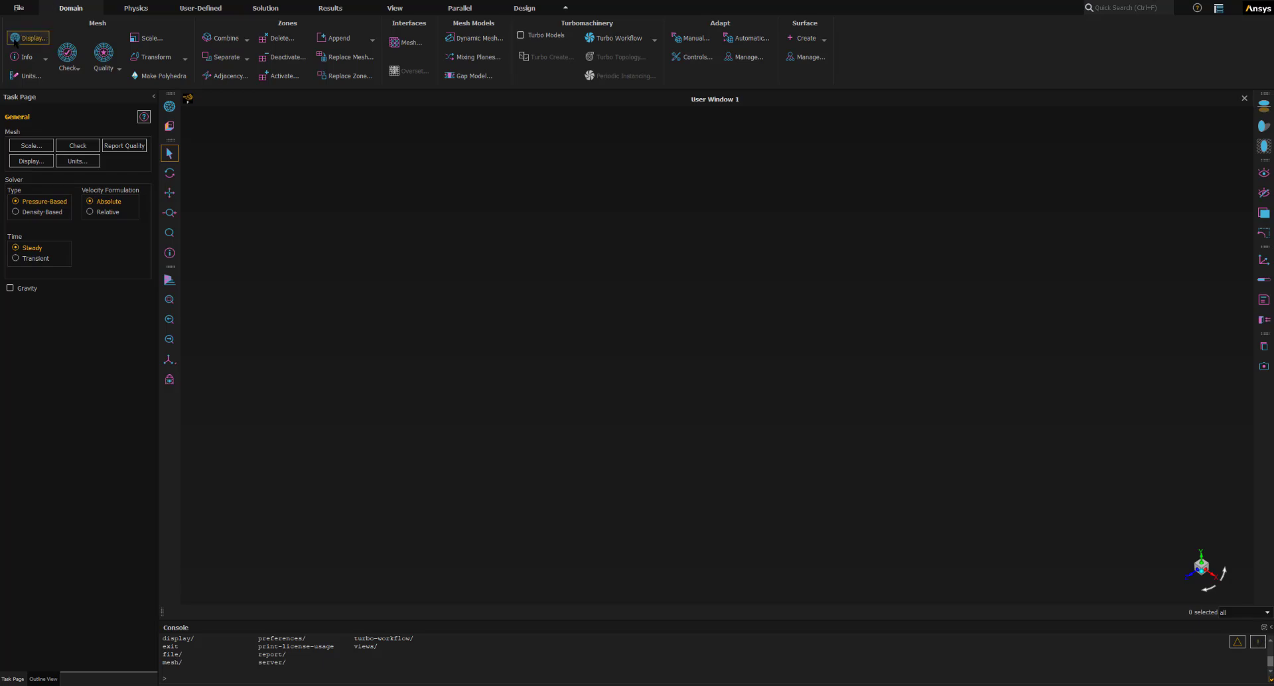
# - Display the mesh on the wall surfaces with edges and faces shown
pyautogui.click(24, 39)
pyautogui.moveTo(341, 196); pyautogui.dragTo(382, 168)
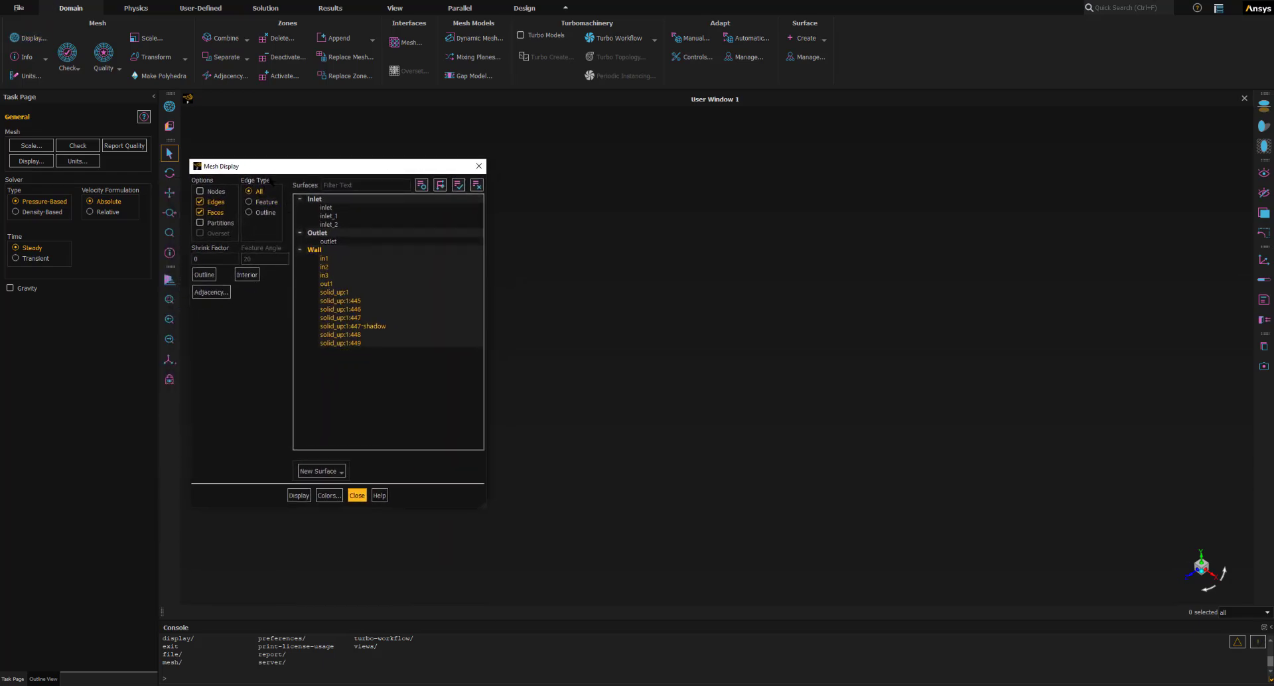
pyautogui.moveTo(278, 167); pyautogui.dragTo(192, 233)
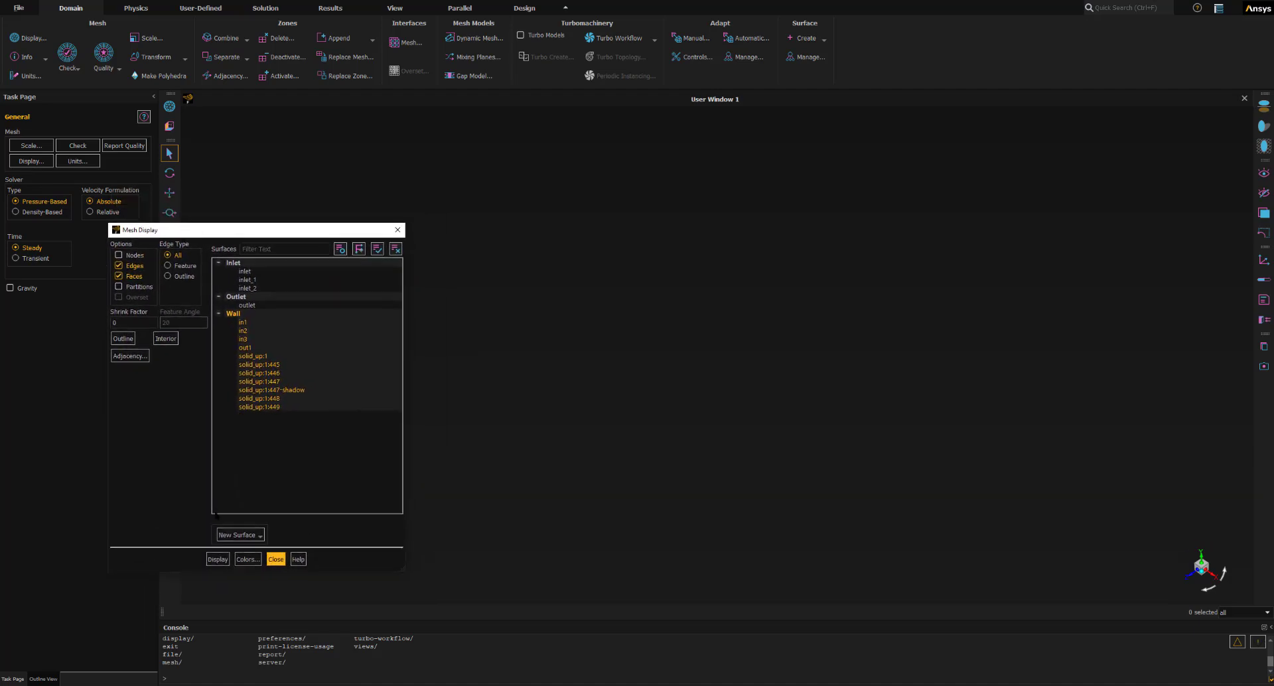
pyautogui.click(218, 559)
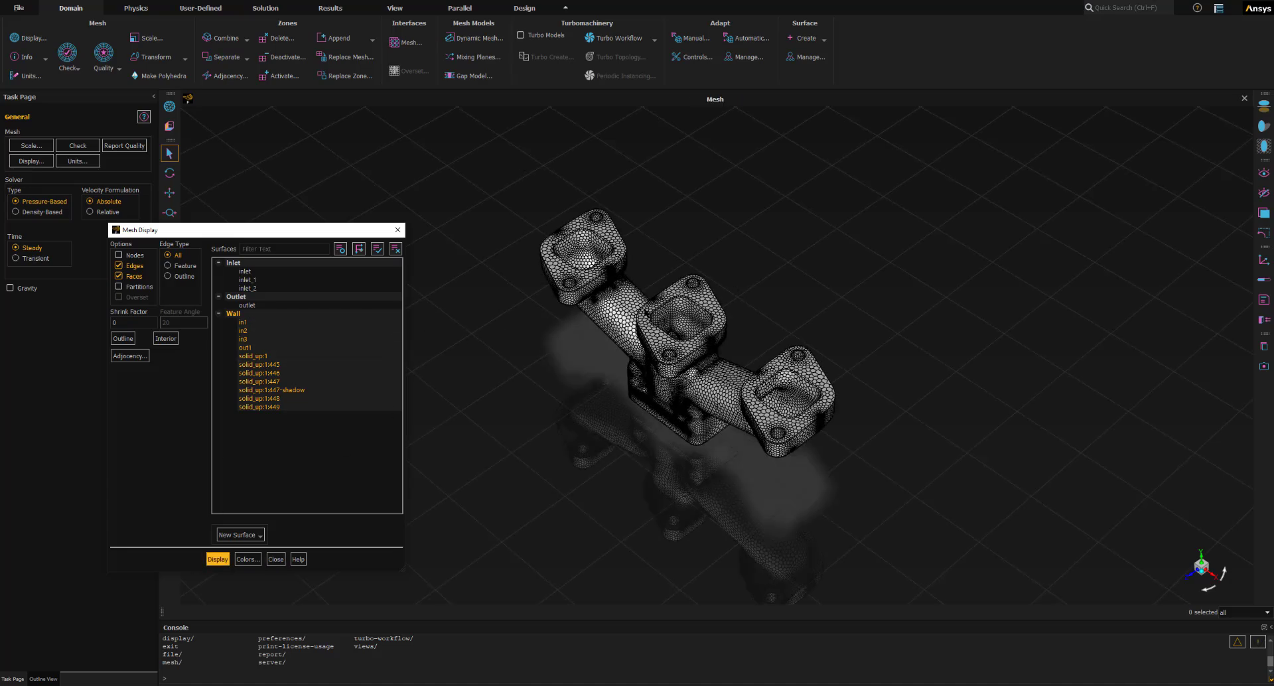
# - Turn off mesh edges and redisplay the manifold's wall surfaces with faces only
pyautogui.moveTo(665, 341); pyautogui.dragTo(742, 346)
pyautogui.moveTo(741, 346); pyautogui.dragTo(743, 351, button='middle')
pyautogui.moveTo(681, 450)
pyautogui.mouseDown(button='middle')
pyautogui.moveTo(680, 339)
pyautogui.moveTo(686, 441)
pyautogui.moveTo(691, 421)
pyautogui.moveTo(674, 444)
pyautogui.mouseUp(button='middle')
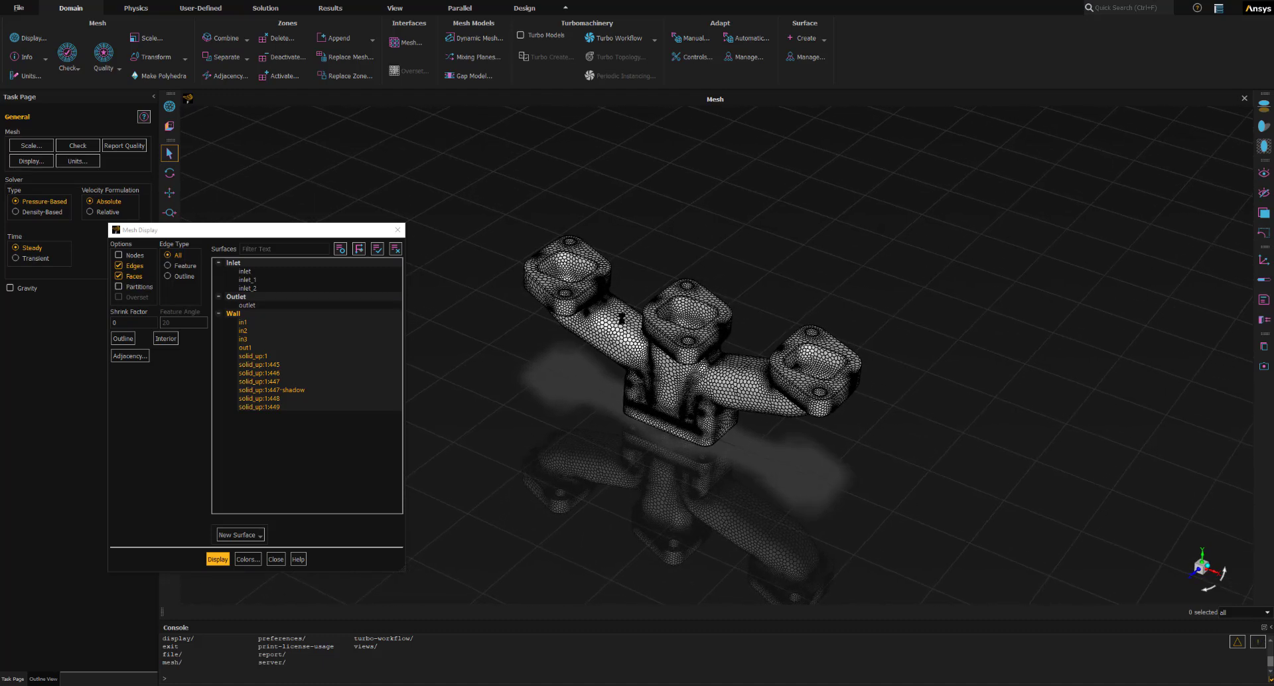
pyautogui.scroll(3, 621, 322)
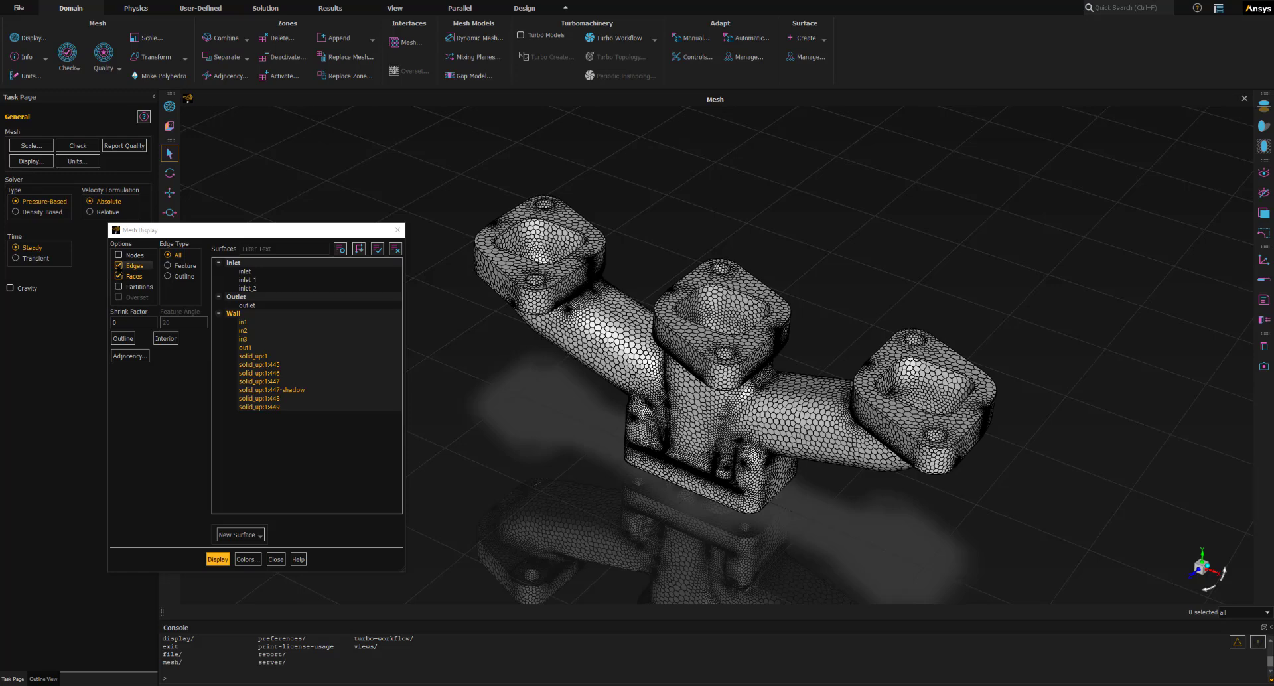
pyautogui.click(118, 266)
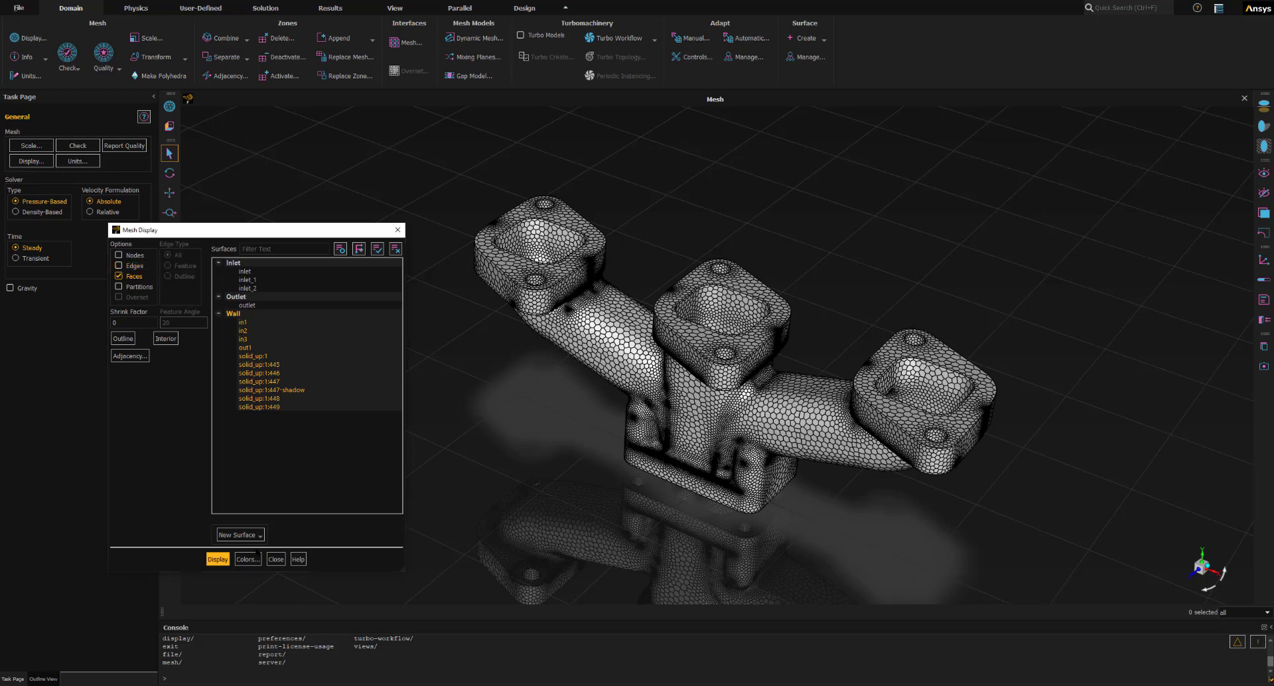
pyautogui.click(217, 561)
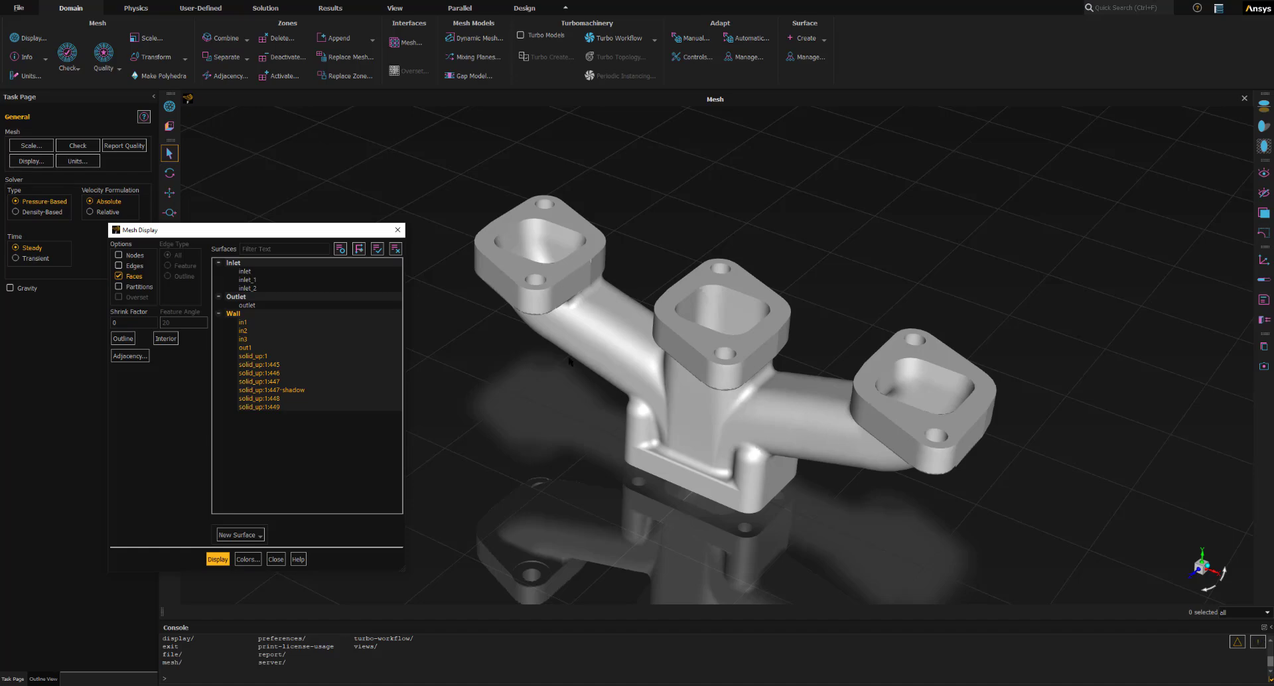
# - Add the inlet, inlet_1 and inlet_2 surfaces to the selected wall surfaces and redisplay the mesh
pyautogui.click(246, 305)
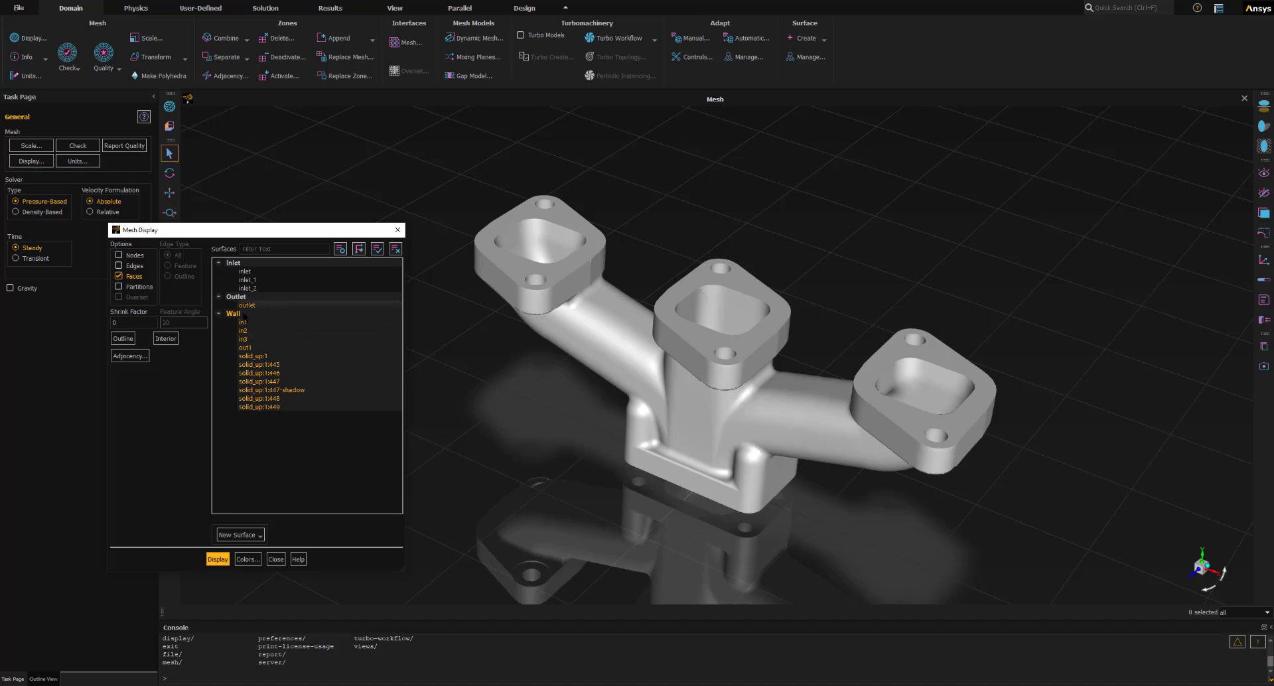
pyautogui.click(233, 315)
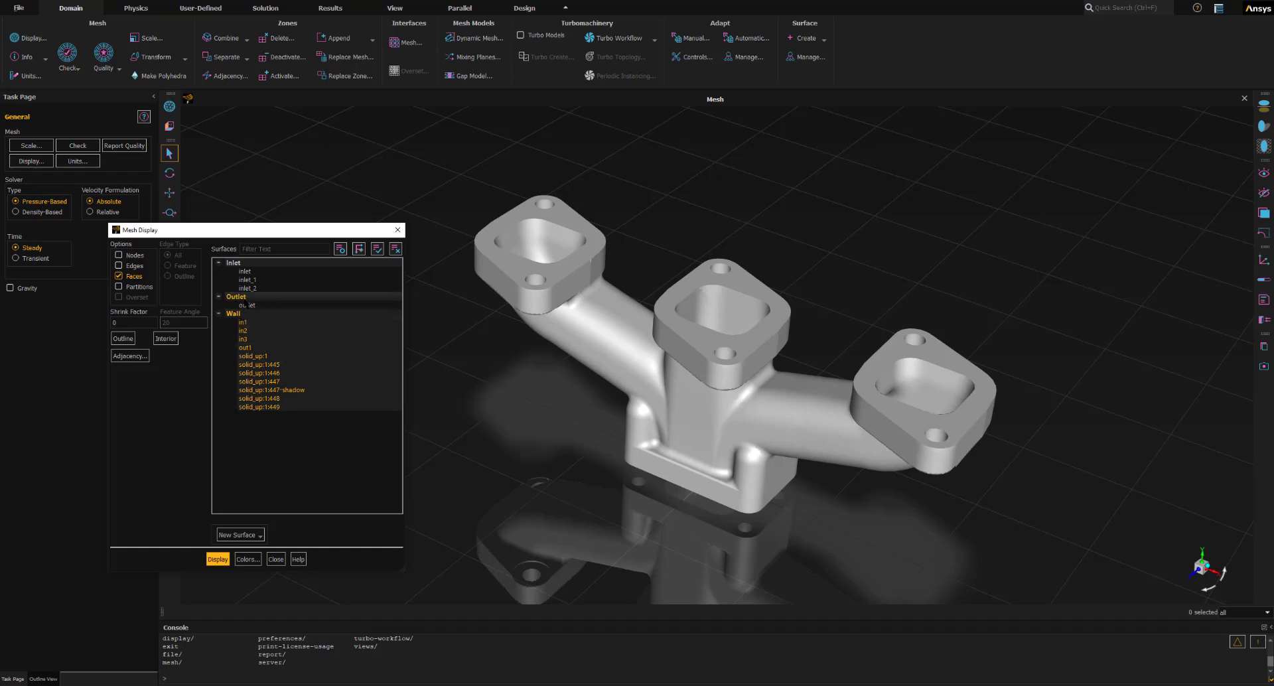
pyautogui.click(253, 279)
pyautogui.click(250, 288)
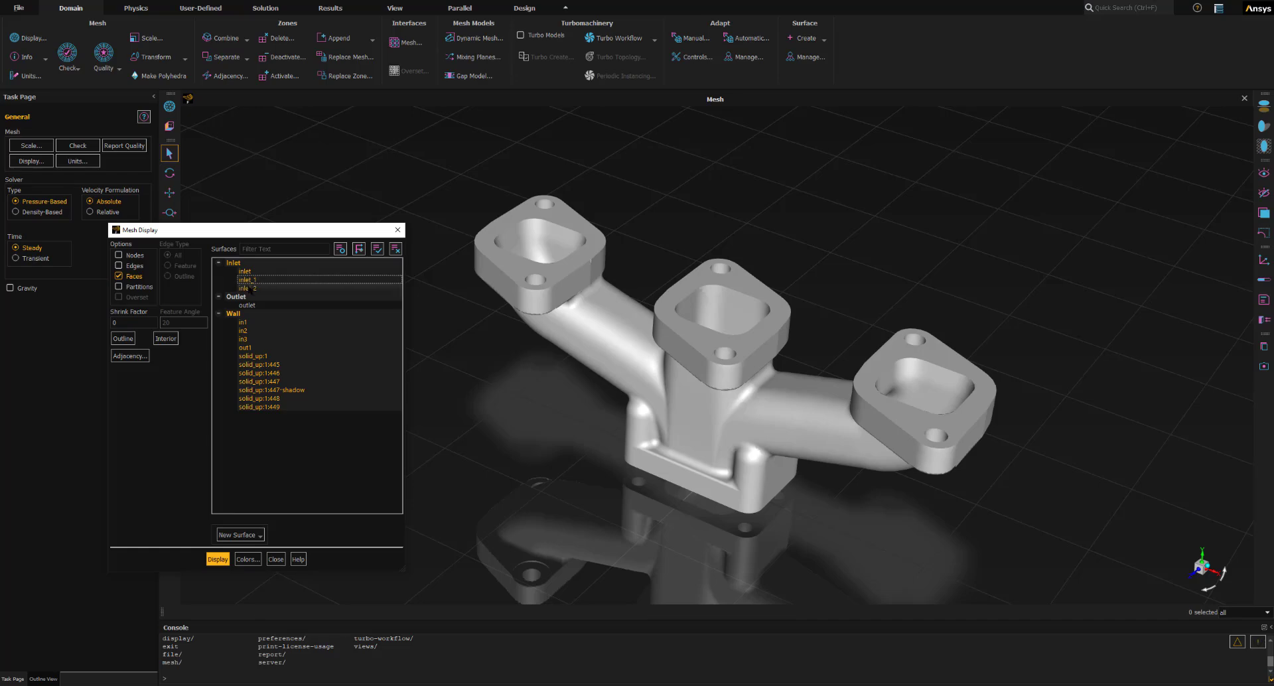
pyautogui.click(219, 559)
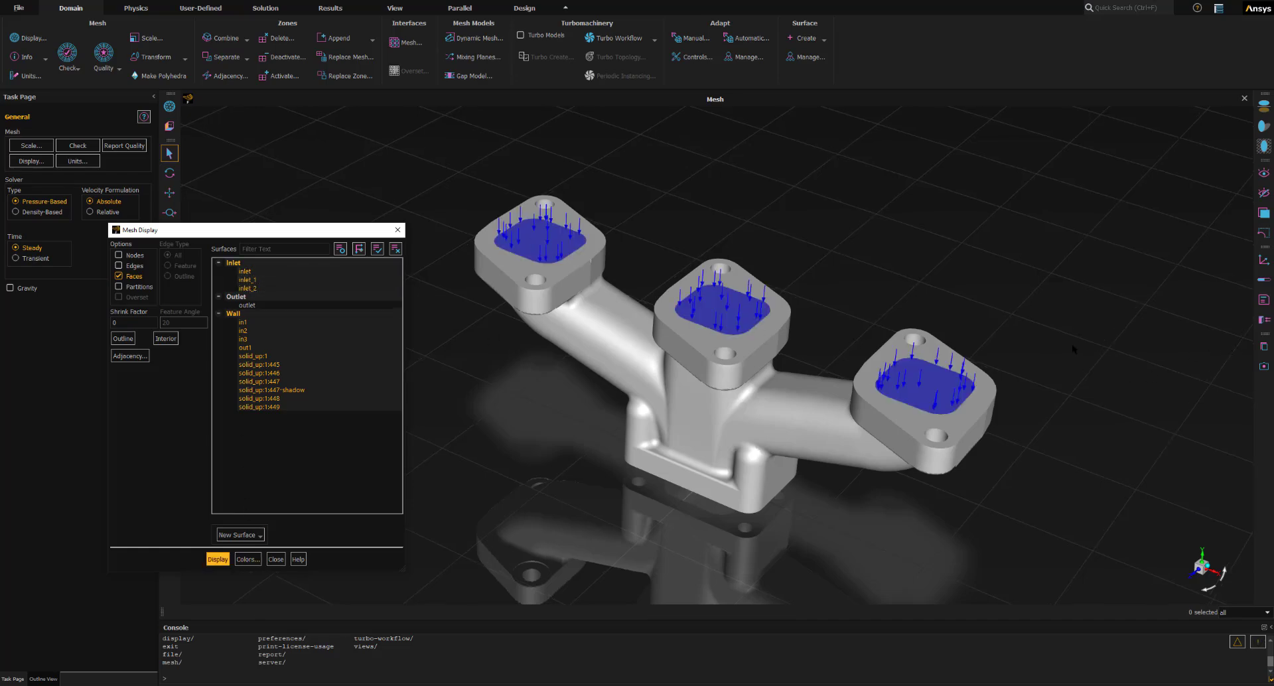
# - Hide the inlet flow arrows, then deselect all inlet surfaces and redisplay only the walls
pyautogui.click(1261, 321)
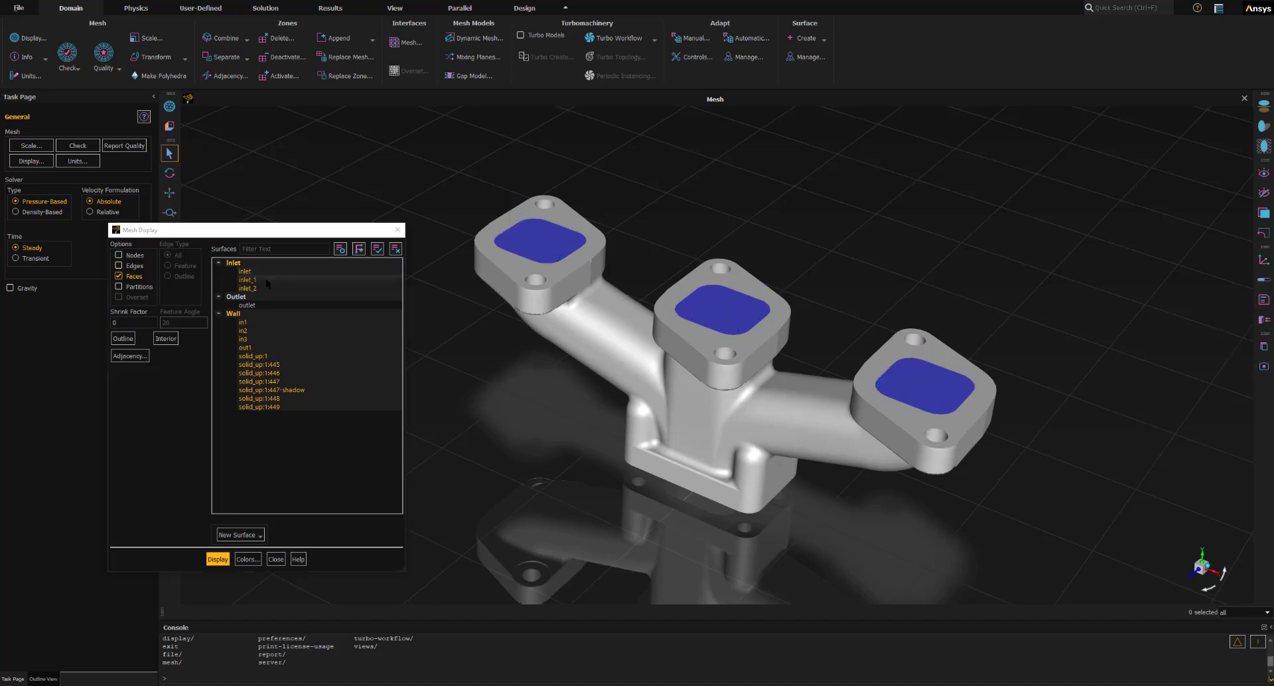
pyautogui.click(227, 280)
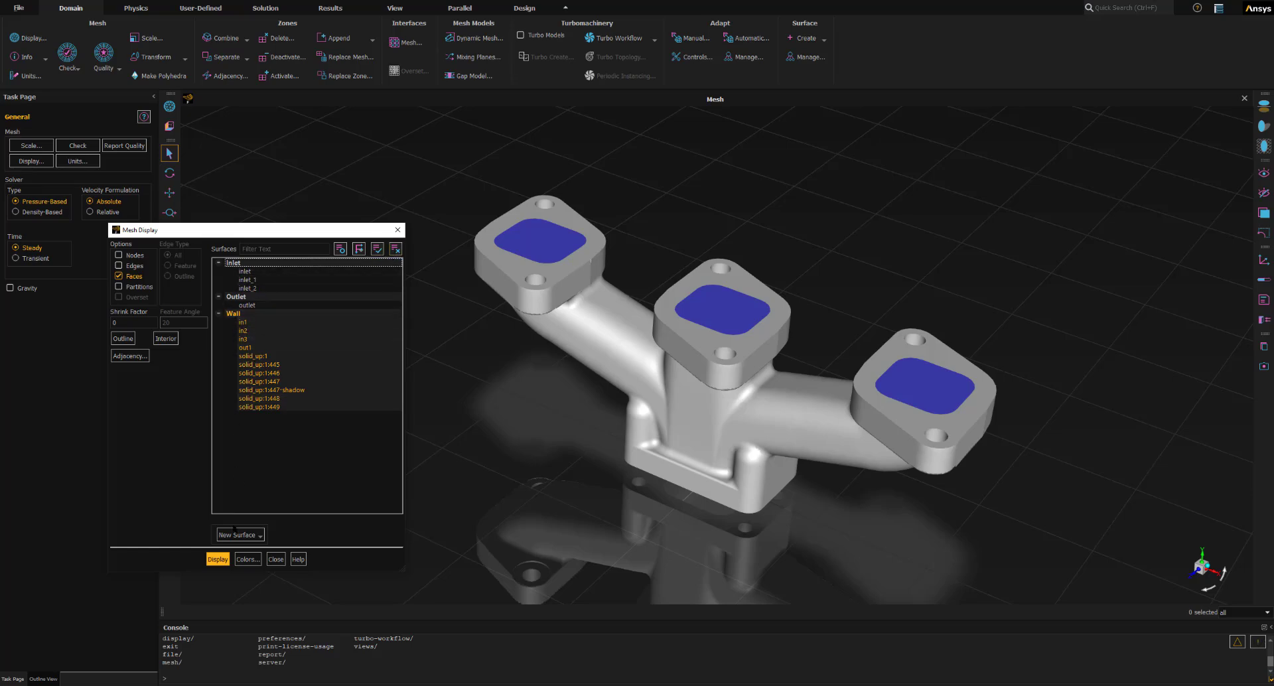
pyautogui.click(218, 559)
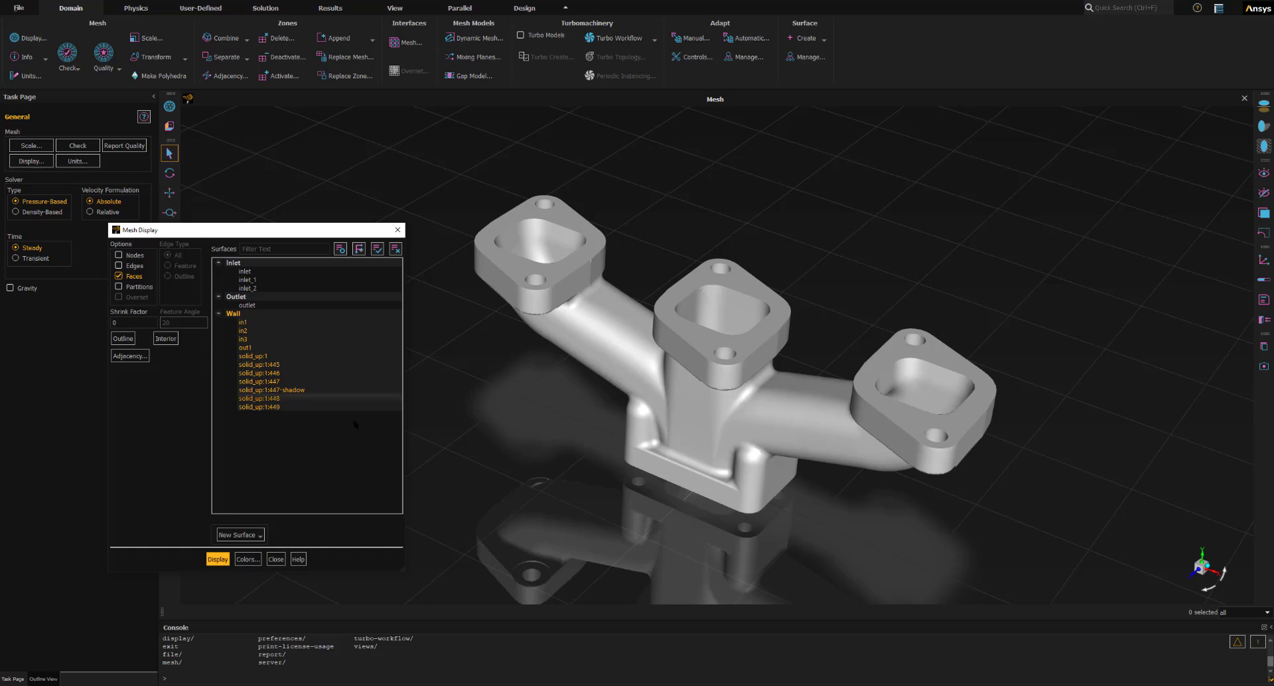
# - Set the mesh colours to be assigned by surface and redisplay the manifold
pyautogui.click(248, 559)
pyautogui.moveTo(301, 309); pyautogui.dragTo(294, 338)
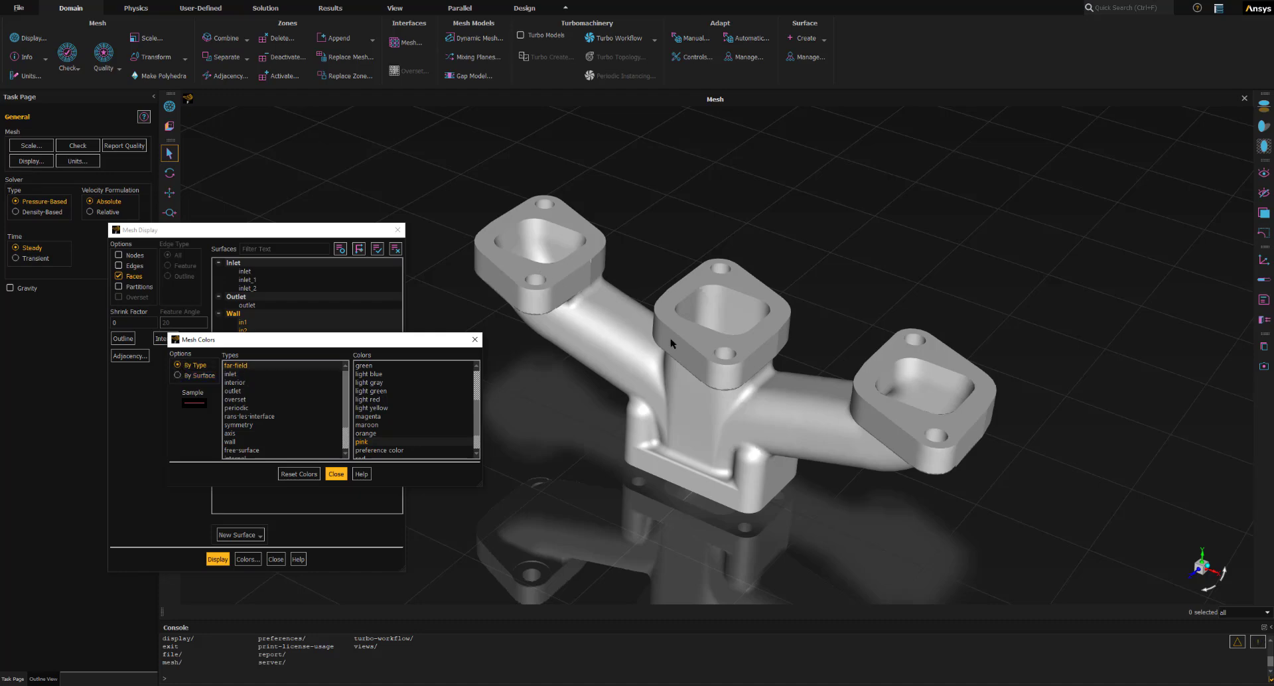
pyautogui.scroll(3, 725, 344)
pyautogui.scroll(-2, 582, 349)
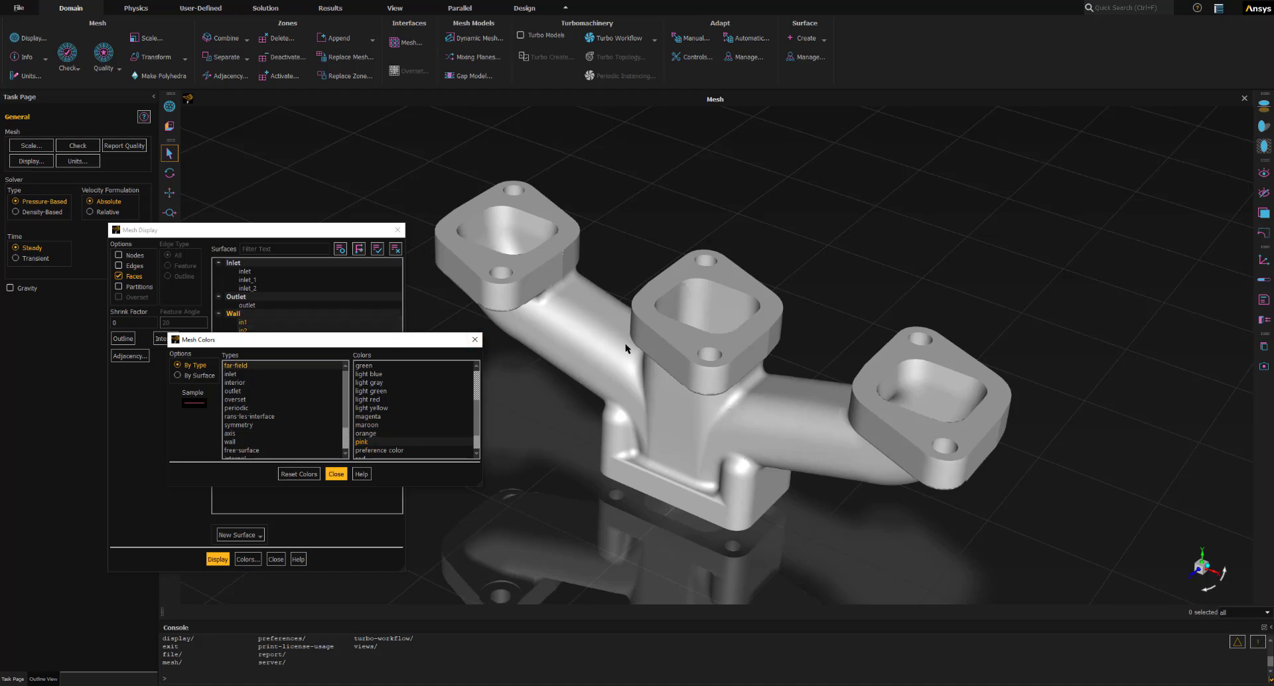
pyautogui.click(375, 450)
pyautogui.click(193, 375)
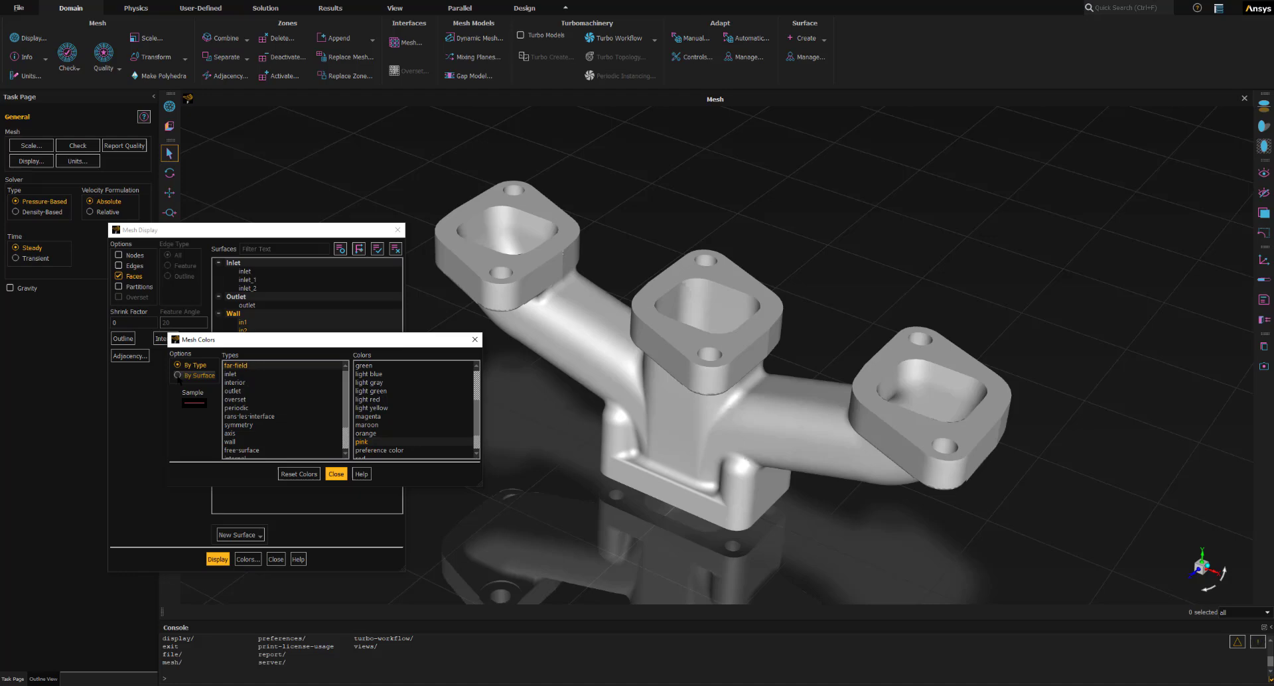
pyautogui.click(335, 474)
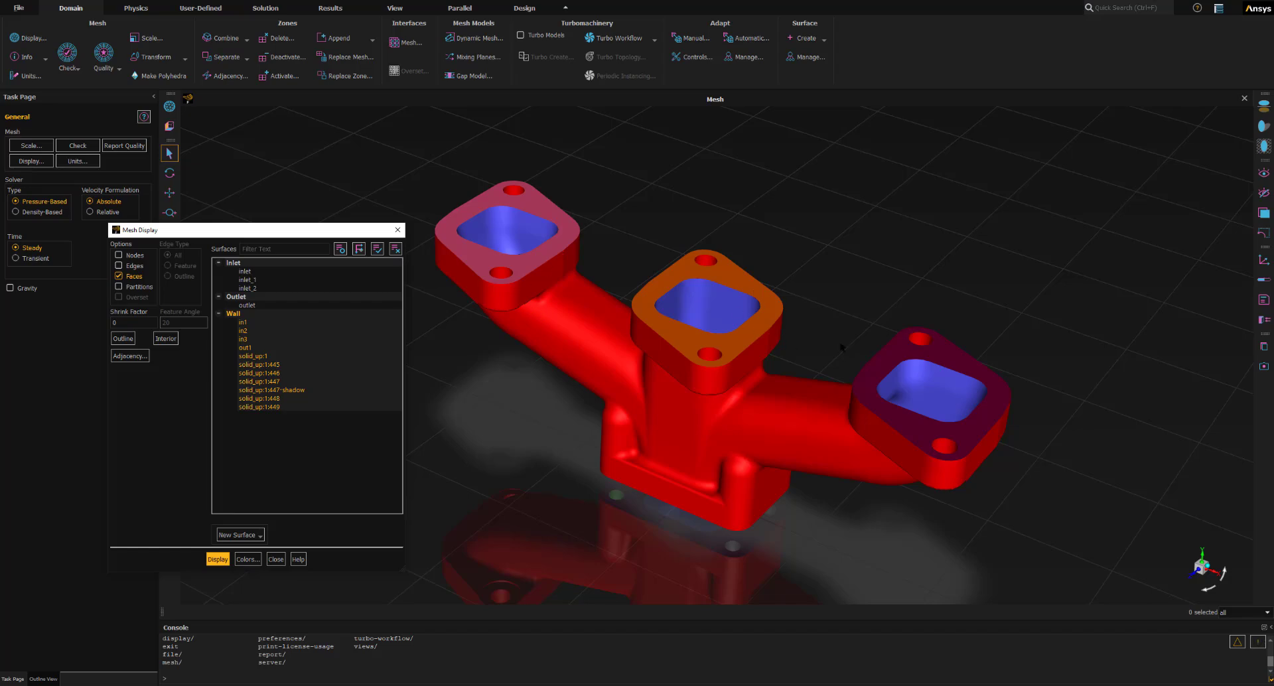
# - Switch the mesh colouring back to By Type and redisplay the wall surfaces
pyautogui.click(247, 559)
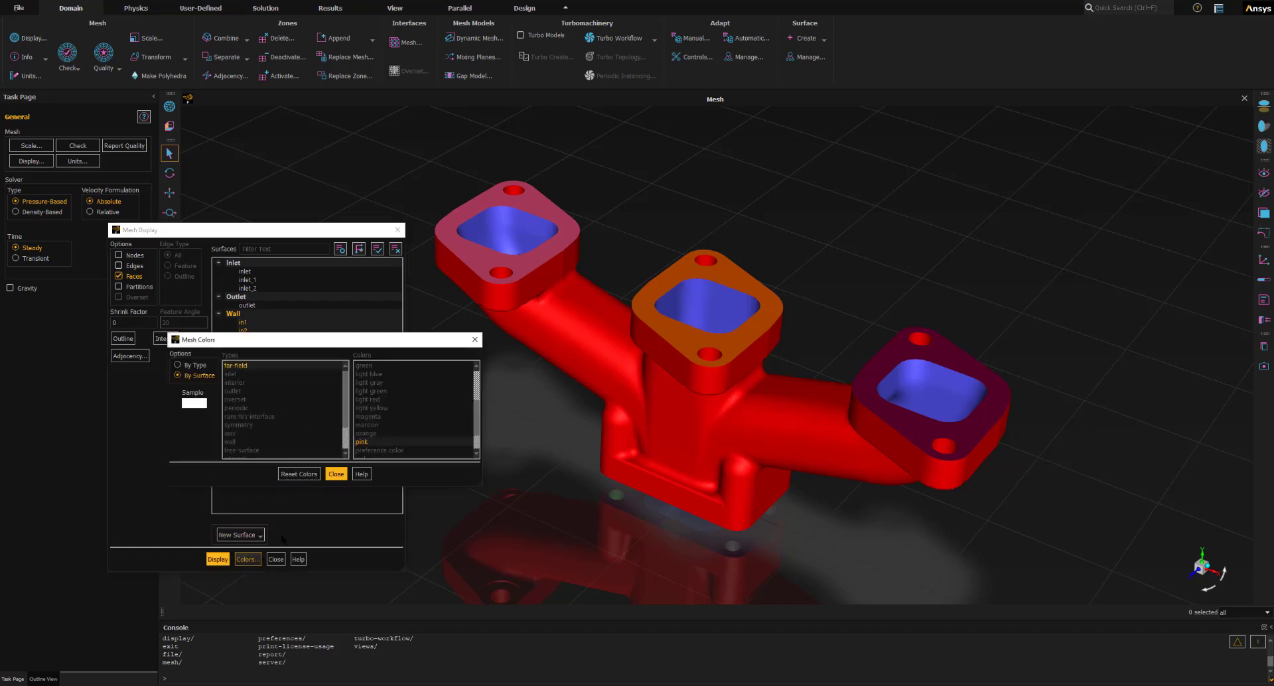
pyautogui.click(178, 365)
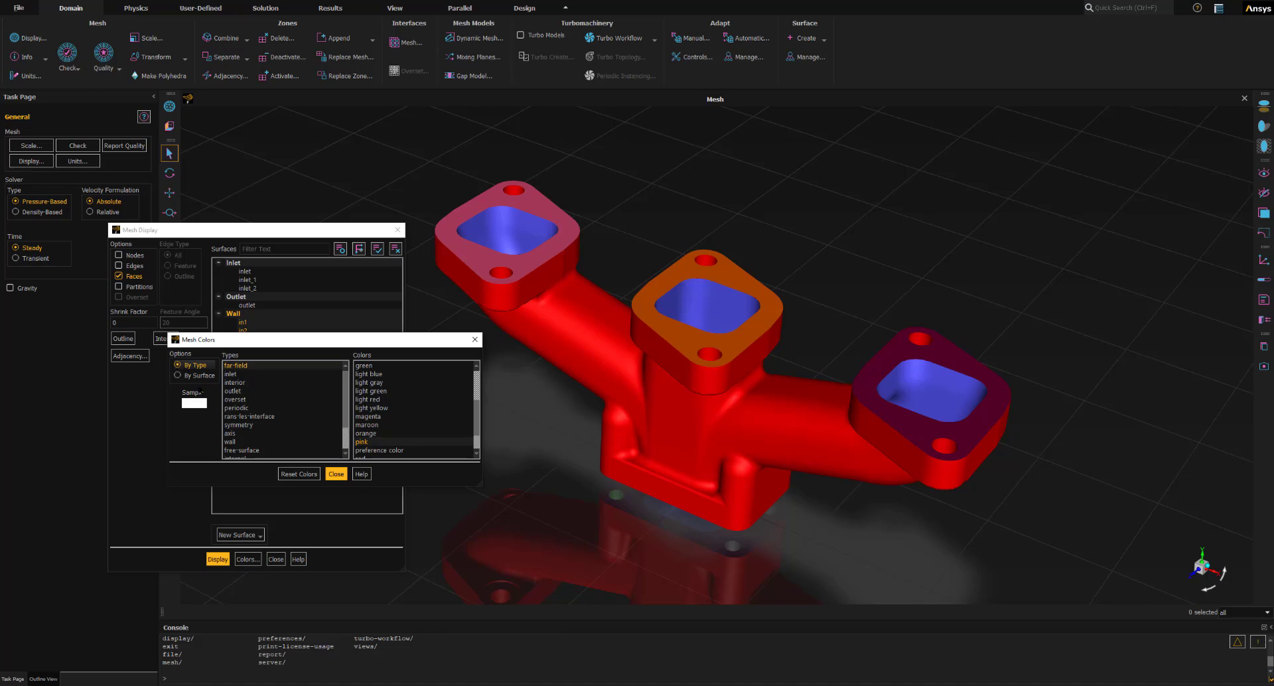
pyautogui.click(336, 473)
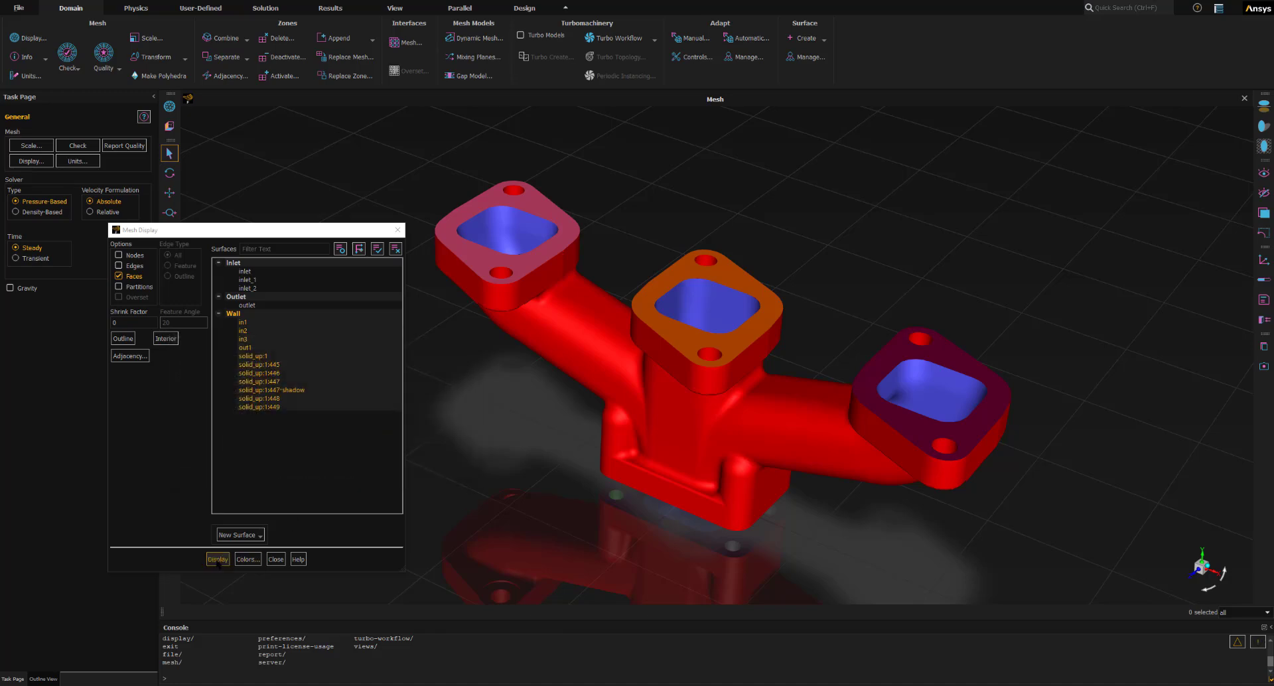
pyautogui.click(217, 560)
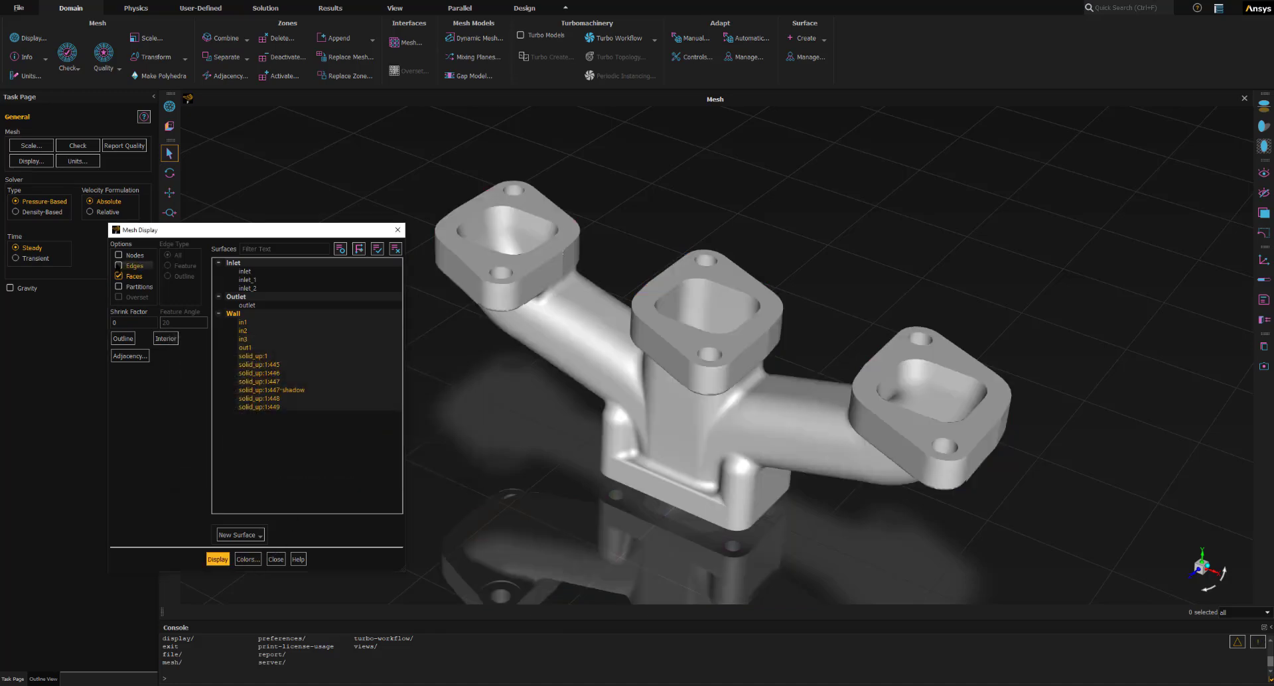
# - Redisplay the wall mesh with edges turned on, close the mesh display settings, and set the isometric view
pyautogui.click(119, 266)
pyautogui.click(218, 560)
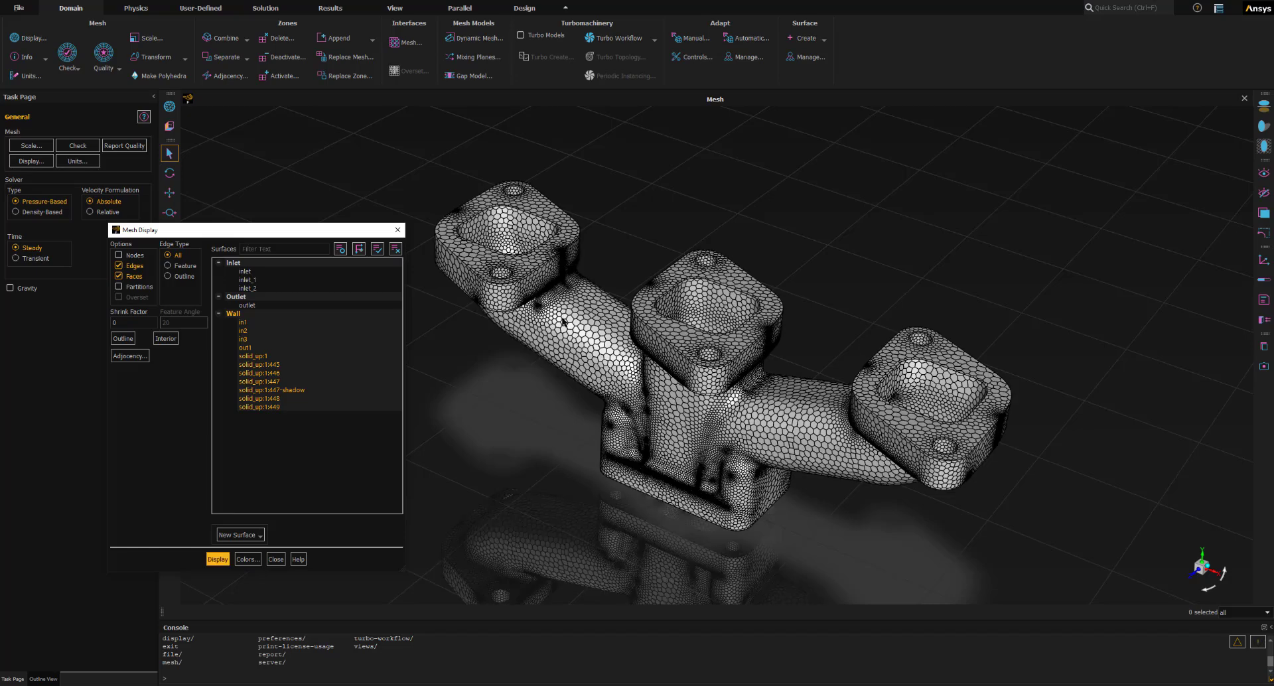
pyautogui.click(275, 559)
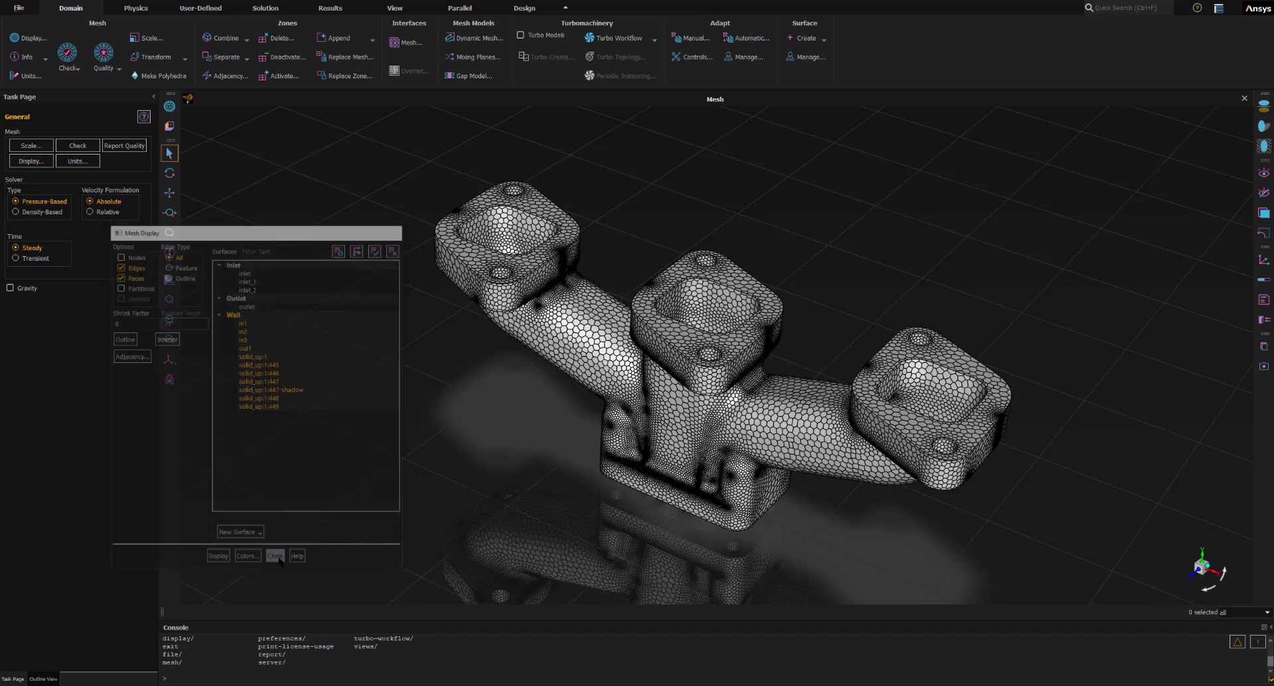
pyautogui.click(174, 363)
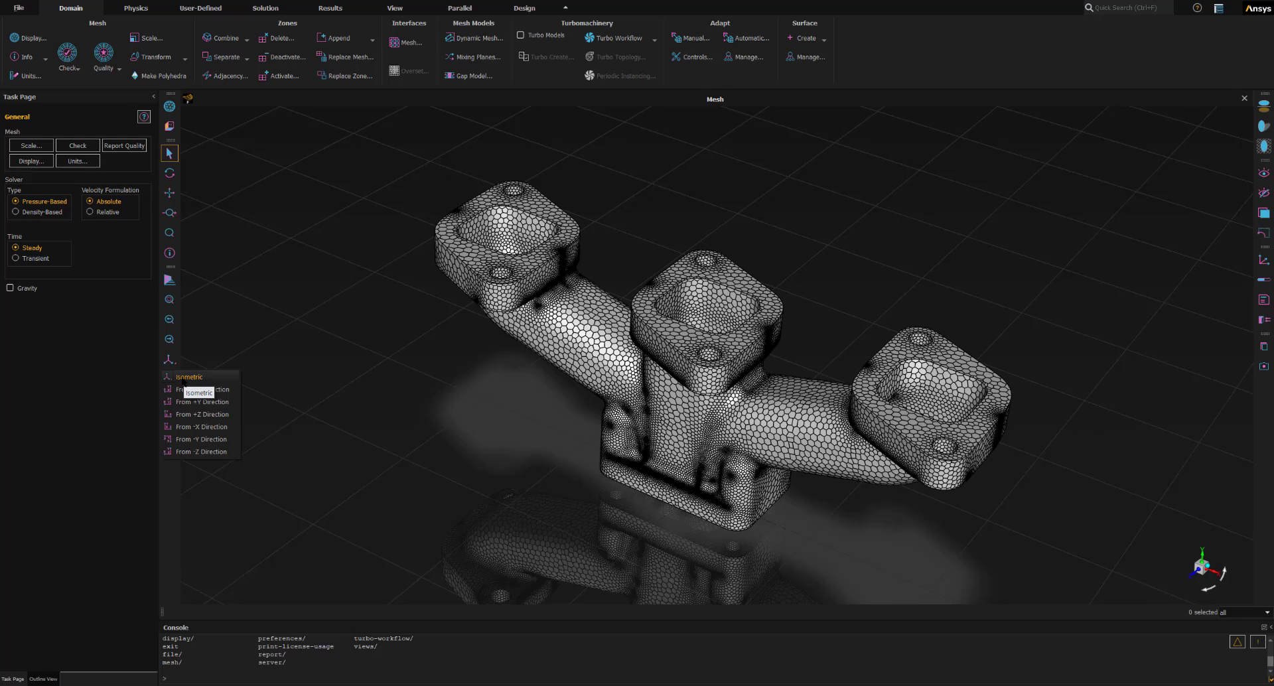
pyautogui.click(184, 382)
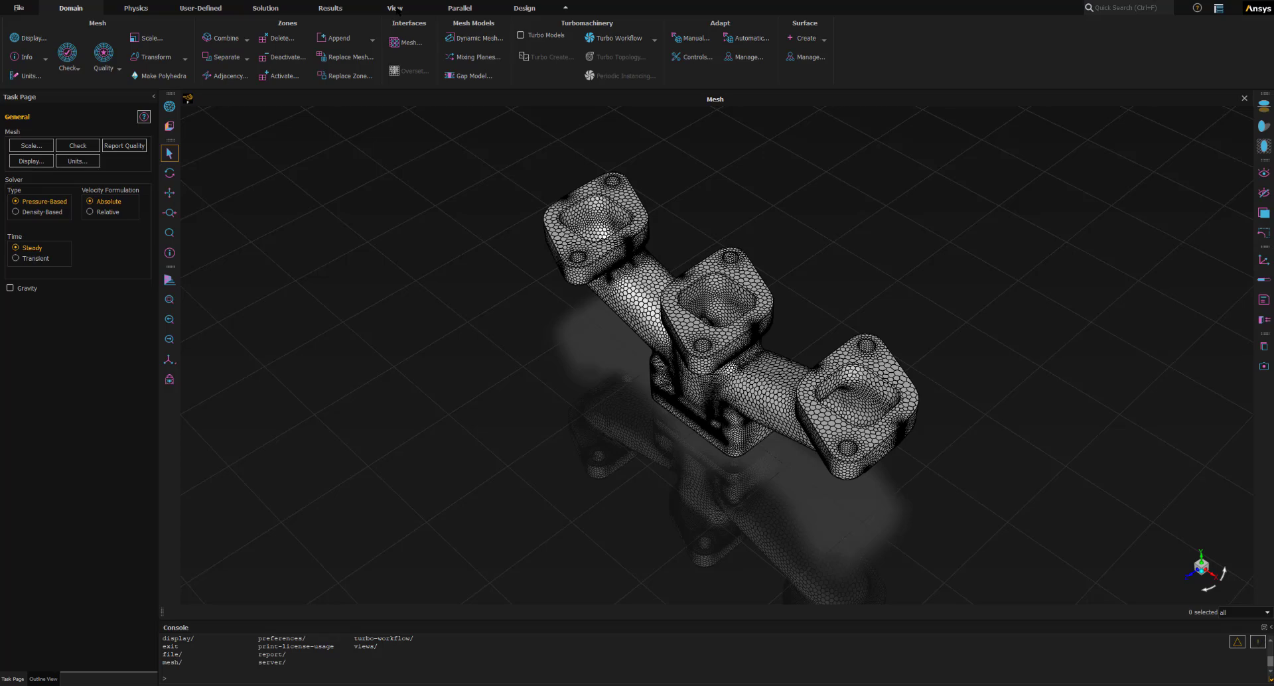
# - Open the Lights settings and look through the available lighting methods
pyautogui.click(396, 8)
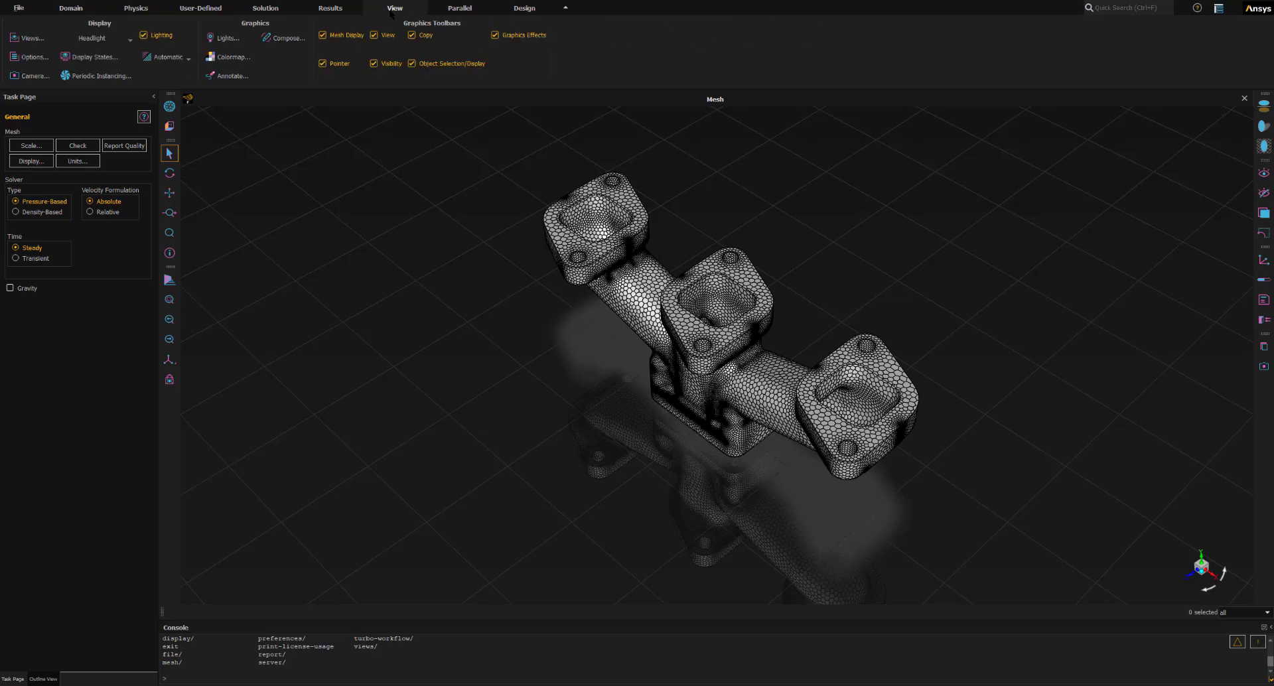
pyautogui.click(229, 39)
pyautogui.moveTo(633, 307); pyautogui.dragTo(256, 189)
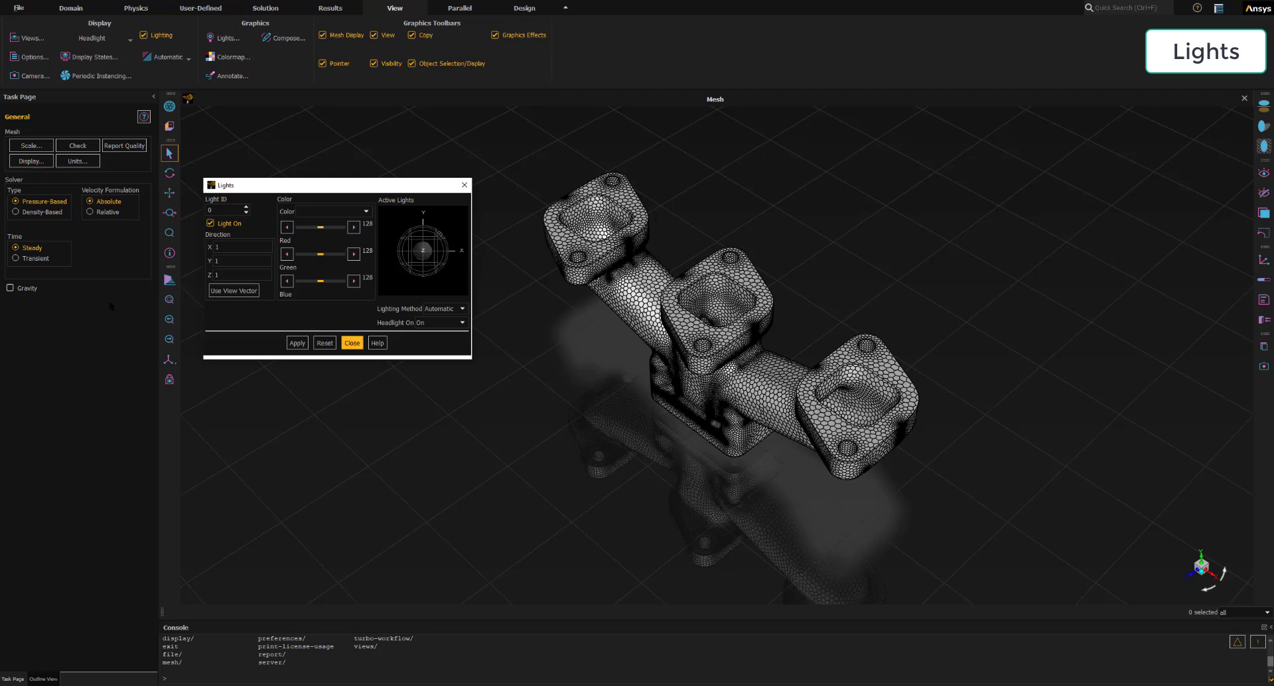
pyautogui.click(216, 261)
pyautogui.click(214, 210)
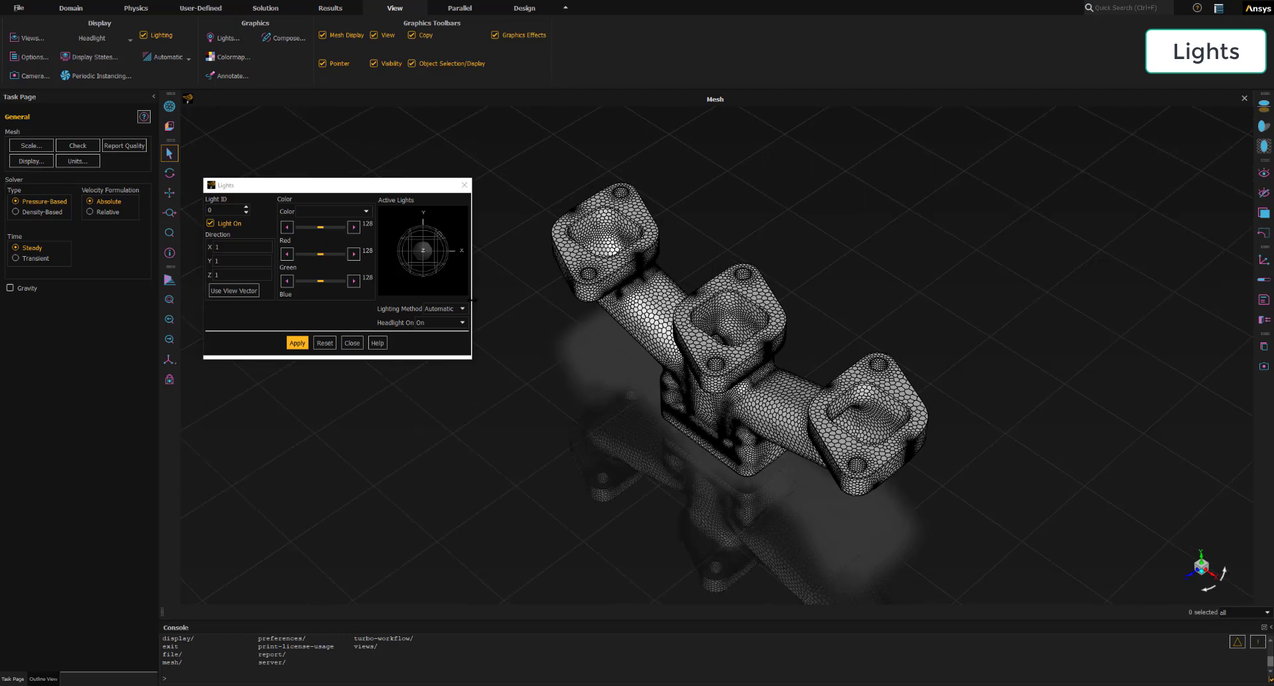
pyautogui.click(462, 309)
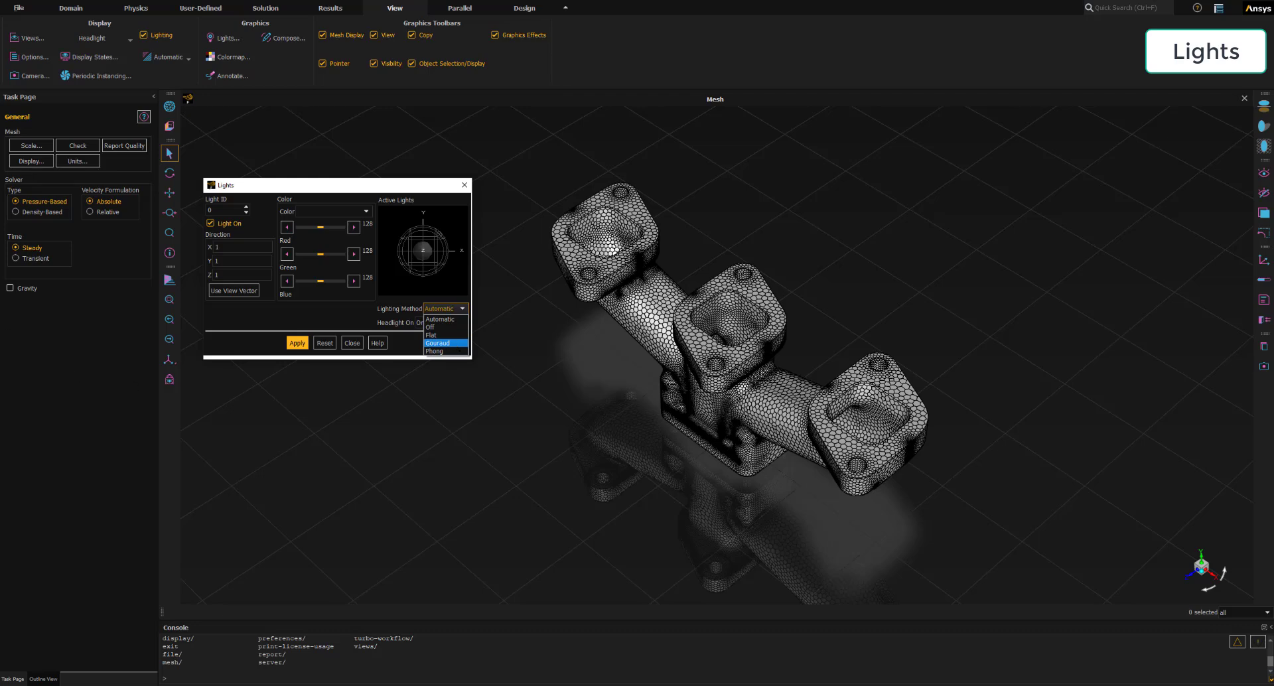
pyautogui.click(123, 229)
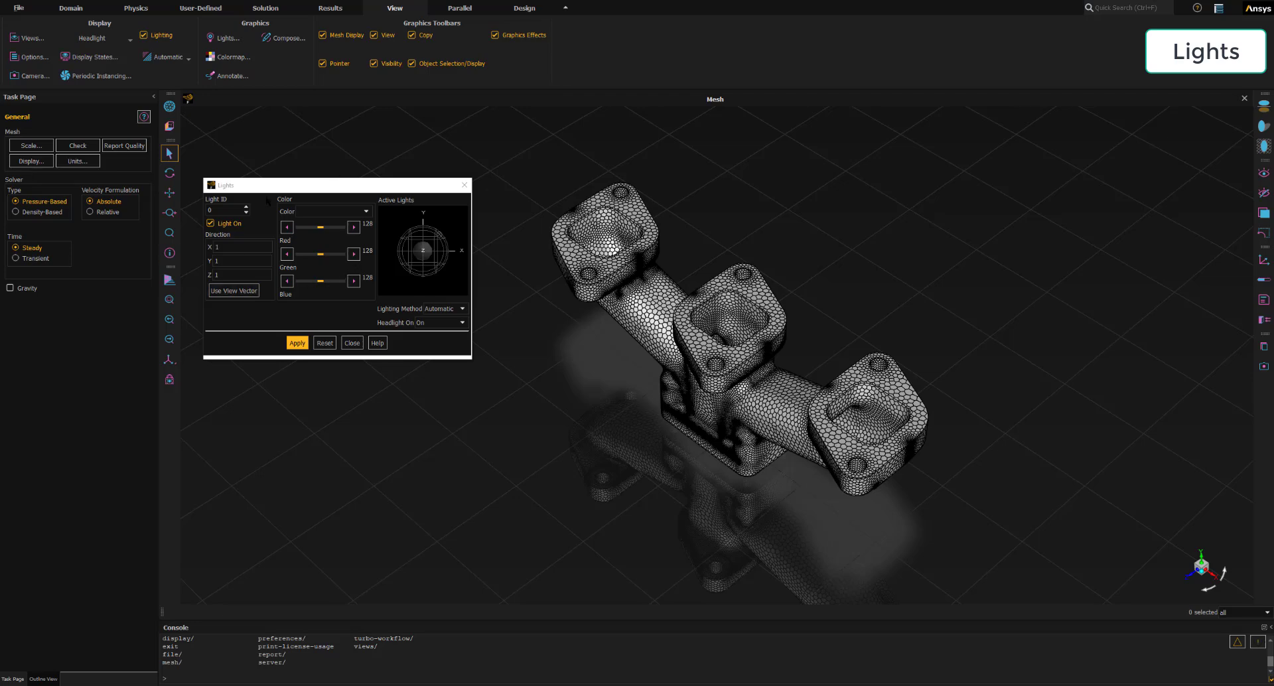
# - Switch the light settings to light ID 1, leave it turned off, and set its X direction to -1
pyautogui.doubleClick(229, 209)
pyautogui.write('1')
pyautogui.click(223, 224)
pyautogui.click(245, 246)
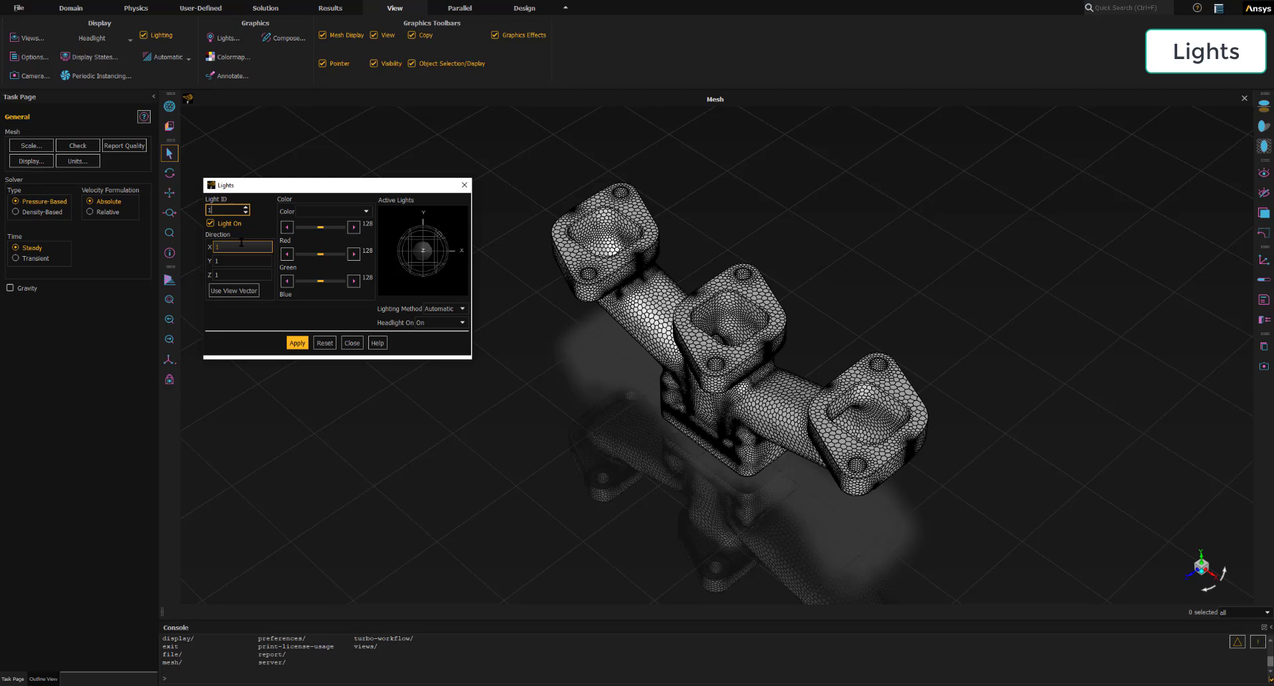
pyautogui.click(232, 245)
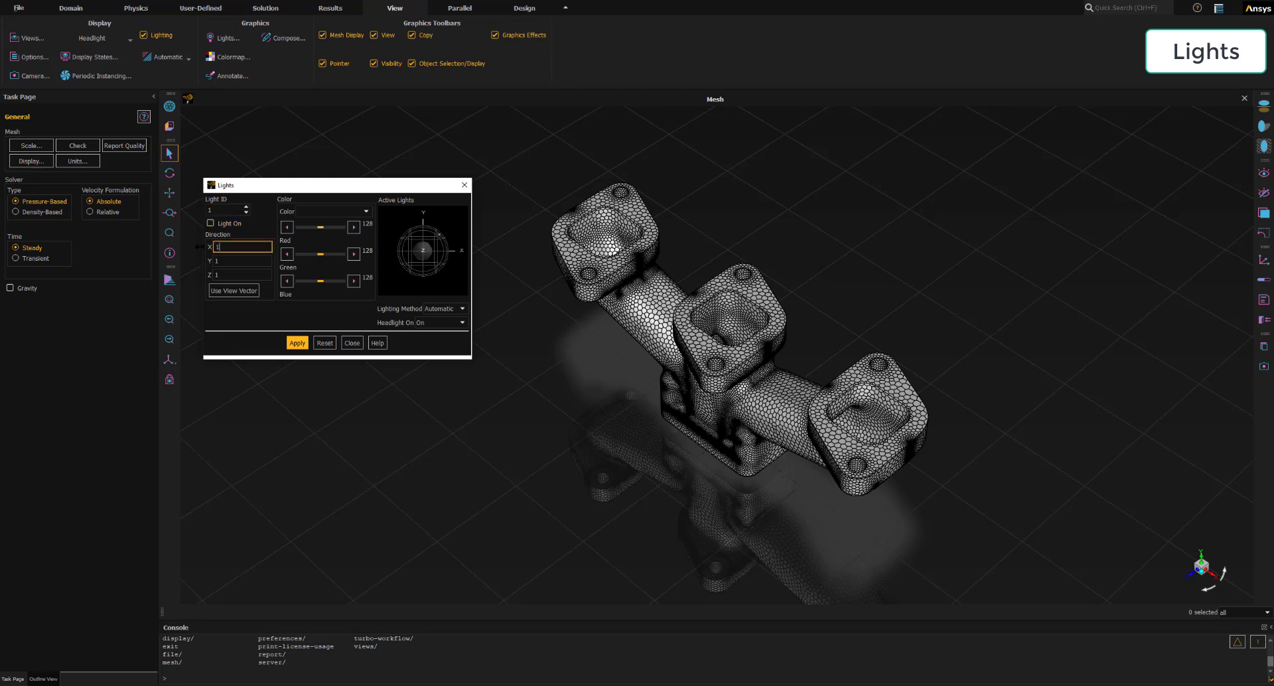
pyautogui.write('1')
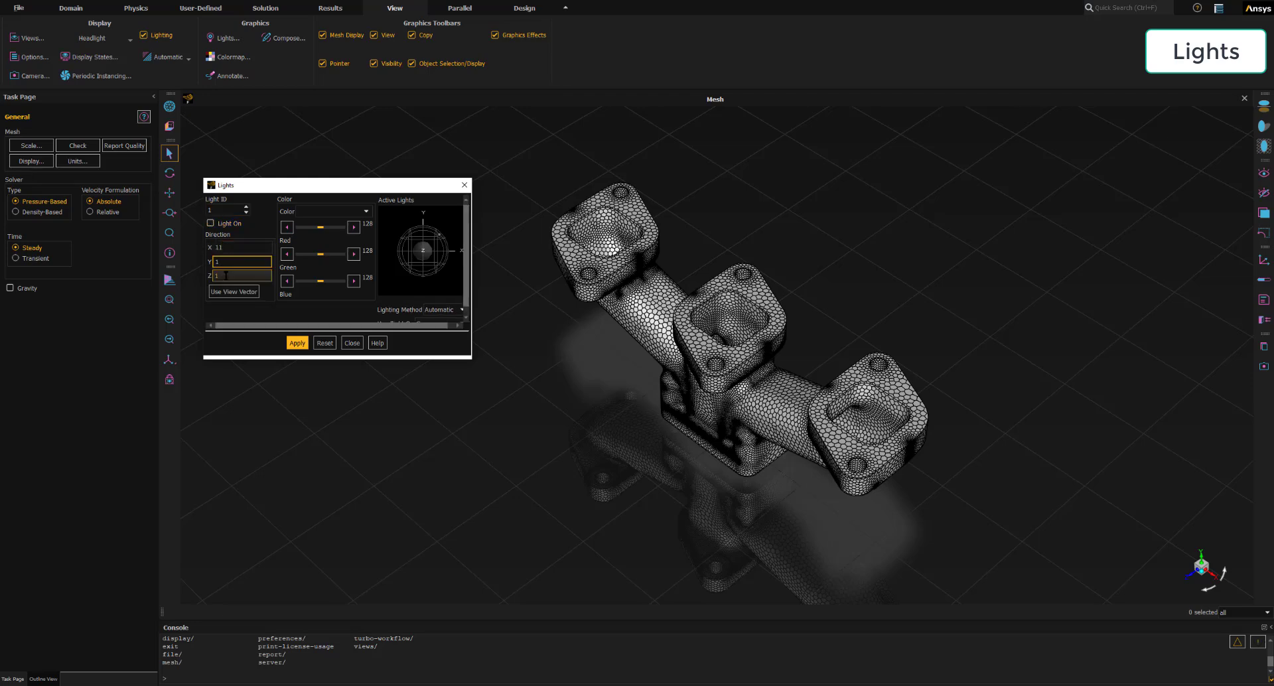
pyautogui.moveTo(231, 247); pyautogui.dragTo(201, 245)
pyautogui.write('-1')
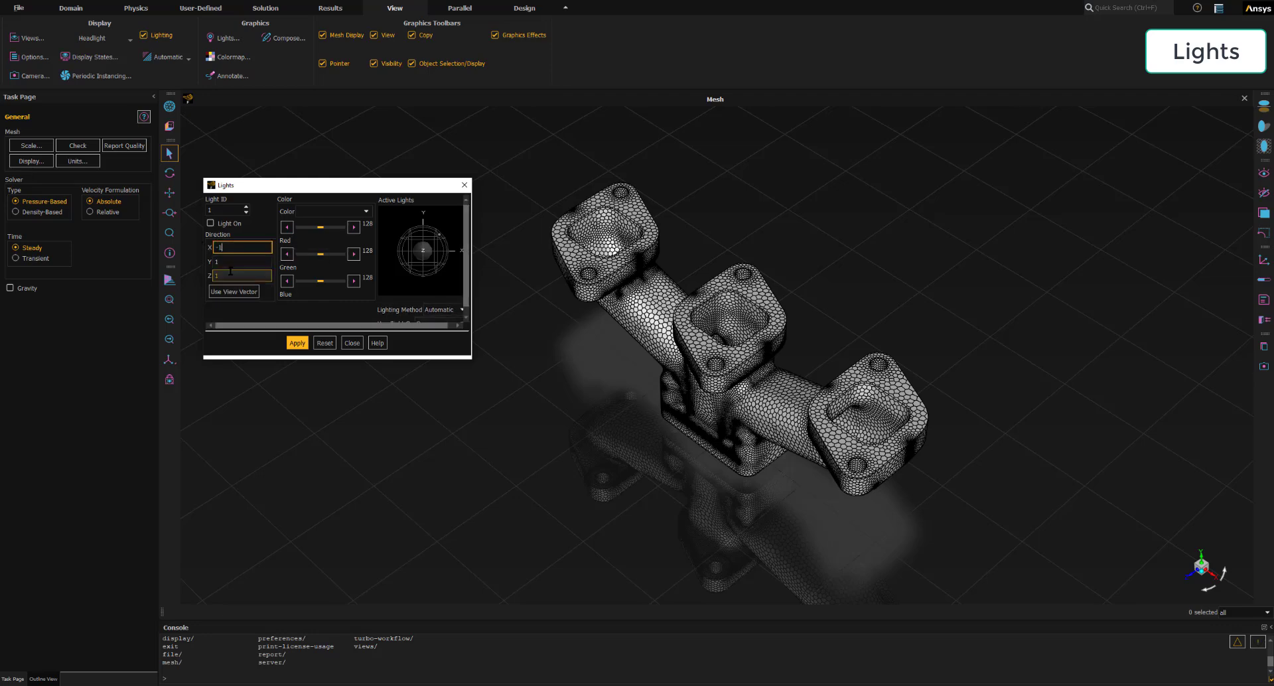
pyautogui.press('Tab')
# - Enter a Z direction of 1 for light 1 and apply the light settings
pyautogui.press('Tab')
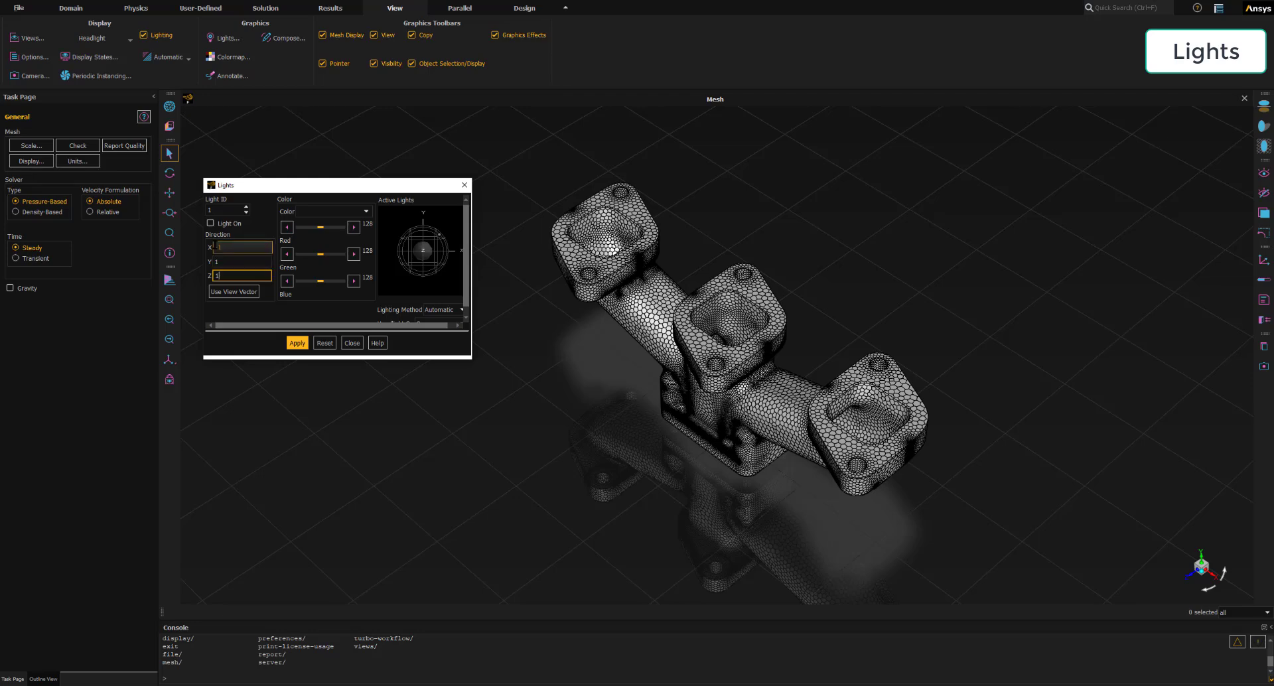
pyautogui.press('BackSpace')
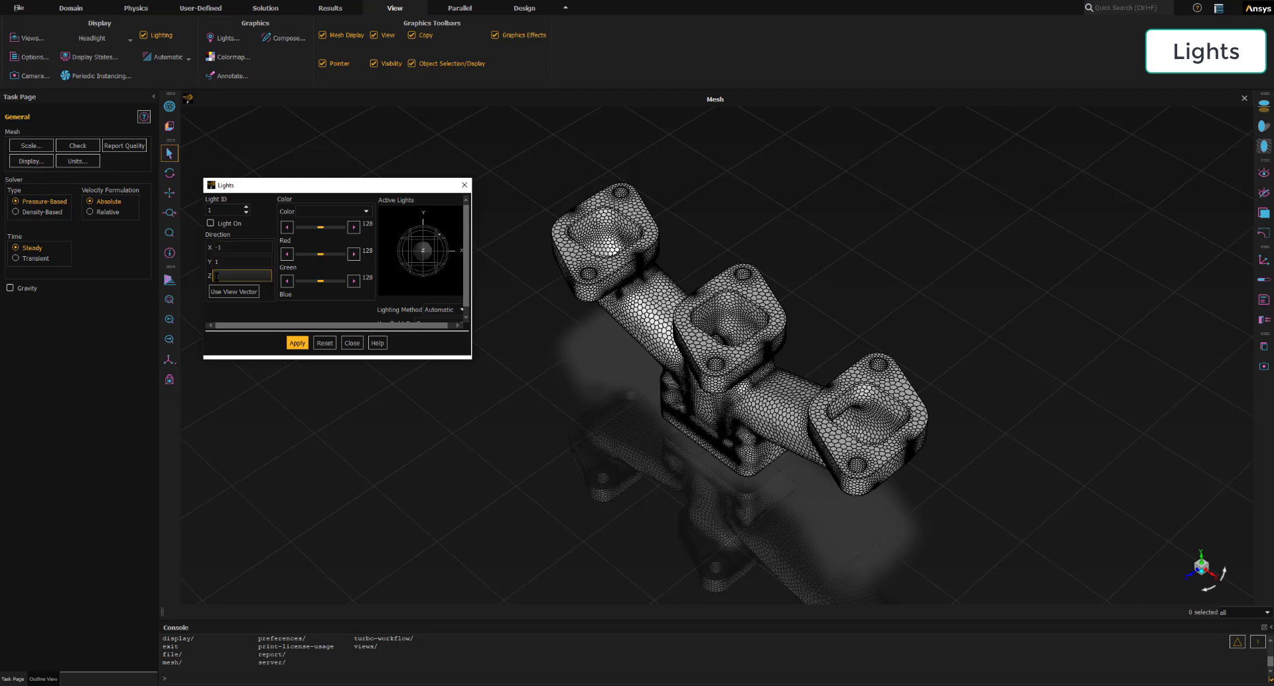
pyautogui.write('1')
pyautogui.scroll(-1, 425, 298)
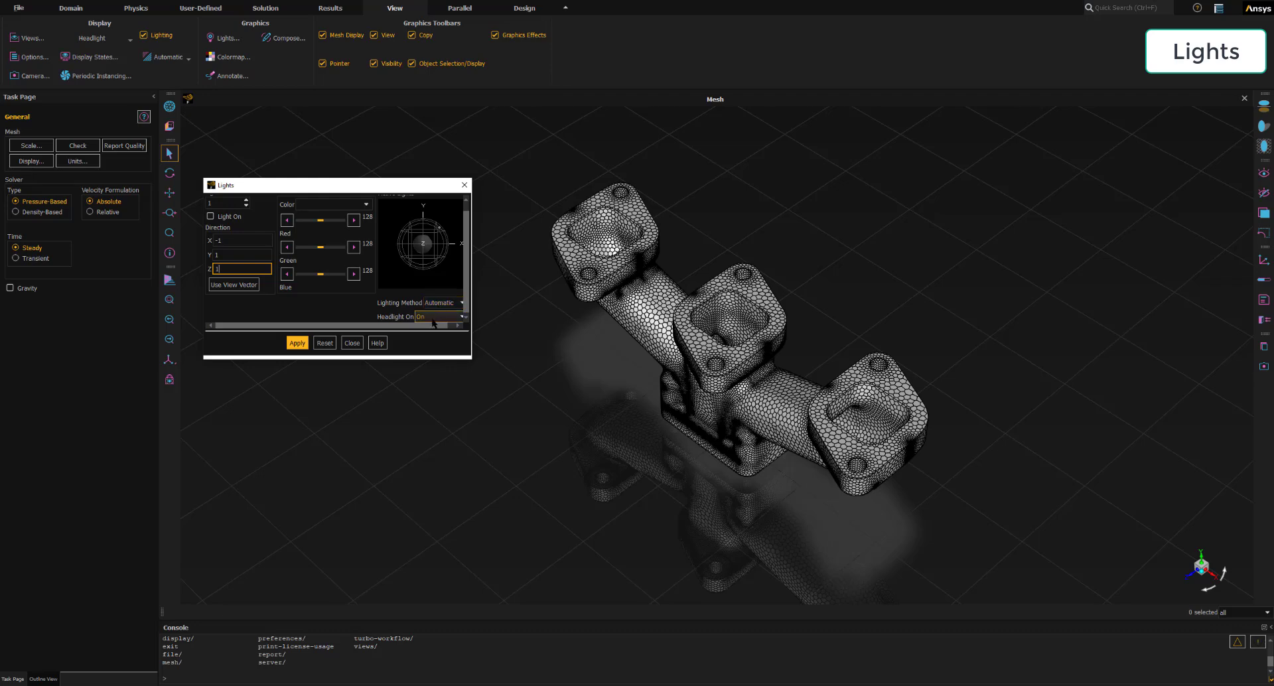
pyautogui.click(297, 343)
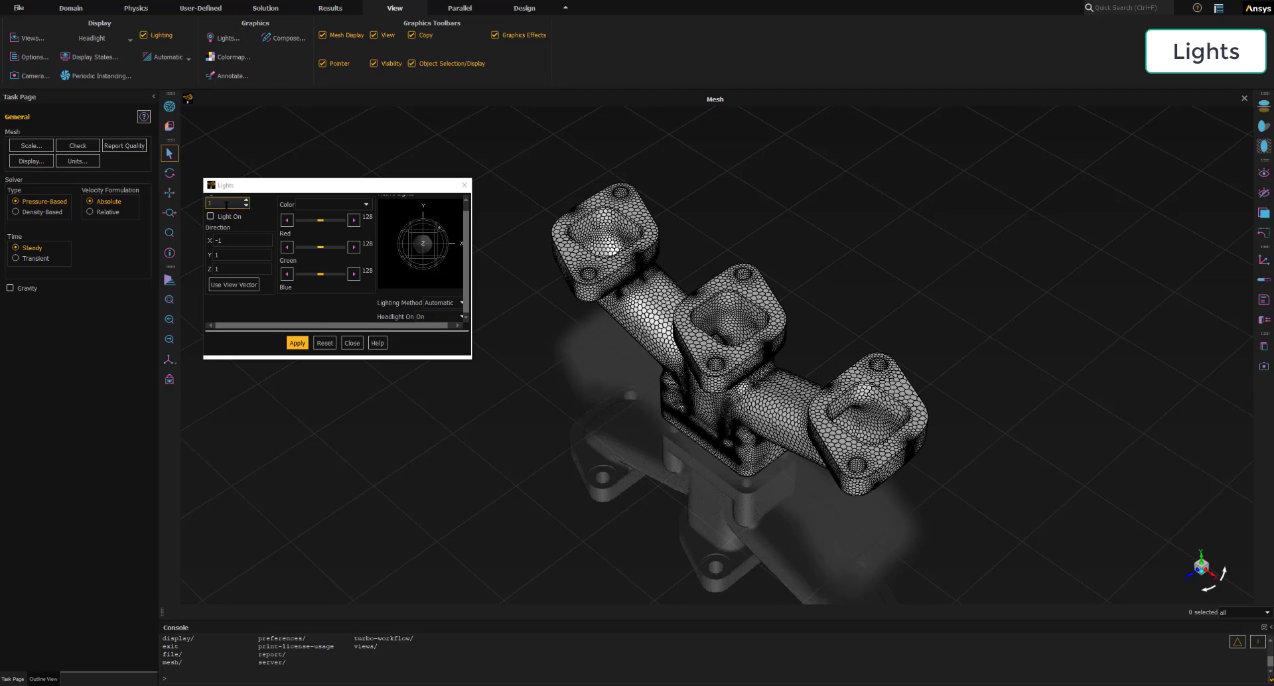
# - Switch to light ID 2, turn the light on, and set its X direction to -1
pyautogui.moveTo(267, 179); pyautogui.dragTo(273, 153)
pyautogui.scroll(1, 216, 288)
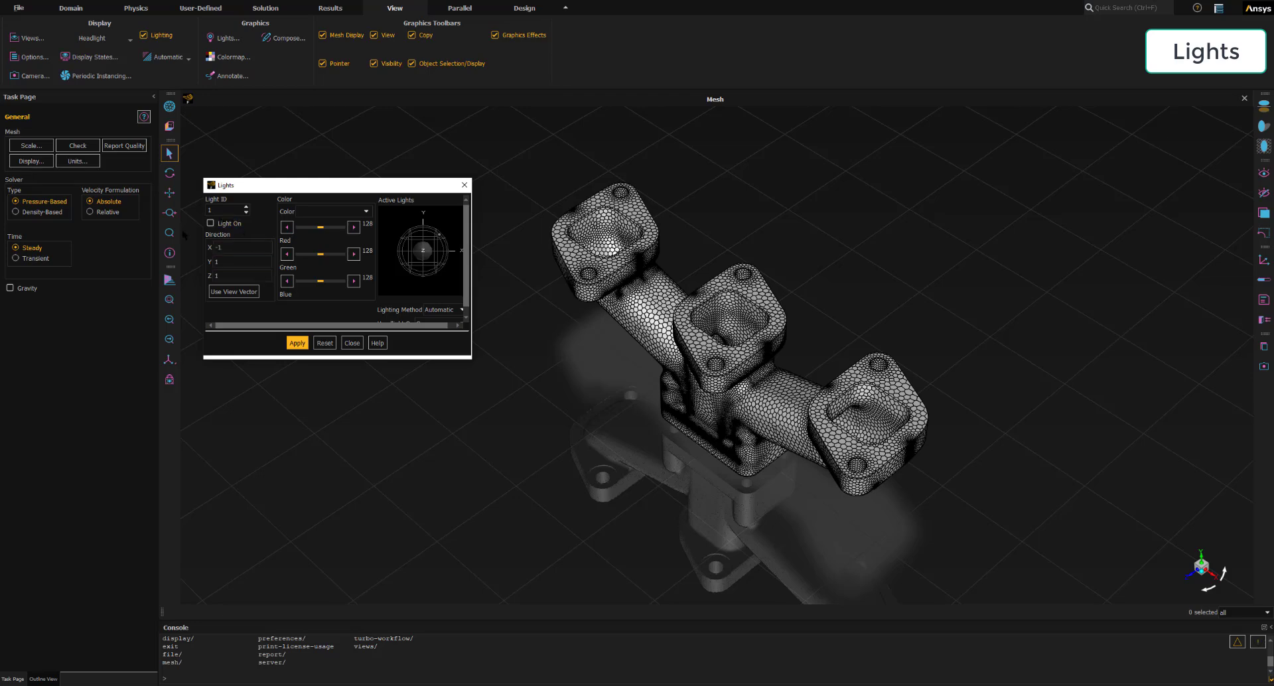
pyautogui.moveTo(214, 210); pyautogui.dragTo(205, 211)
pyautogui.write('2')
pyautogui.click(210, 224)
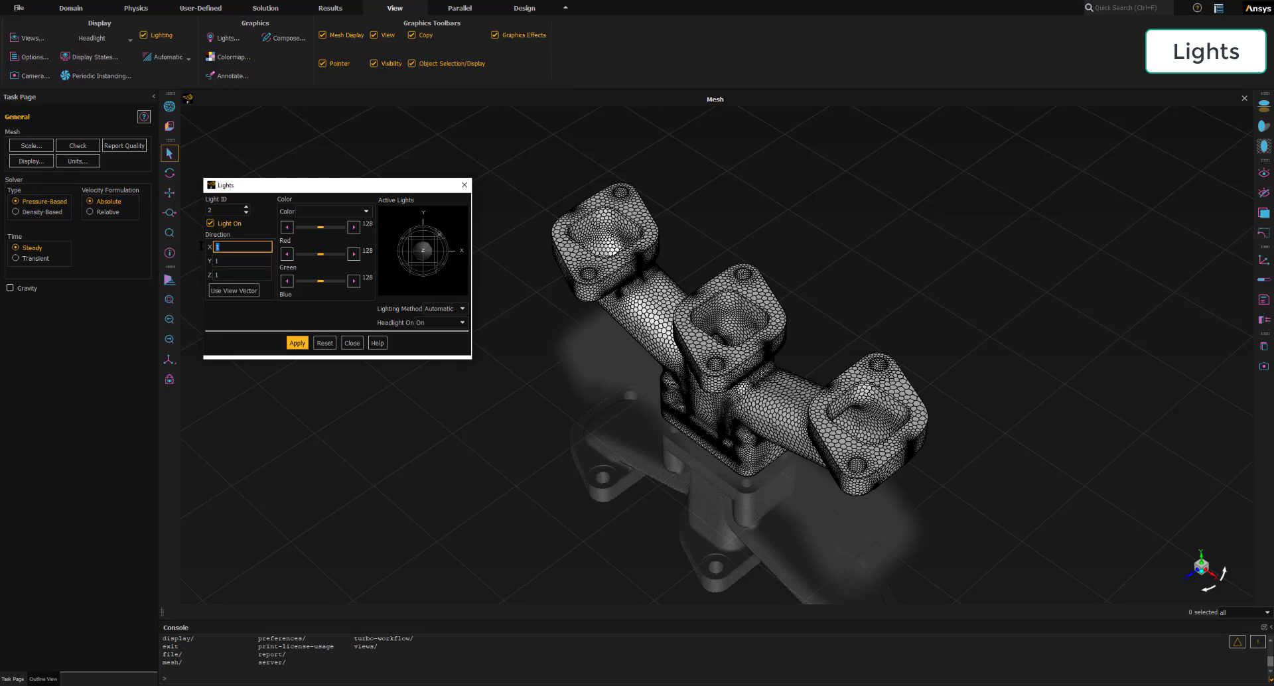
pyautogui.write('-1')
pyautogui.press('Tab')
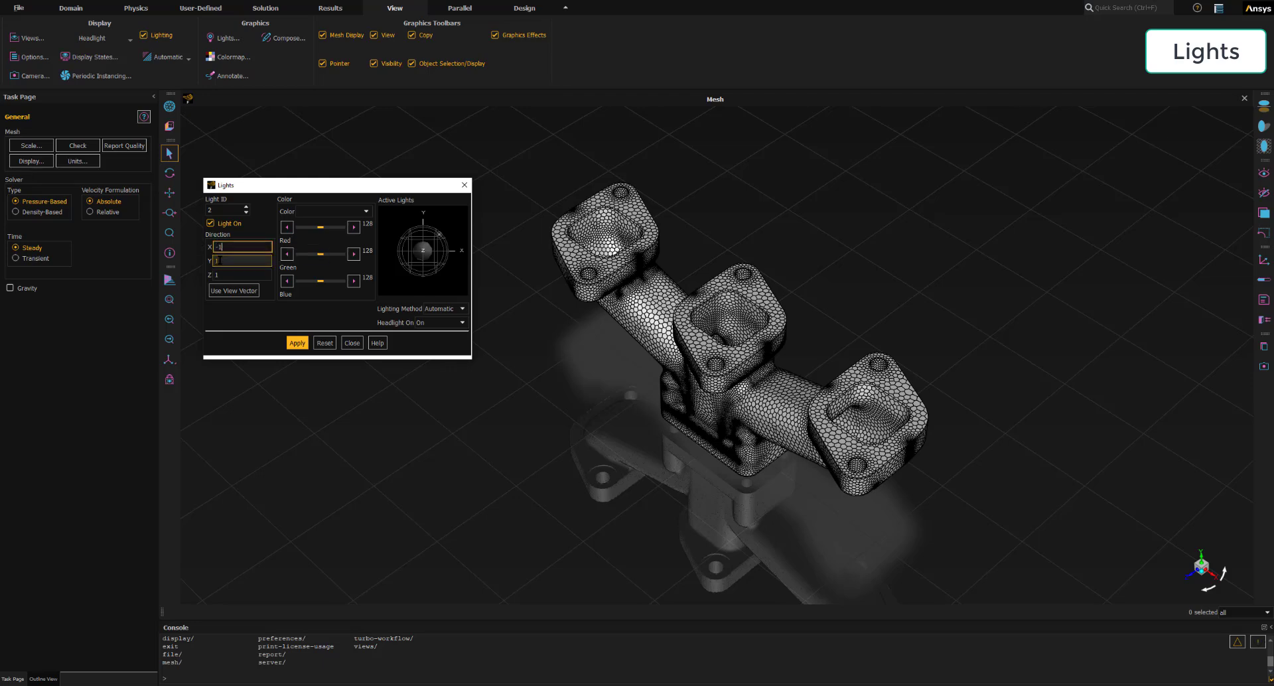
# - Set light 2's Z direction to -1, apply the change, and close the light settings
pyautogui.click(219, 261)
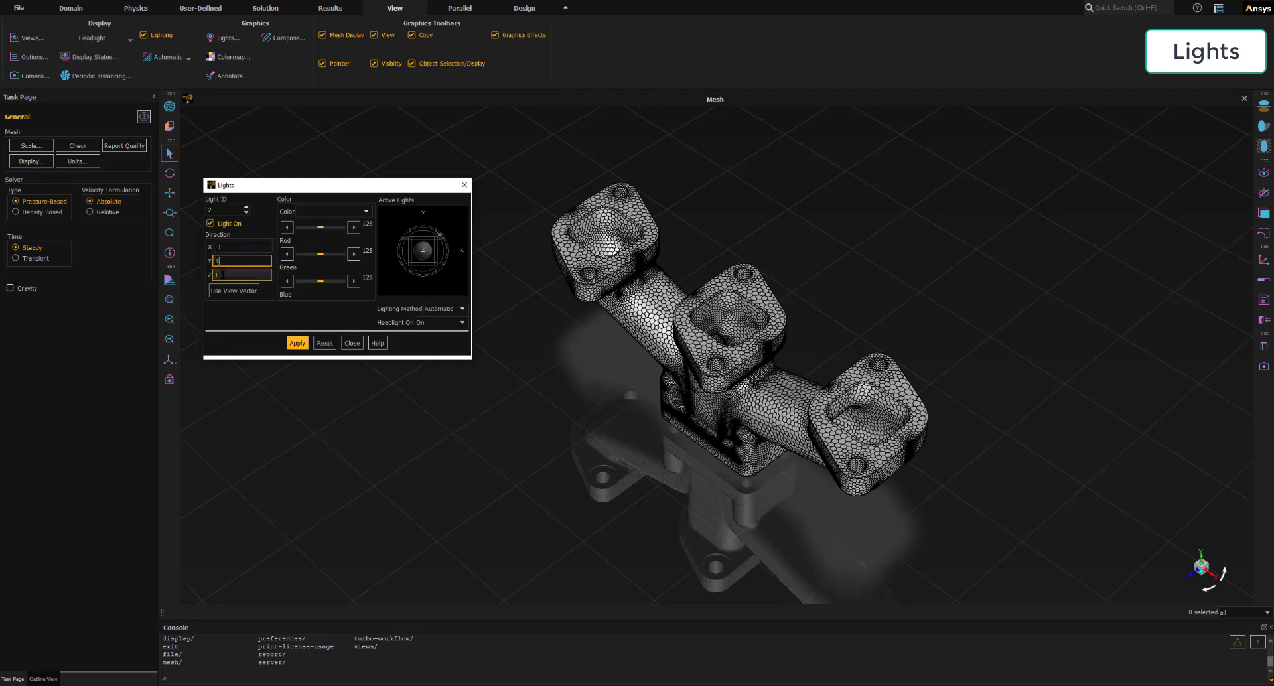
pyautogui.press('Tab')
pyautogui.write('-1')
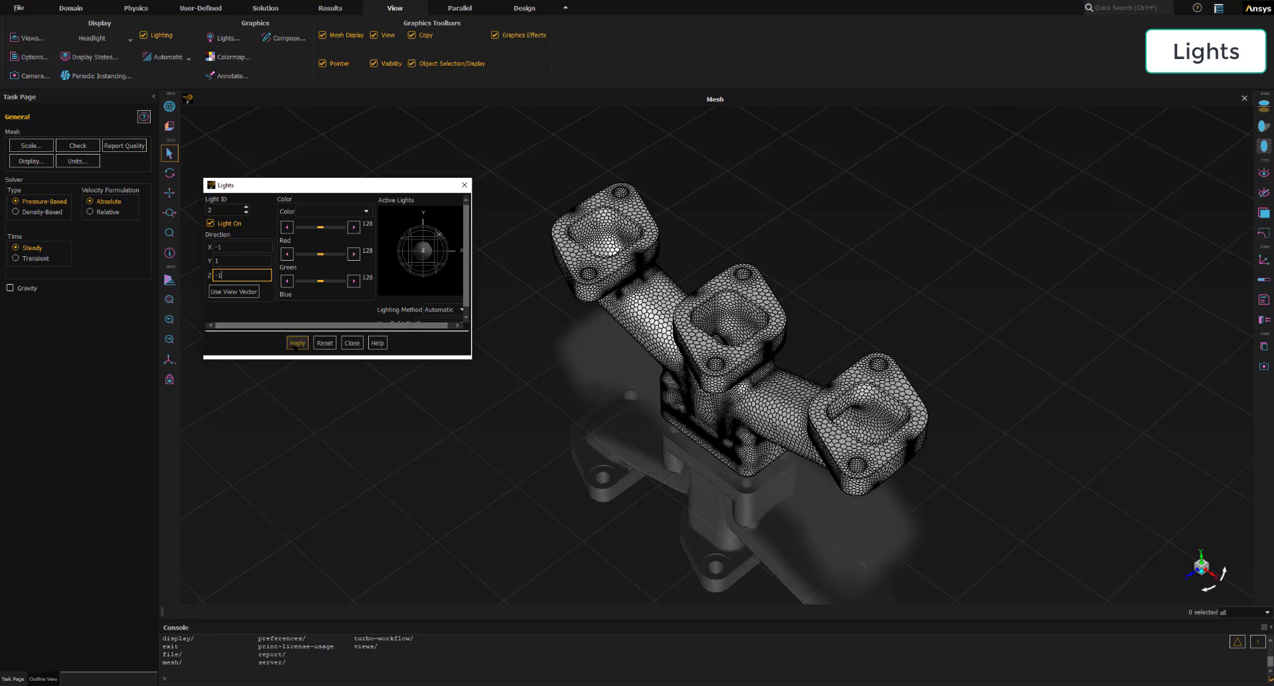
pyautogui.click(295, 342)
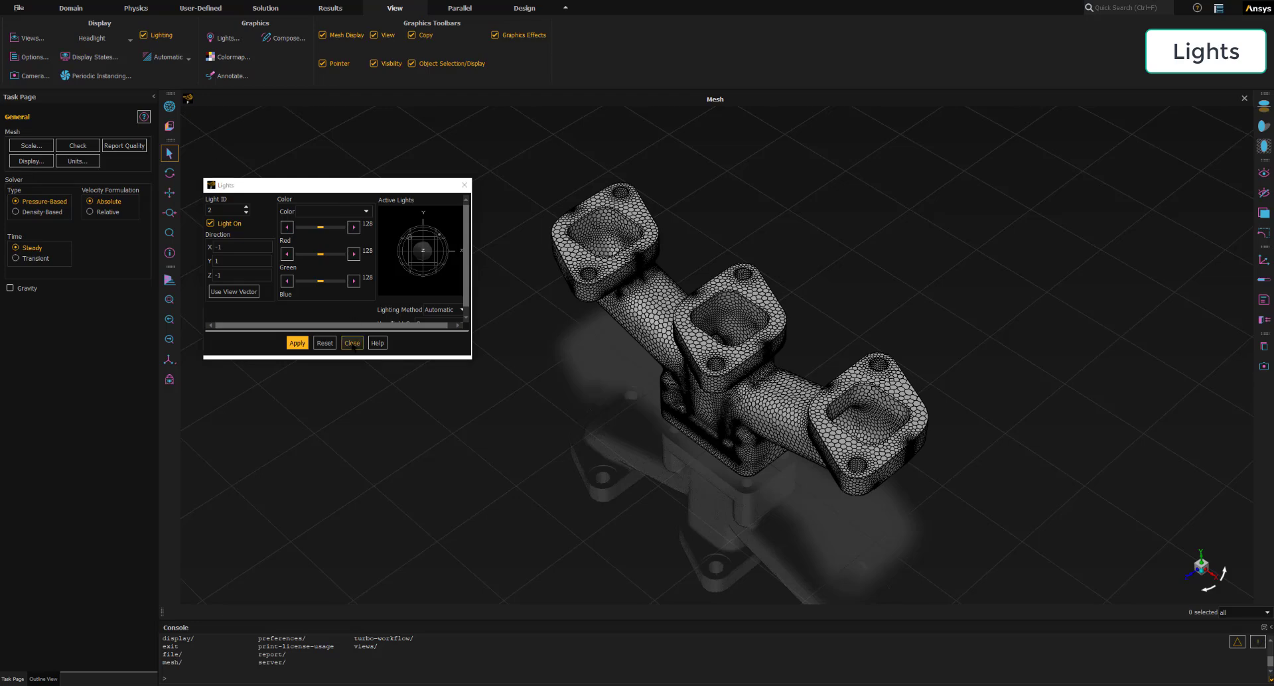
pyautogui.click(353, 343)
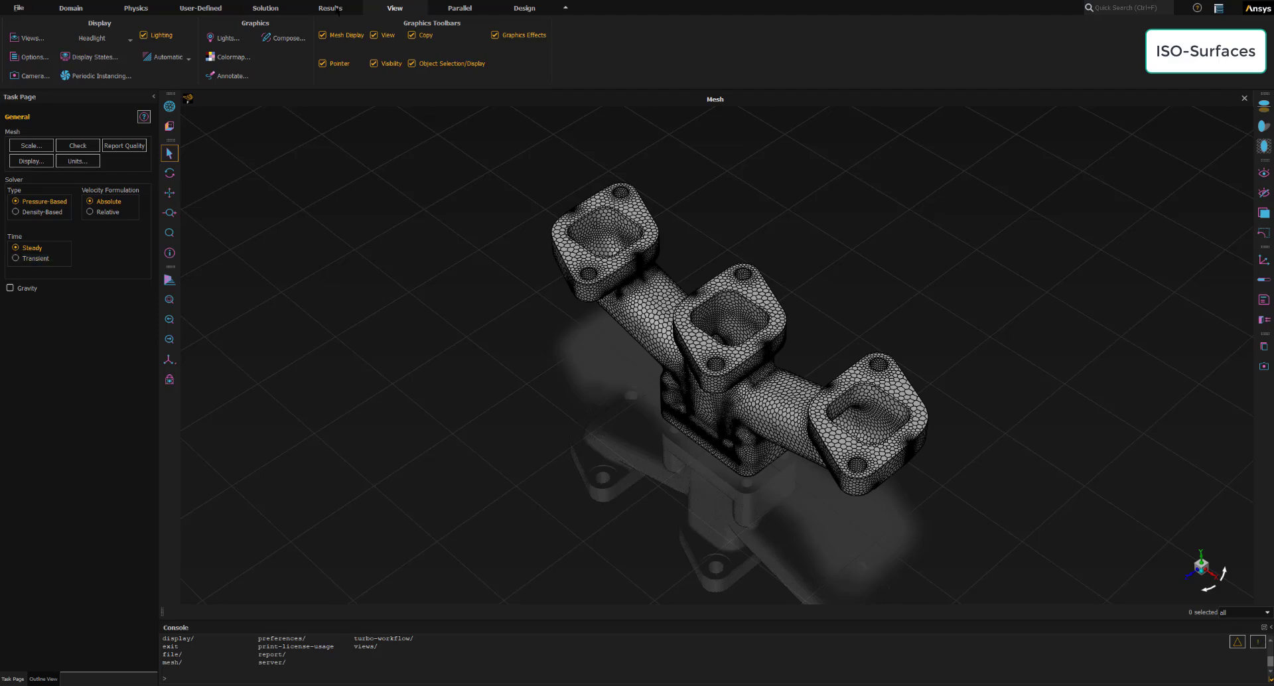
# - Start creating a new iso-surface and enlarge its dialog so the full surface and zone lists are visible
pyautogui.click(335, 9)
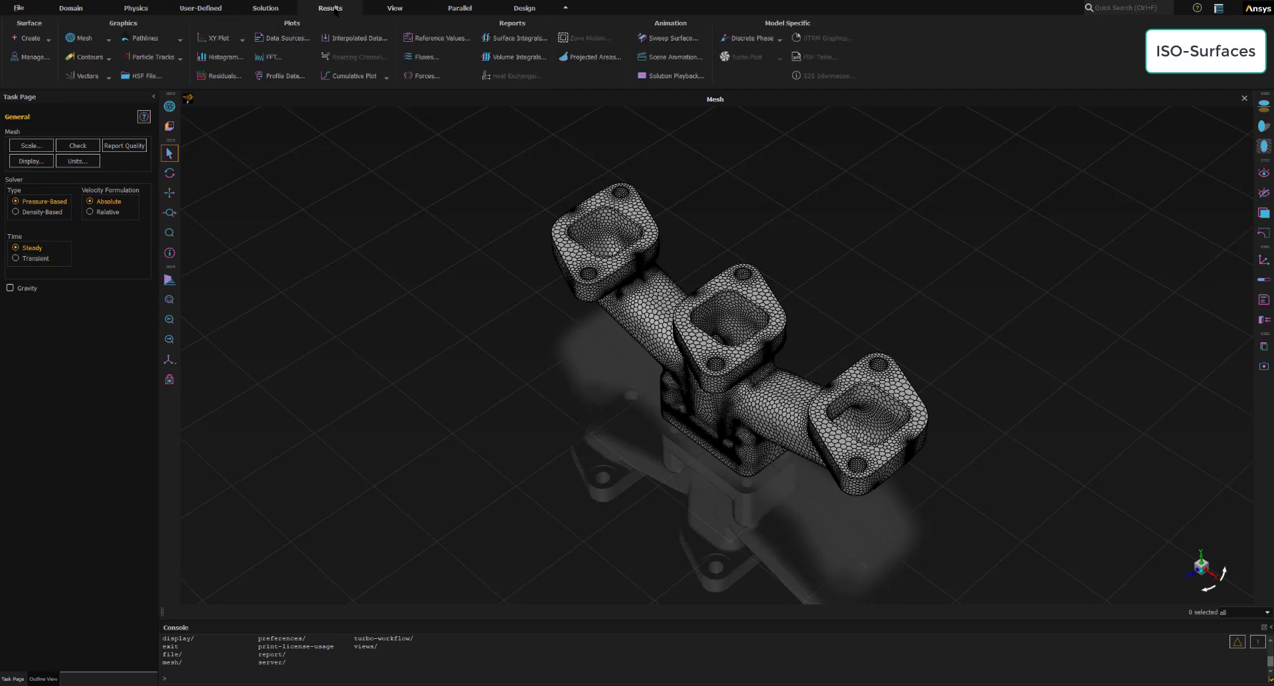
pyautogui.click(335, 9)
pyautogui.press('ctrl')
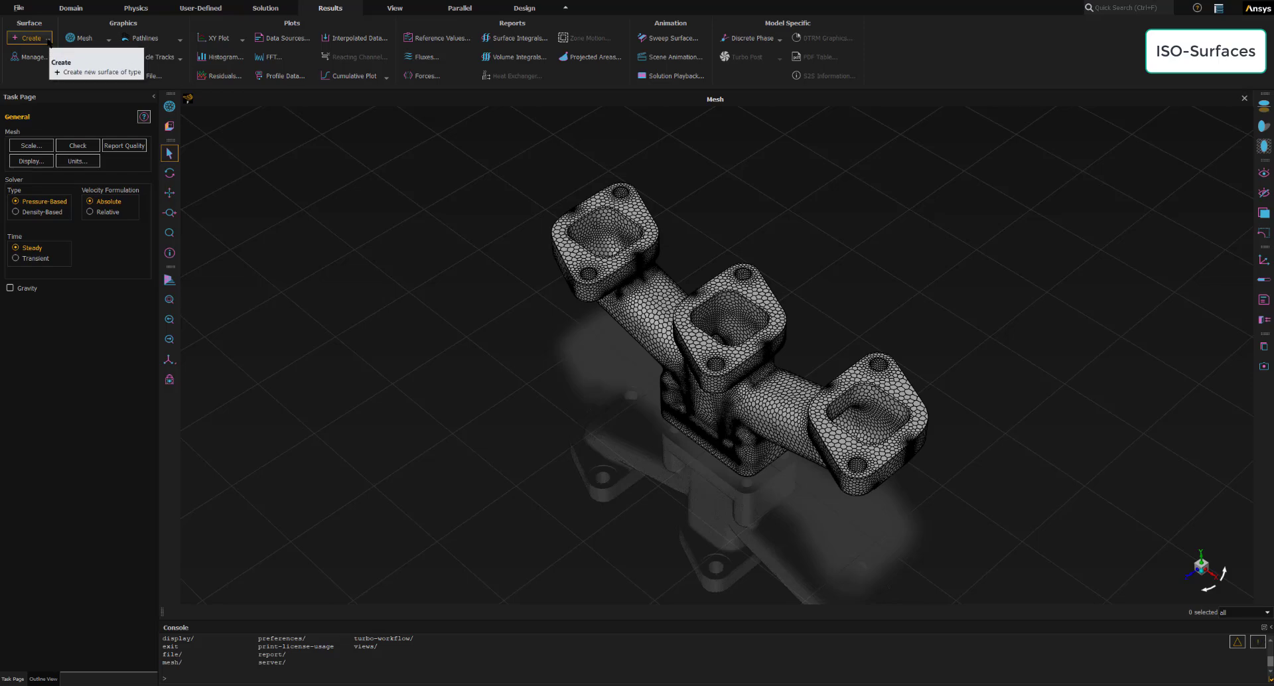
pyautogui.click(48, 41)
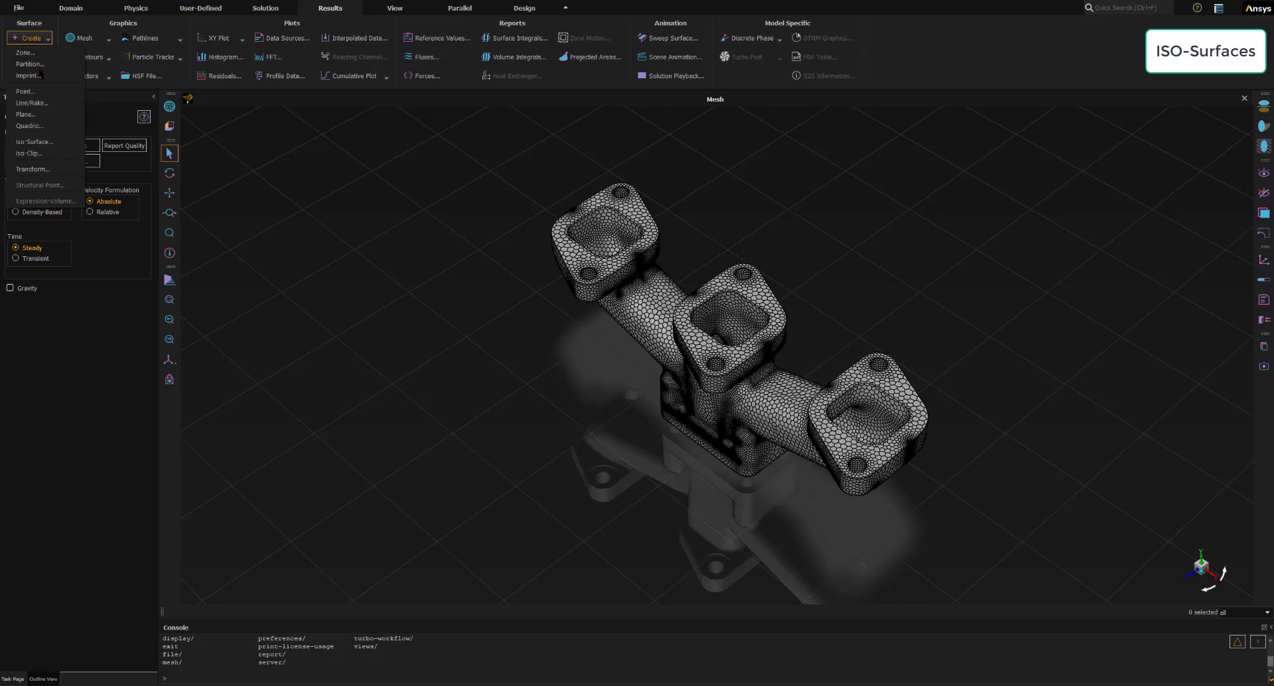
pyautogui.click(46, 142)
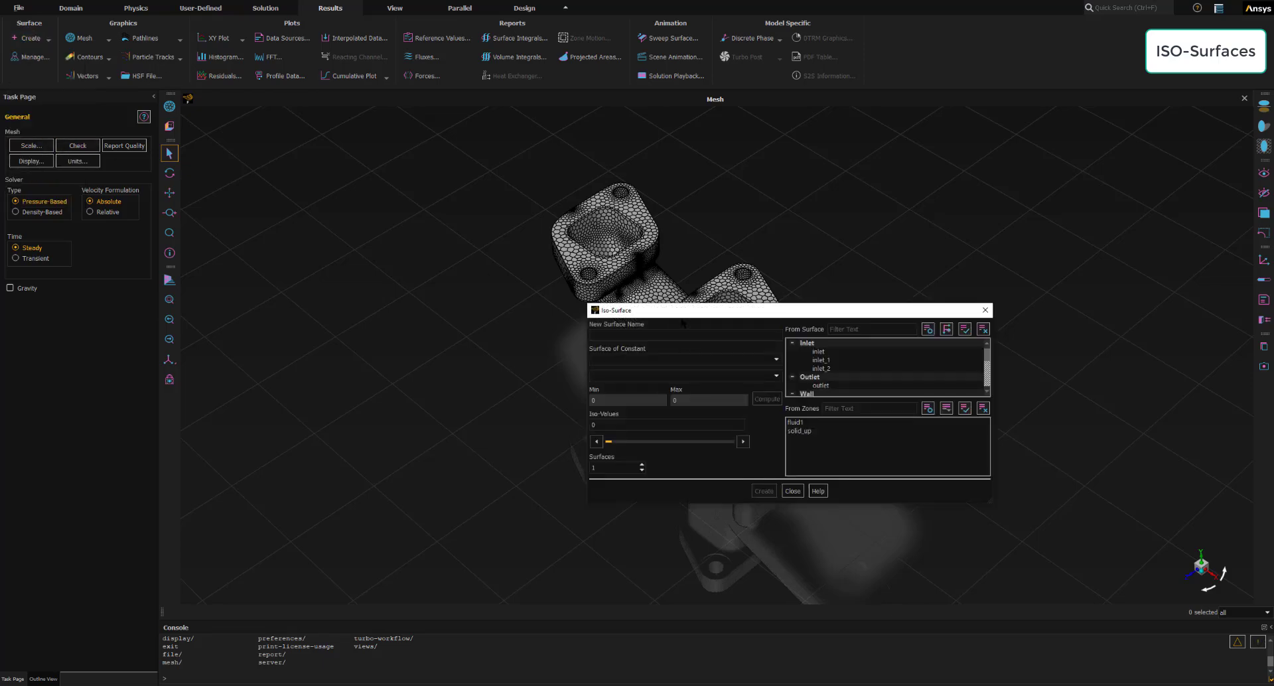
pyautogui.moveTo(683, 315); pyautogui.dragTo(143, 260)
pyautogui.moveTo(322, 450); pyautogui.dragTo(291, 570)
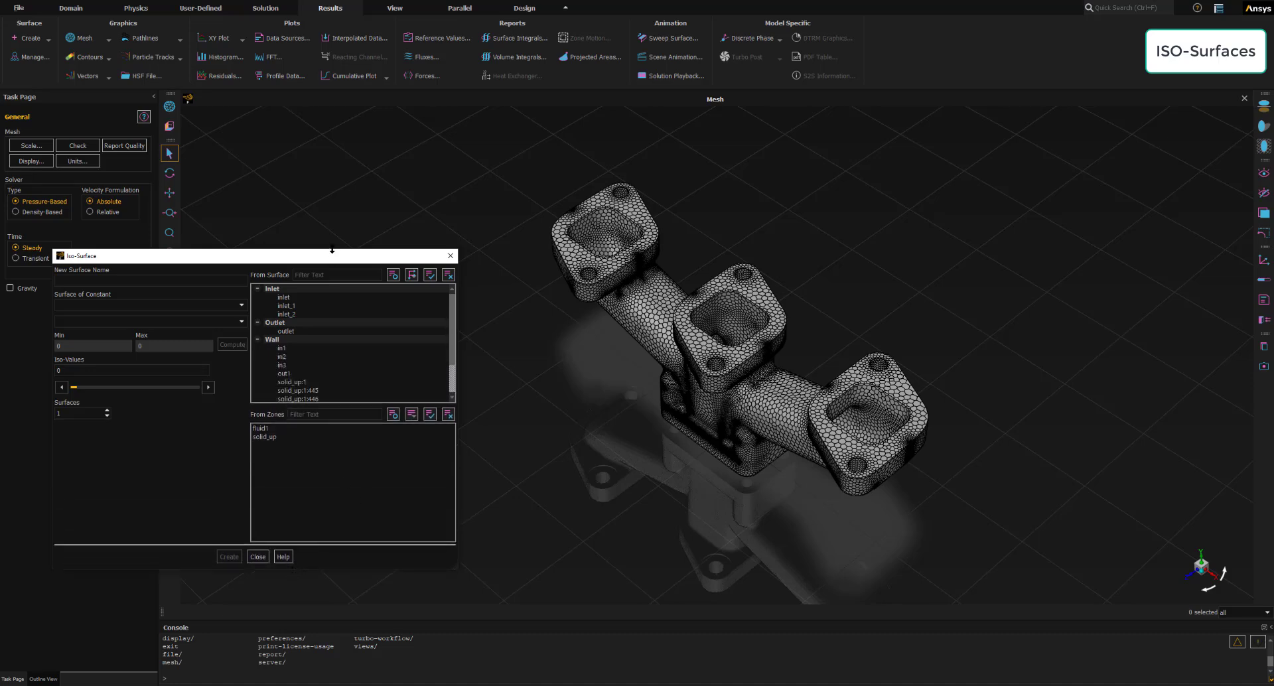
pyautogui.moveTo(332, 250); pyautogui.dragTo(347, 160)
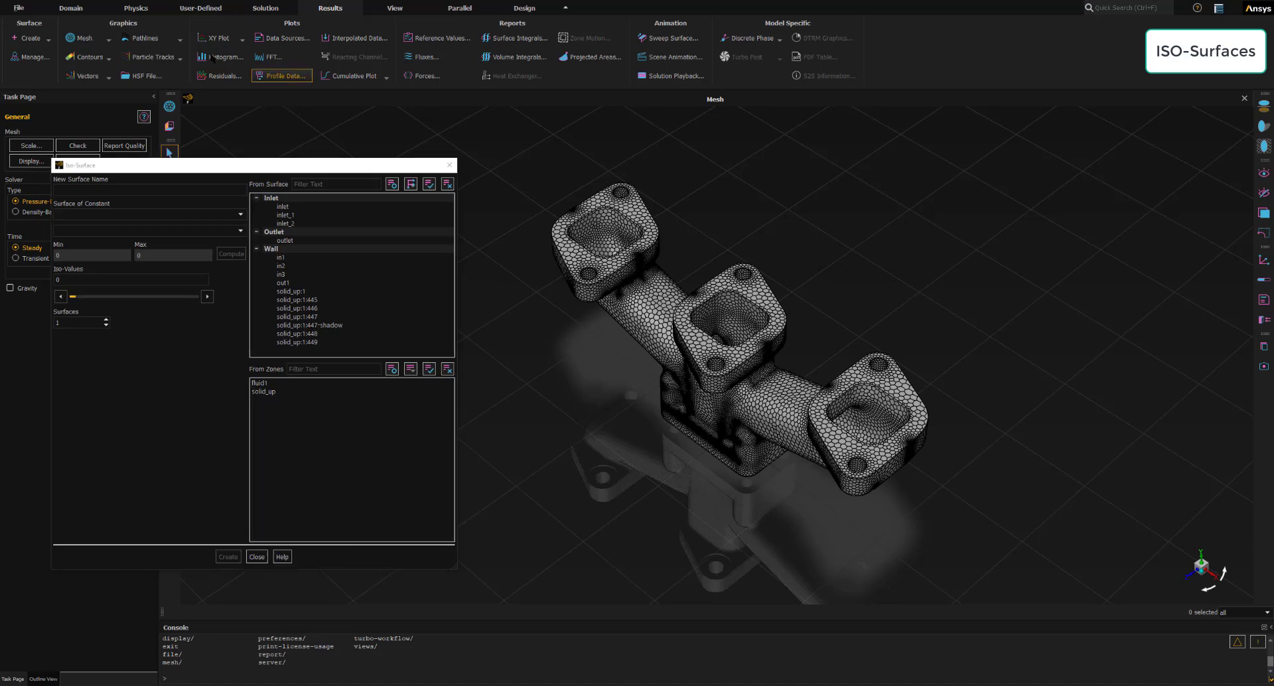
pyautogui.moveTo(96, 169); pyautogui.dragTo(157, 186)
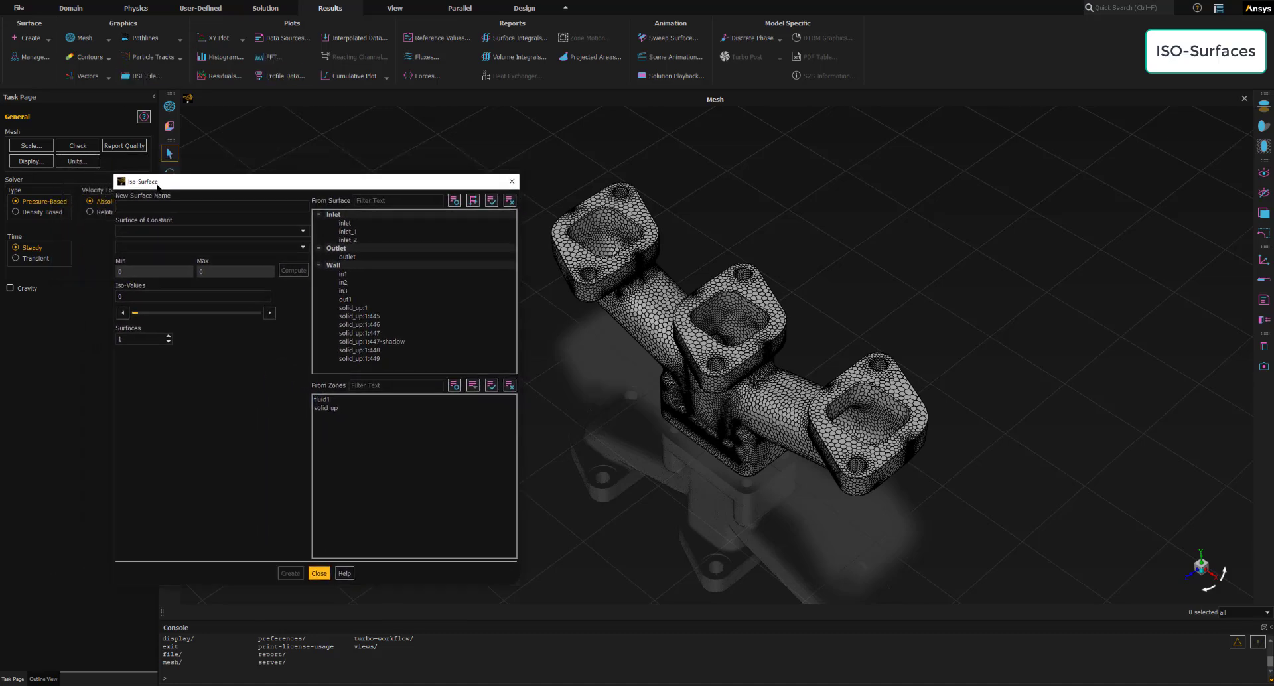
# - Name the new iso-surface outlet-plane and define it as a surface of constant Mesh Y-Coordinate
pyautogui.click(145, 205)
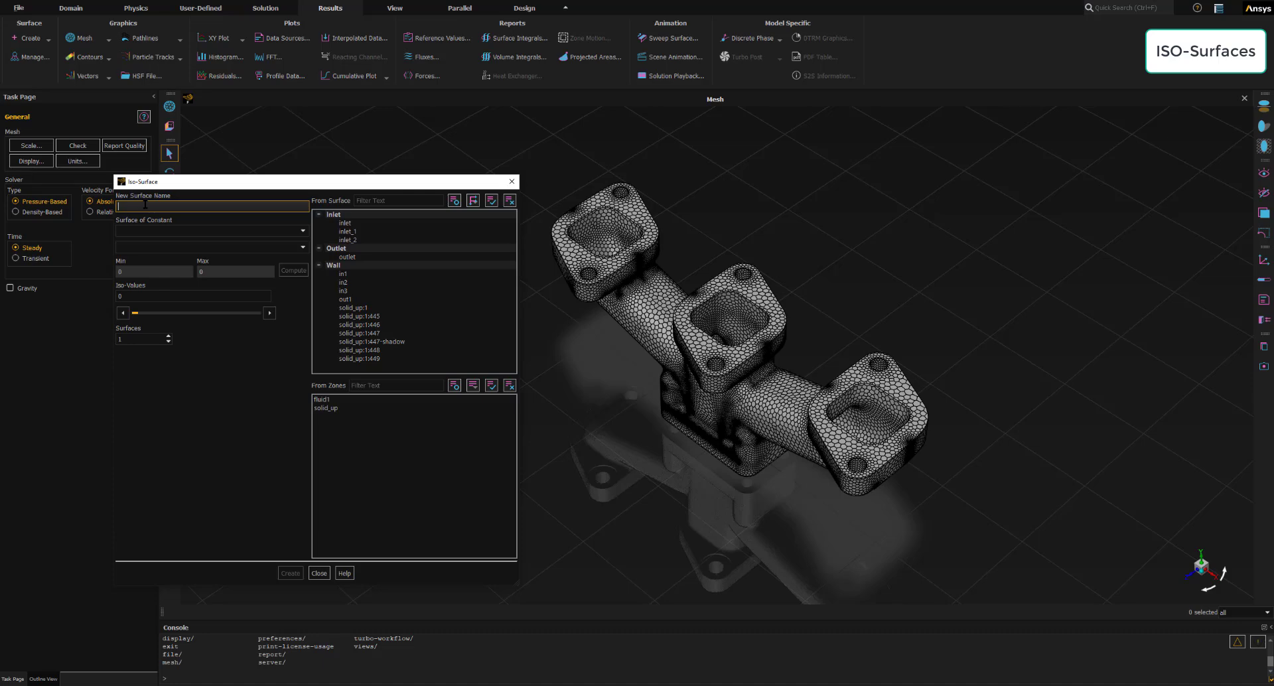
pyautogui.write('outlet-plane')
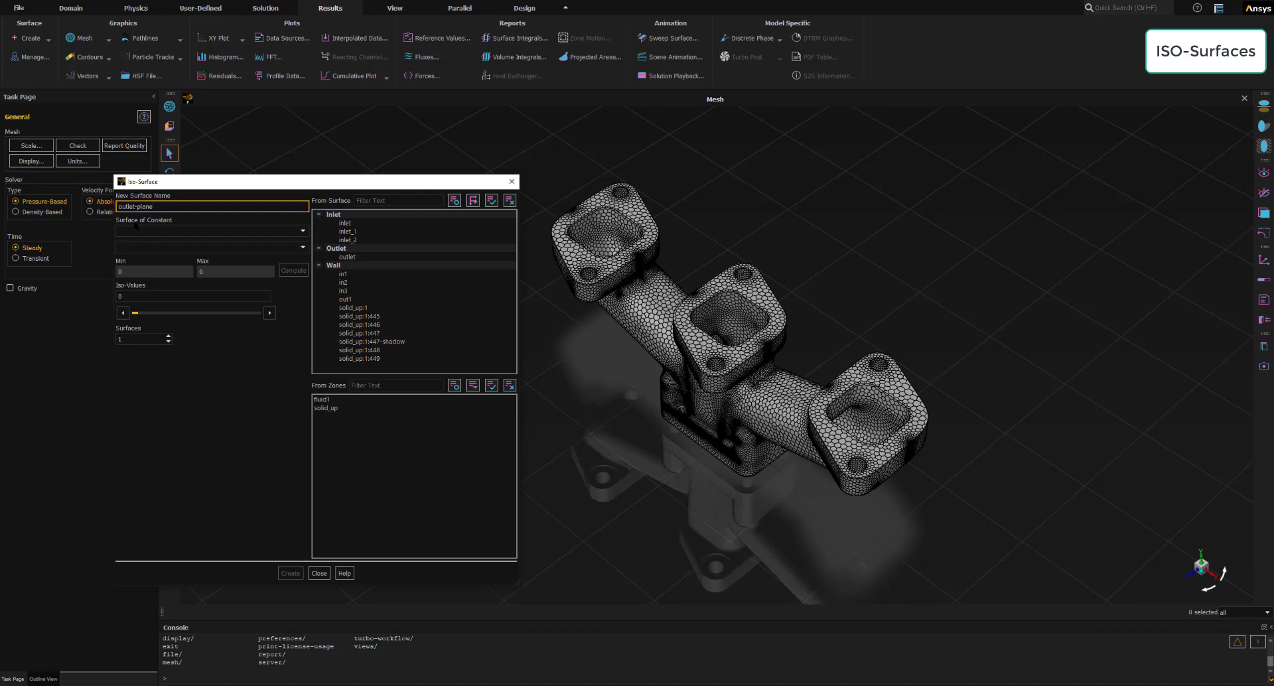
pyautogui.click(174, 233)
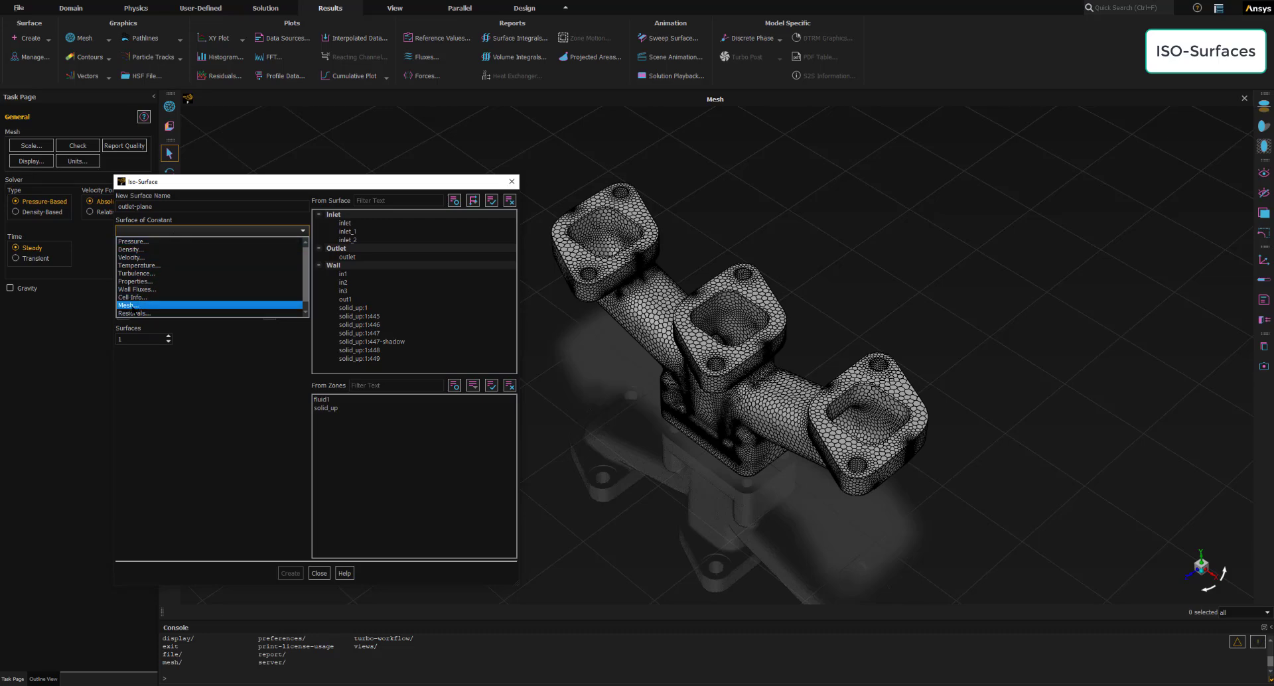
pyautogui.click(133, 306)
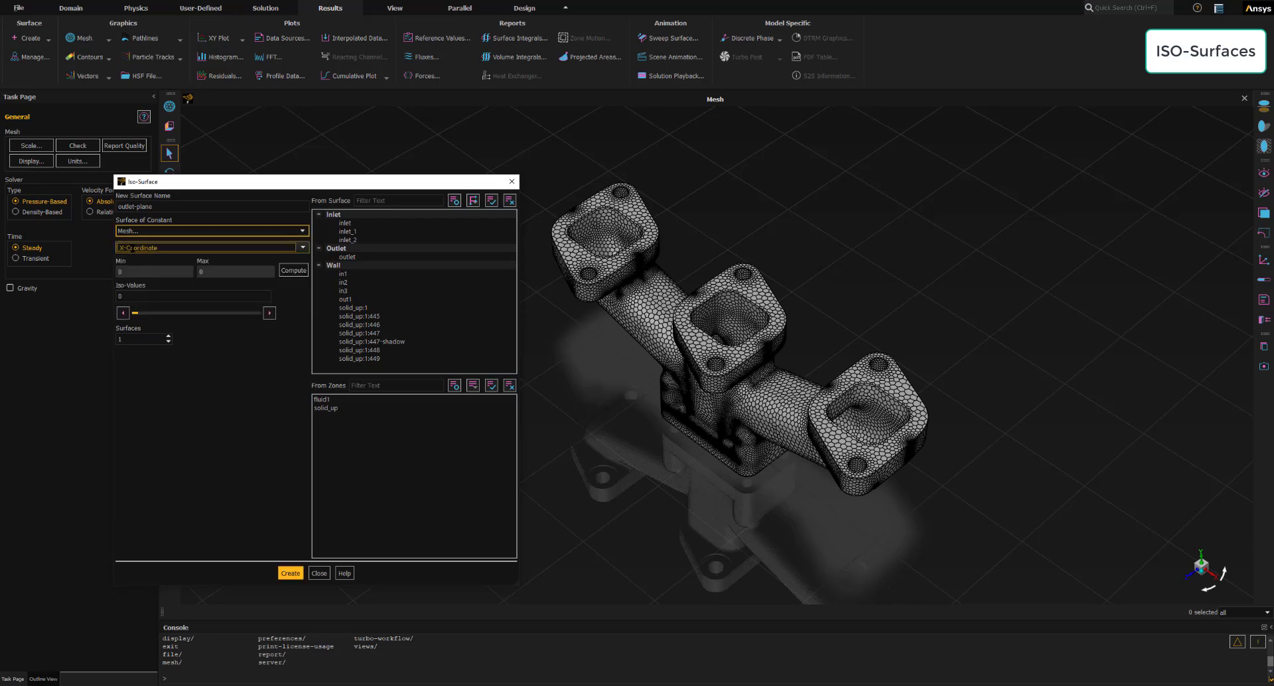
pyautogui.click(303, 249)
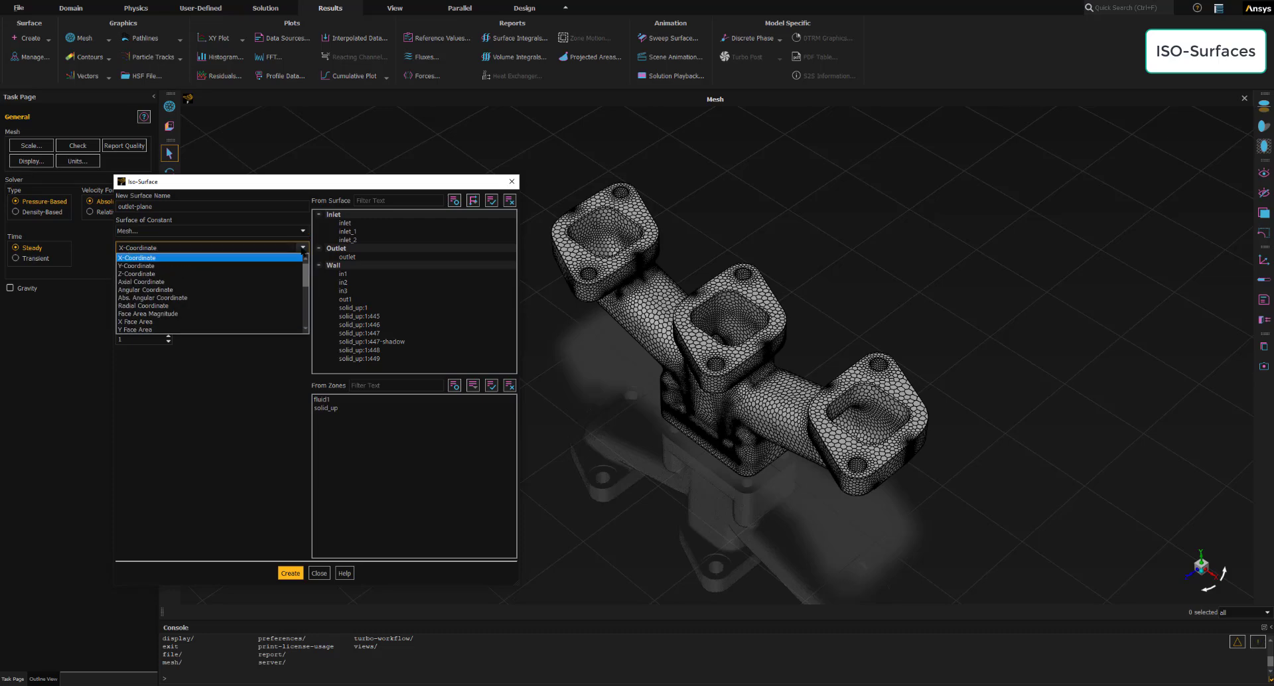
pyautogui.click(144, 268)
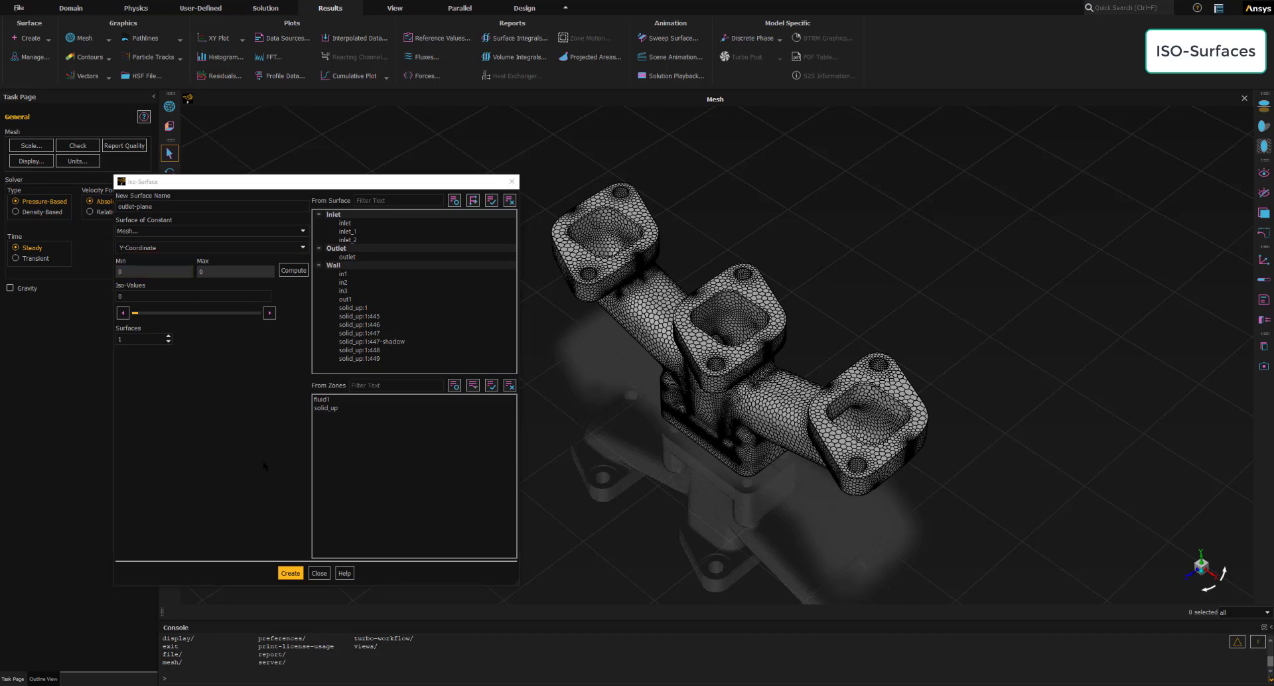
# - Compute the Y-coordinate range and set the iso-value to the minimum, -125.0188 mm
pyautogui.click(292, 271)
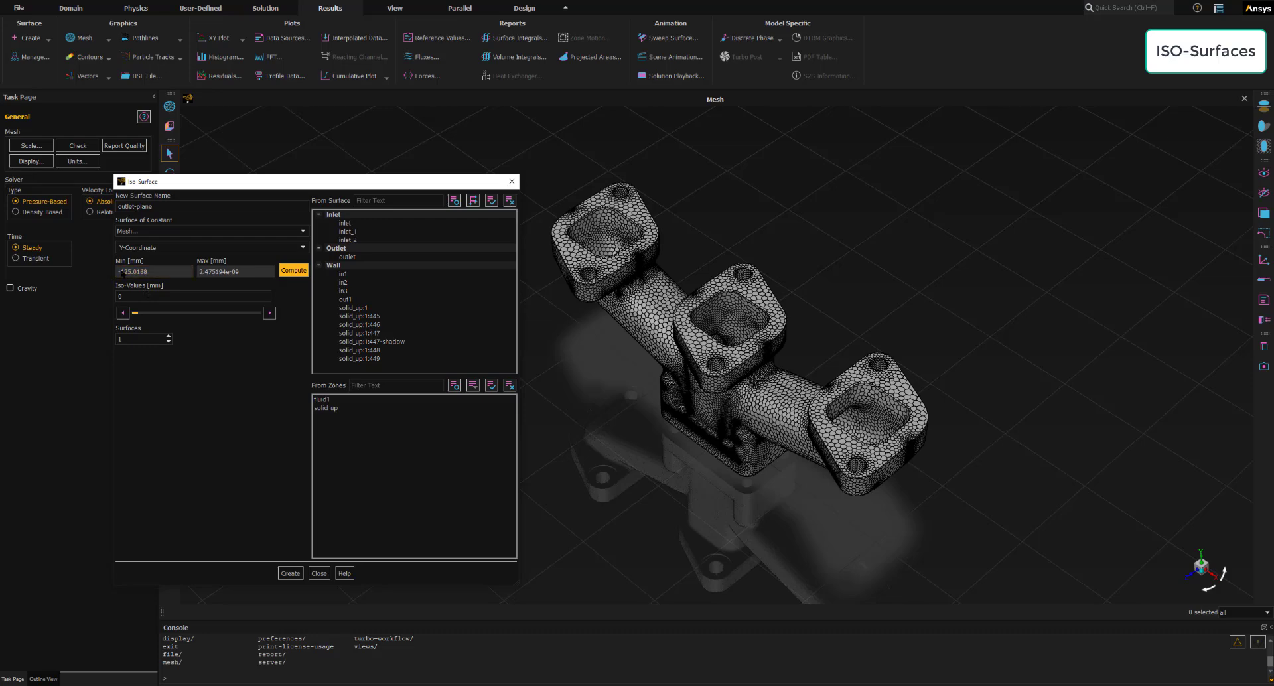
pyautogui.moveTo(135, 298); pyautogui.dragTo(106, 300)
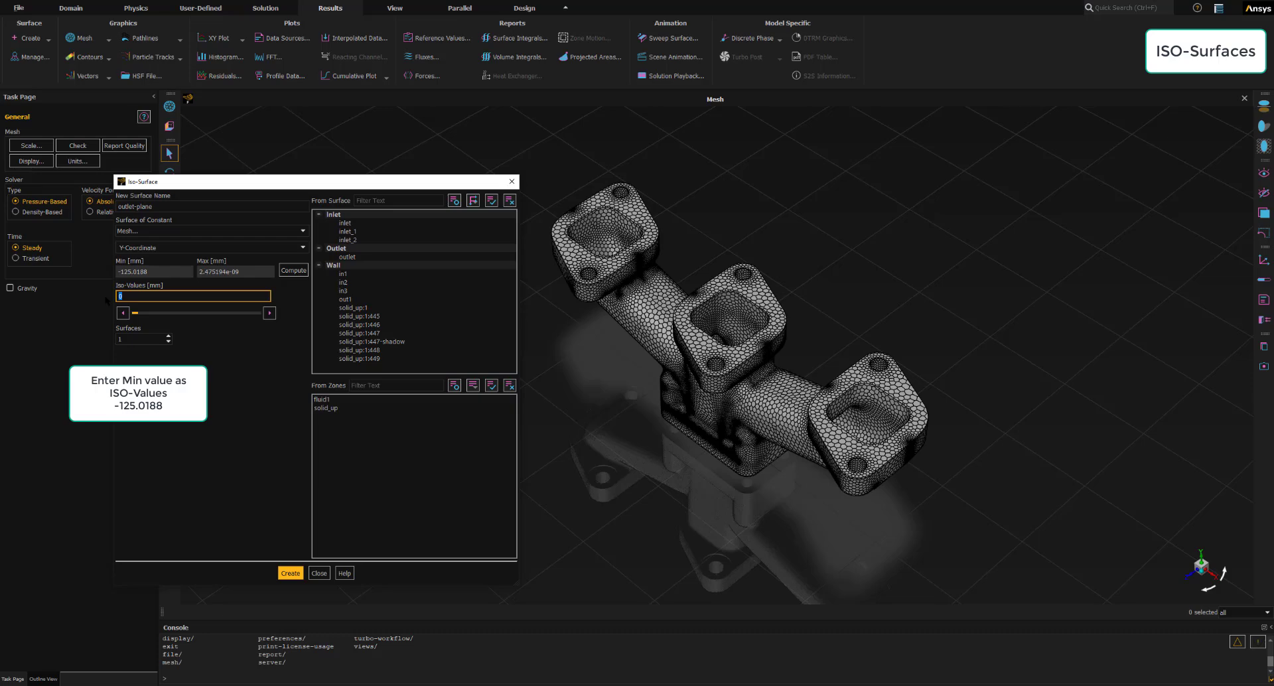
pyautogui.write('-125.0188')
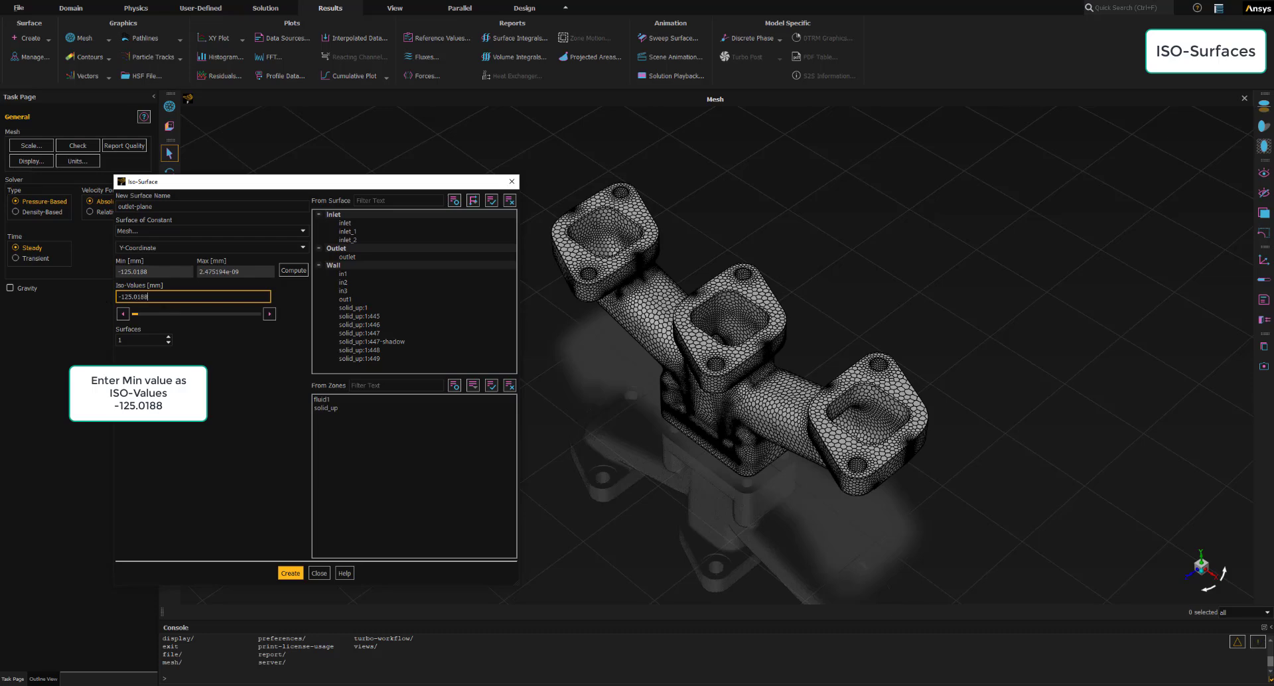
pyautogui.click(147, 297)
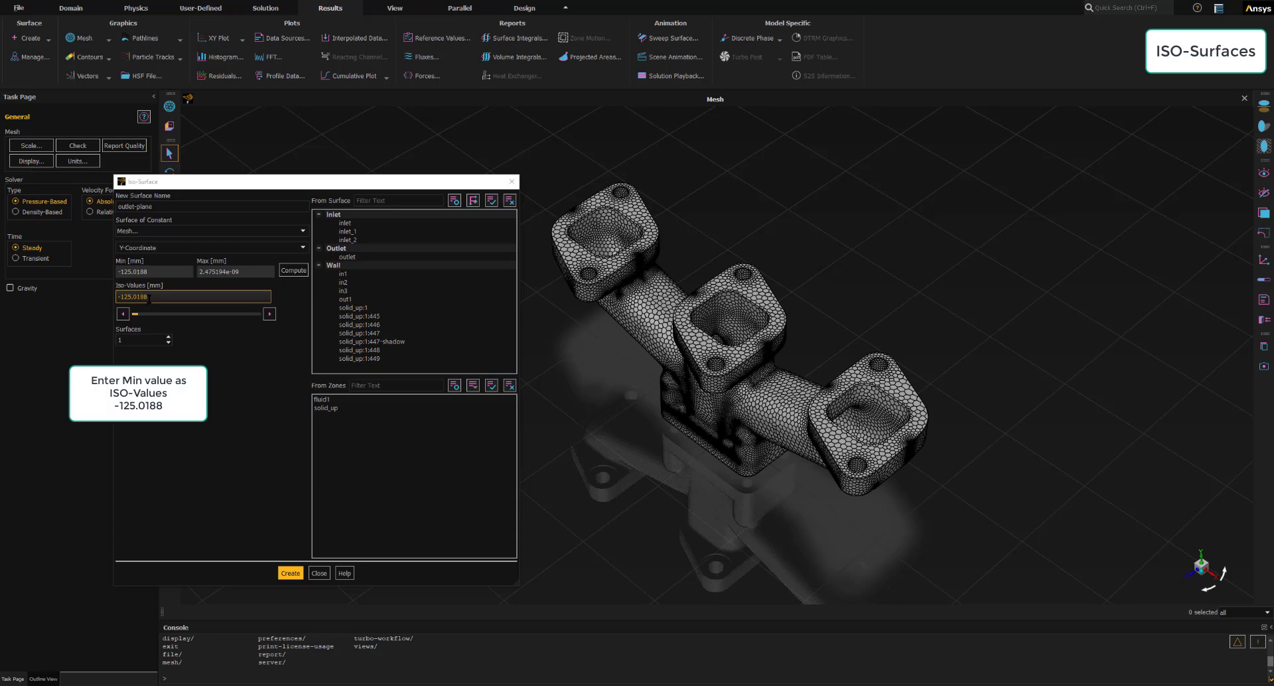
# - Create the outlet-plane iso-surface from the entered settings, with the model outline shown beside the dialog
pyautogui.click(292, 576)
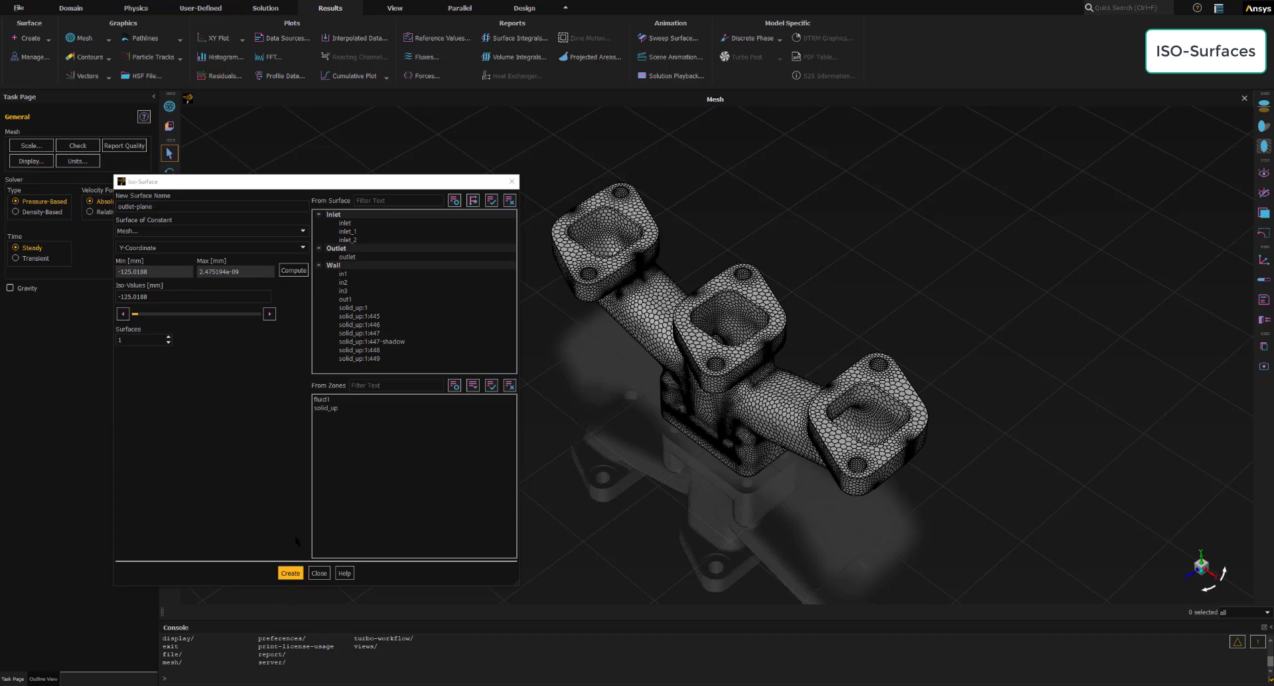
pyautogui.moveTo(250, 182); pyautogui.dragTo(290, 188)
pyautogui.click(44, 680)
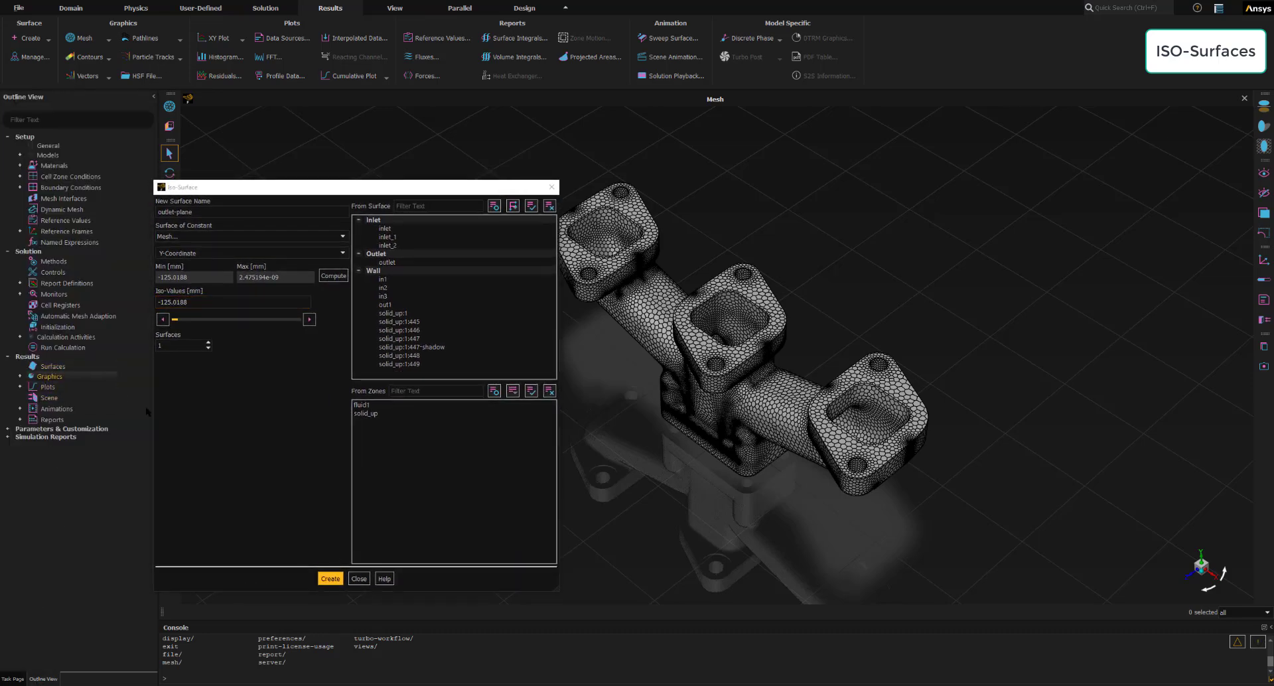
pyautogui.click(330, 579)
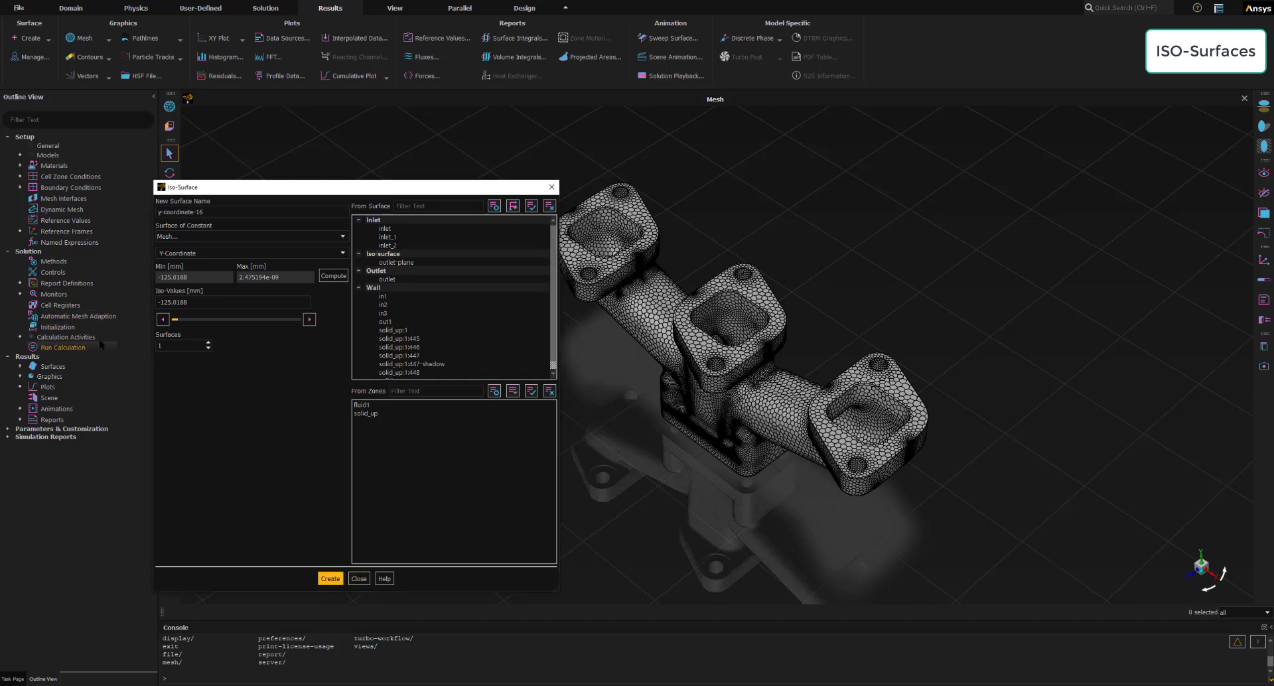
# - Expand the result surfaces in the outline and display outlet-plane on its own
pyautogui.moveTo(353, 186); pyautogui.dragTo(330, 186)
pyautogui.click(20, 366)
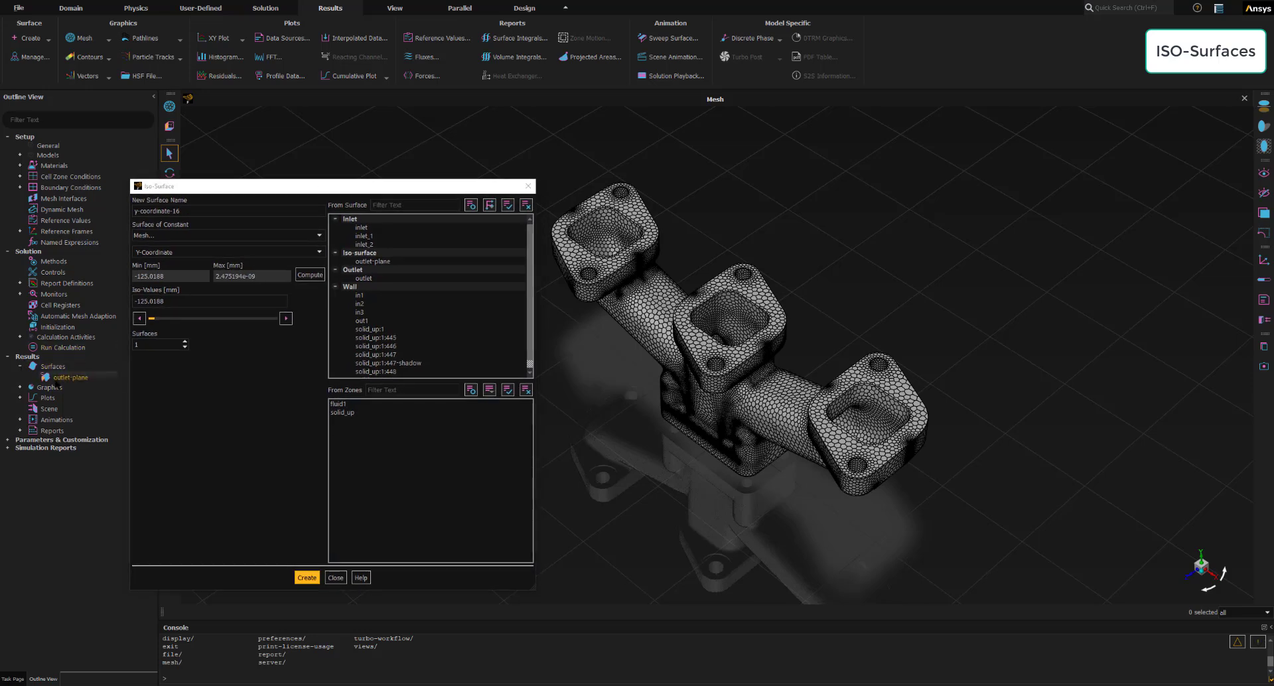
pyautogui.rightClick(73, 383)
pyautogui.moveTo(106, 441)
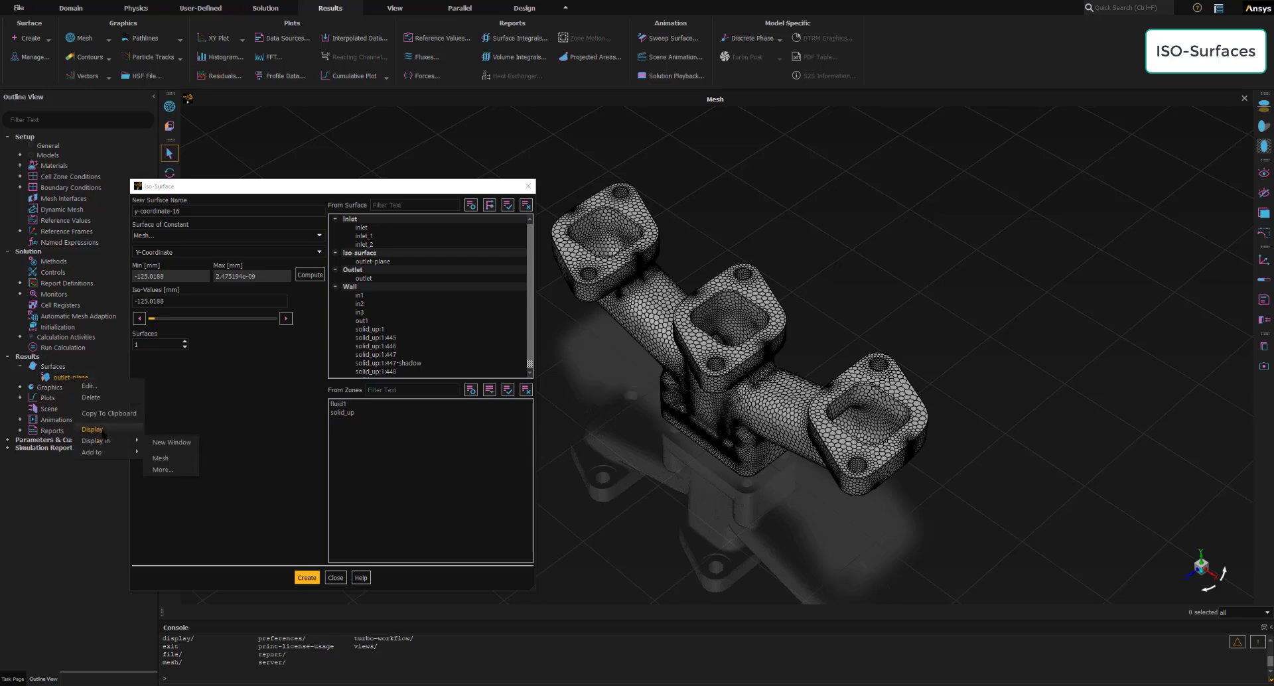
pyautogui.click(169, 441)
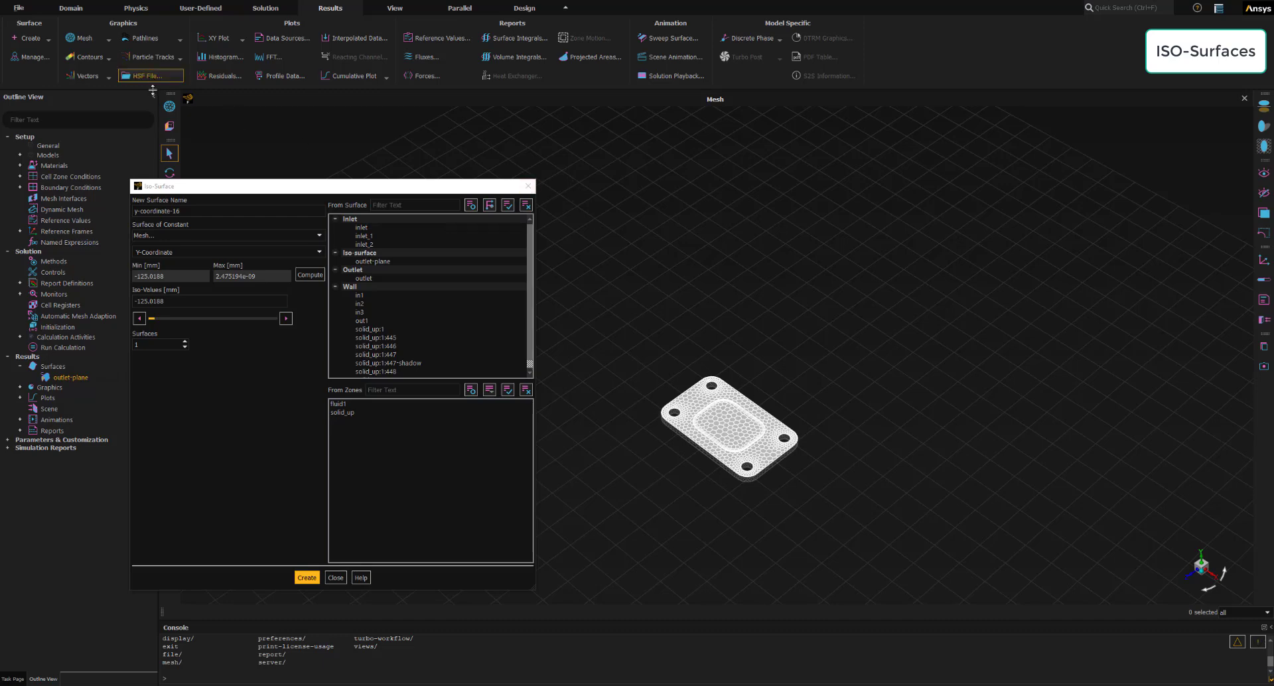
# - Redisplay the mesh on all wall surfaces with edges and faces, and close the mesh display settings
pyautogui.click(170, 107)
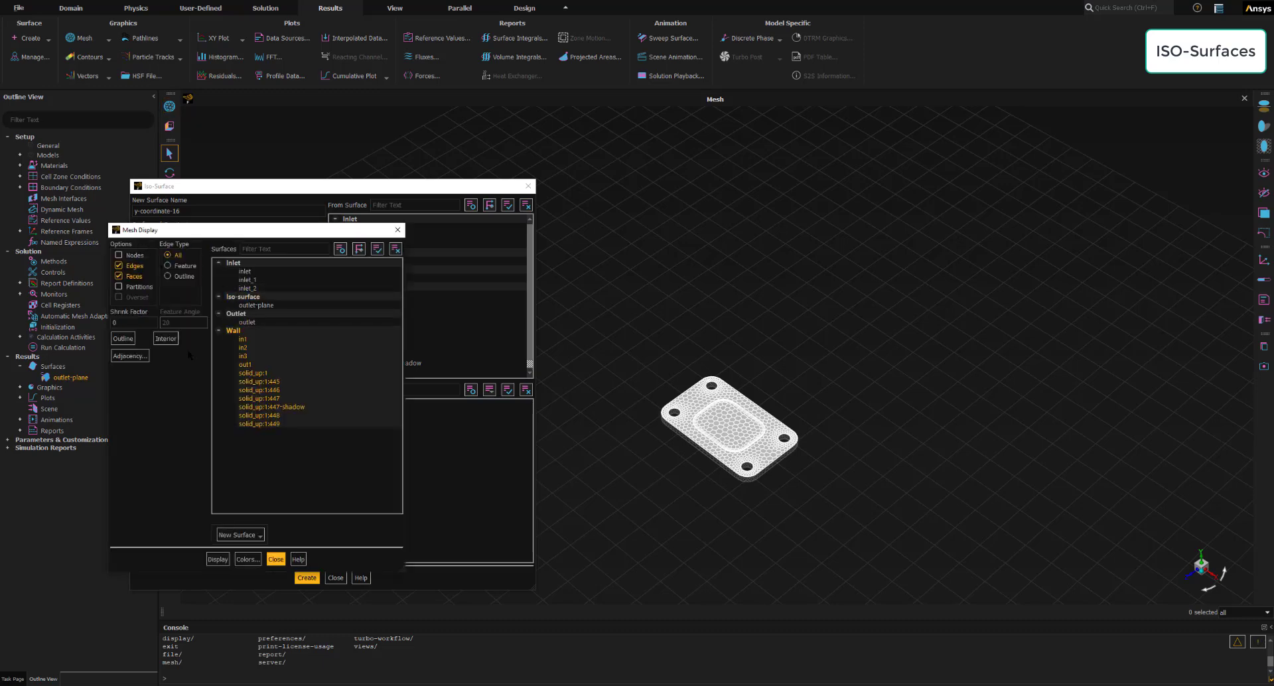
pyautogui.click(218, 559)
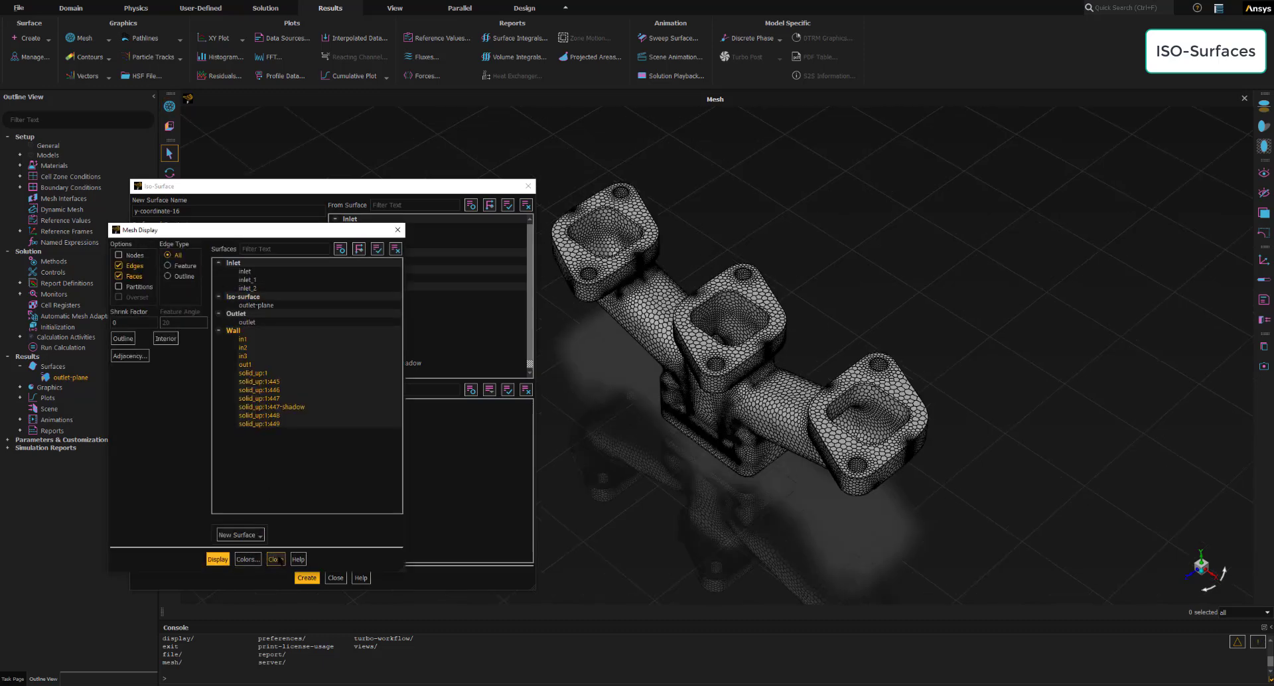
pyautogui.click(275, 559)
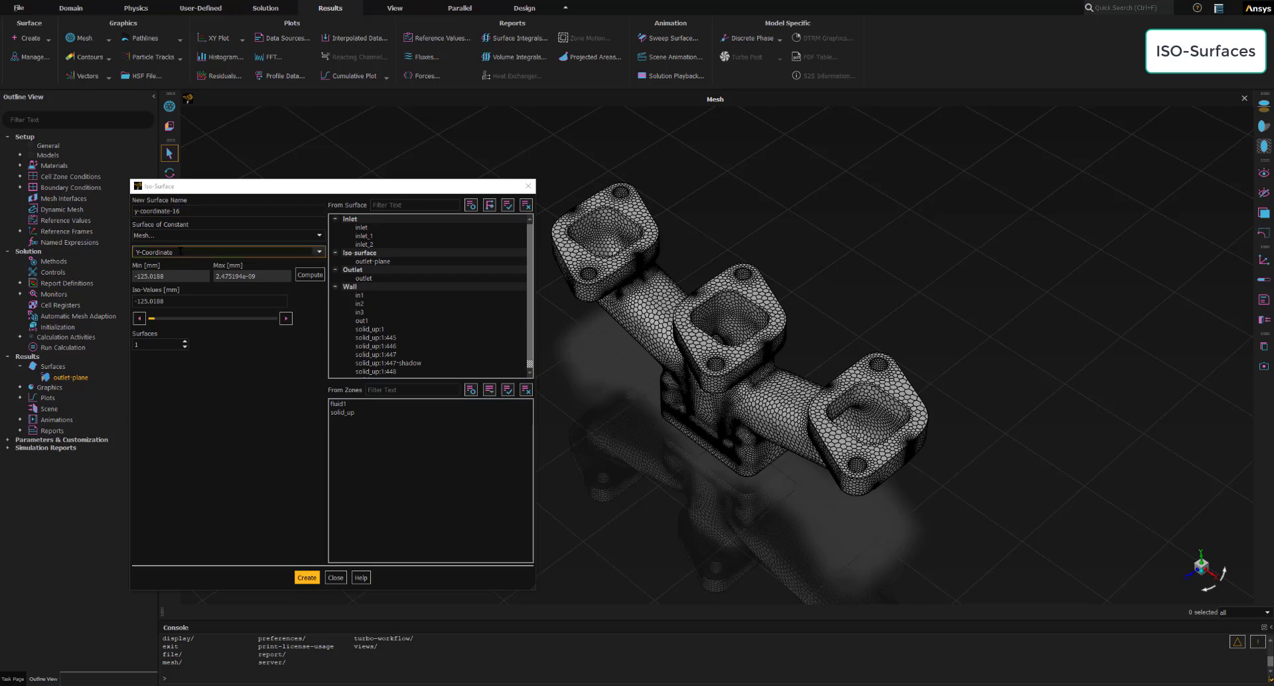
# - Name the next iso-surface mid-plane-x and define it as a surface of constant Mesh X-Coordinate
pyautogui.tripleClick(195, 211)
pyautogui.write('mid-plane-x')
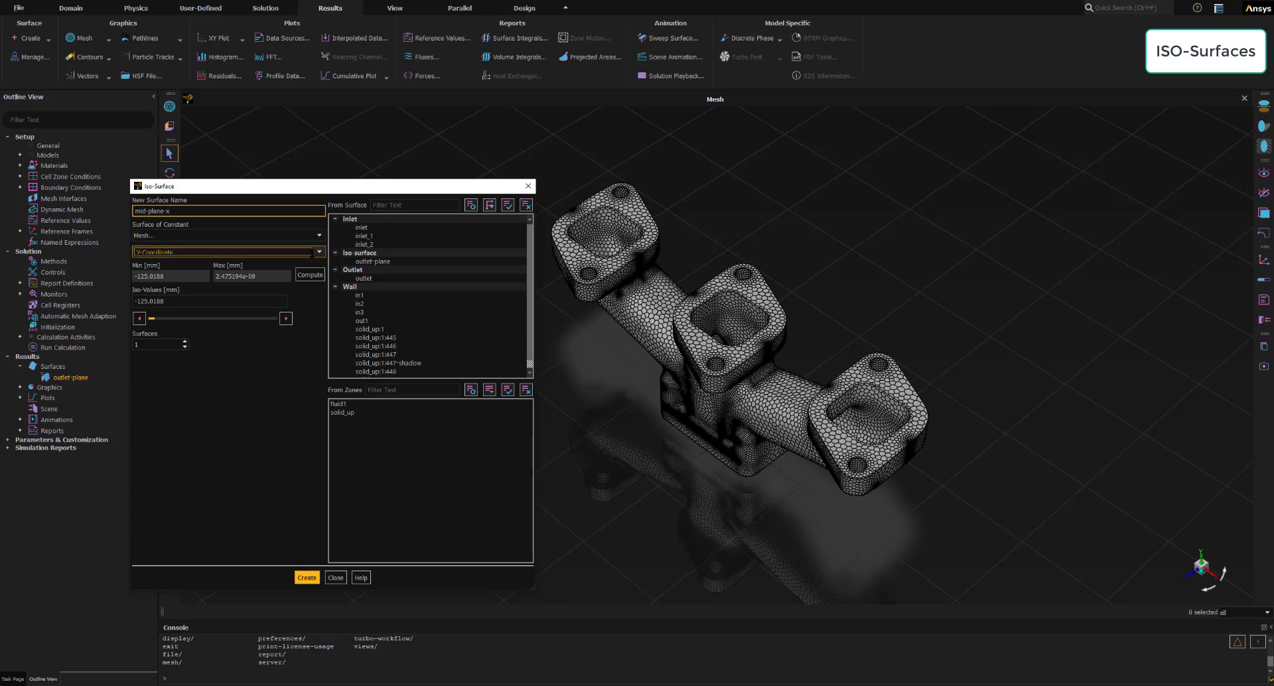
pyautogui.click(156, 252)
pyautogui.click(154, 264)
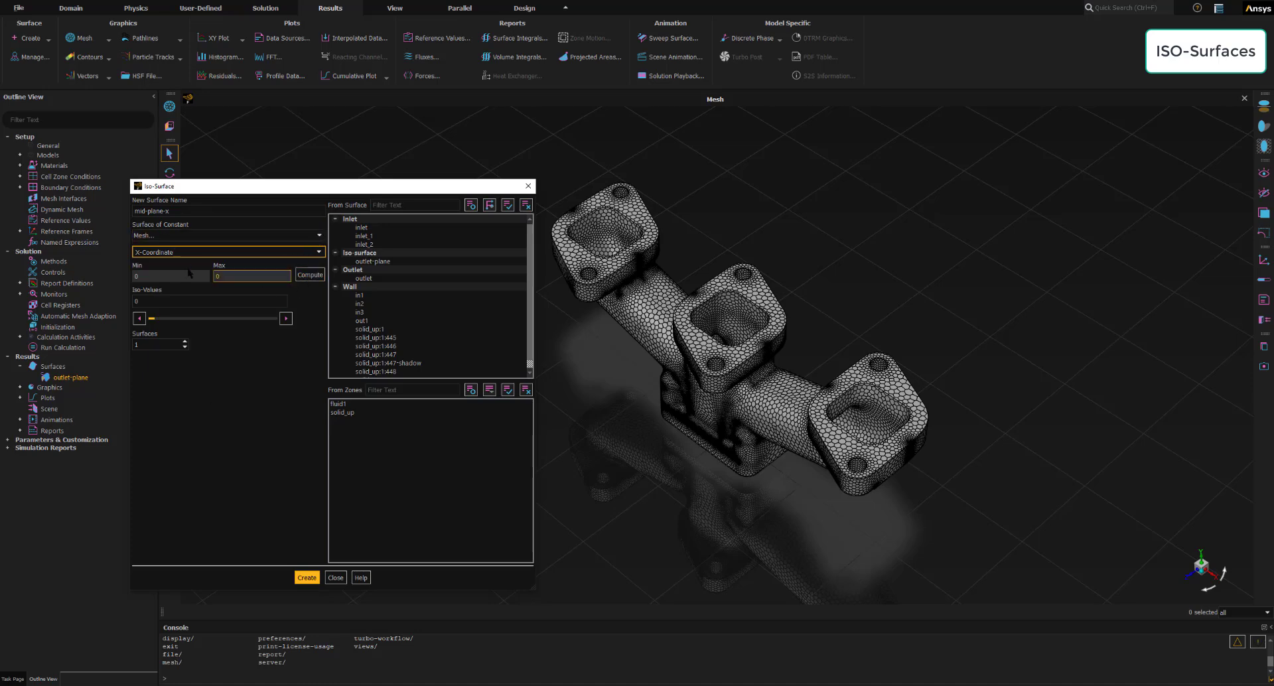
# - Compute the X-coordinate range, set the iso-value to -174 mm, and create the mid-plane-x surface
pyautogui.click(310, 274)
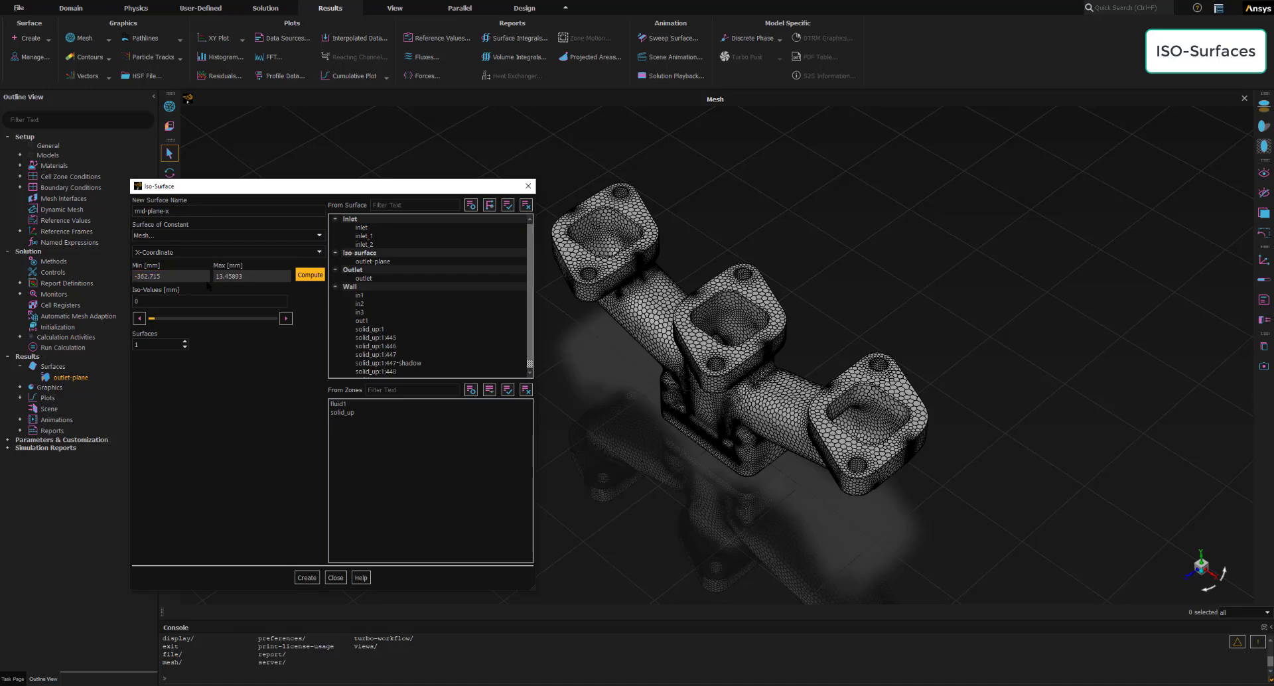
pyautogui.press('Tab')
pyautogui.click(160, 278)
pyautogui.press('Tab')
pyautogui.click(157, 299)
pyautogui.moveTo(158, 300); pyautogui.dragTo(133, 301)
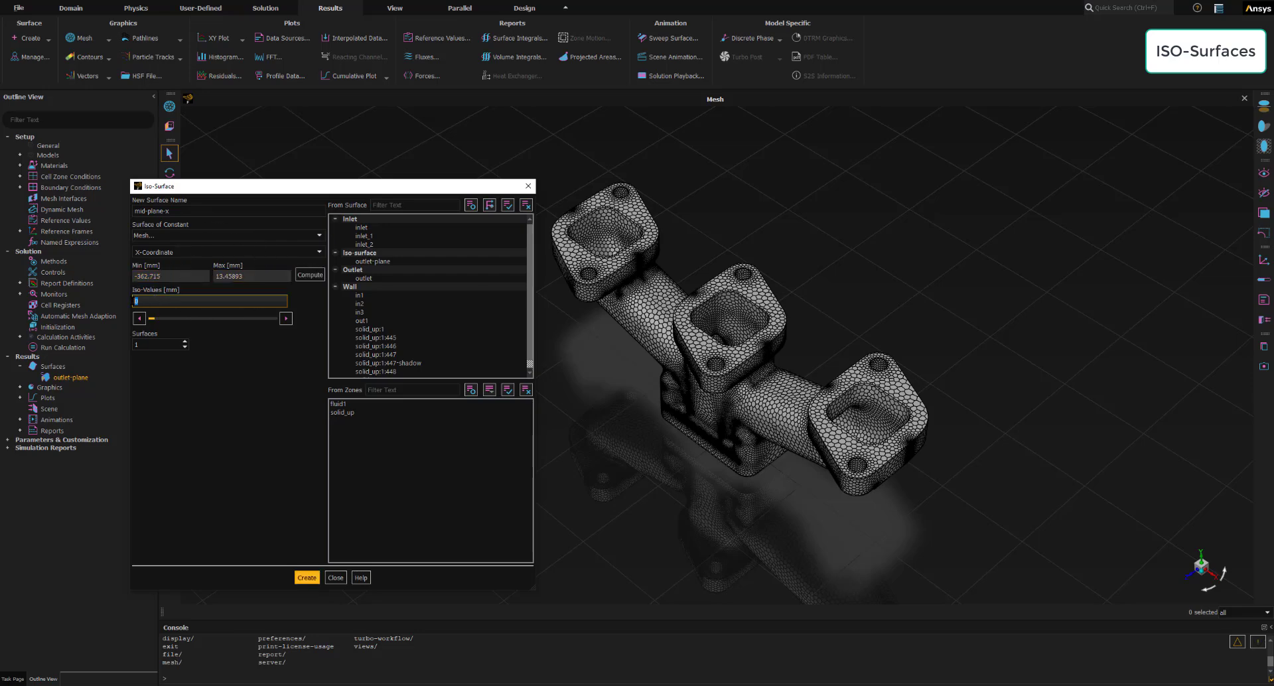
pyautogui.write('-17')
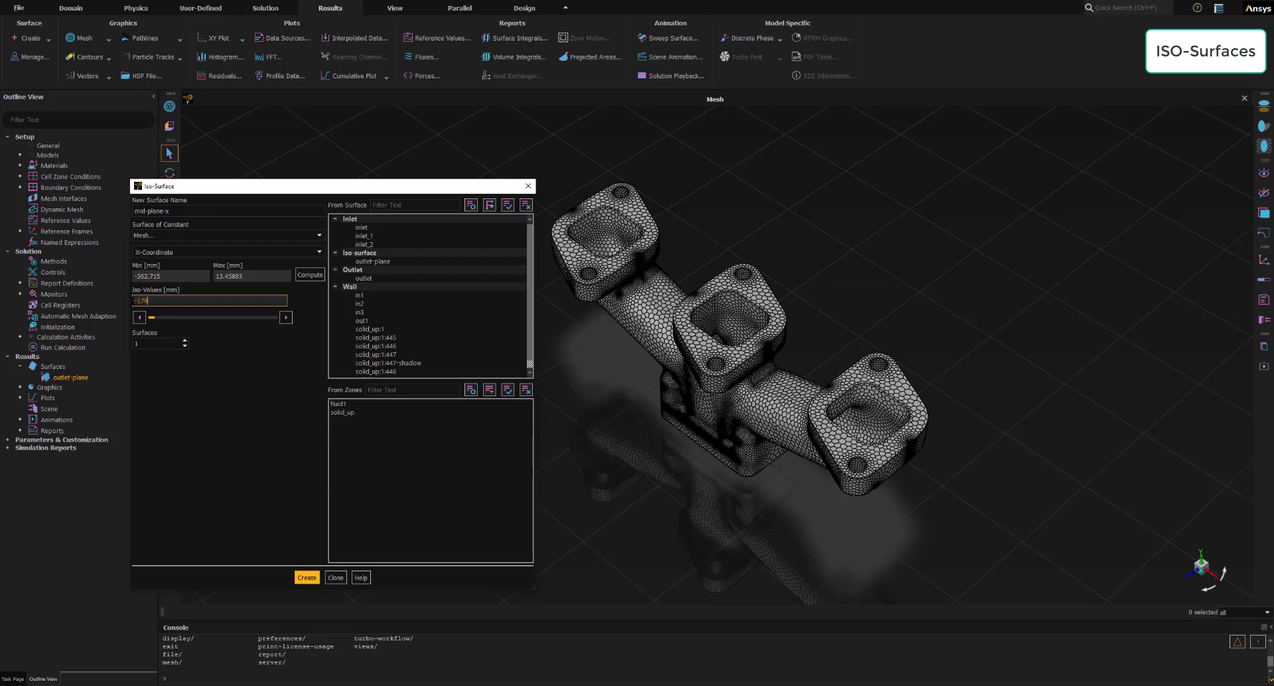
pyautogui.write('4')
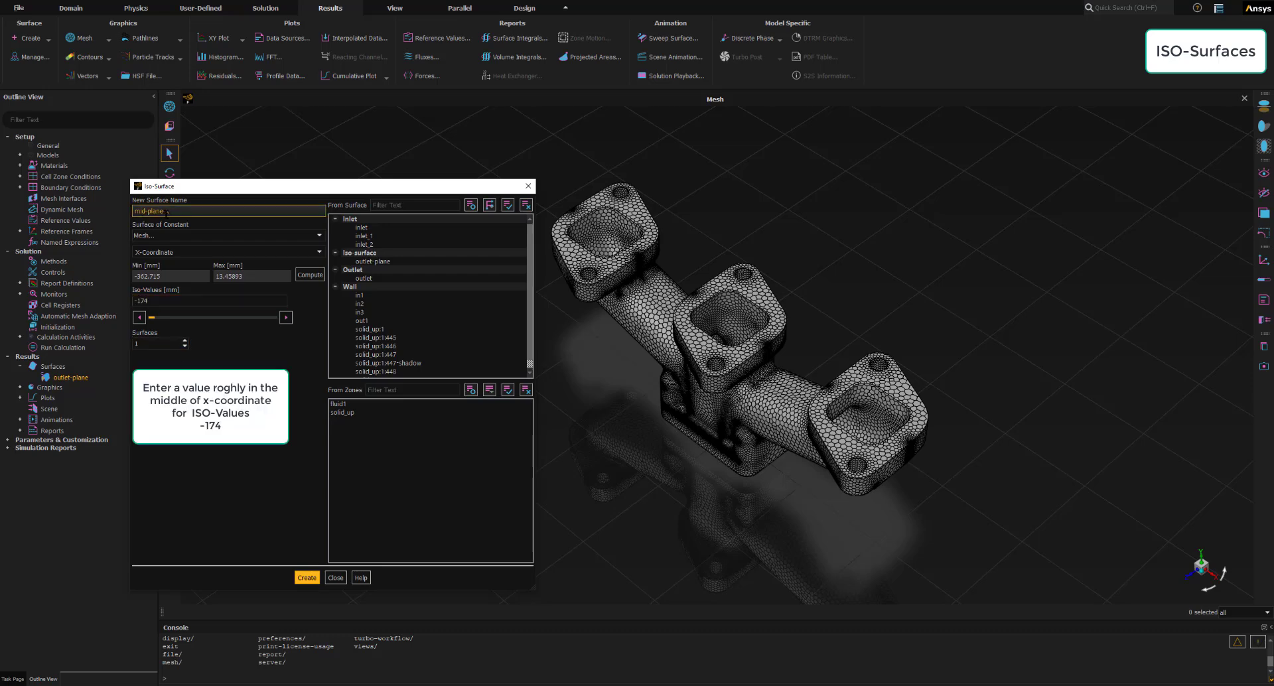
pyautogui.click(308, 578)
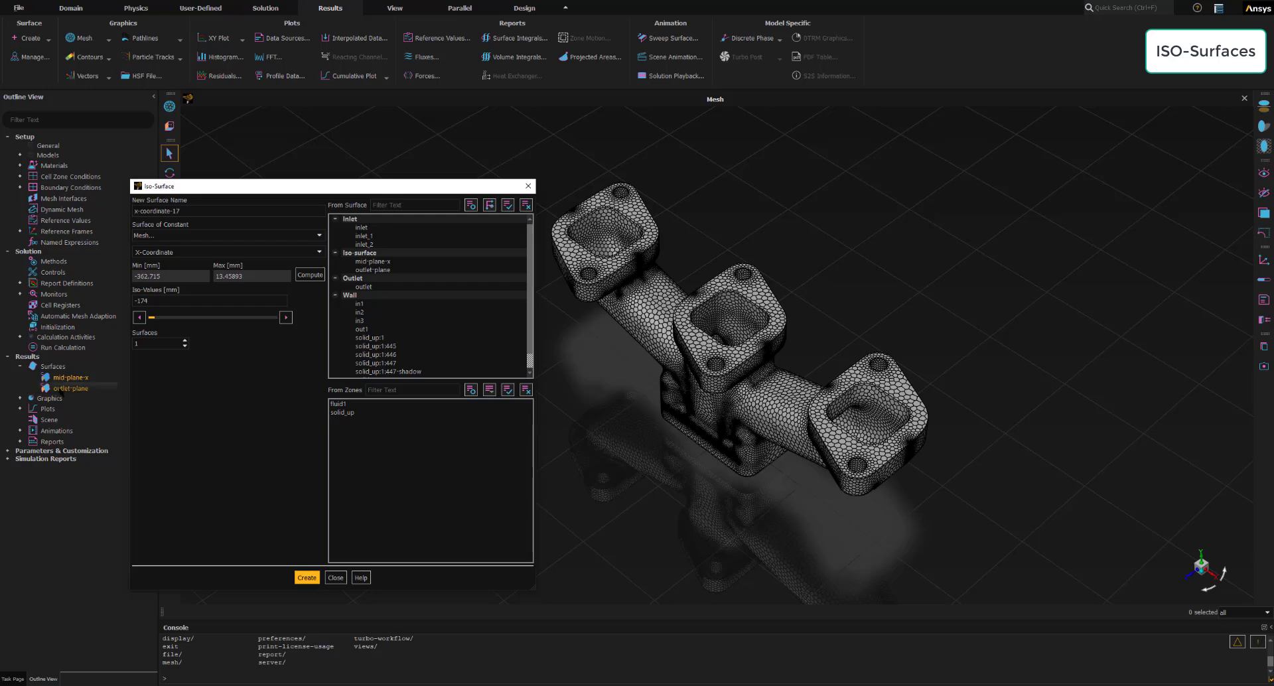
# - Display the mid-plane-x surface and add outlet-plane to the same active graphics window
pyautogui.click(59, 381)
pyautogui.rightClick(74, 378)
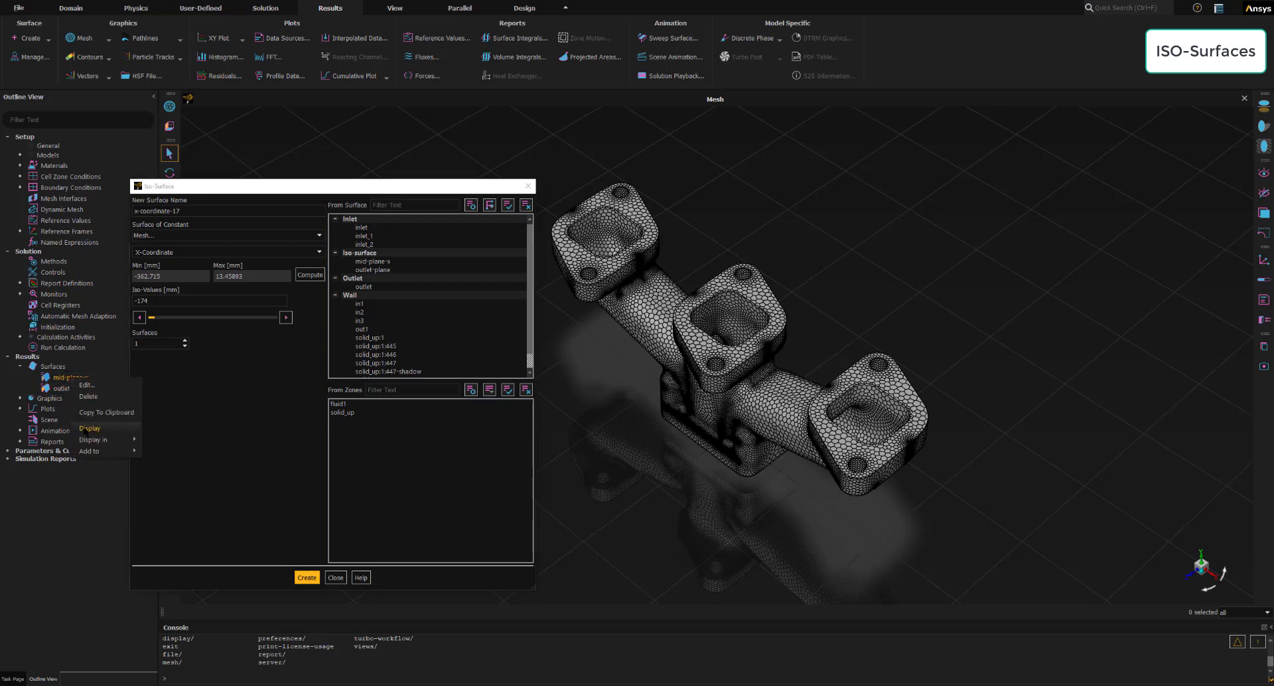
pyautogui.click(84, 430)
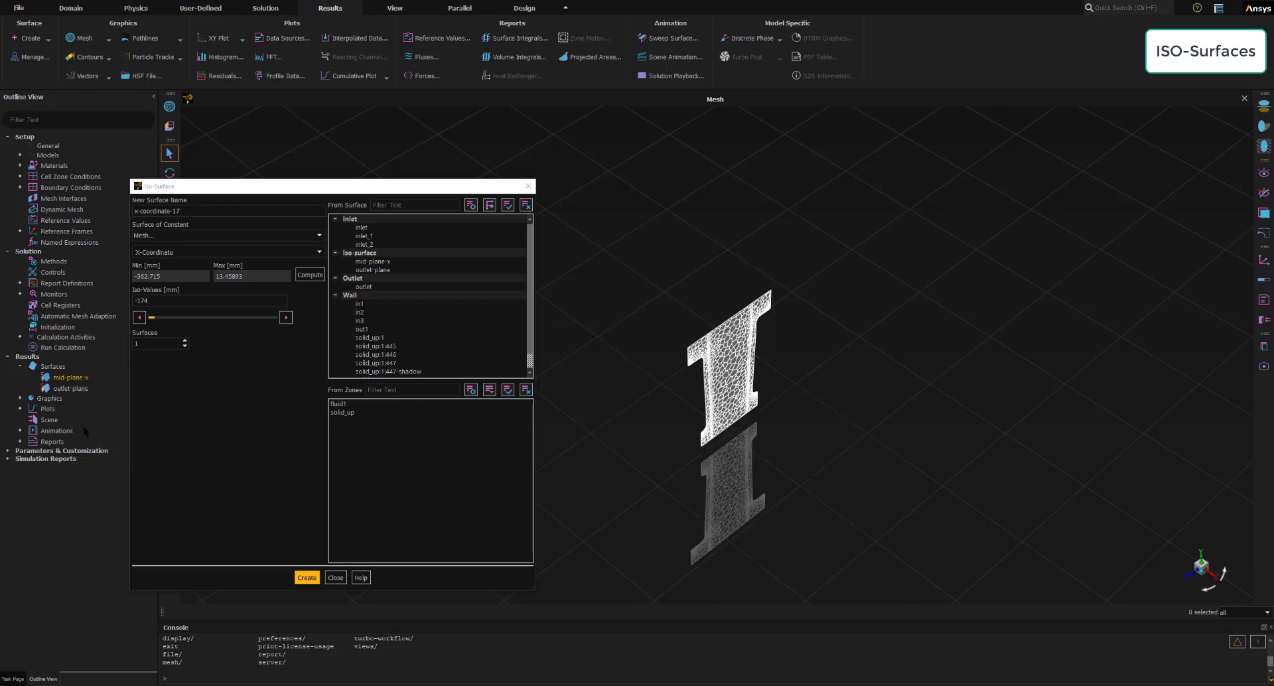
pyautogui.rightClick(87, 388)
pyautogui.moveTo(103, 460)
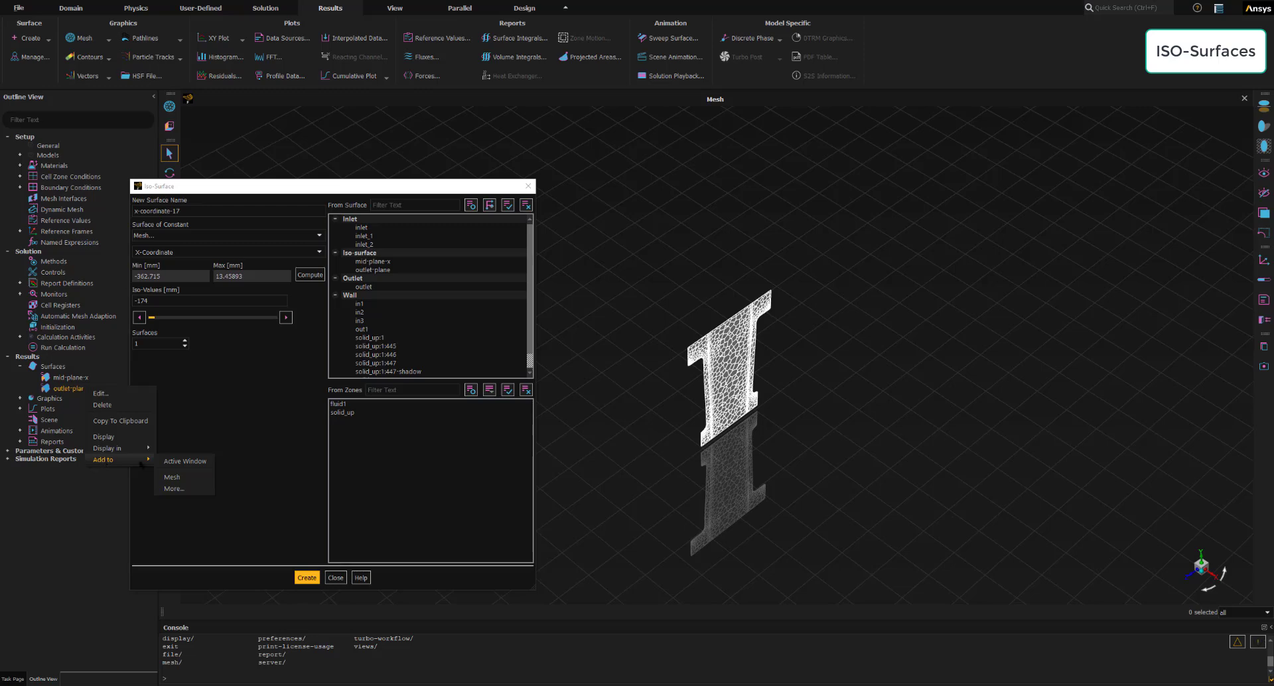
pyautogui.click(186, 463)
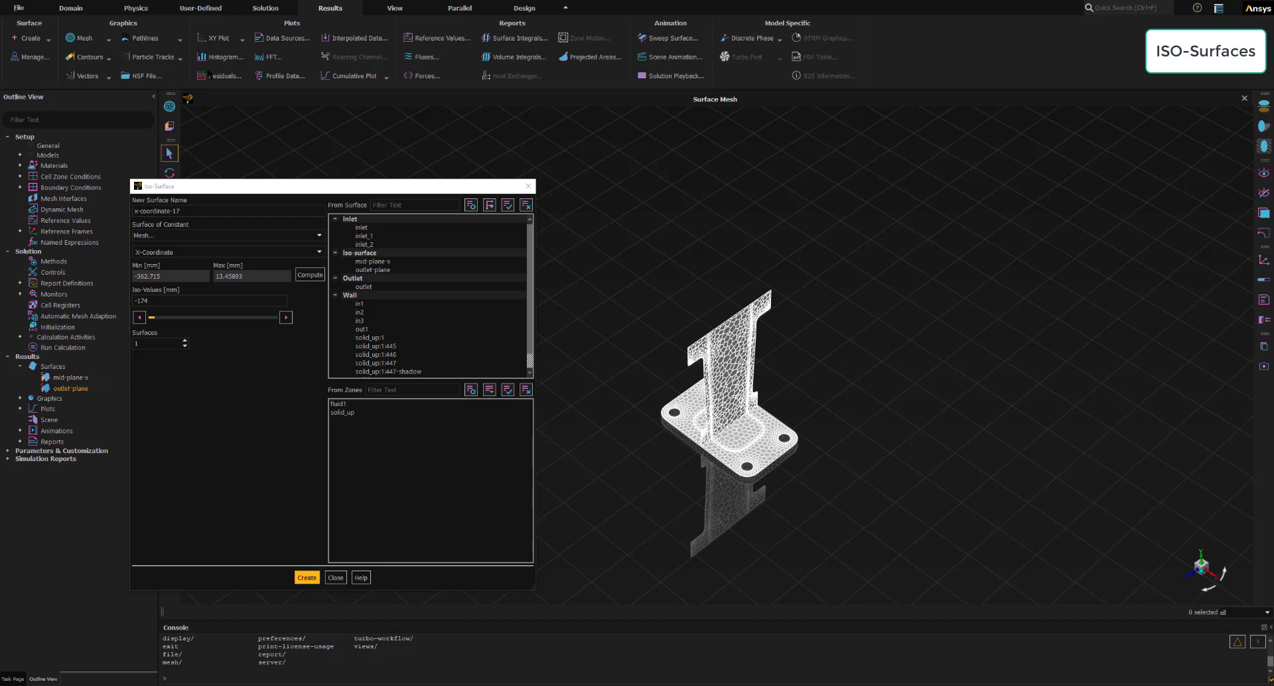
# - Display the mesh on all walls again, and close the mesh display and iso-surface dialogs
pyautogui.click(169, 106)
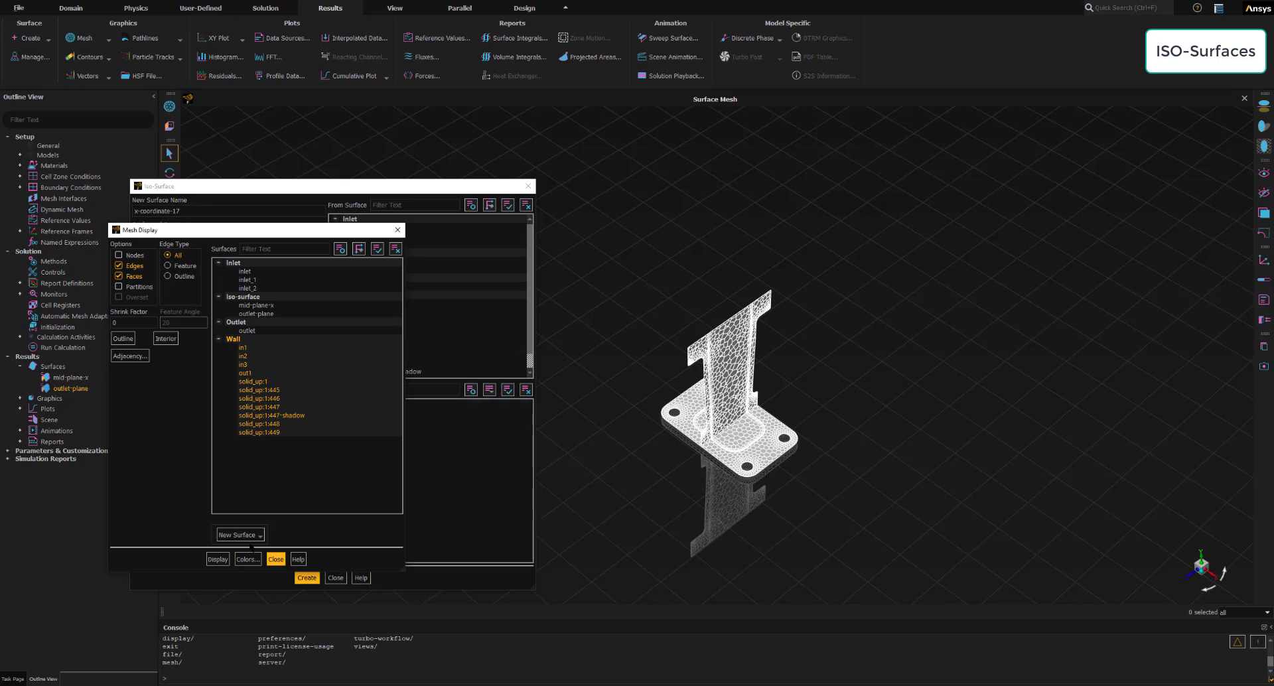
pyautogui.click(218, 559)
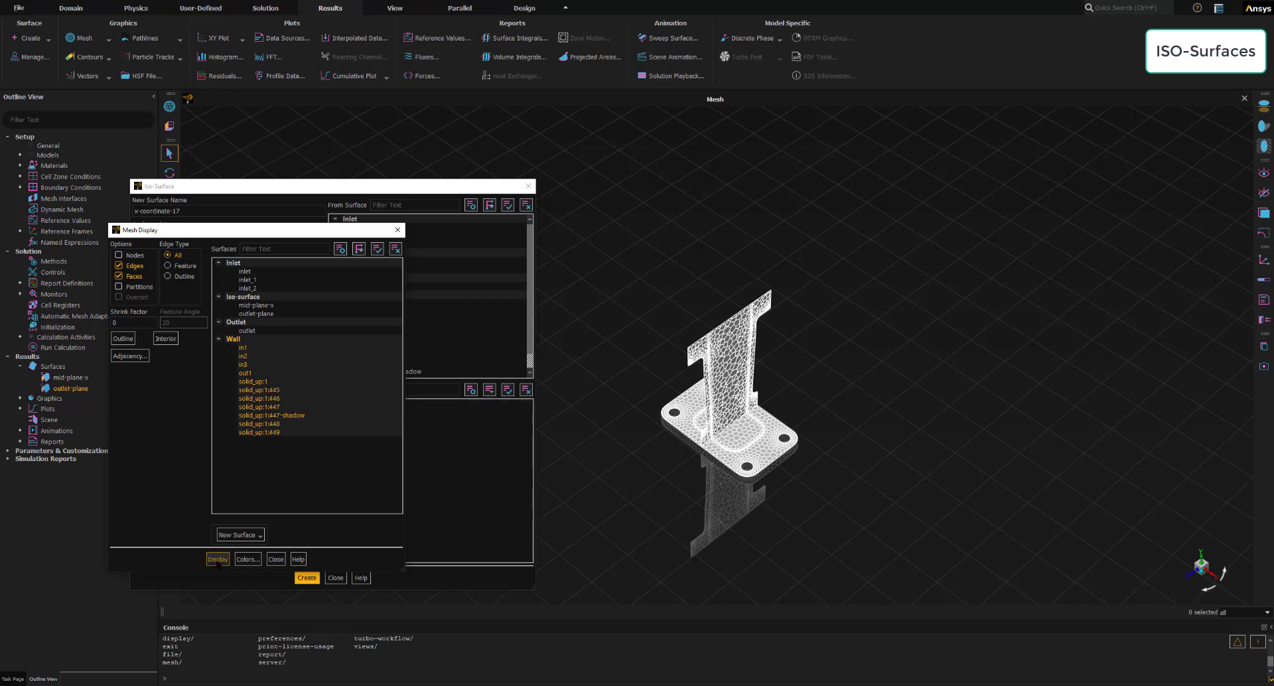
pyautogui.click(276, 559)
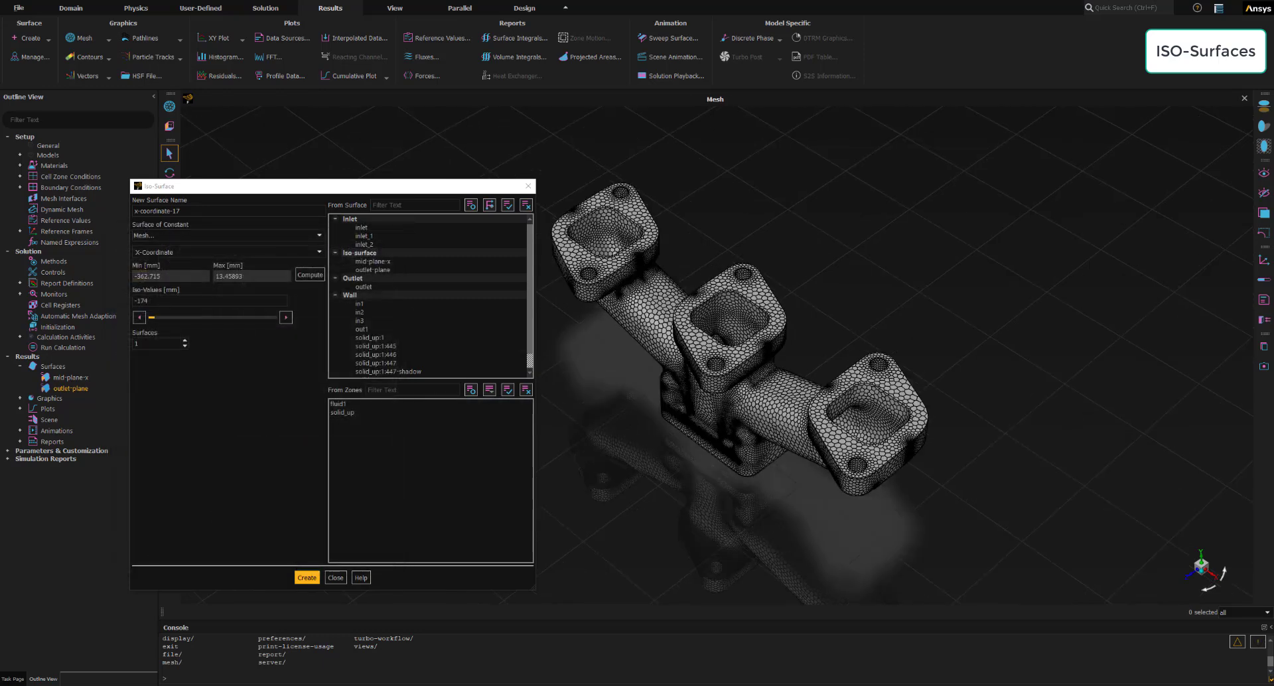
pyautogui.click(336, 577)
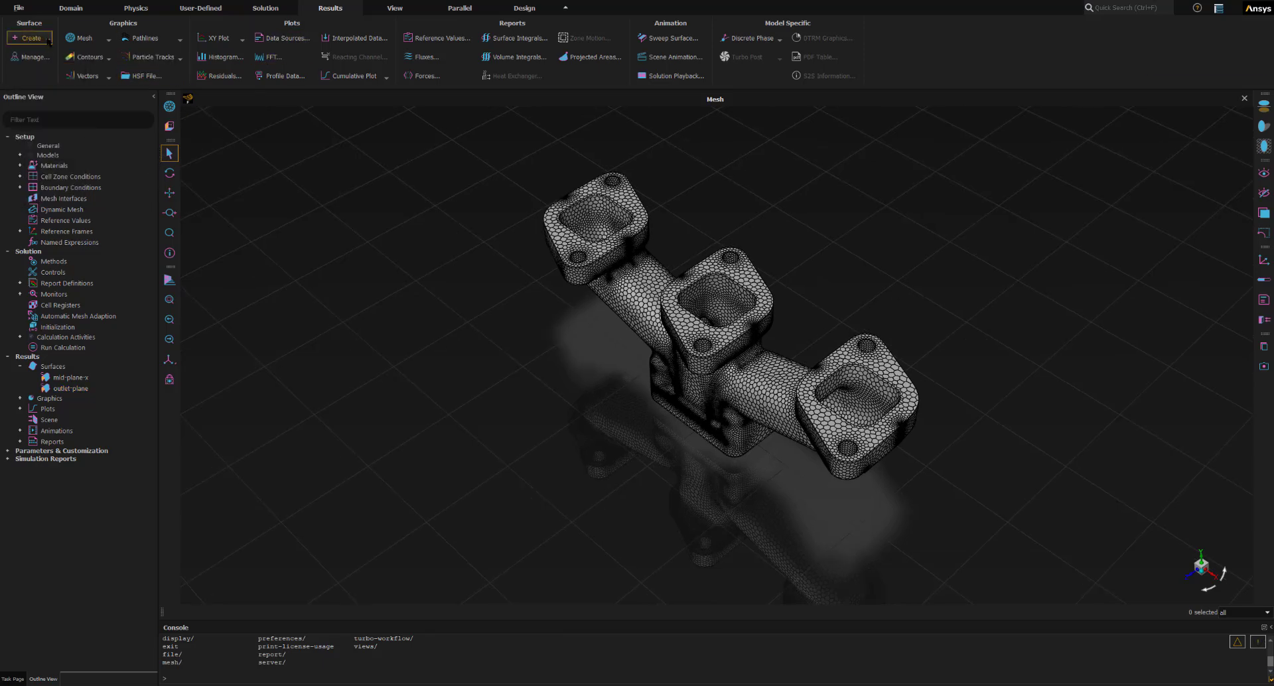
# - Start a new iso-clip named clip-z-inner and set it to clip to values of Mesh Z-Coordinate
pyautogui.click(48, 40)
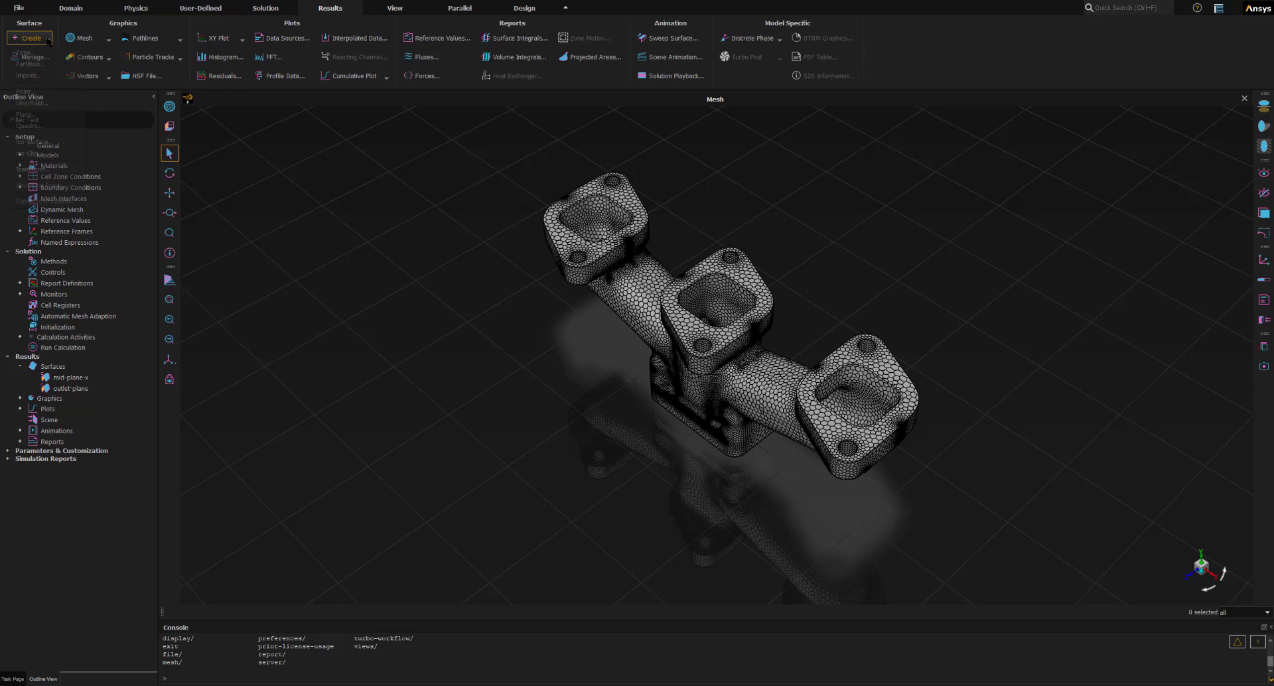
pyautogui.click(43, 156)
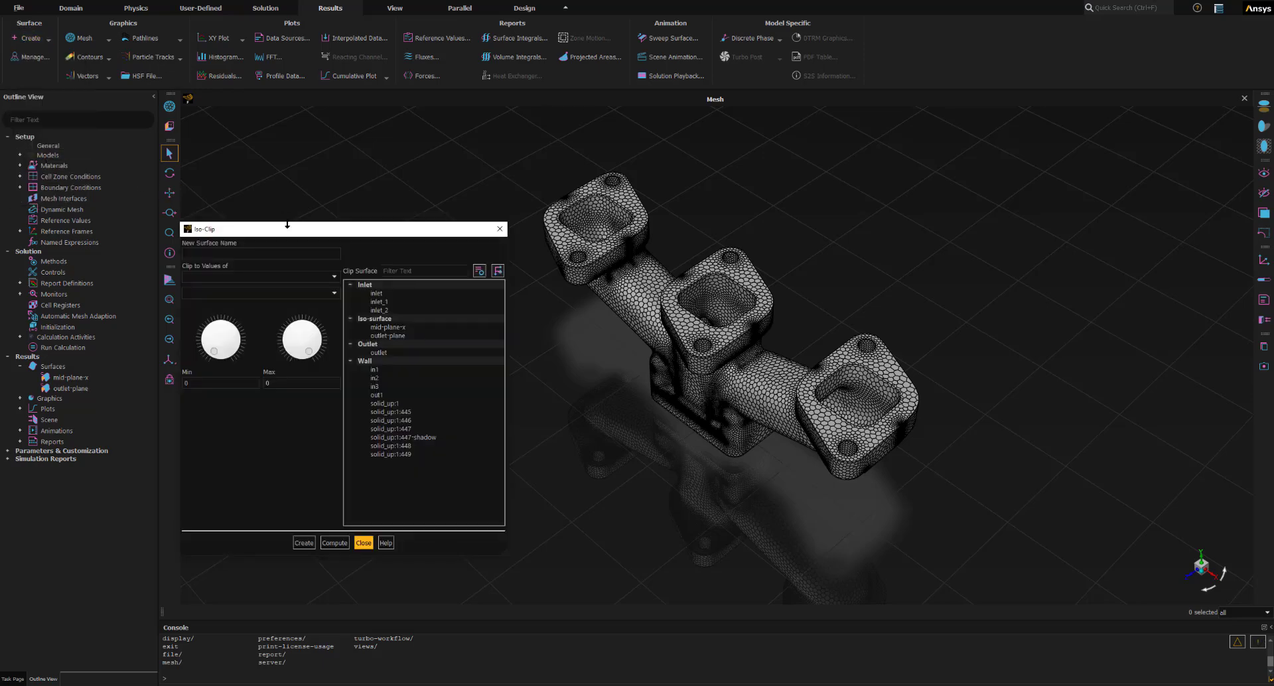
pyautogui.click(229, 208)
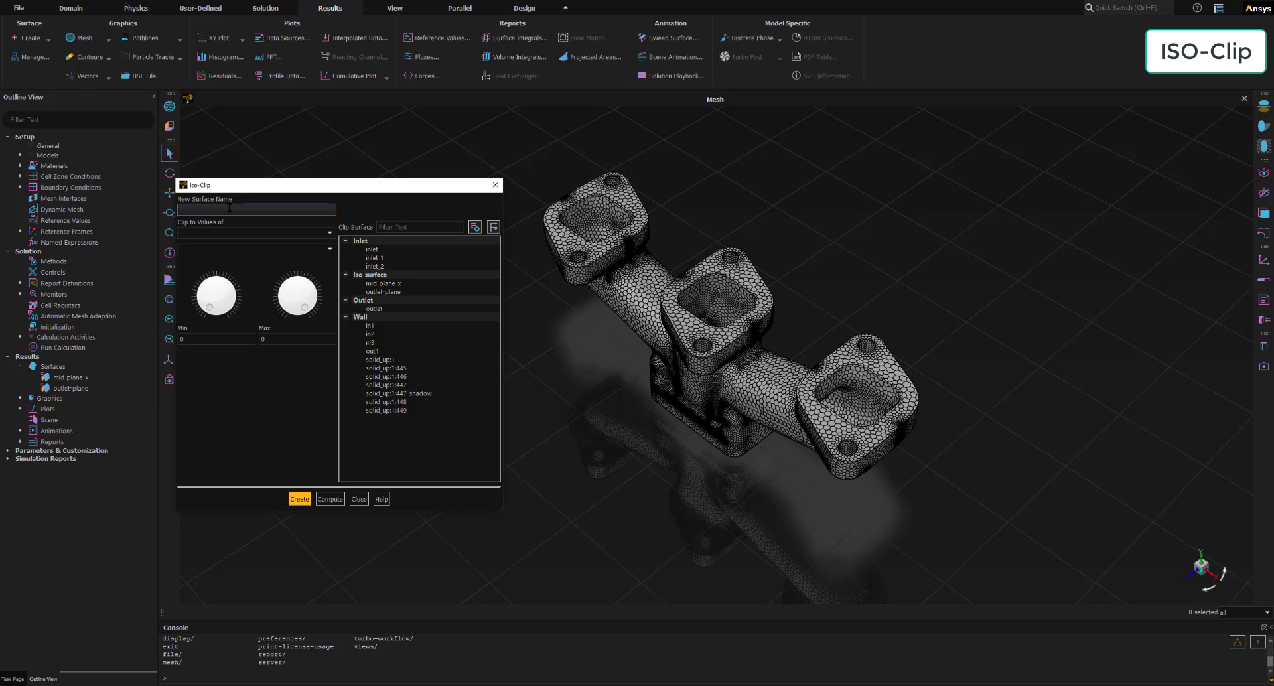
pyautogui.write('clip-inner')
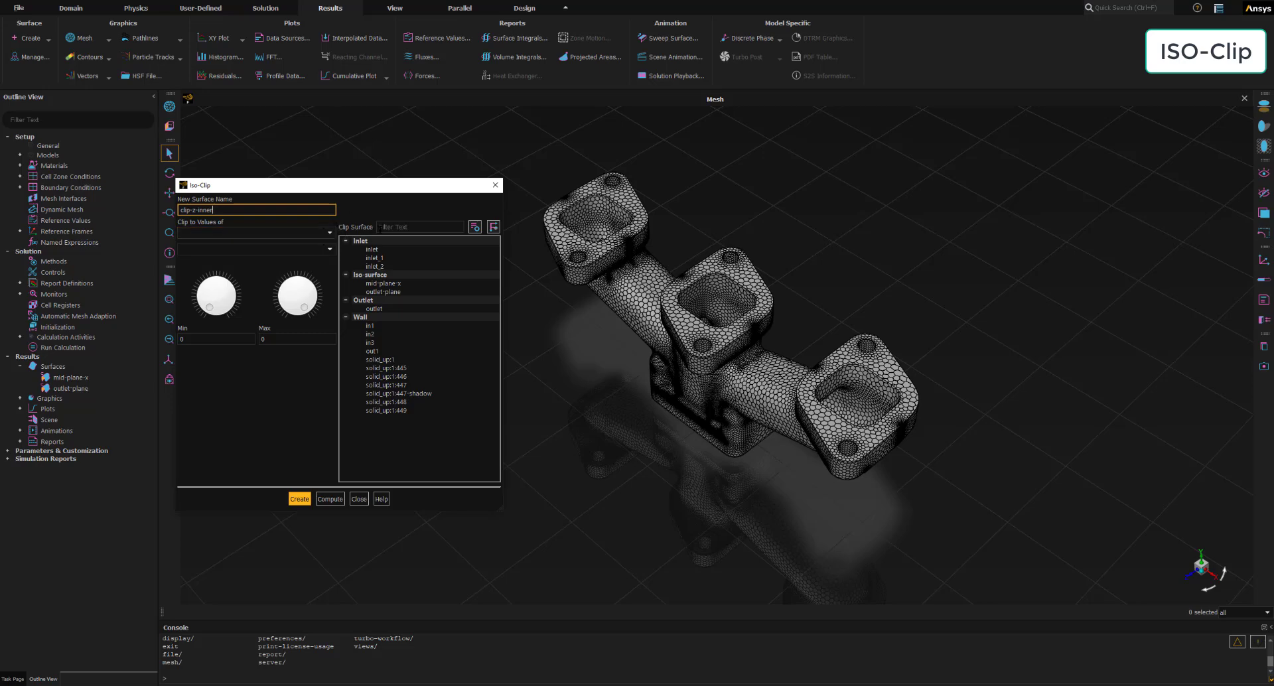
pyautogui.click(308, 232)
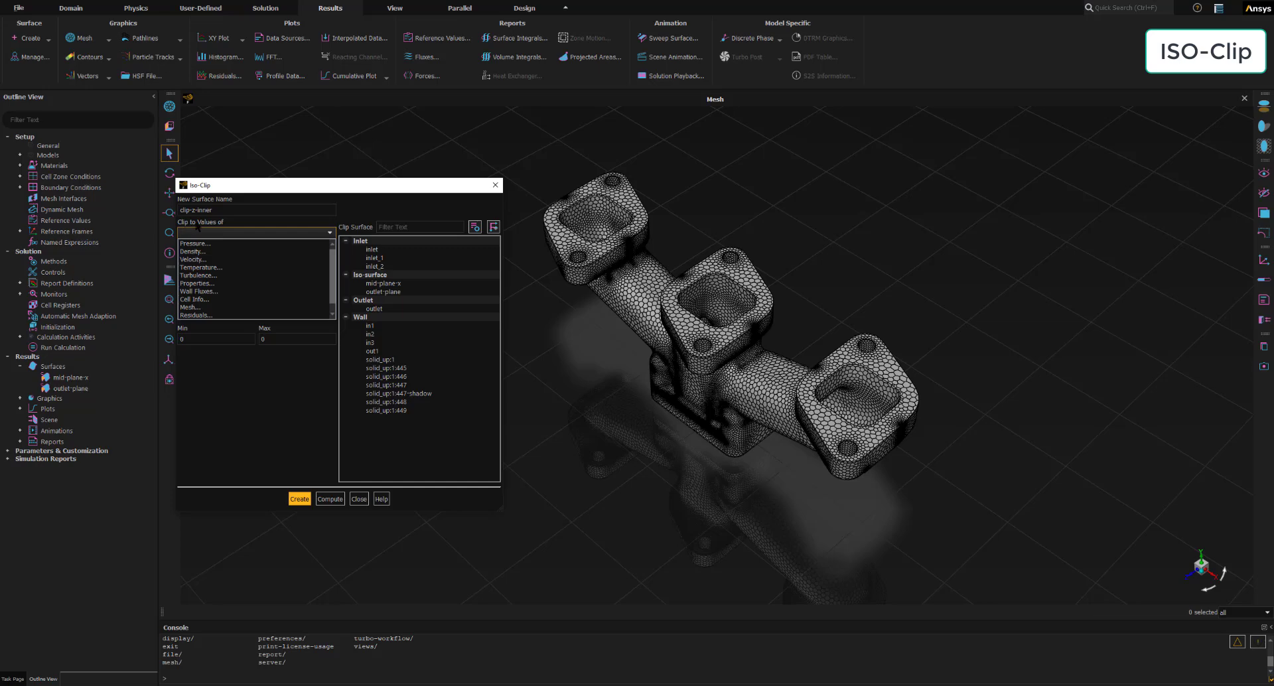
pyautogui.click(199, 307)
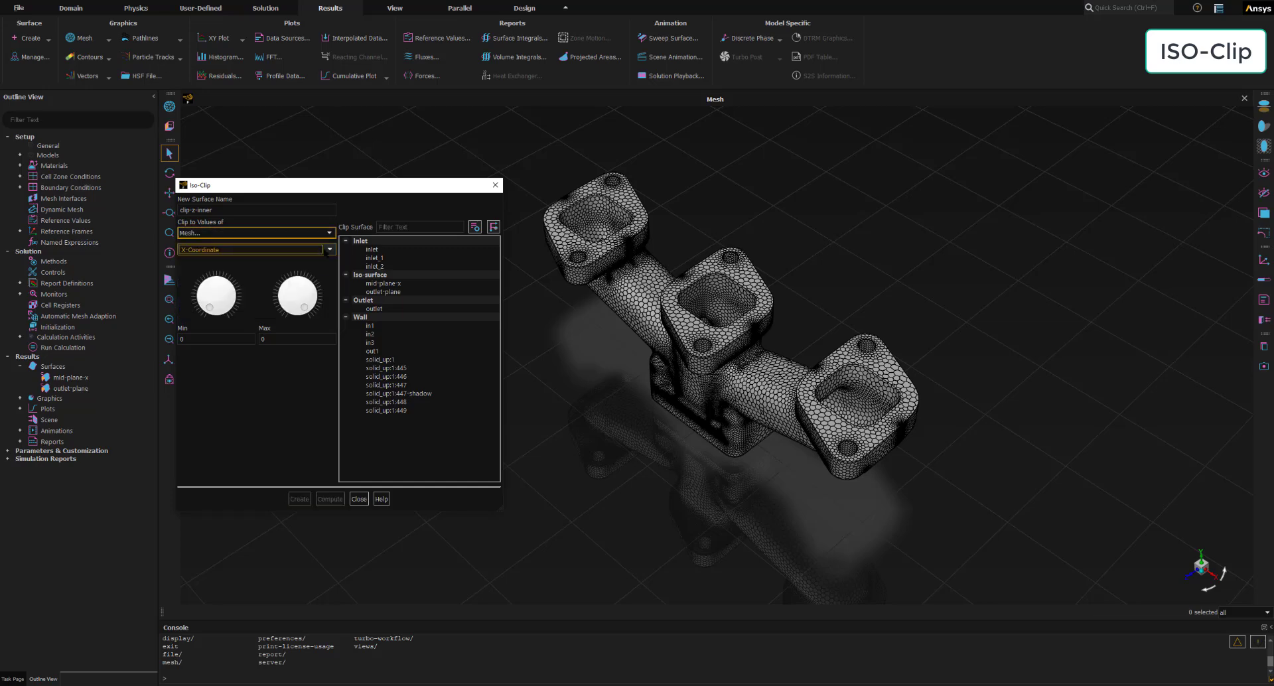
pyautogui.click(326, 253)
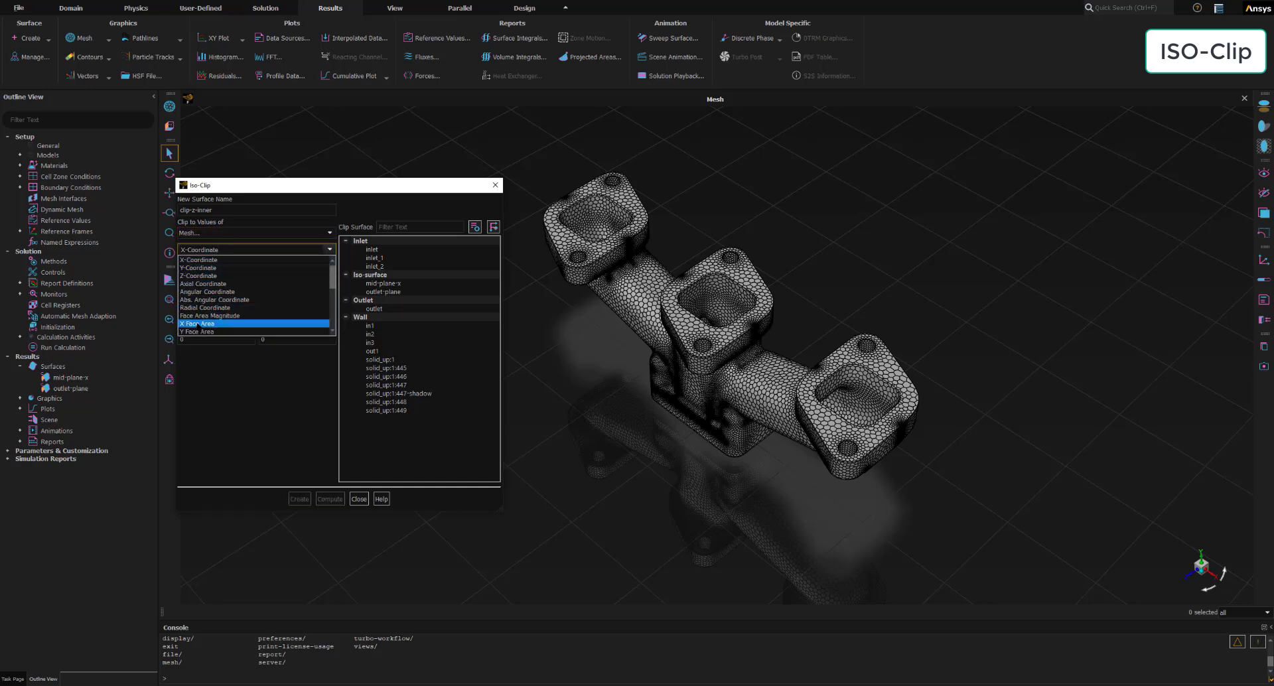
pyautogui.click(201, 277)
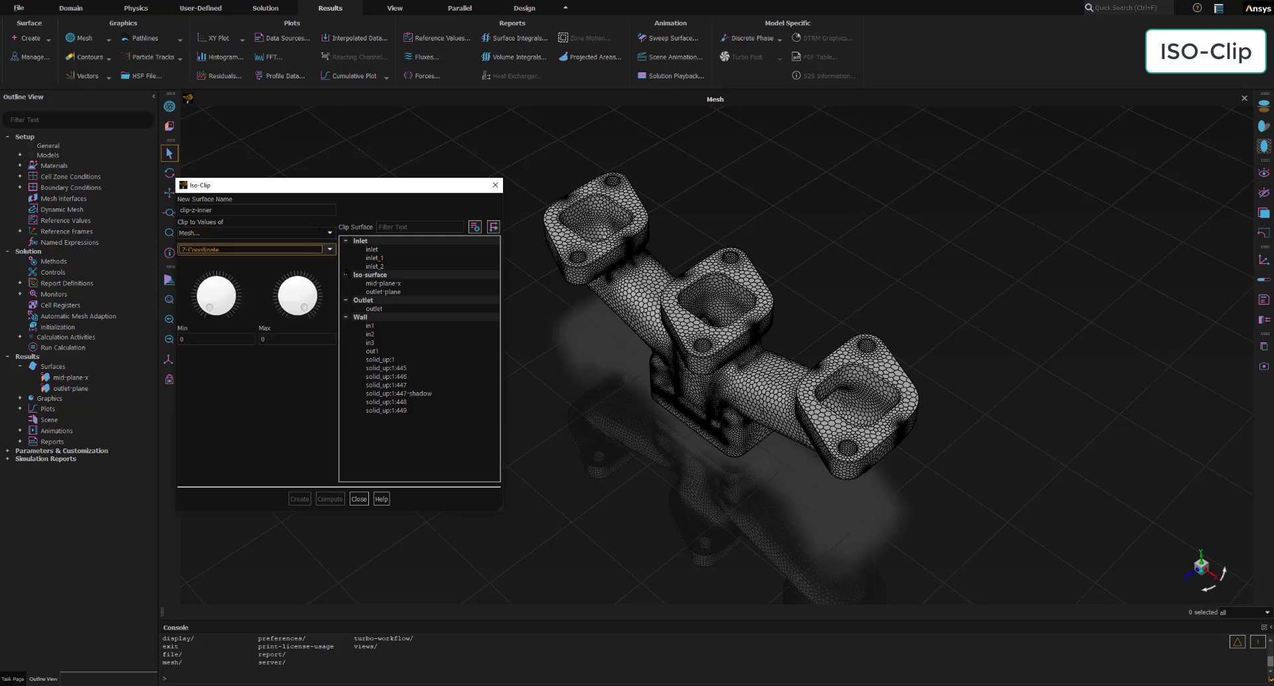
# - Choose wall solid_up:1:447 as the surface to clip, and display that wall boundary on its own
pyautogui.click(362, 342)
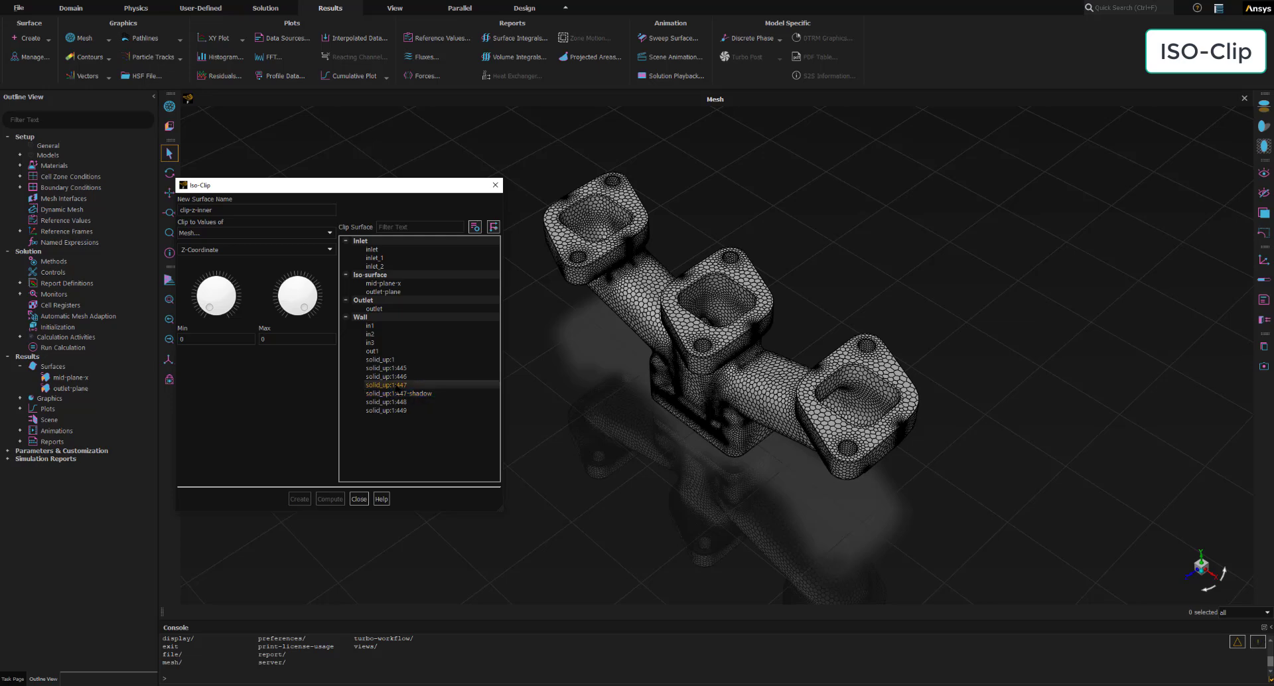
pyautogui.click(398, 386)
pyautogui.click(20, 188)
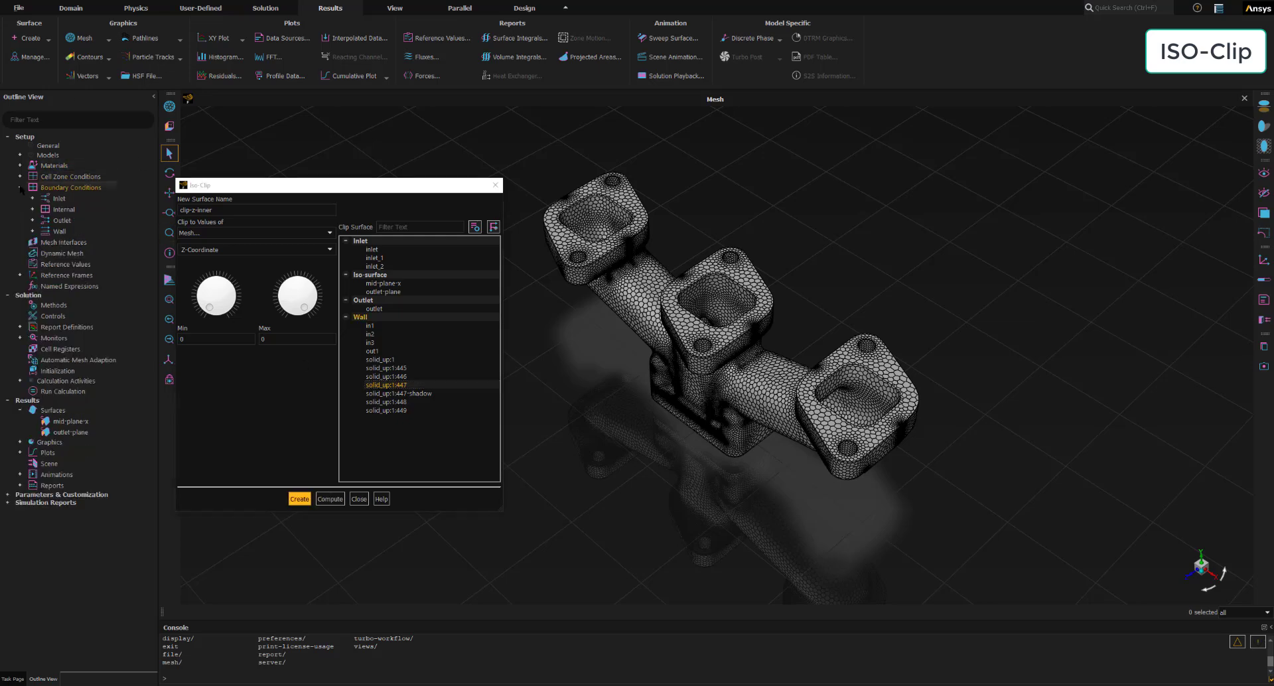
pyautogui.click(32, 231)
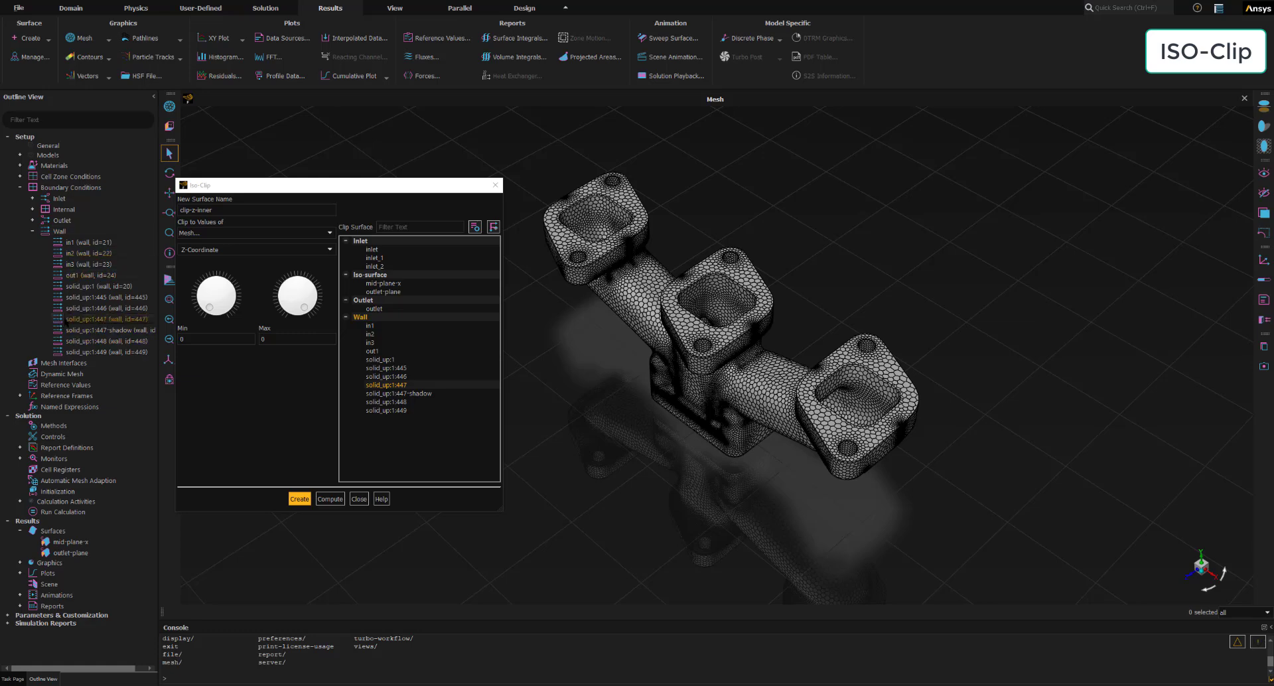
pyautogui.rightClick(72, 320)
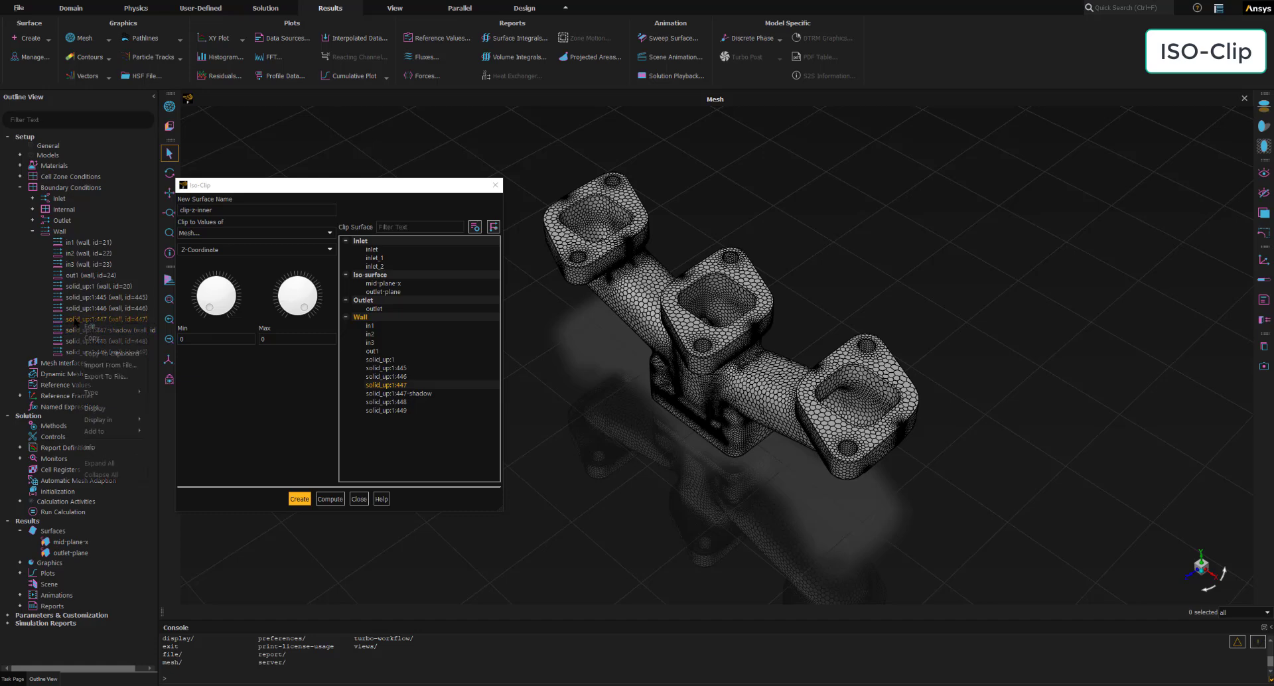
pyautogui.click(97, 394)
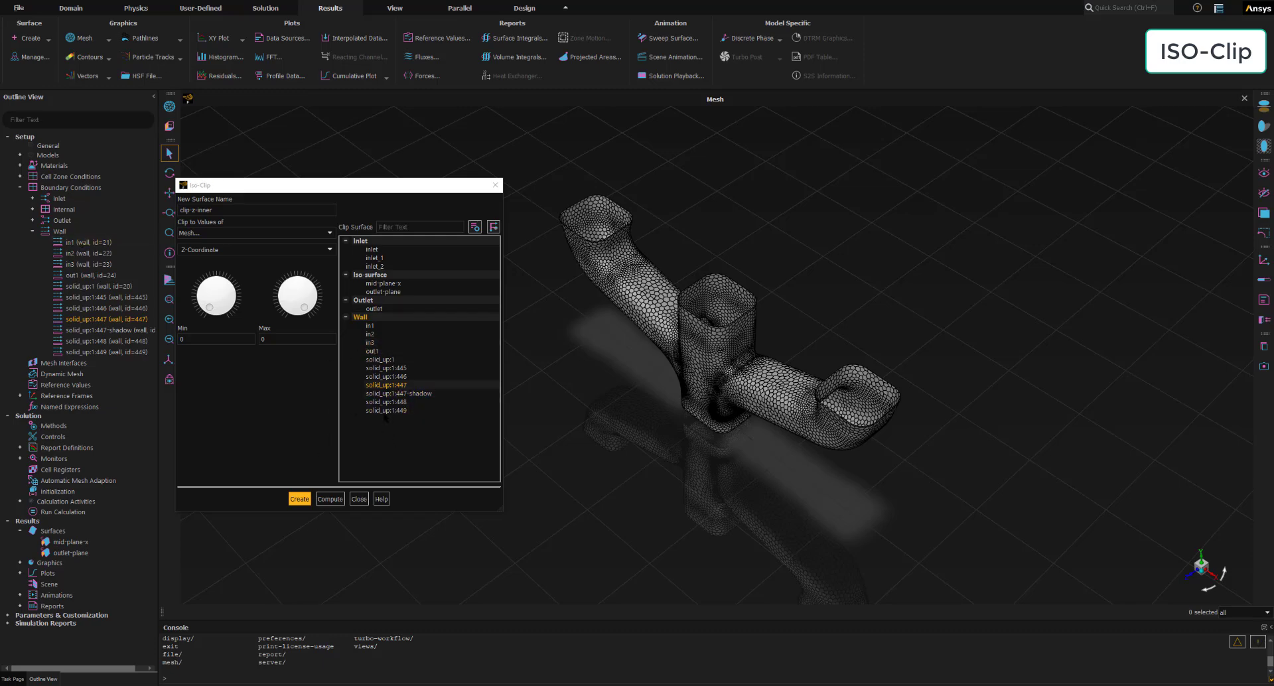
# - Compute the Z-coordinate range, set the minimum to -44 mm, and create the clip-z-inner surface
pyautogui.click(330, 499)
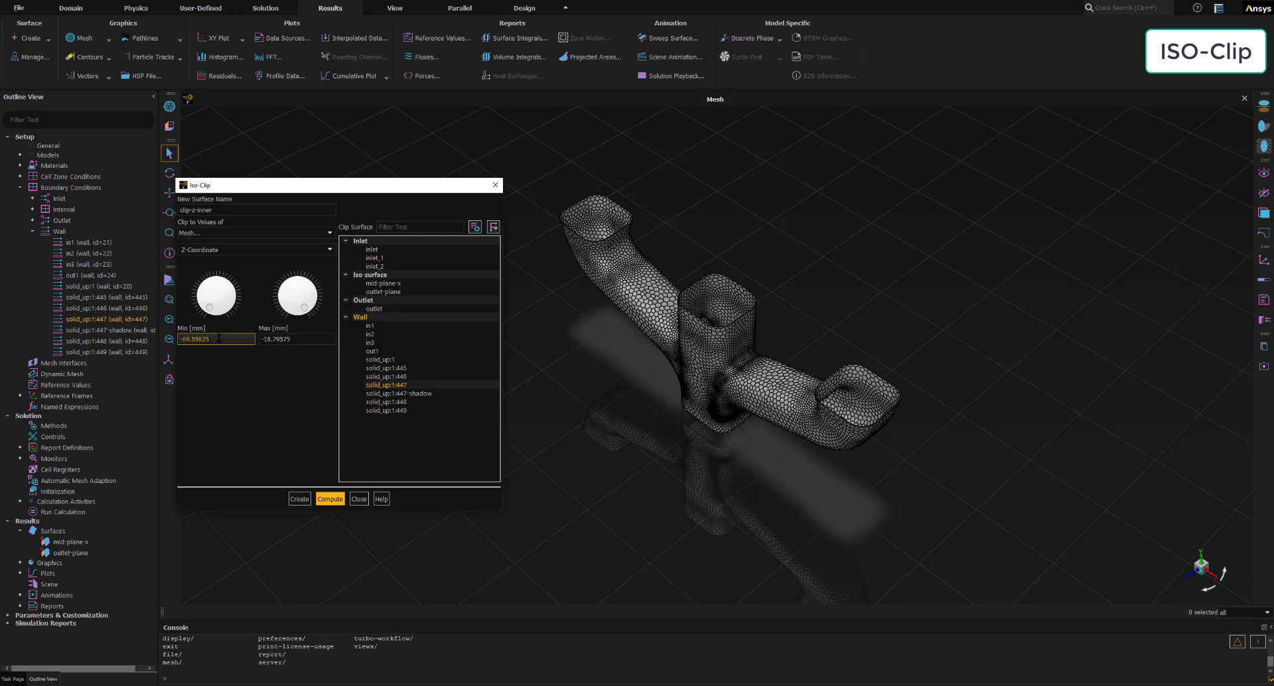
pyautogui.moveTo(219, 339); pyautogui.dragTo(184, 339)
pyautogui.write('-4')
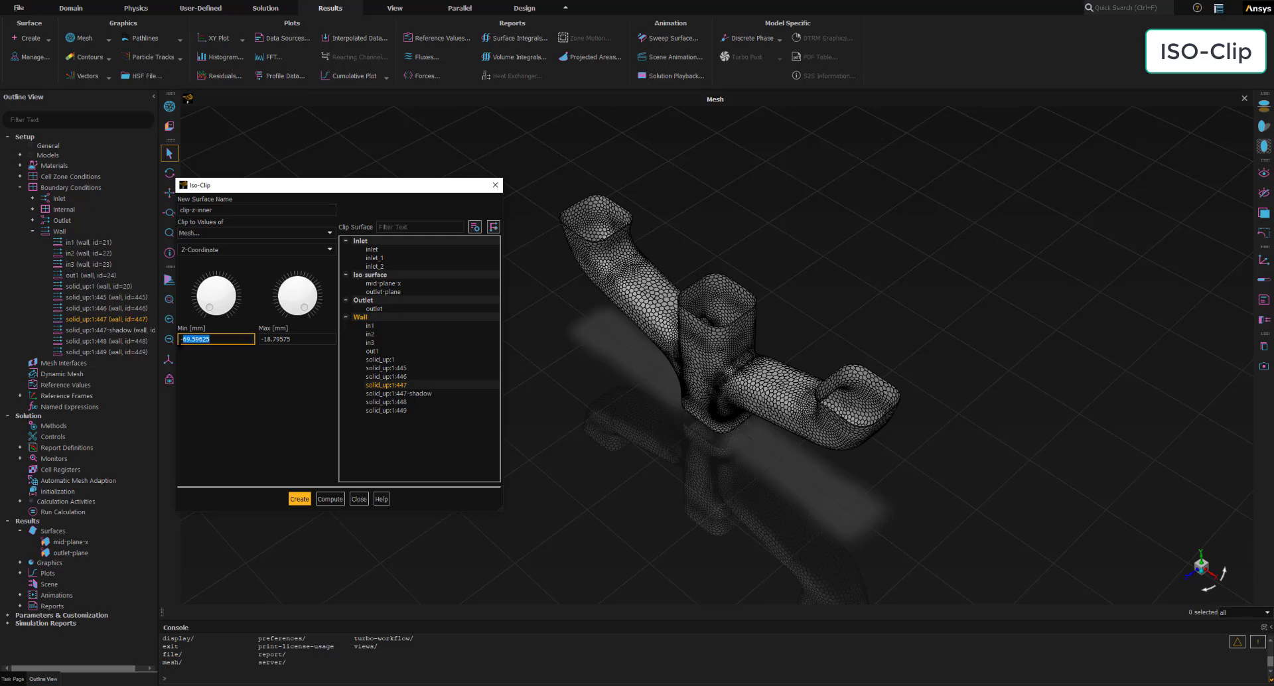
pyautogui.write('4')
pyautogui.press('Return')
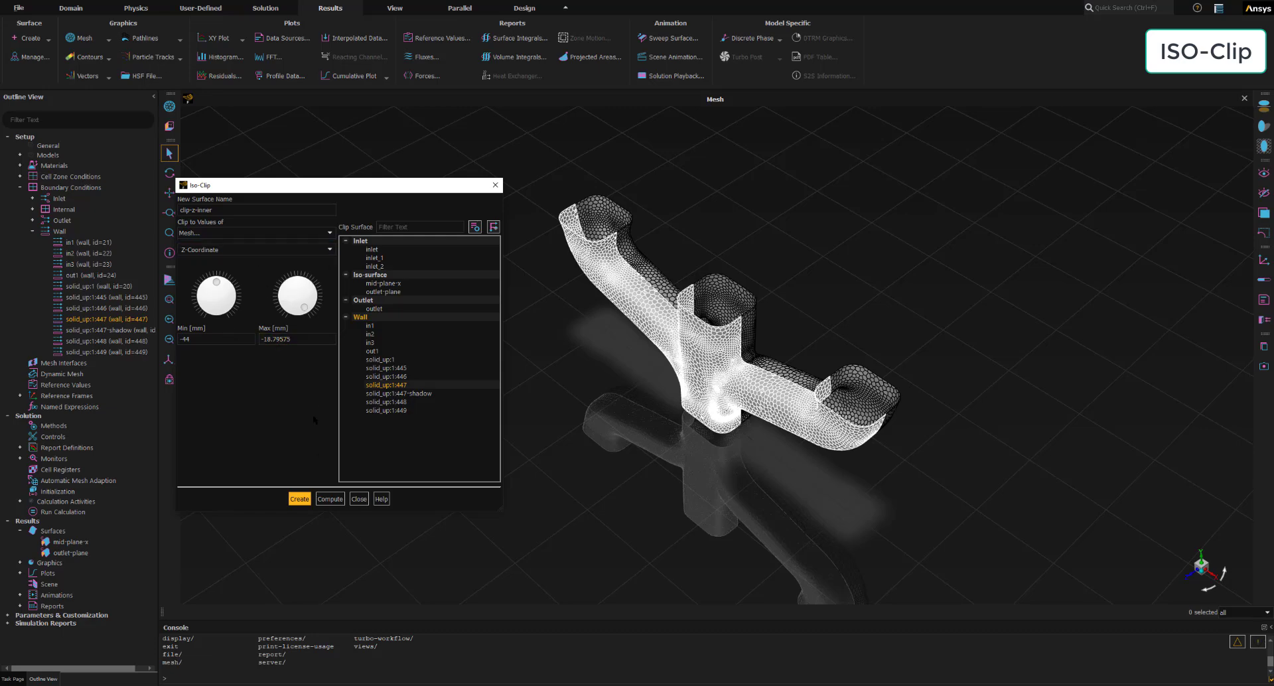
pyautogui.click(300, 499)
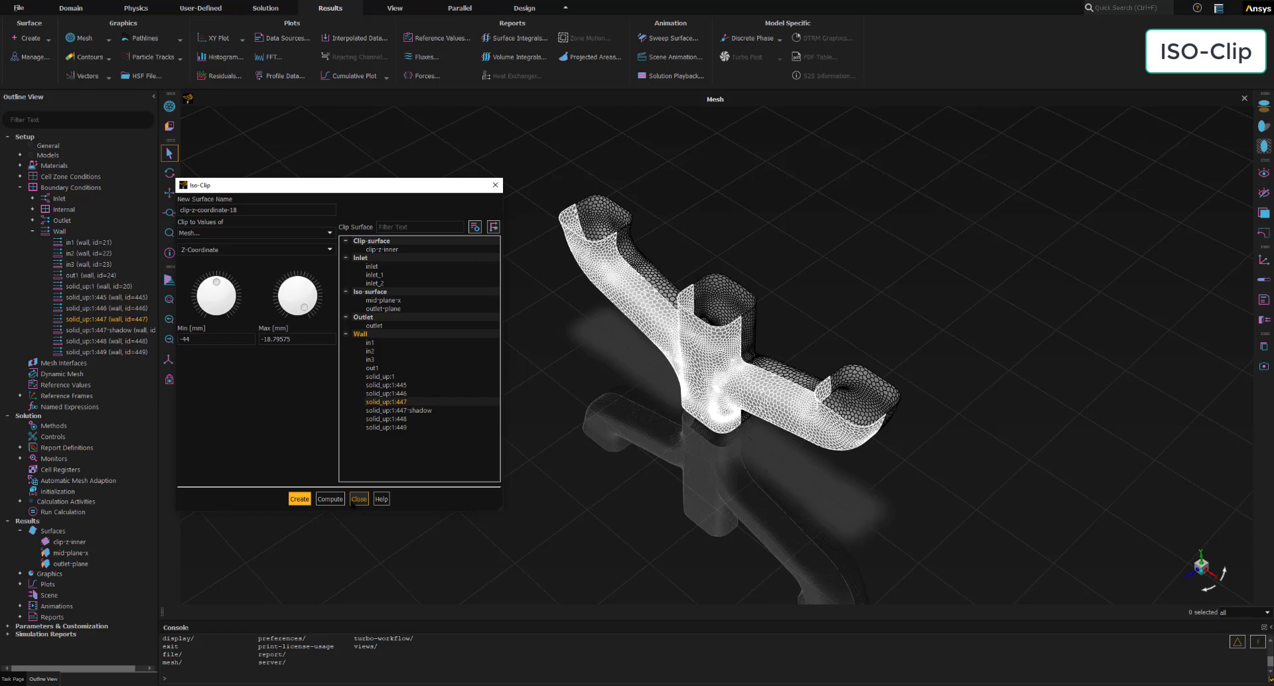
# - Display the new clip-z-inner surface on its own in the graphics window
pyautogui.click(56, 544)
pyautogui.rightClick(58, 544)
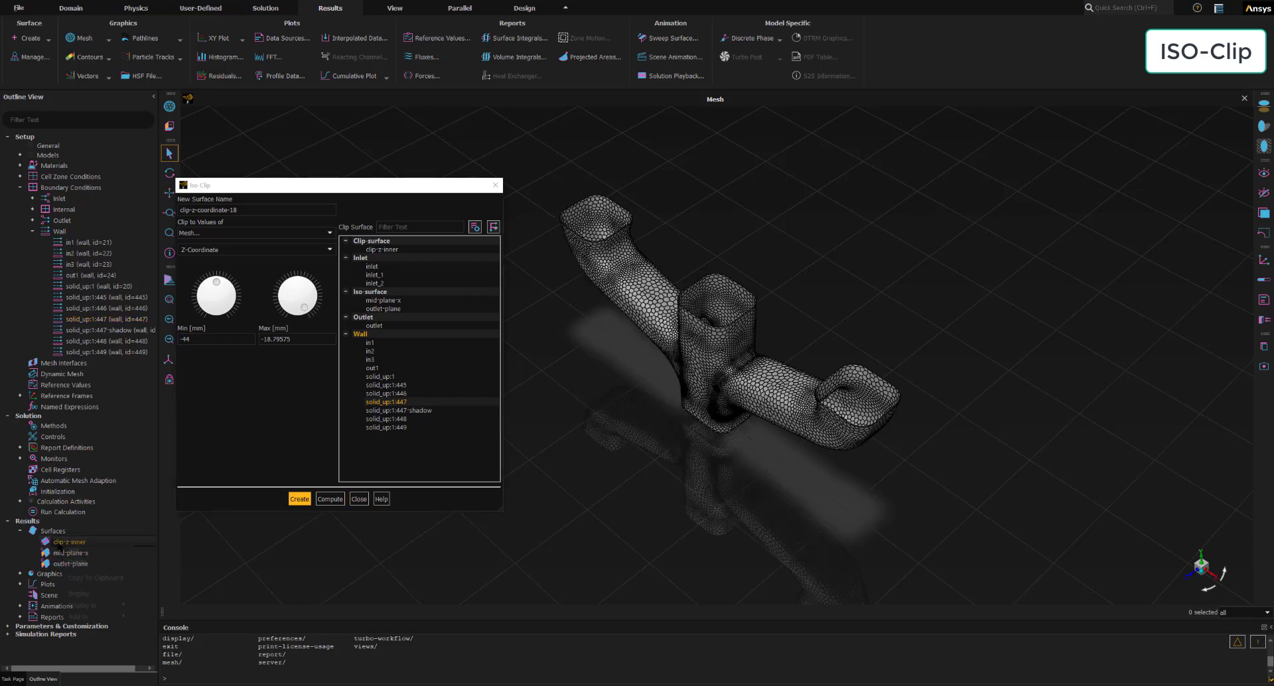
pyautogui.click(79, 593)
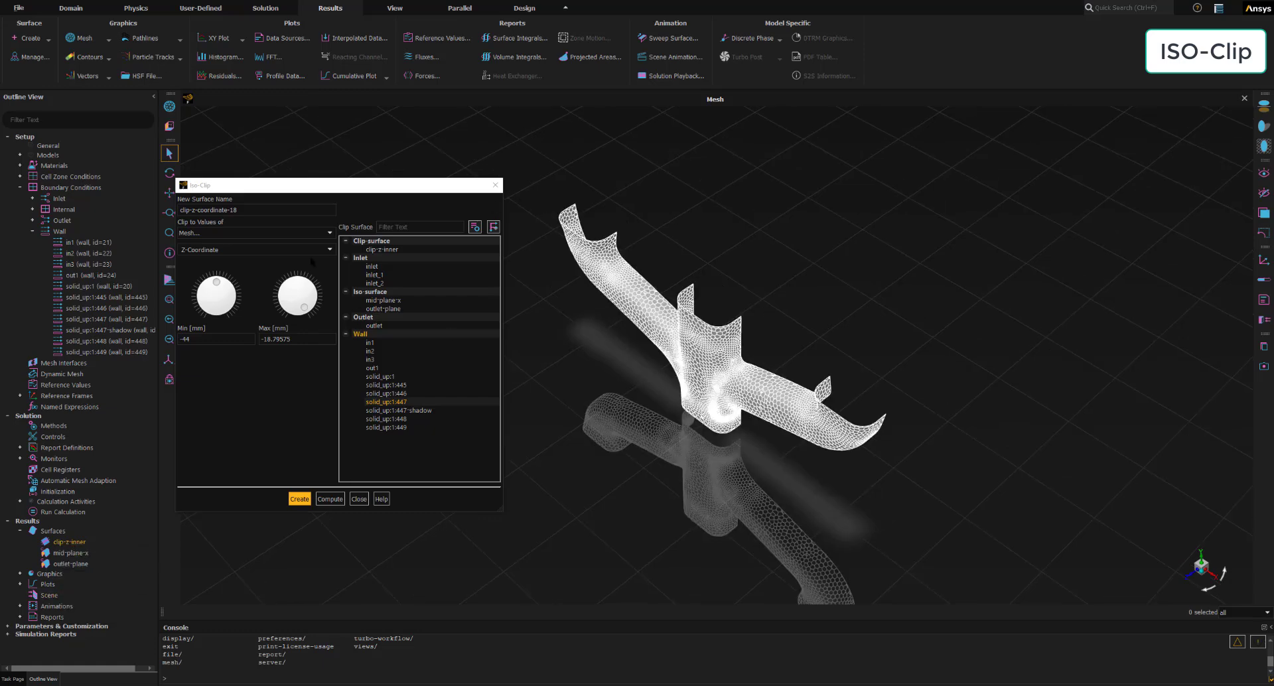
# - Display the mesh on all walls again, and close the mesh display and iso-clip dialogs
pyautogui.click(170, 106)
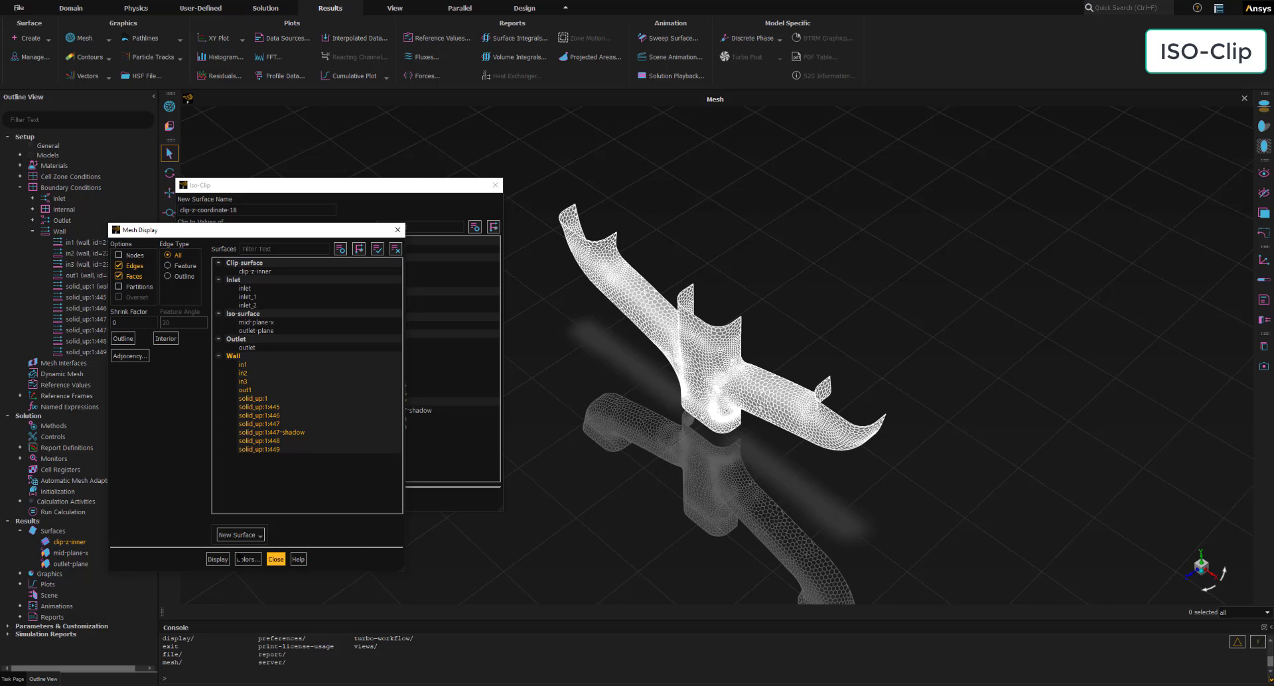
pyautogui.click(217, 559)
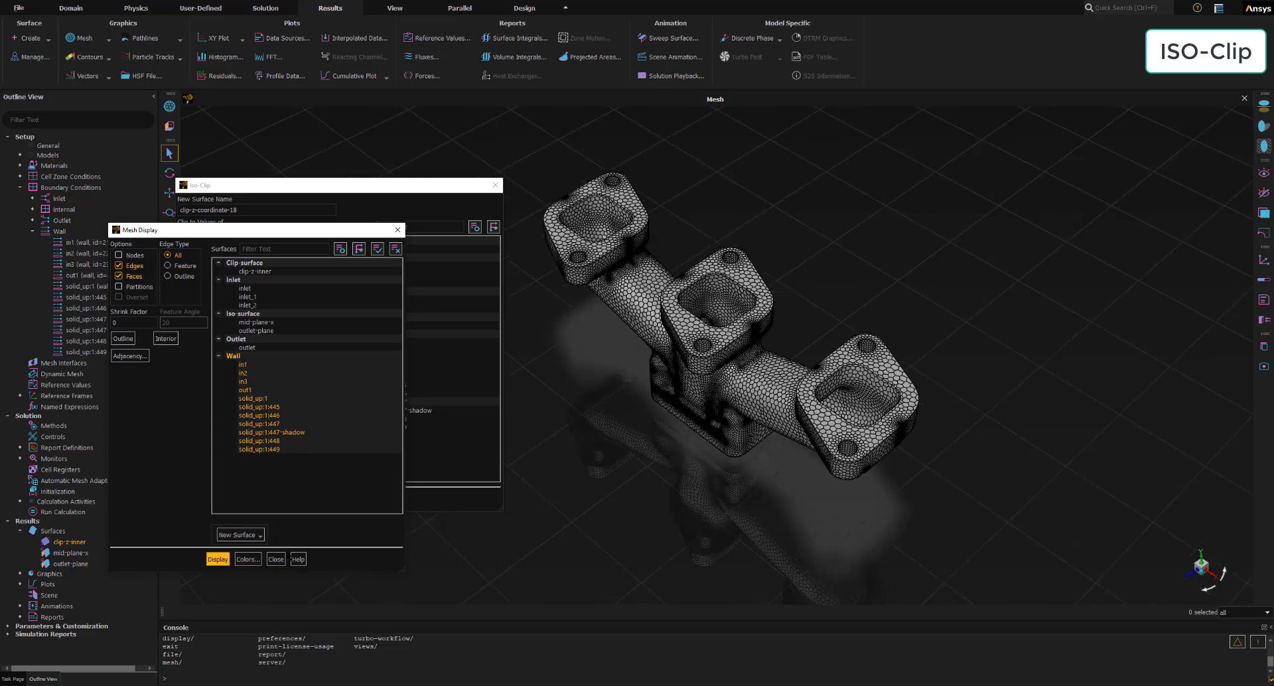
pyautogui.click(276, 559)
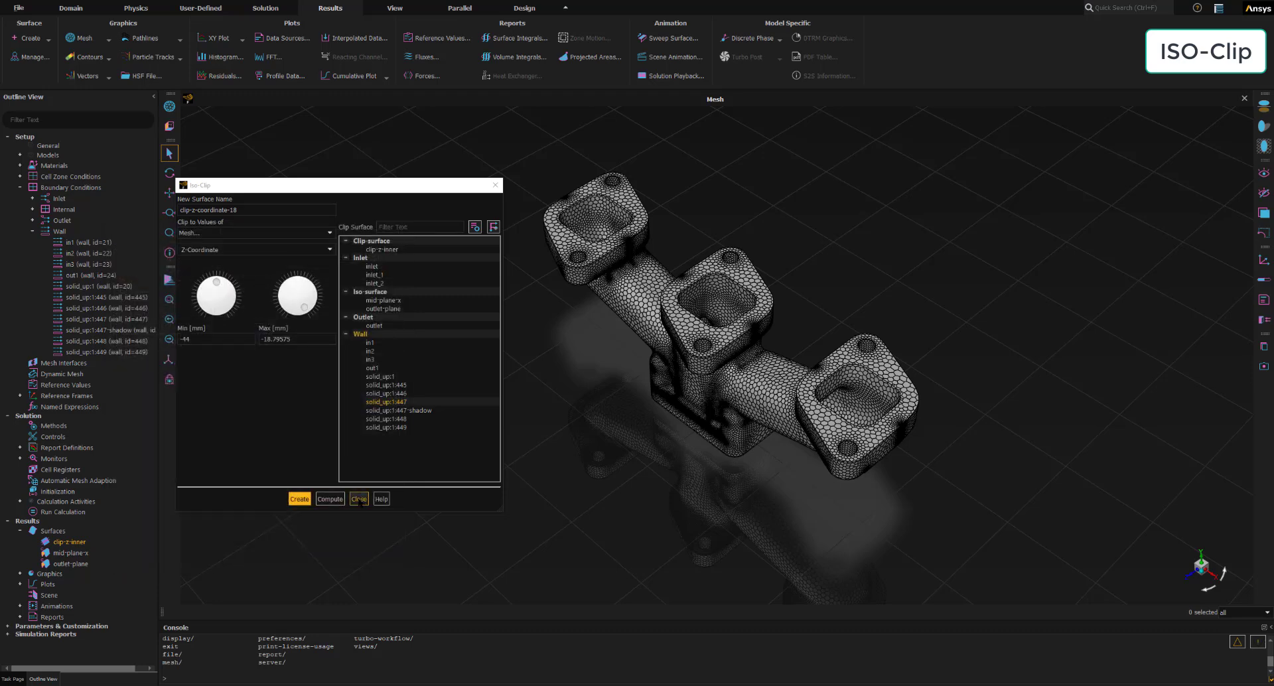
pyautogui.click(359, 499)
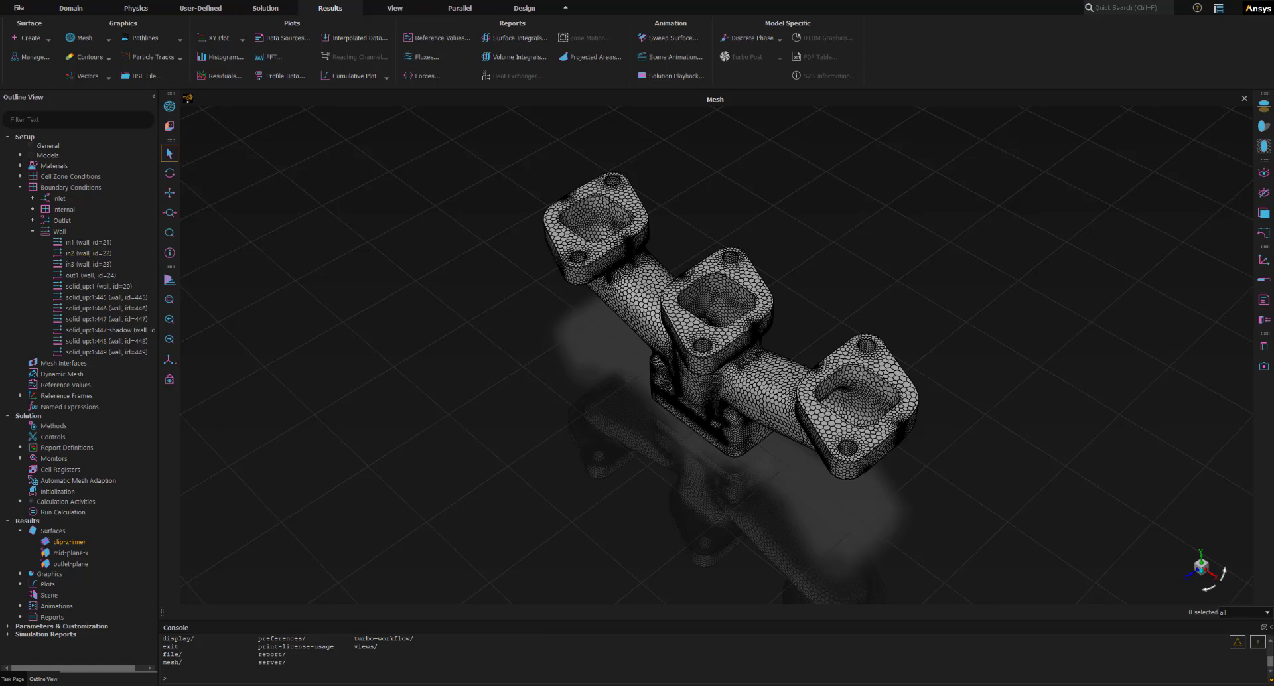
# - Collapse the boundary conditions in the outline tree and list the graphics object types under Results
pyautogui.click(75, 563)
pyautogui.click(74, 532)
pyautogui.click(69, 542)
pyautogui.click(20, 188)
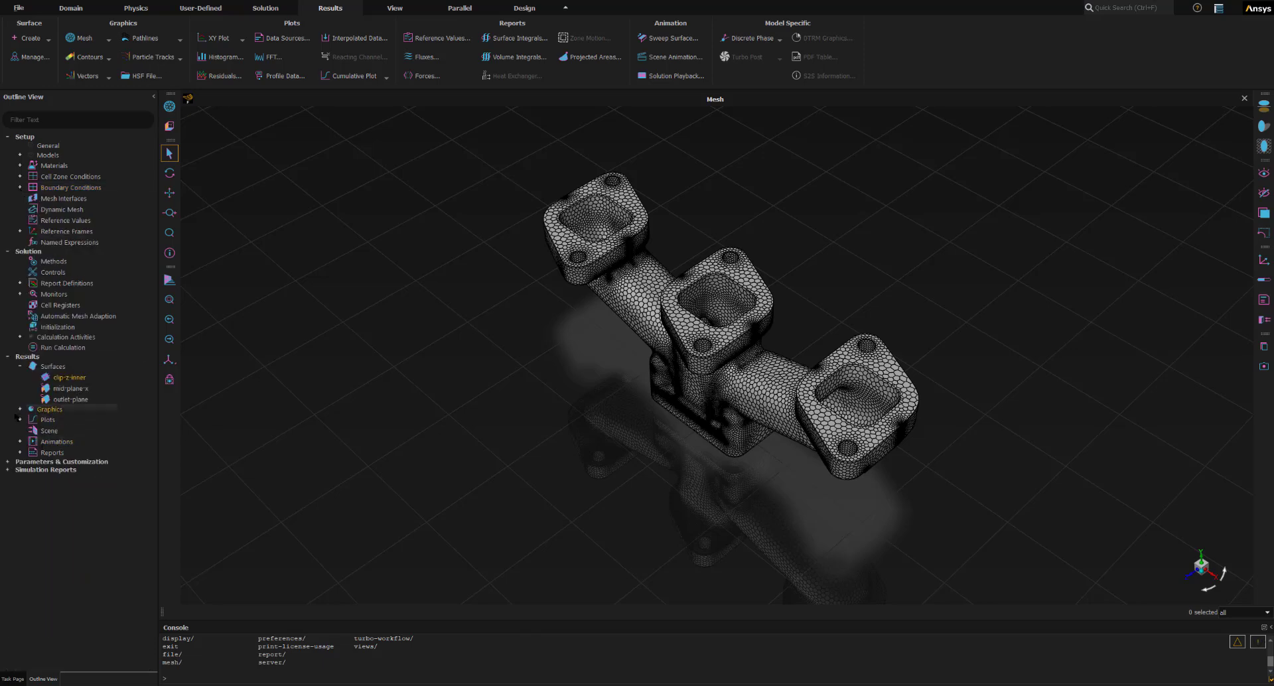
pyautogui.click(20, 409)
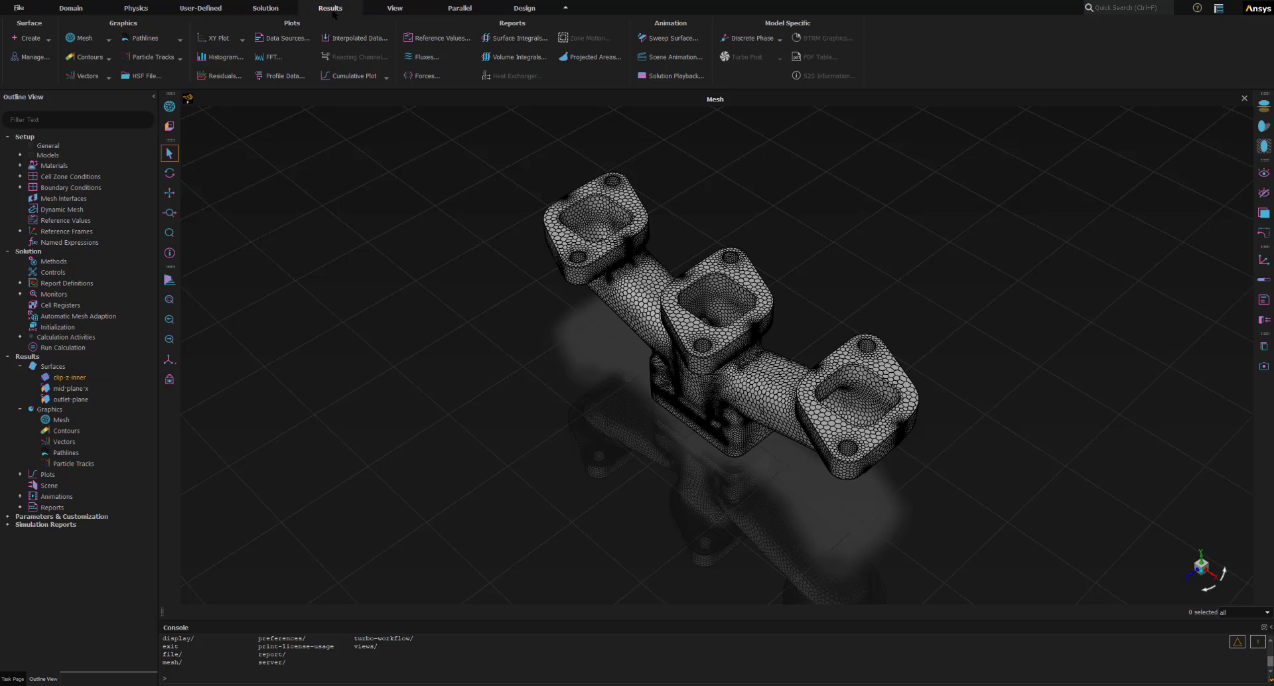
# - Start a contour named contour-temperature for Static Temperature, and enlarge its dialog to show the whole surface list
pyautogui.click(91, 57)
pyautogui.moveTo(661, 318); pyautogui.dragTo(185, 246)
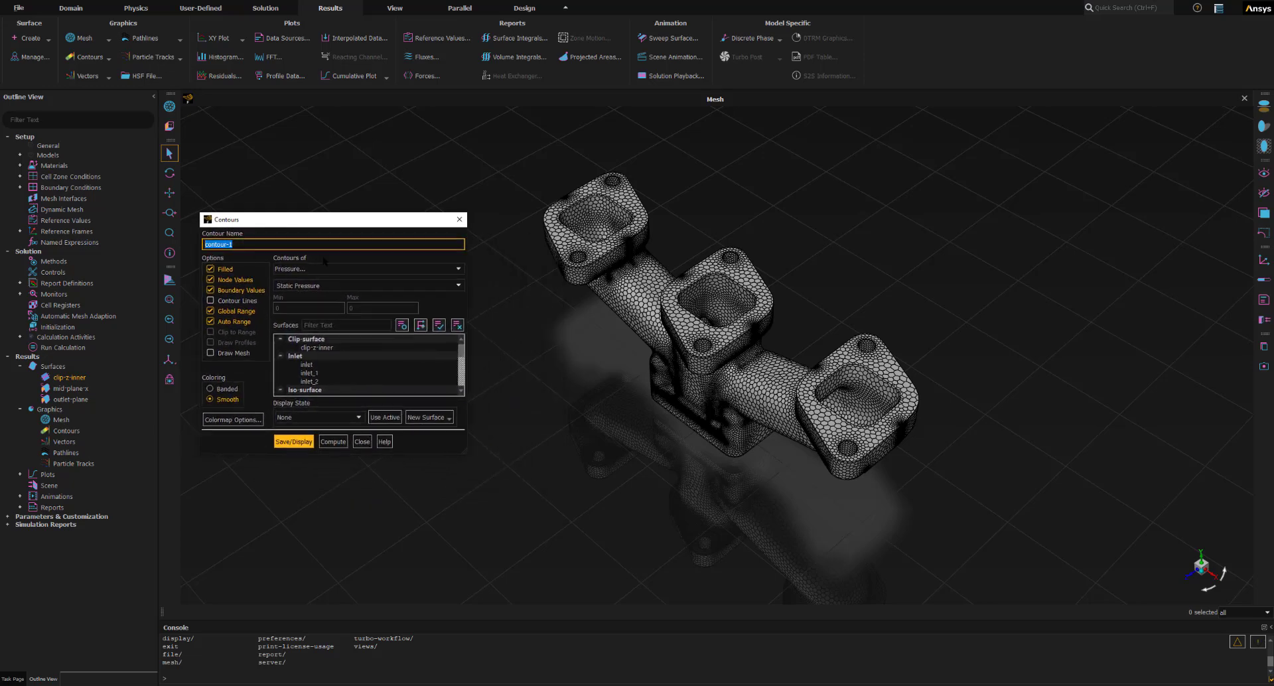
pyautogui.write('contour-temperature')
pyautogui.moveTo(264, 245); pyautogui.dragTo(206, 244)
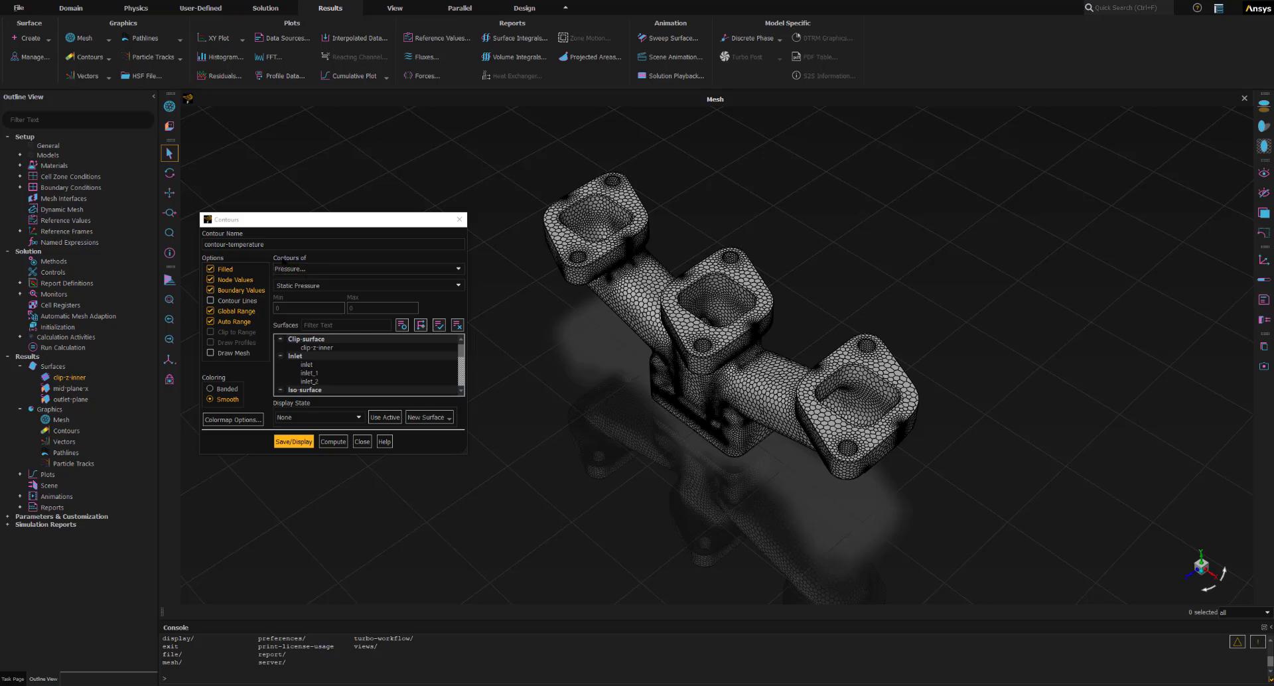
pyautogui.click(306, 270)
pyautogui.click(293, 304)
pyautogui.moveTo(433, 455); pyautogui.dragTo(407, 602)
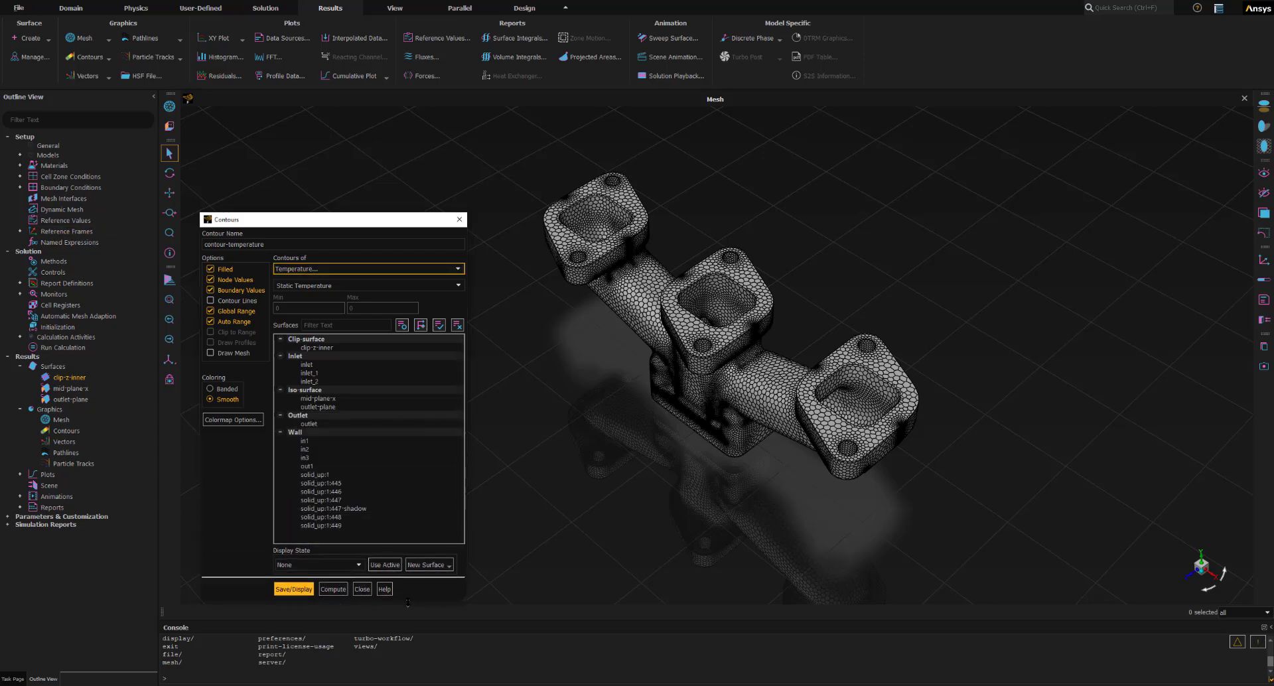
pyautogui.moveTo(356, 218); pyautogui.dragTo(358, 144)
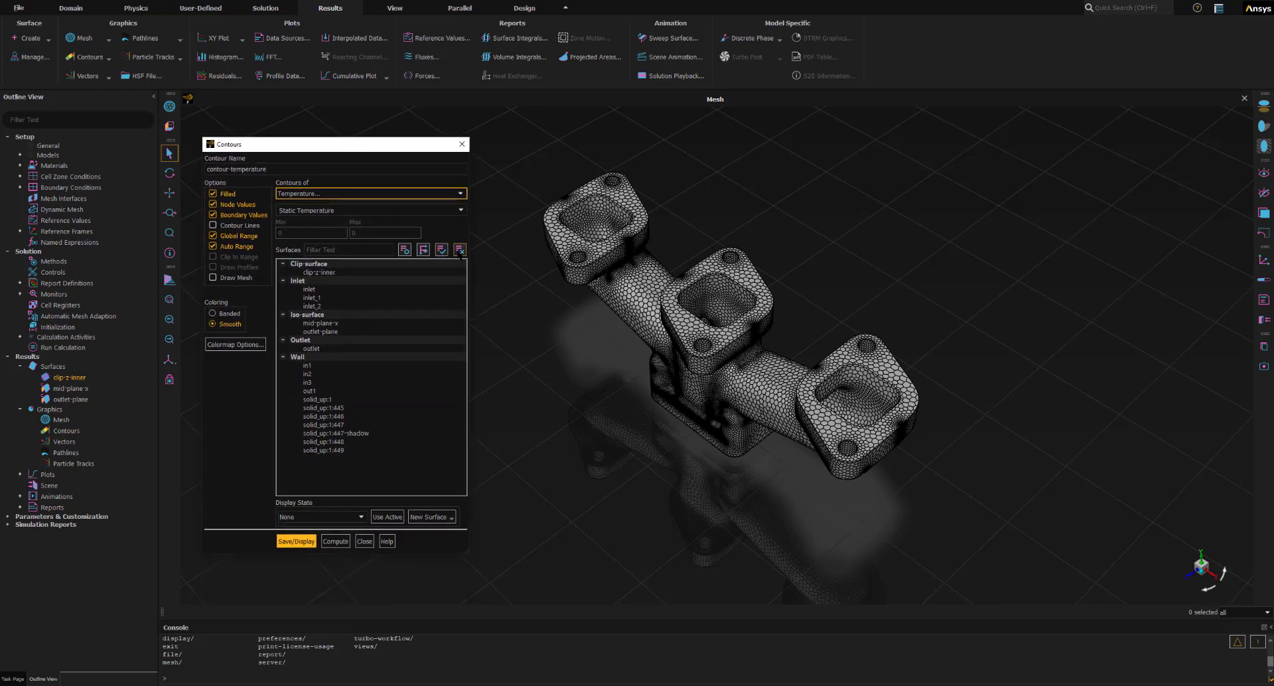
# - Clear the contour's surface selection, then choose the mid-plane-x and outlet-plane iso-surfaces for it
pyautogui.click(459, 250)
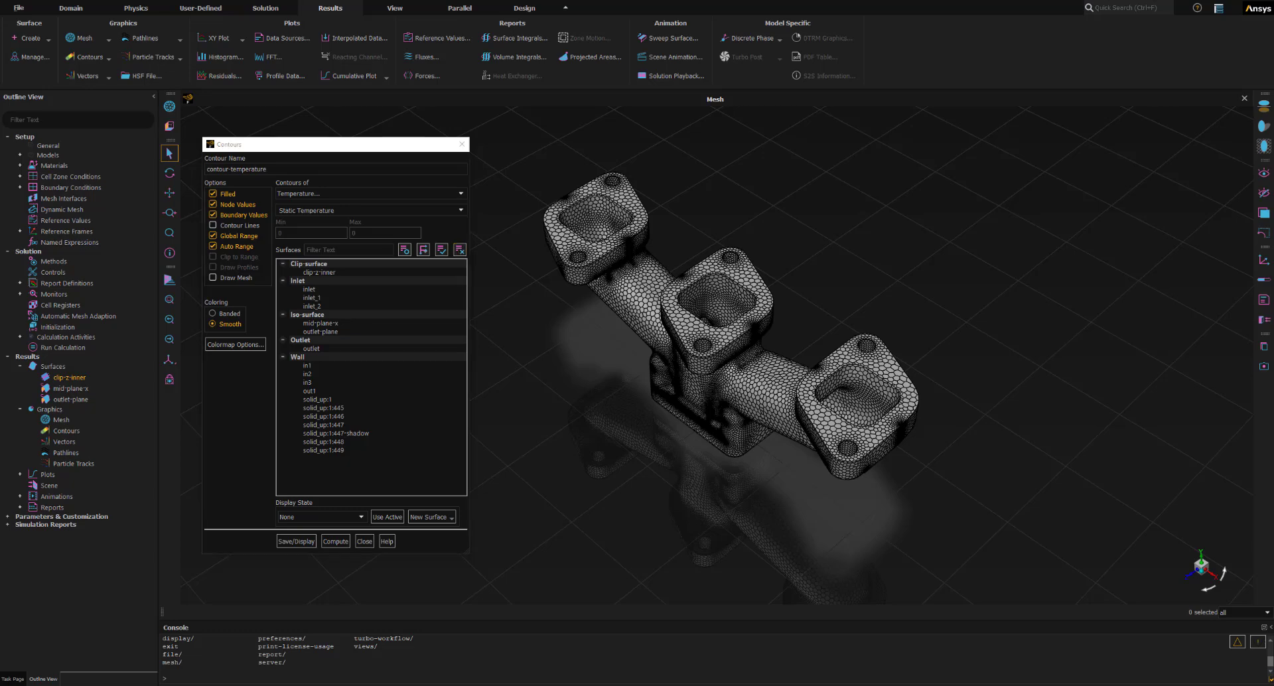
pyautogui.click(312, 323)
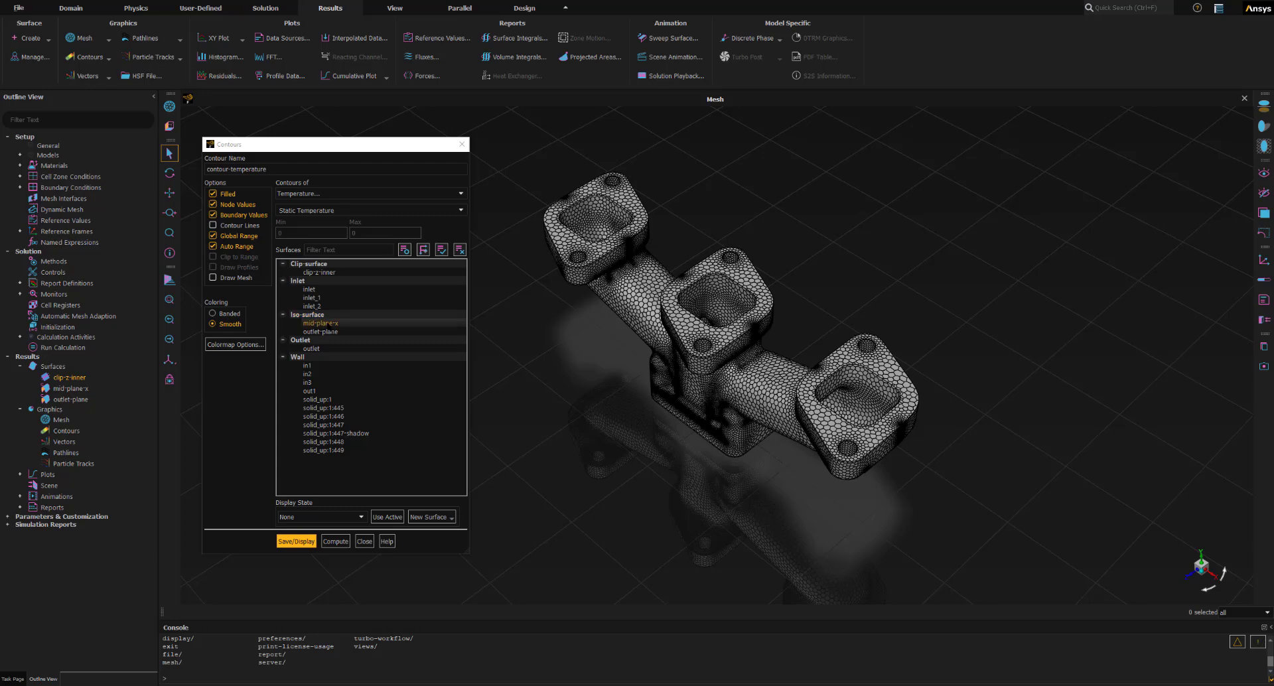
pyautogui.click(328, 332)
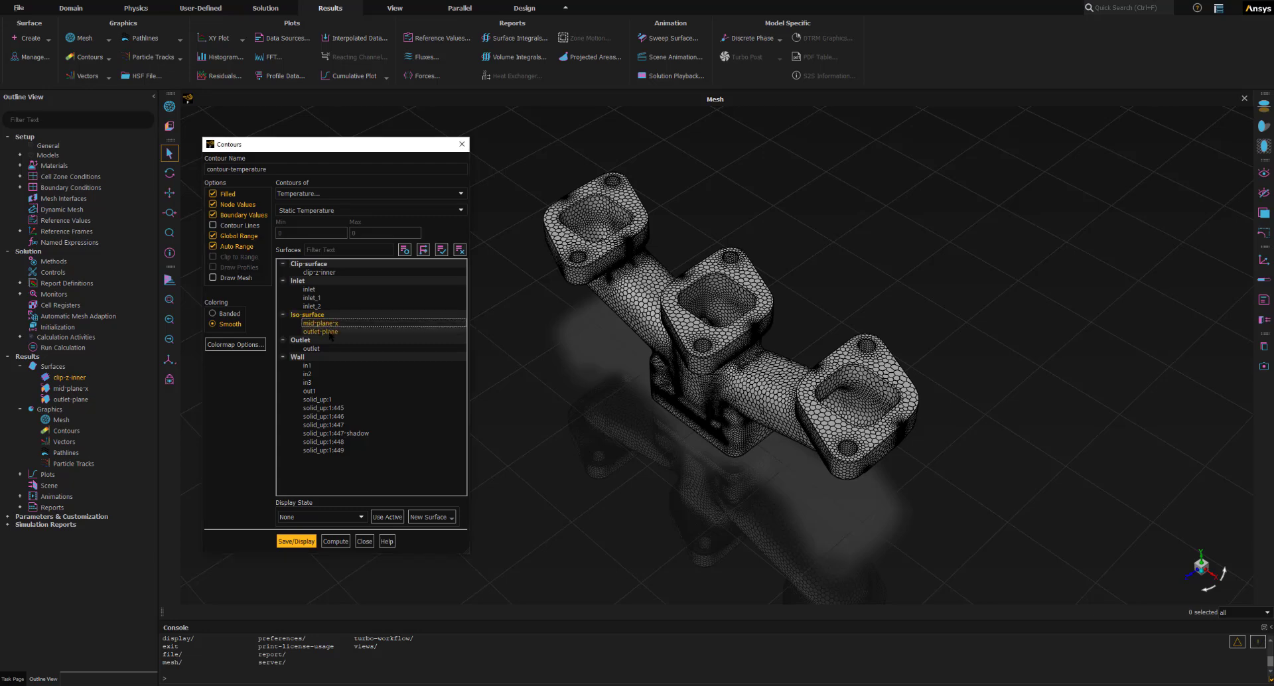
pyautogui.click(329, 332)
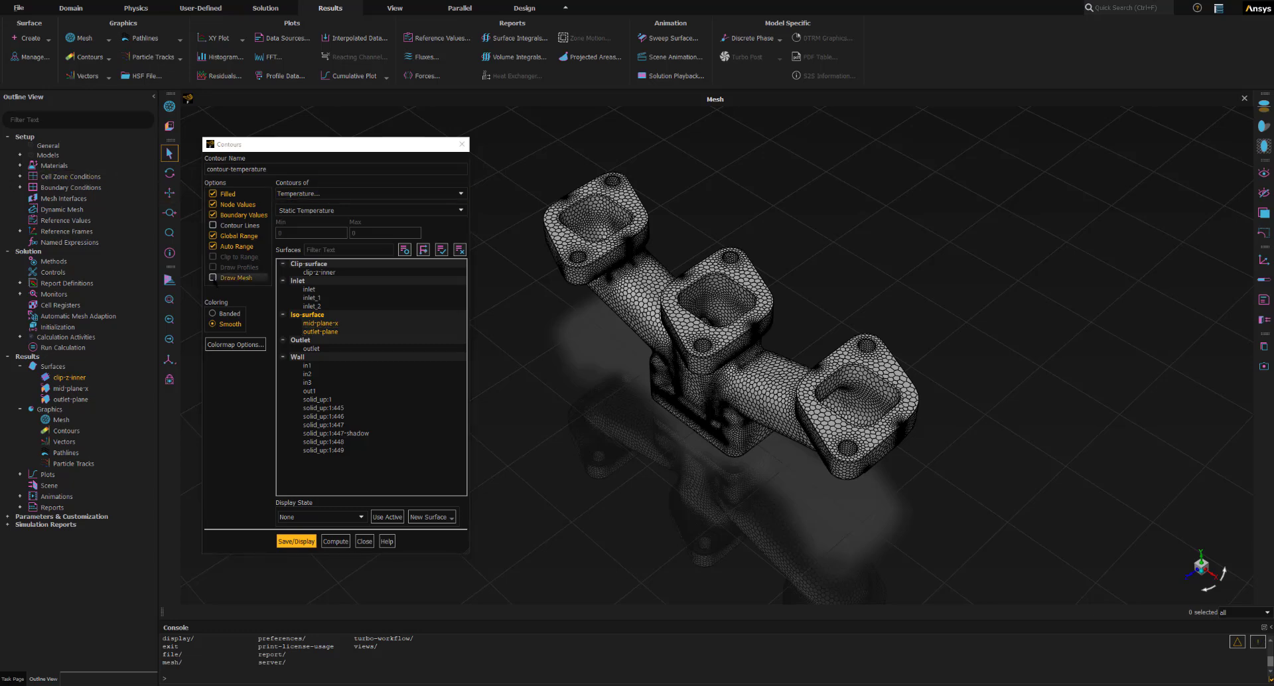
# - Enable mesh drawing on all walls for the contour, then close the contour definition without saving it
pyautogui.click(213, 278)
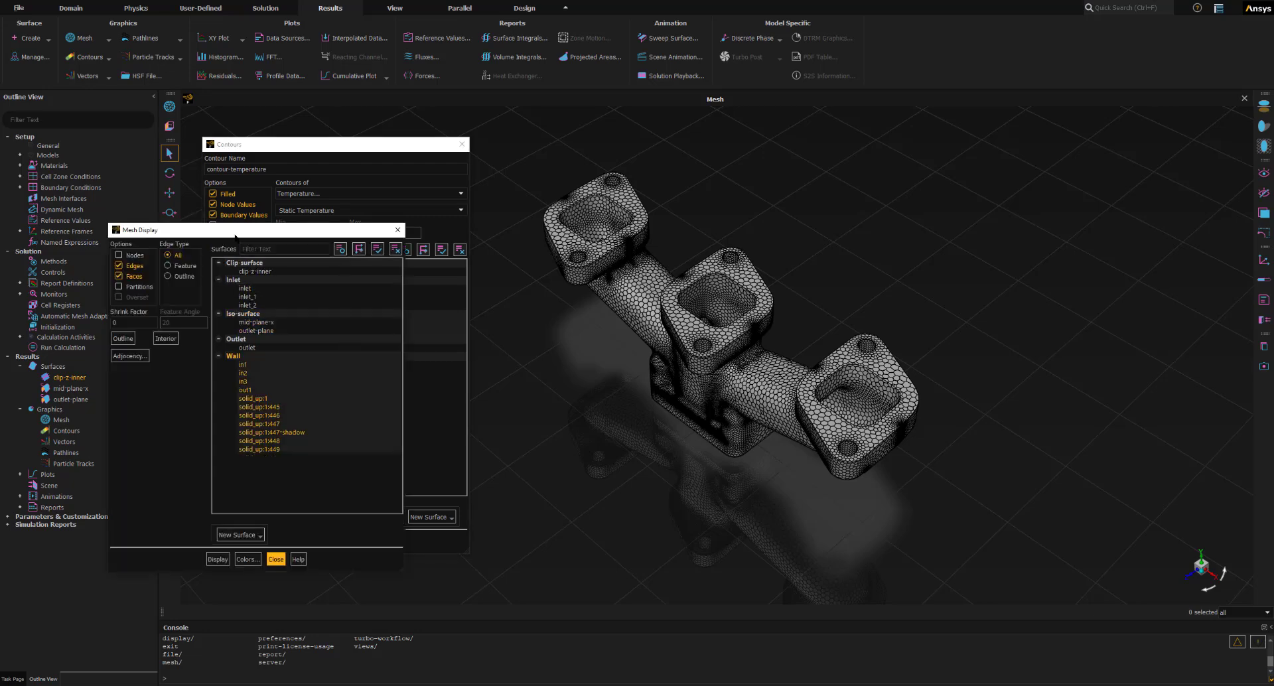
pyautogui.moveTo(233, 234)
pyautogui.mouseDown()
pyautogui.moveTo(138, 291)
pyautogui.moveTo(273, 439)
pyautogui.moveTo(147, 252)
pyautogui.moveTo(184, 376)
pyautogui.moveTo(133, 269)
pyautogui.moveTo(232, 222)
pyautogui.mouseUp()
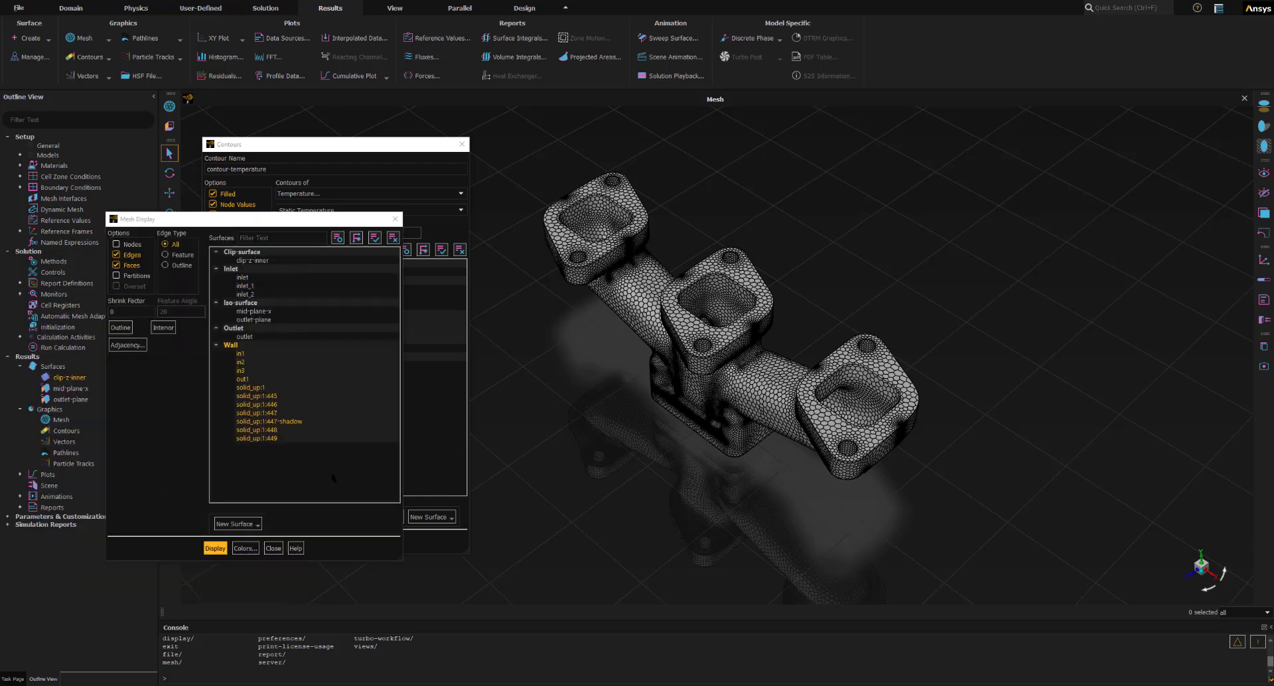
pyautogui.click(272, 548)
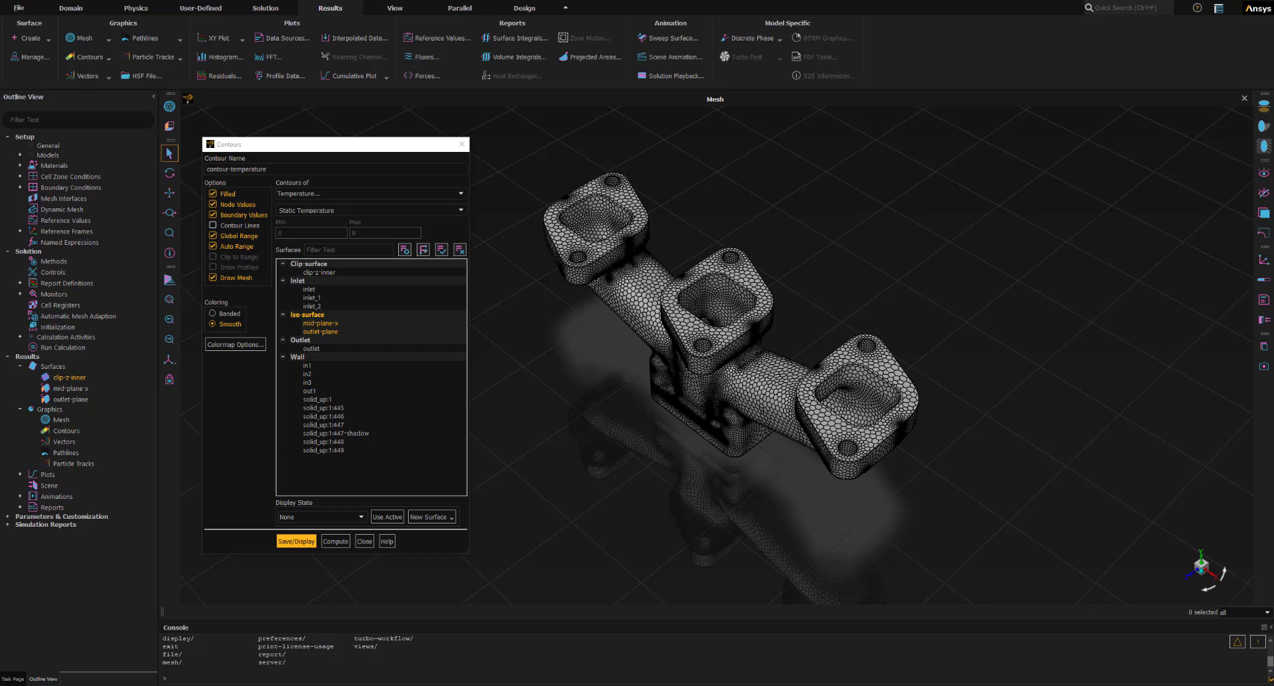
pyautogui.click(364, 542)
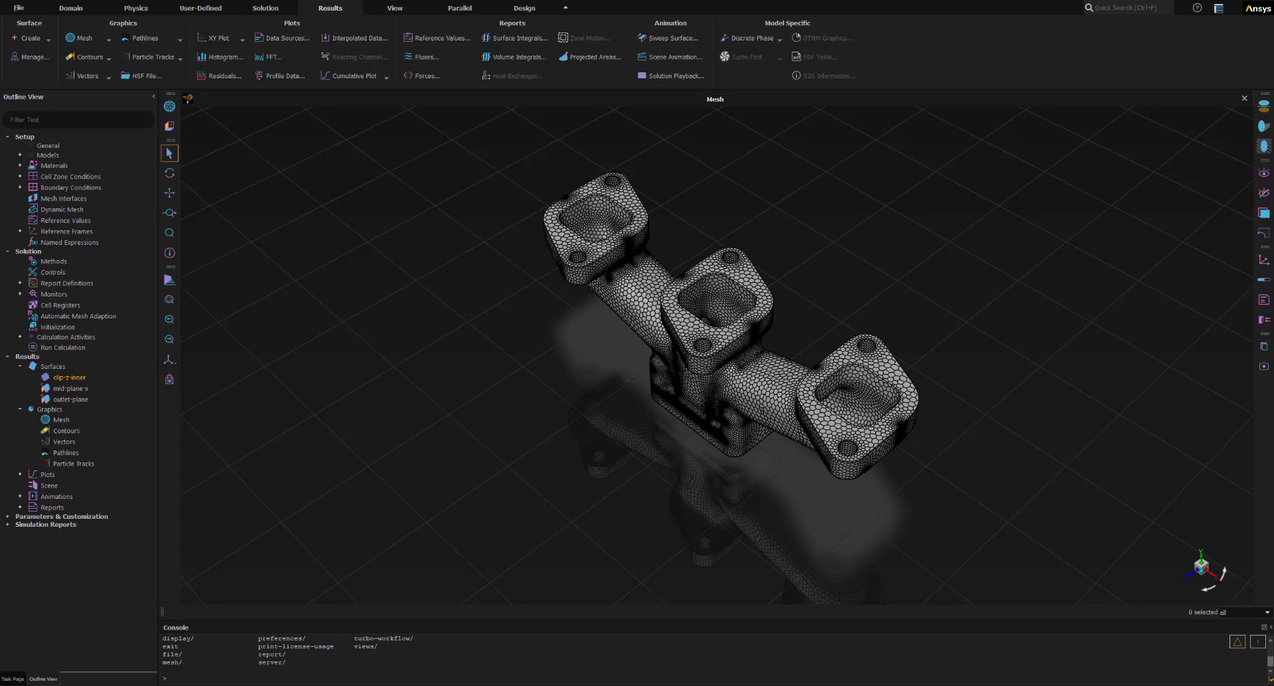
# - Start an iso-clip named clip-x-coordinate on the solid_up:1 wall using the mesh X-Coordinate, and compute its value range
pyautogui.click(48, 42)
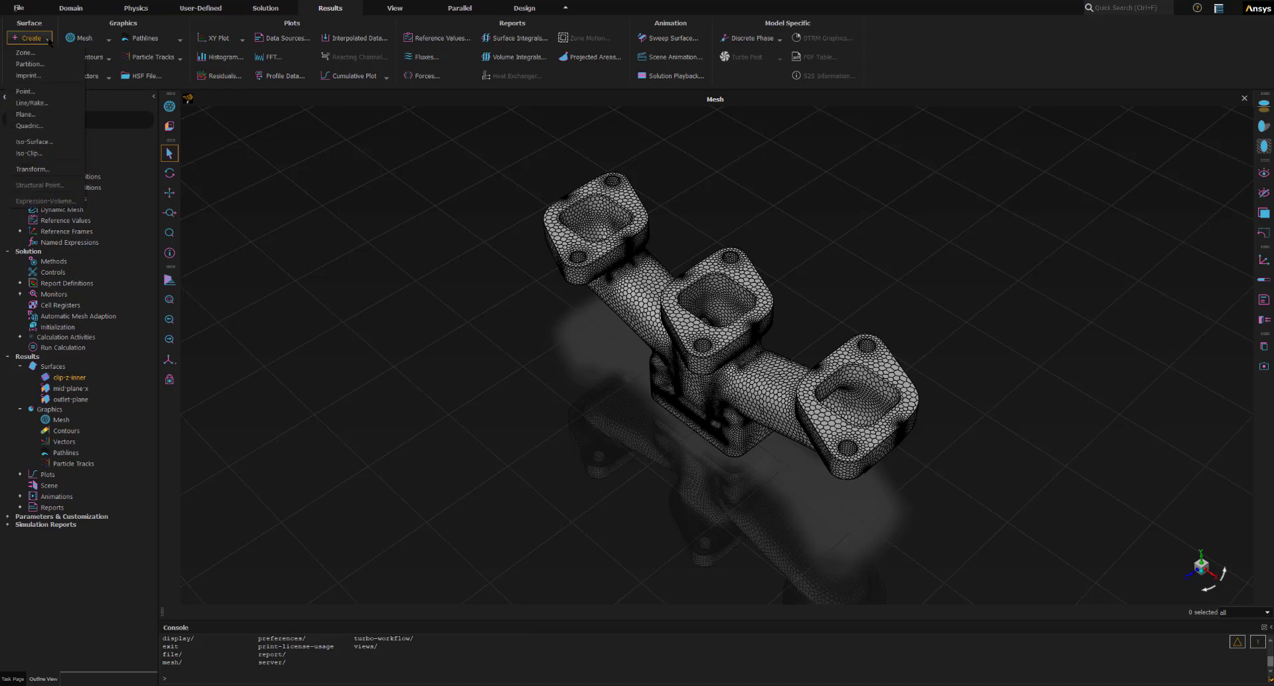
pyautogui.click(30, 154)
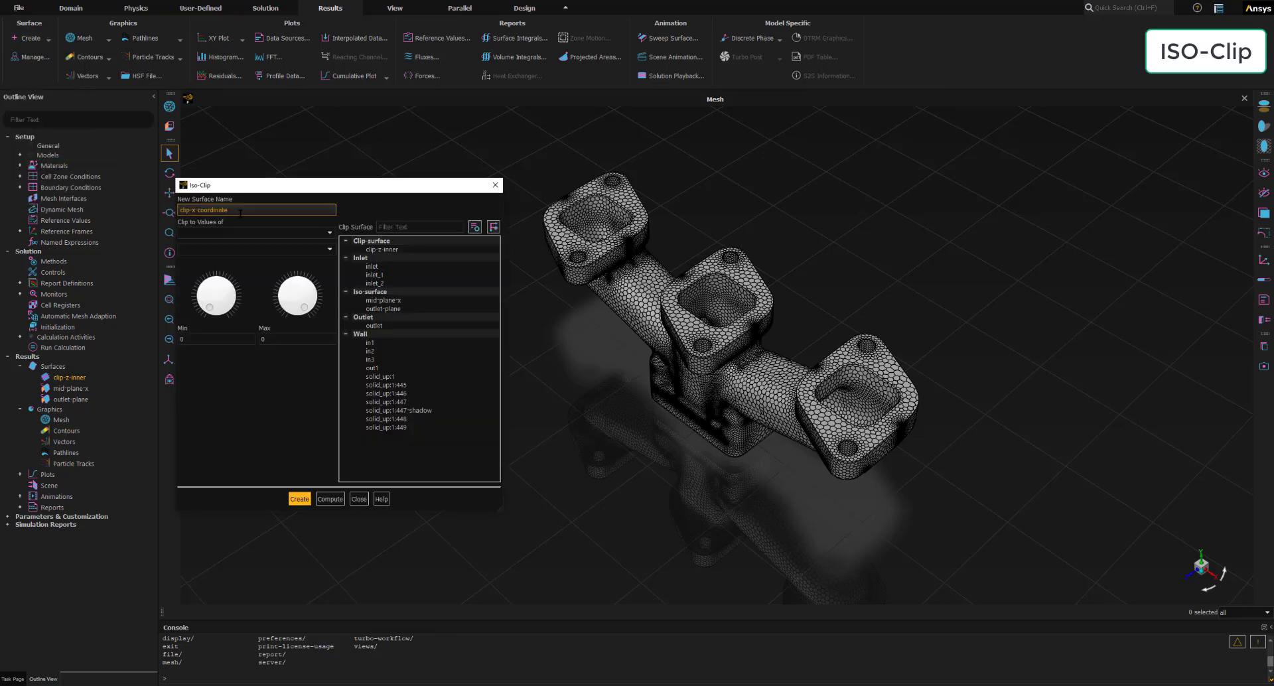
pyautogui.click(240, 213)
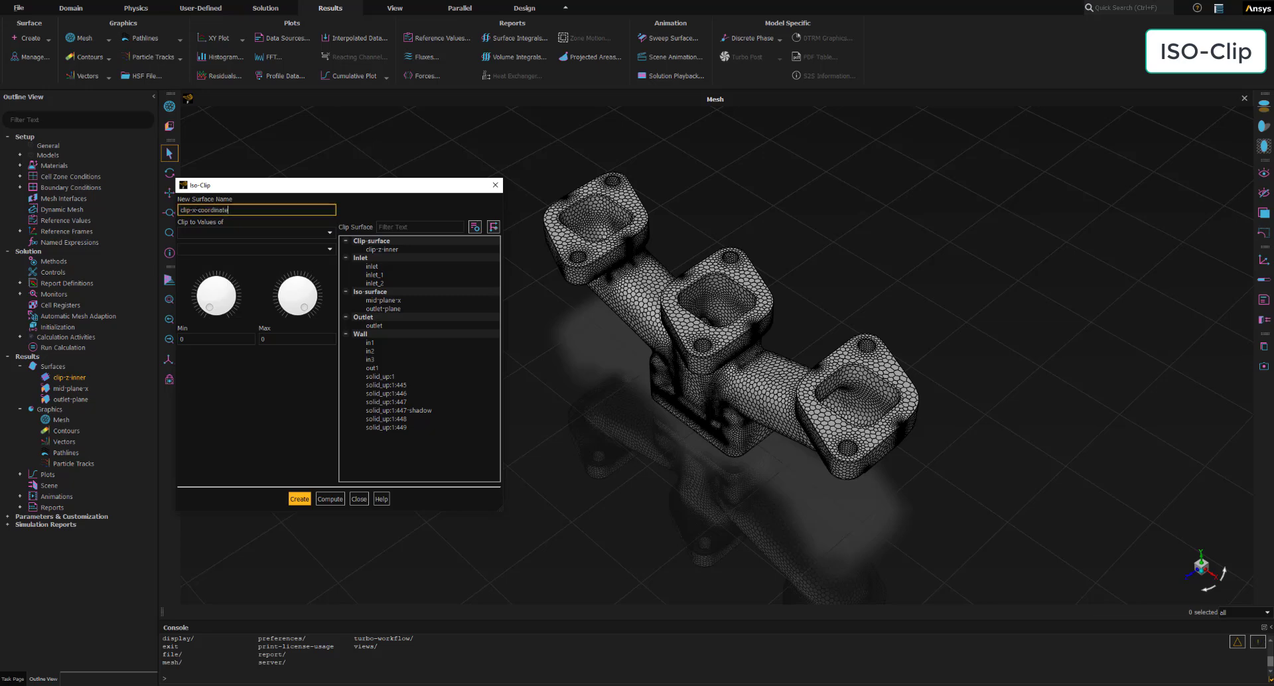
pyautogui.click(275, 233)
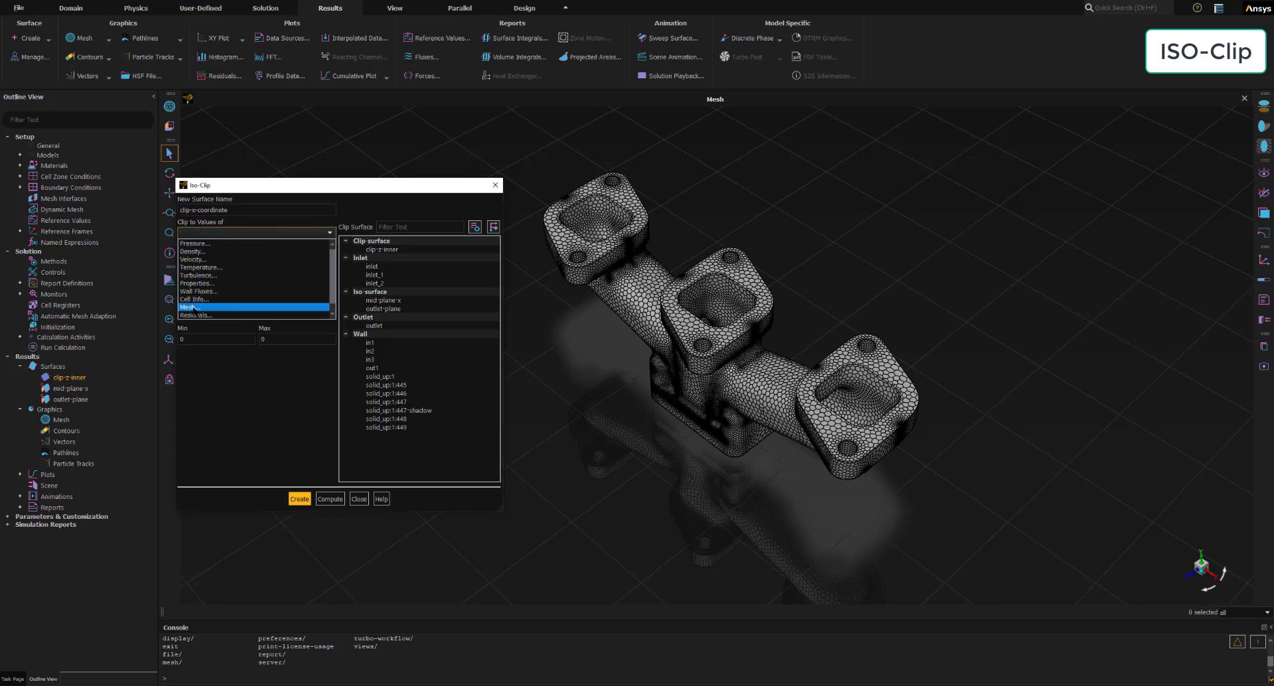
pyautogui.click(193, 307)
pyautogui.press('ctrl')
pyautogui.press('ctrl')
pyautogui.press('ctrl')
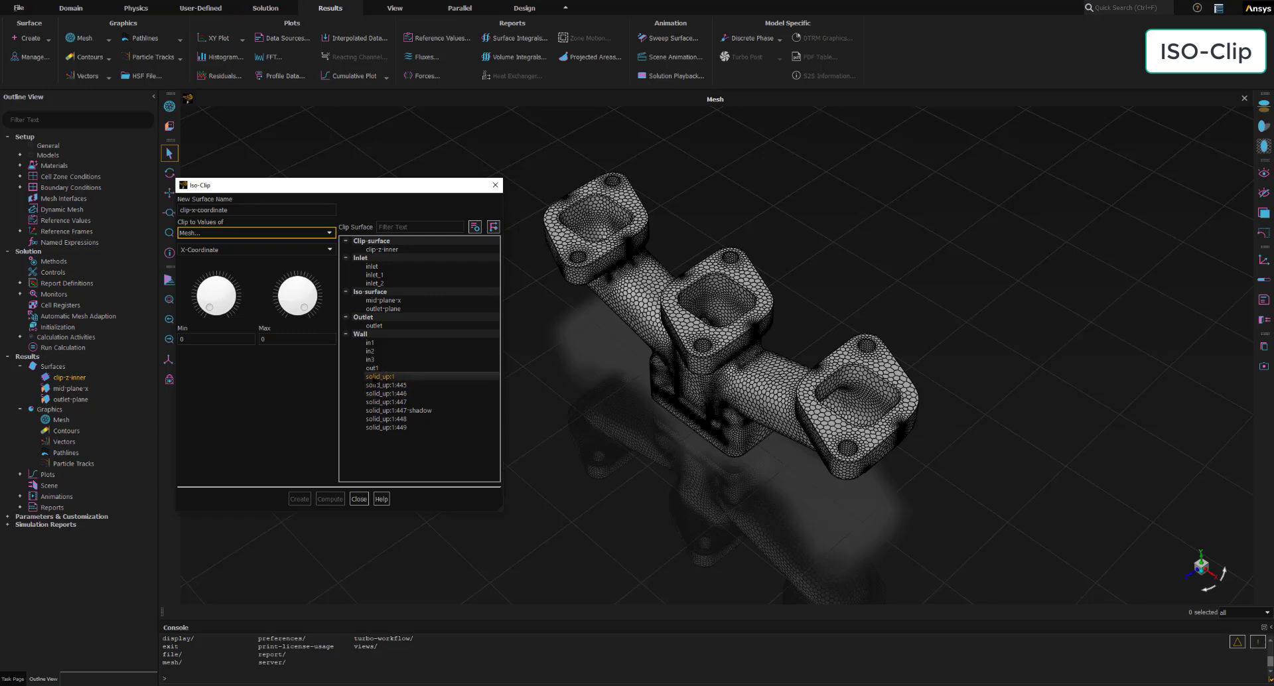
pyautogui.click(375, 377)
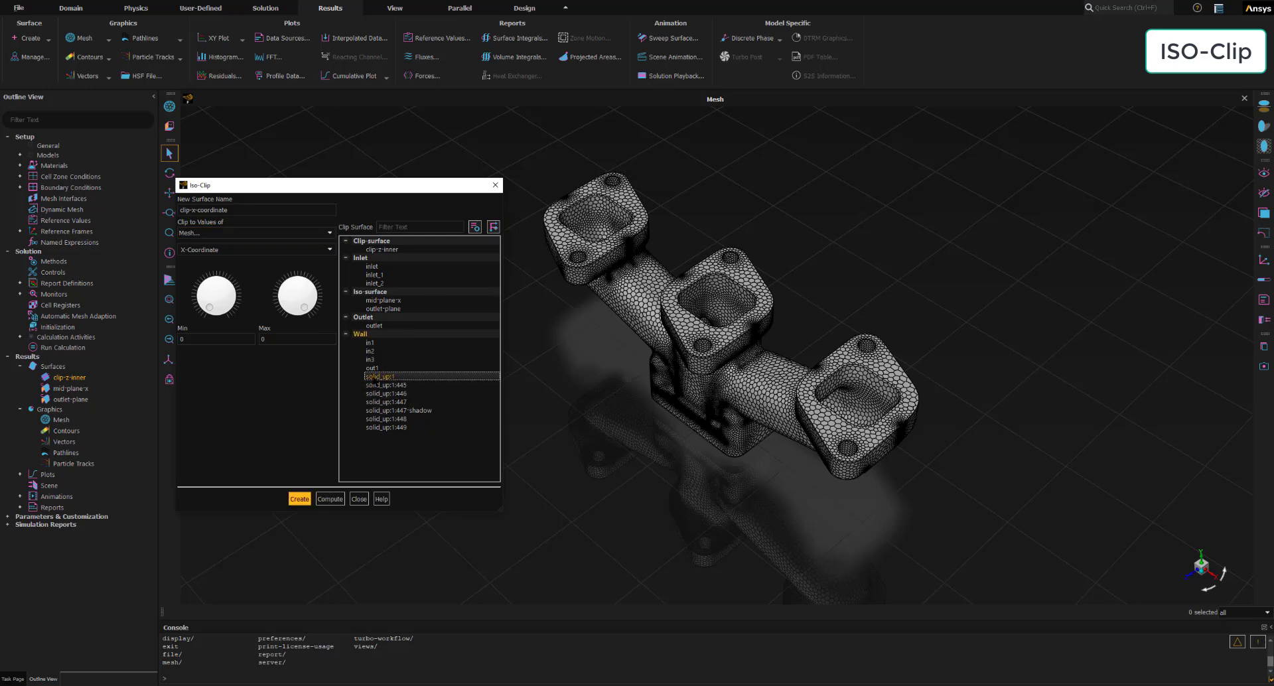
pyautogui.click(331, 499)
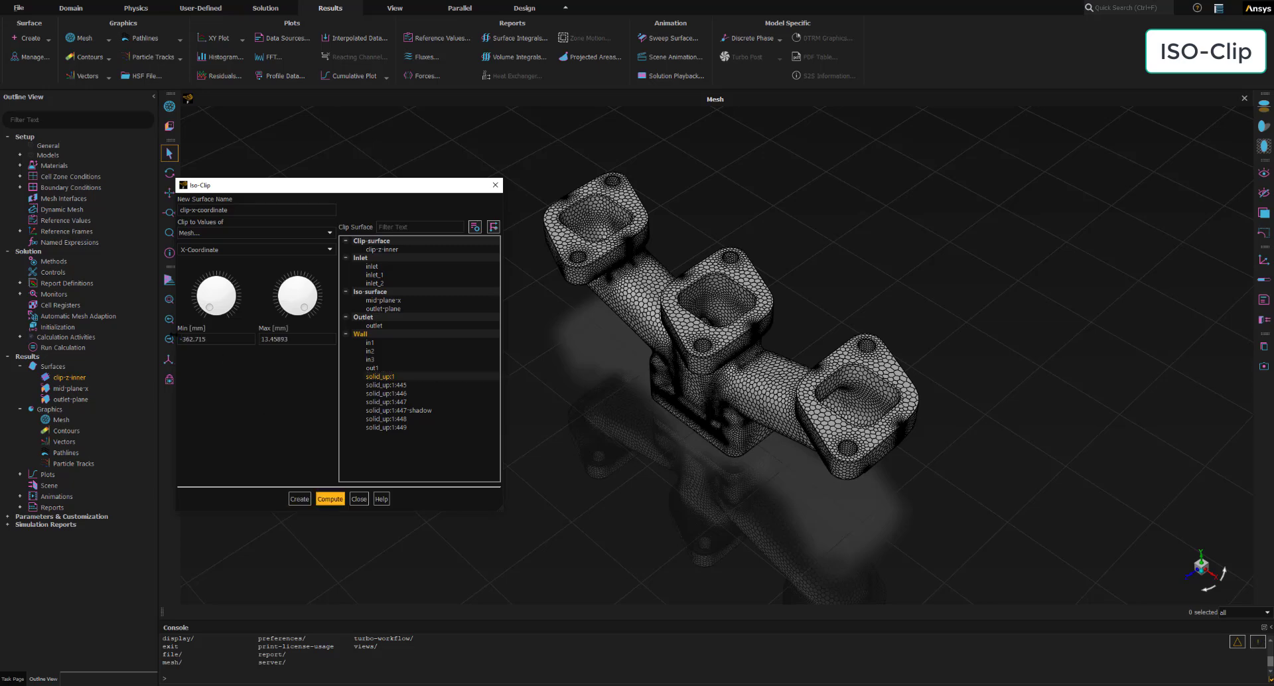
# - Lower the X clip's maximum to about -172.5 mm while keeping the computed minimum, and create the clip surface
pyautogui.click(194, 339)
pyautogui.click(192, 339)
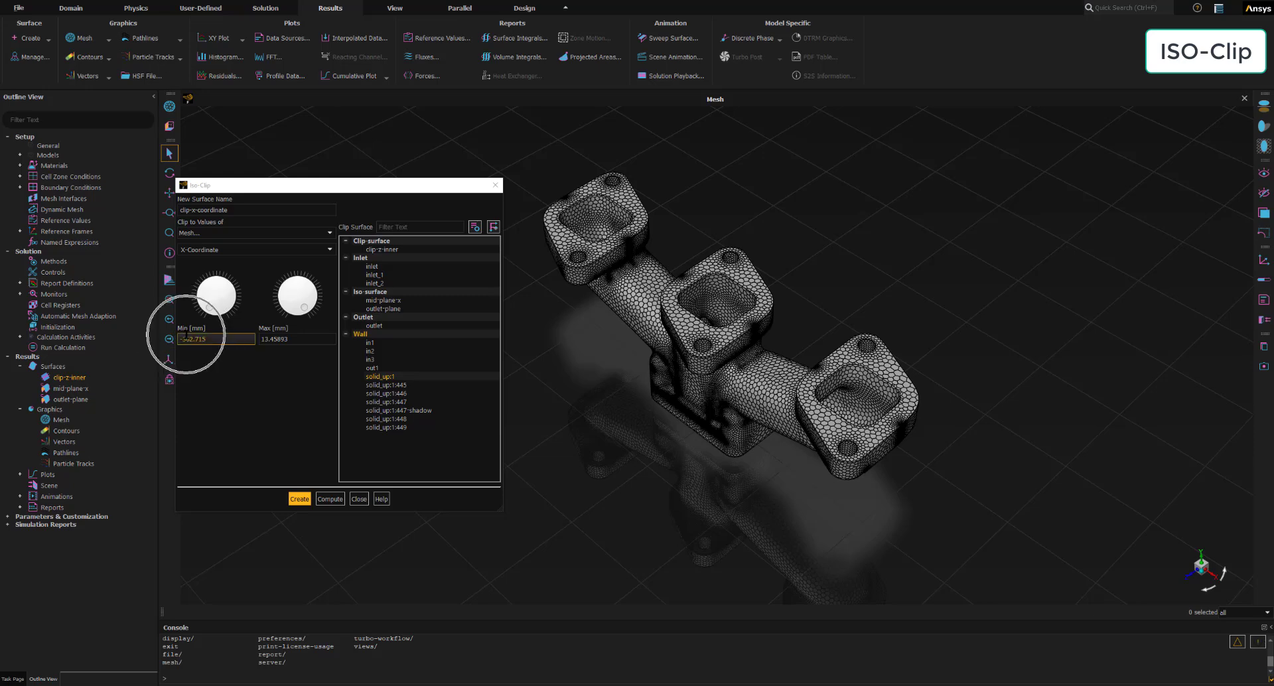
pyautogui.click(197, 341)
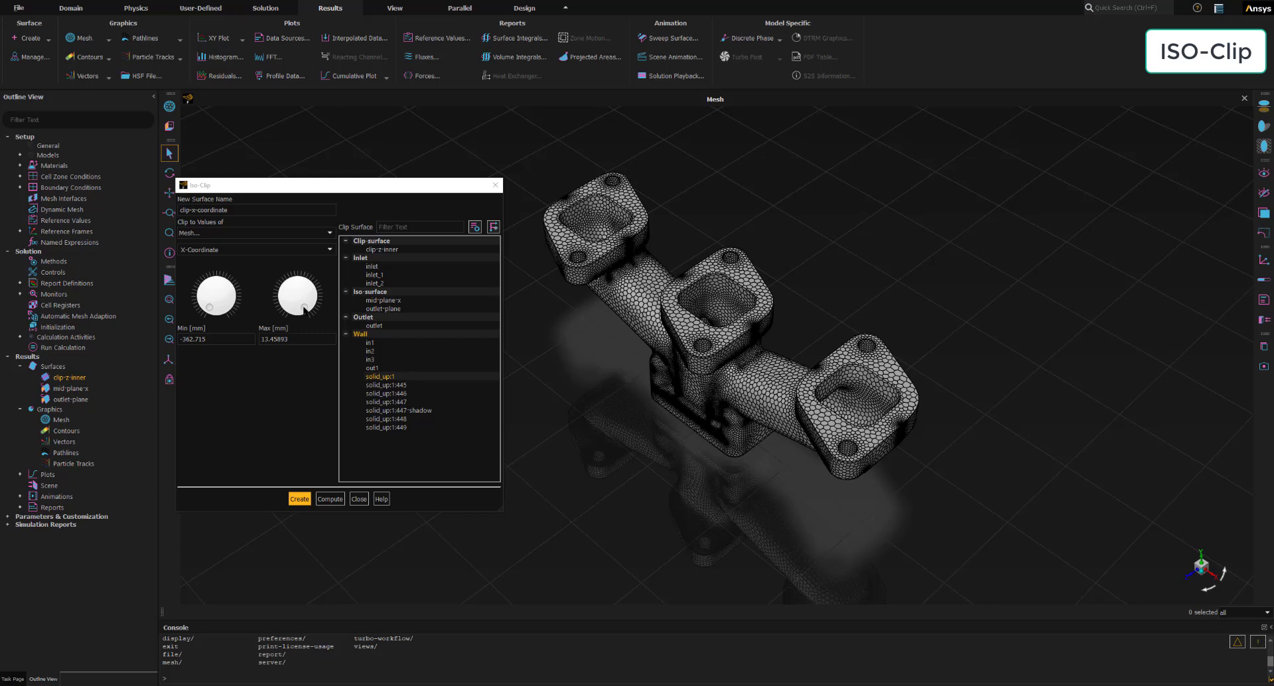
pyautogui.moveTo(305, 310); pyautogui.dragTo(300, 279)
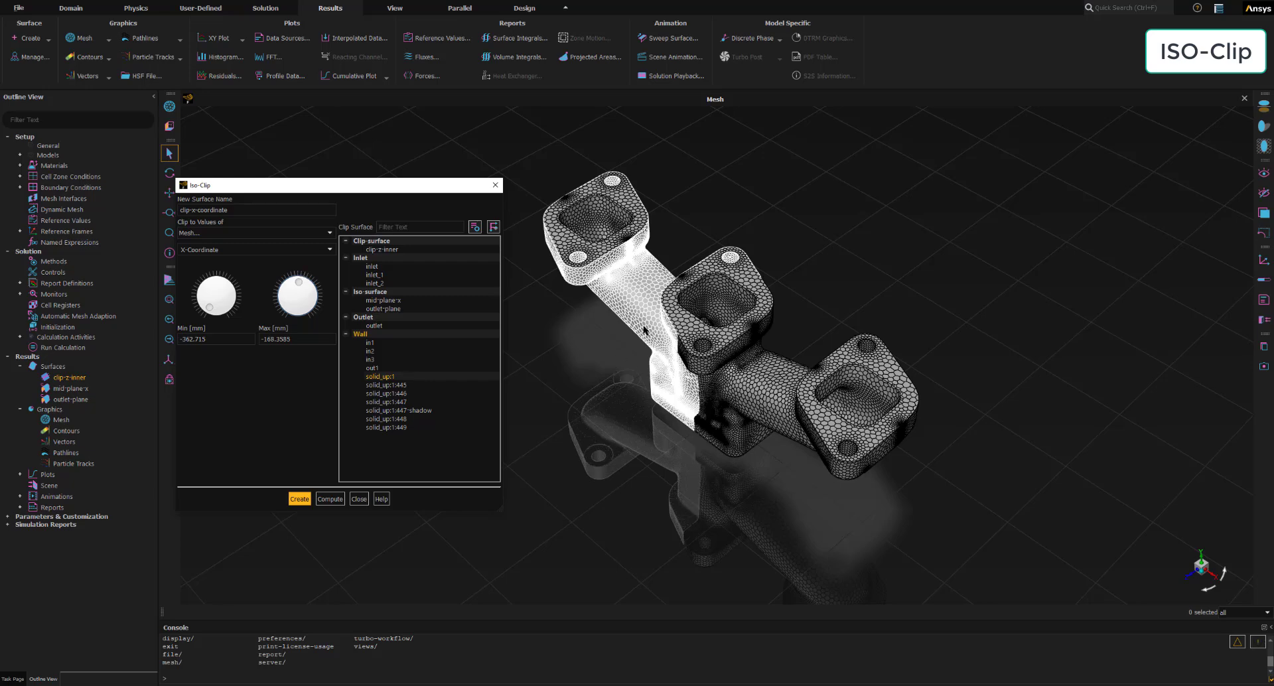
pyautogui.moveTo(298, 282); pyautogui.dragTo(297, 282)
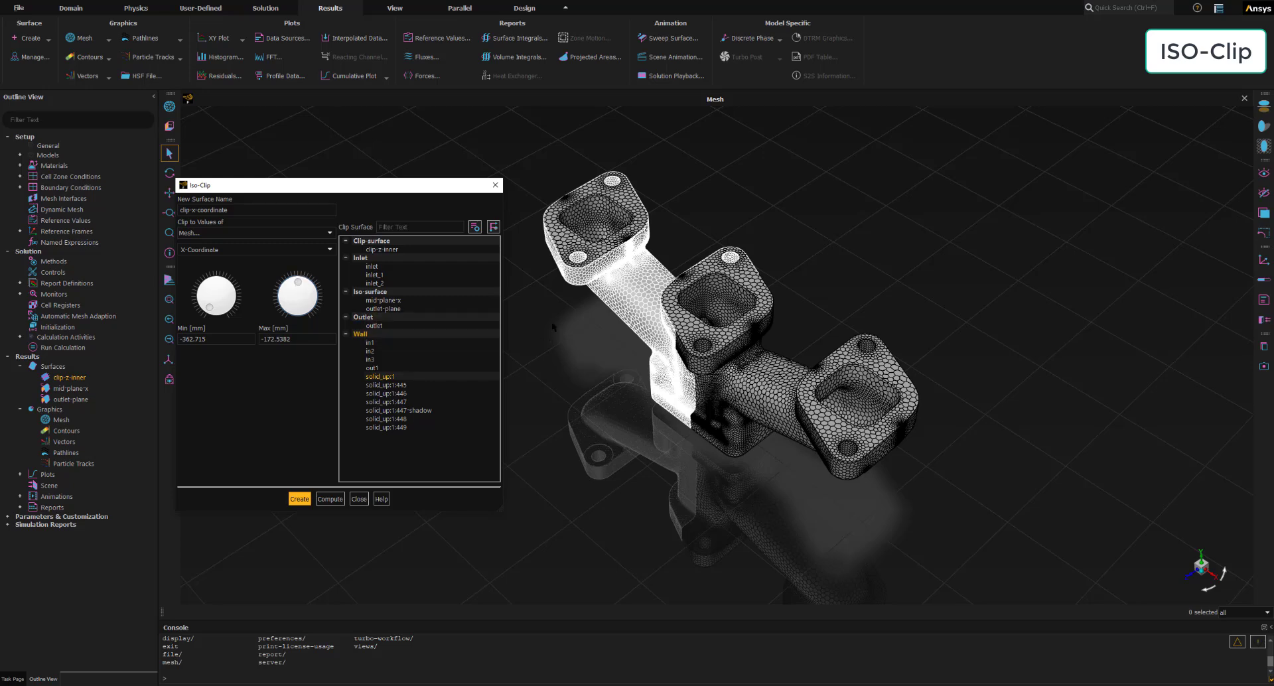
pyautogui.click(300, 499)
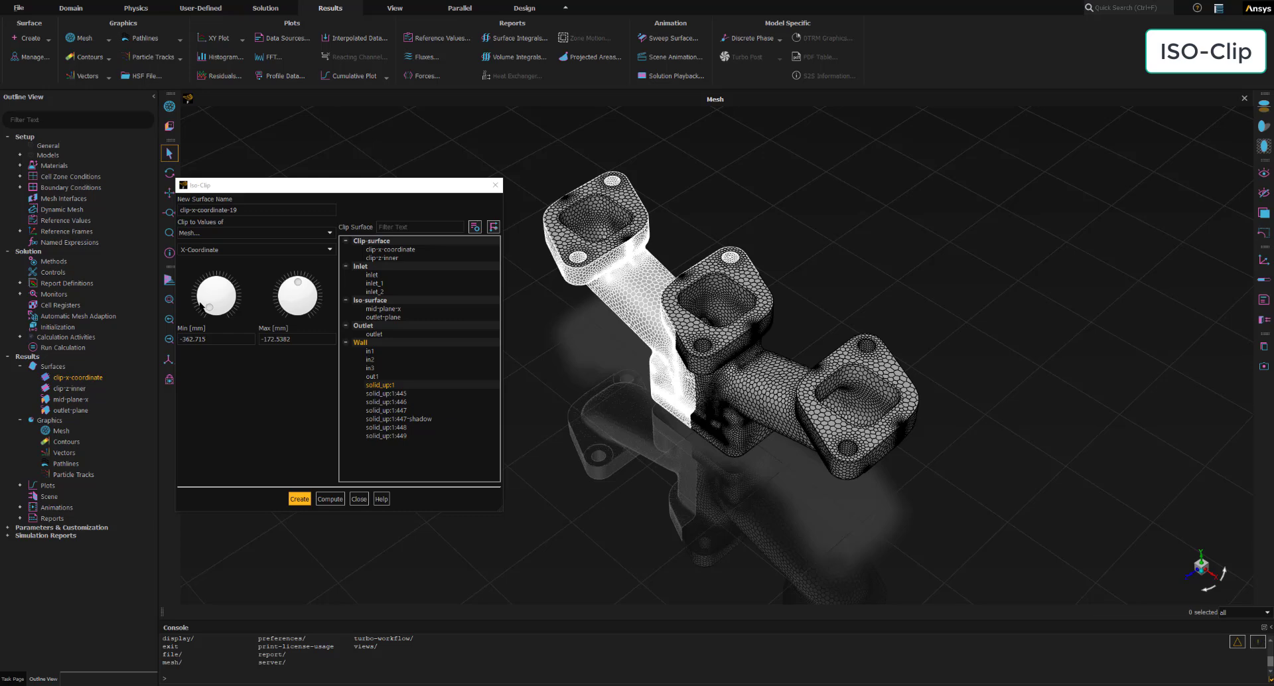
# - Name the next iso-clip clip-z-coordinate, base it on the mesh Z-Coordinate, and compute the range for solid_up:1
pyautogui.click(252, 209)
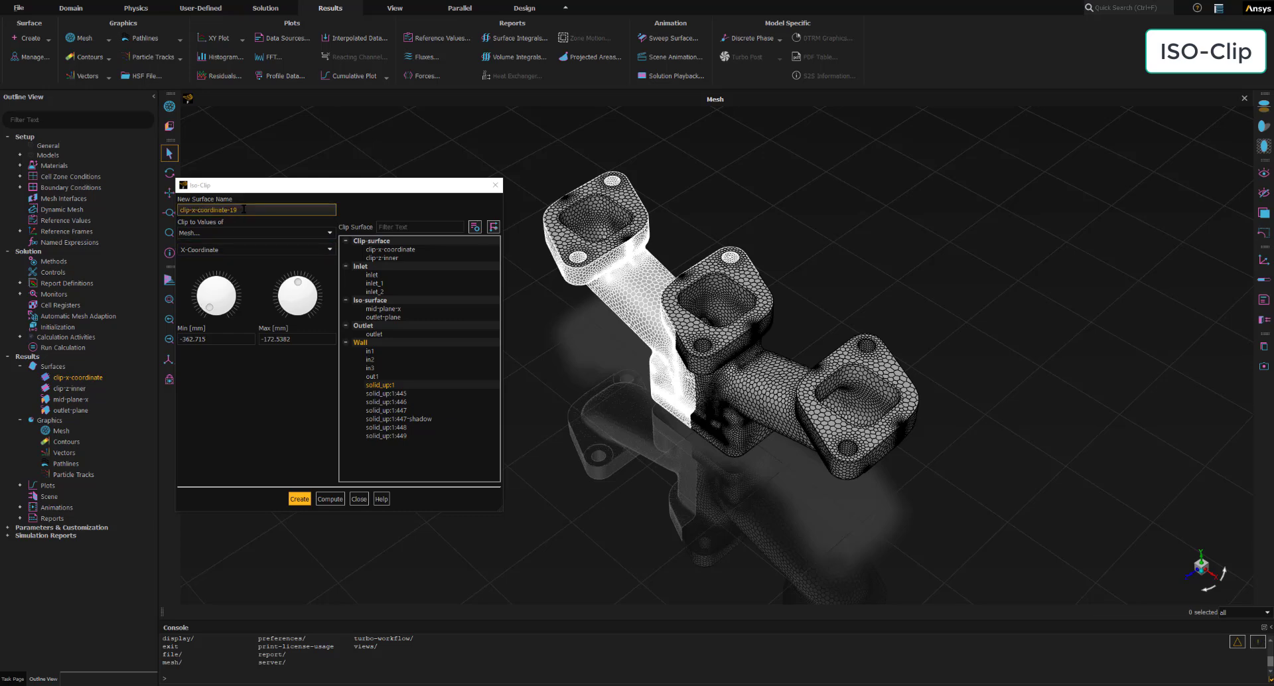
pyautogui.moveTo(239, 210); pyautogui.dragTo(163, 207)
pyautogui.write('clip-z-coordinate')
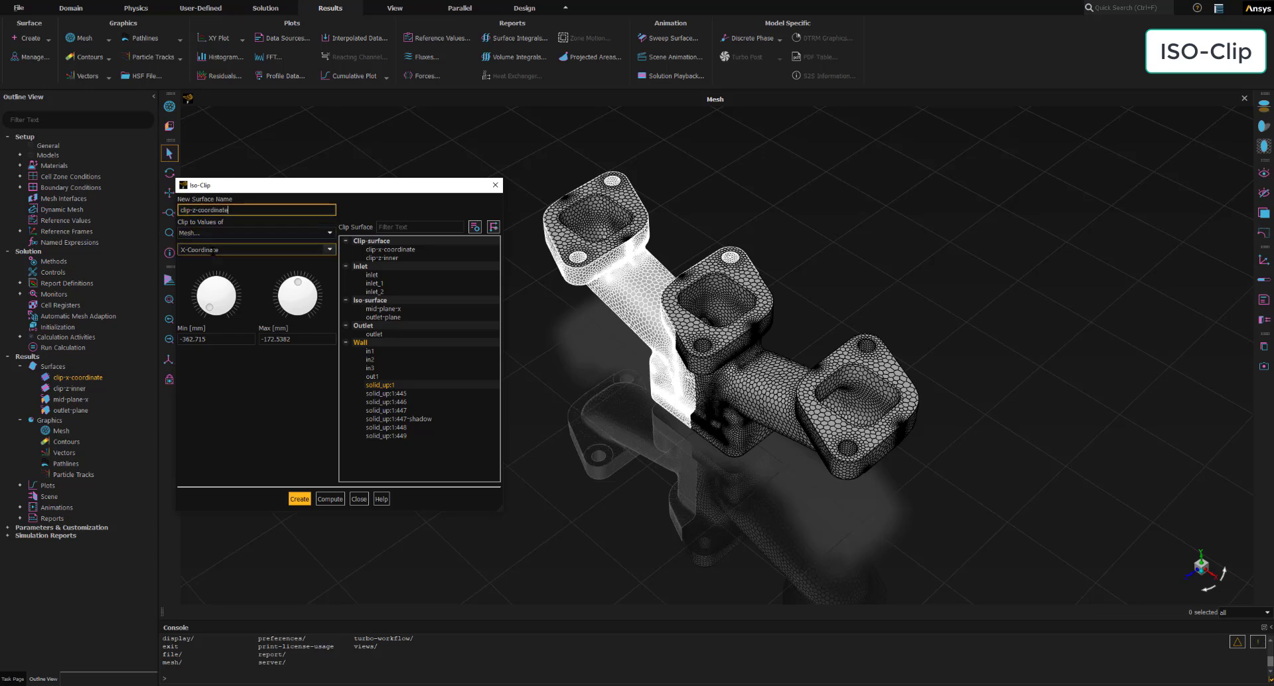
pyautogui.click(309, 249)
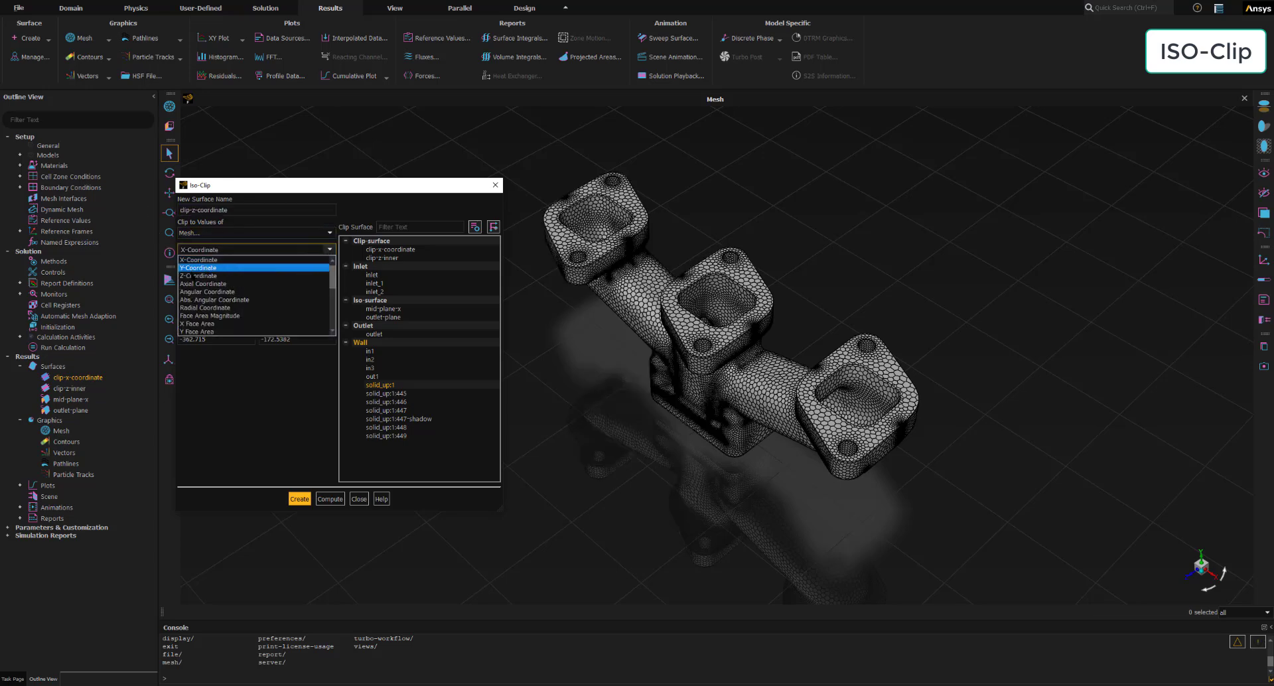
pyautogui.click(197, 276)
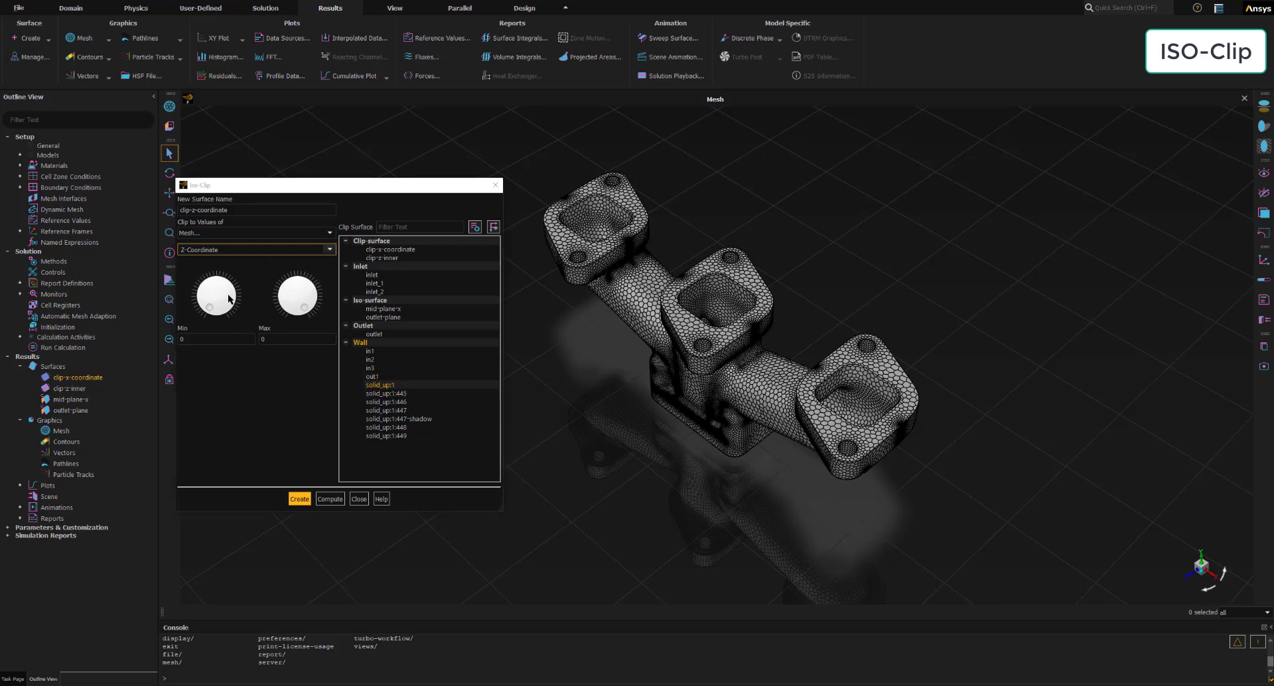
pyautogui.click(331, 500)
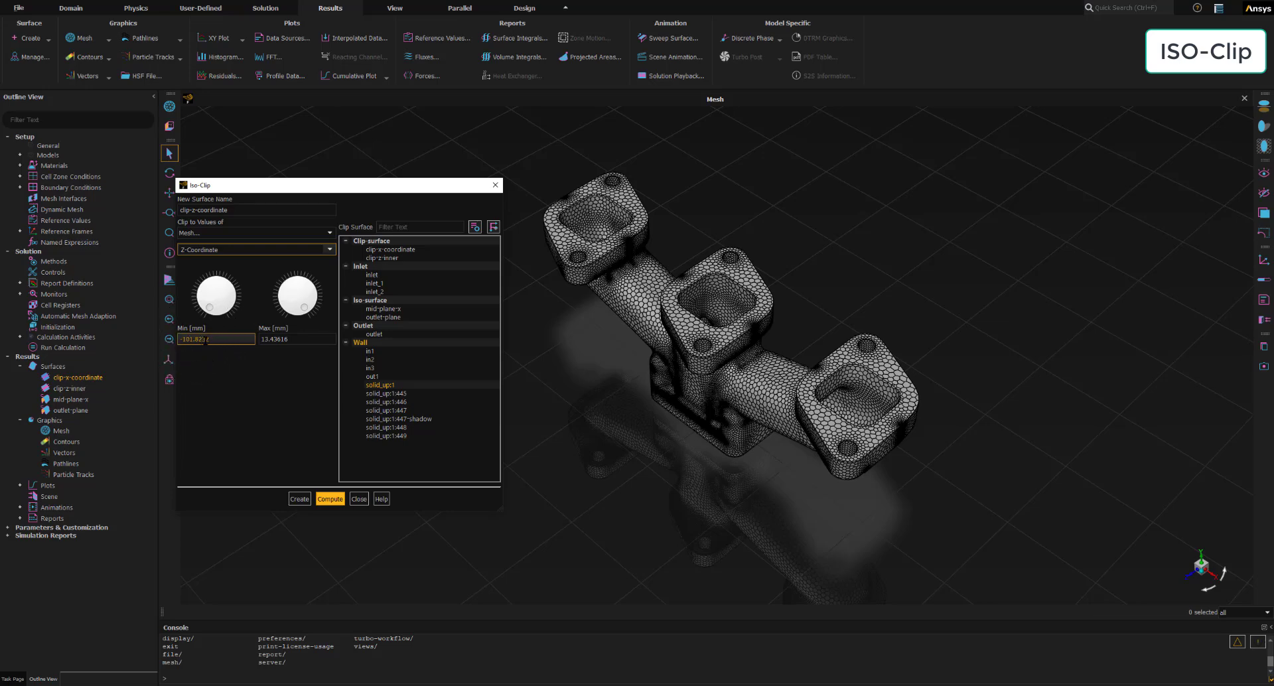
# - Set the Z clip's maximum to -44 mm, create the clip surface, and close the iso-clip definition
pyautogui.click(293, 339)
pyautogui.doubleClick(294, 339)
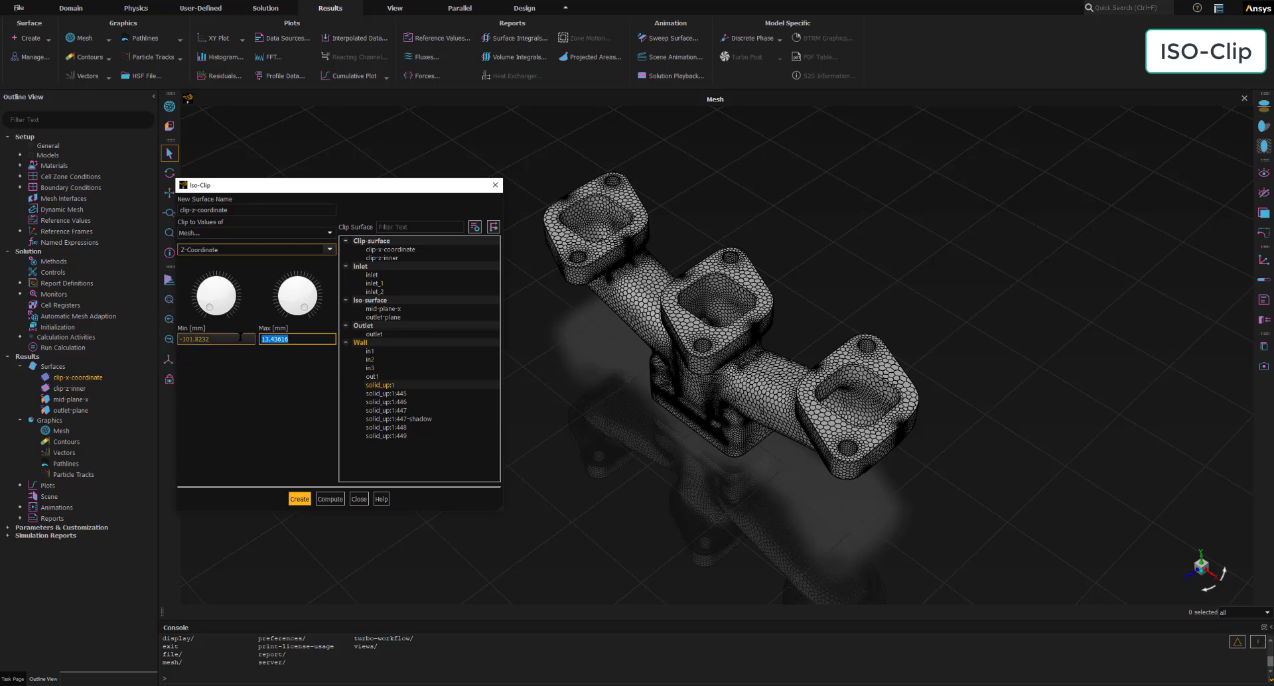
pyautogui.write('-44')
pyautogui.click(240, 337)
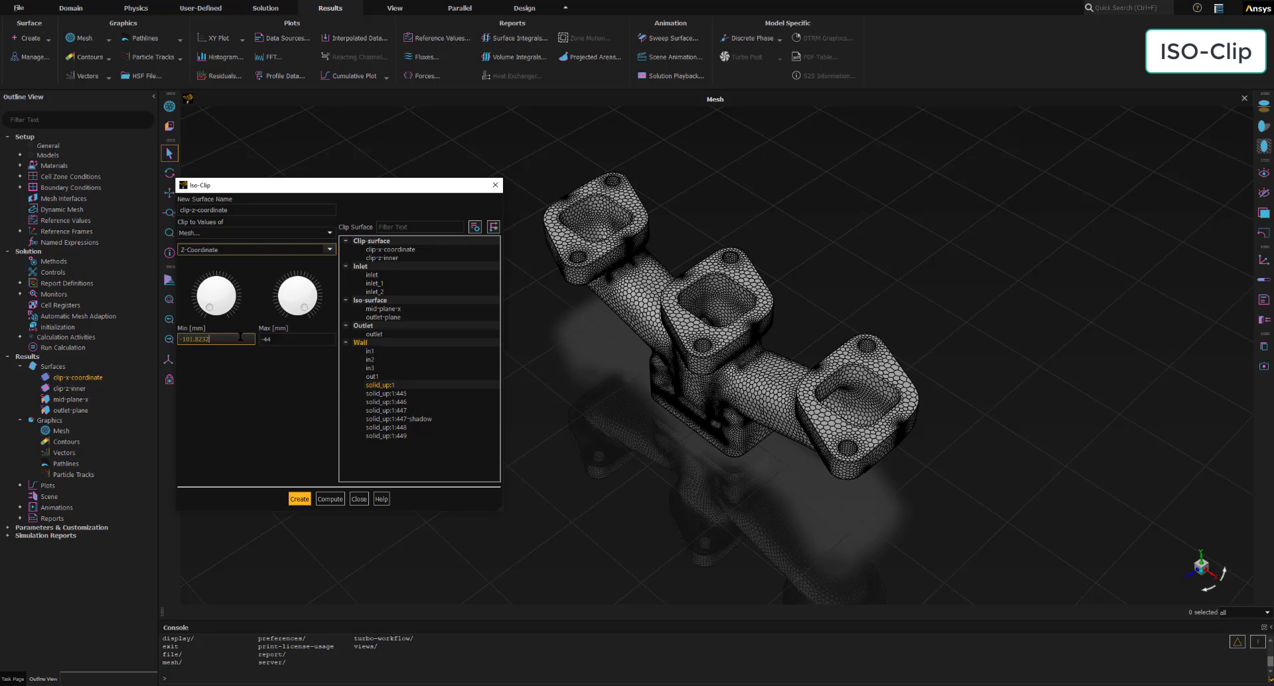
pyautogui.click(243, 379)
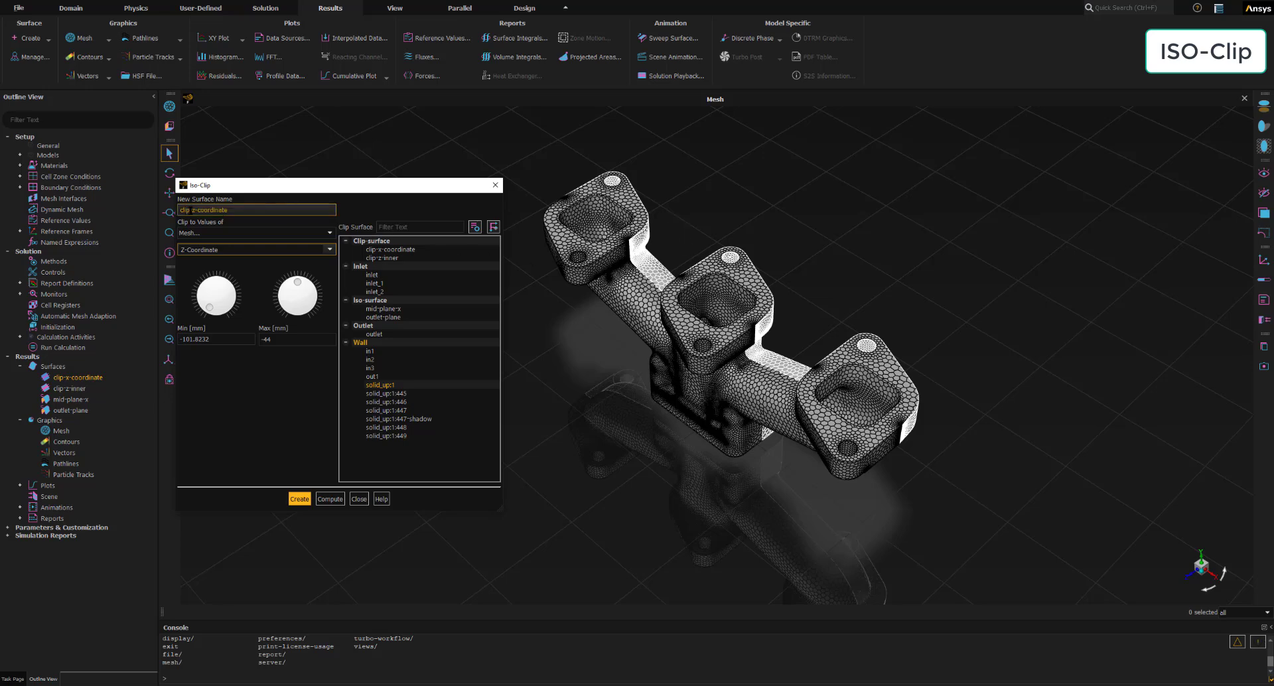
pyautogui.click(300, 499)
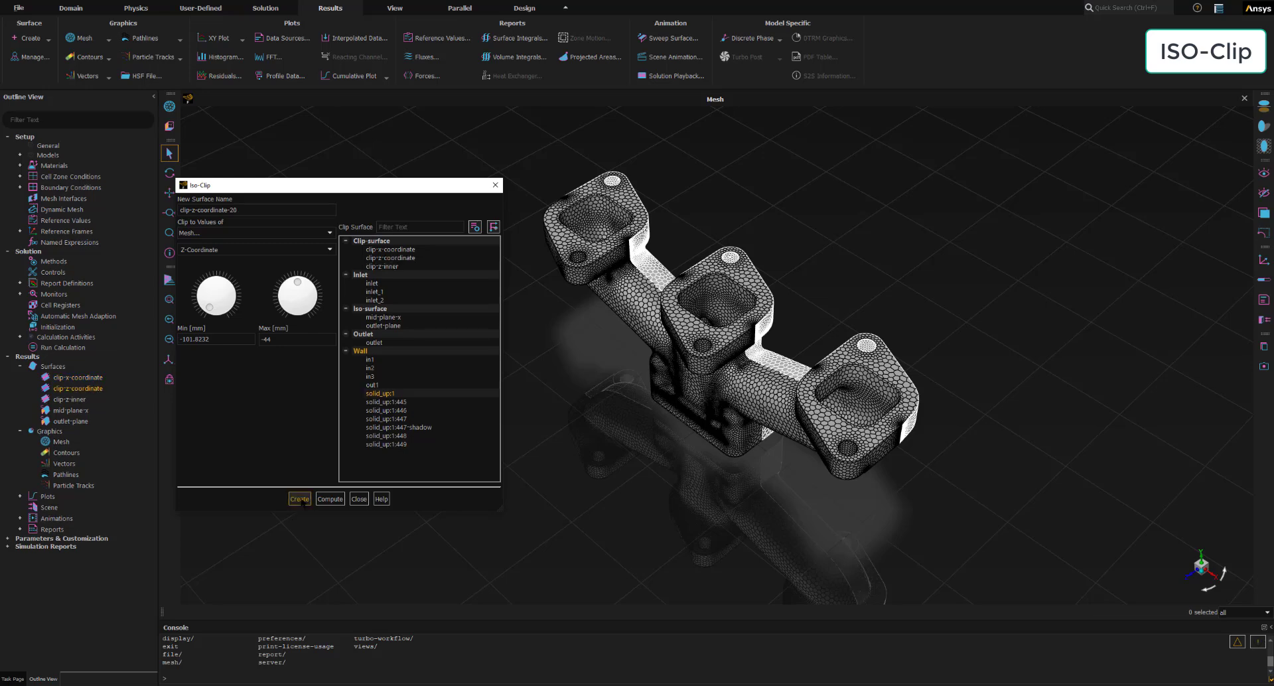
pyautogui.click(358, 498)
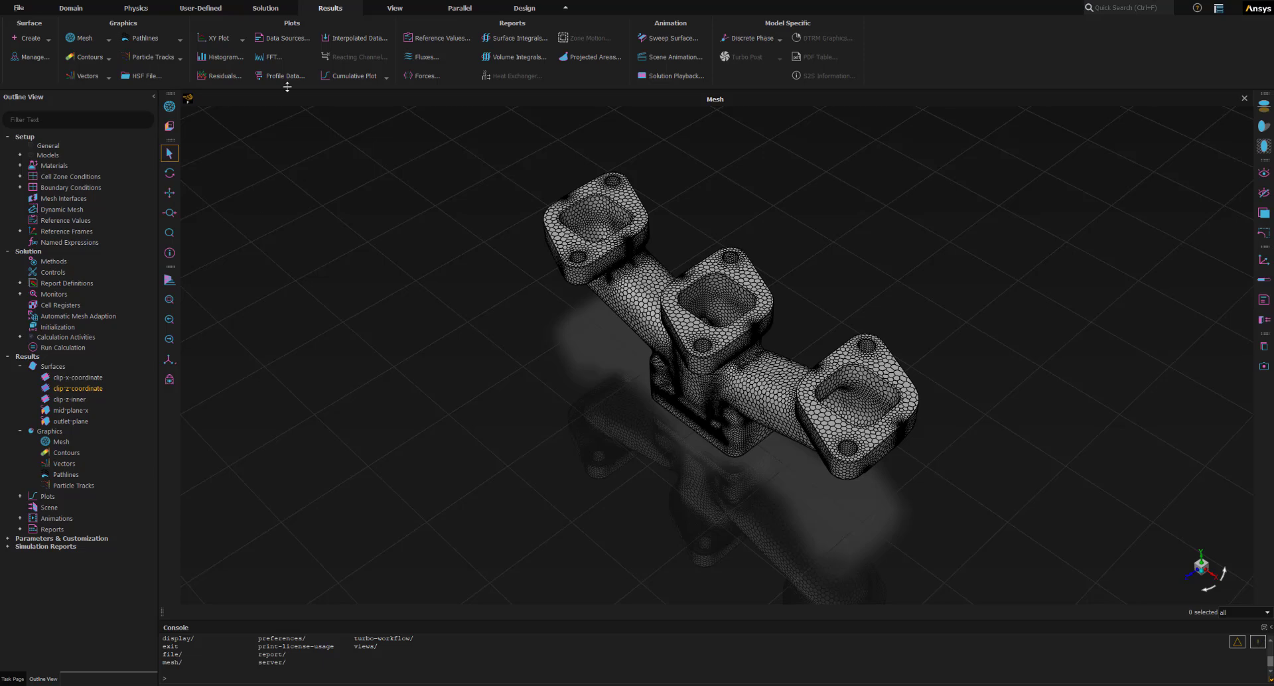
# - Start a Static Temperature contour named contour-temperature, with its dialog enlarged to show the whole surface list
pyautogui.click(90, 57)
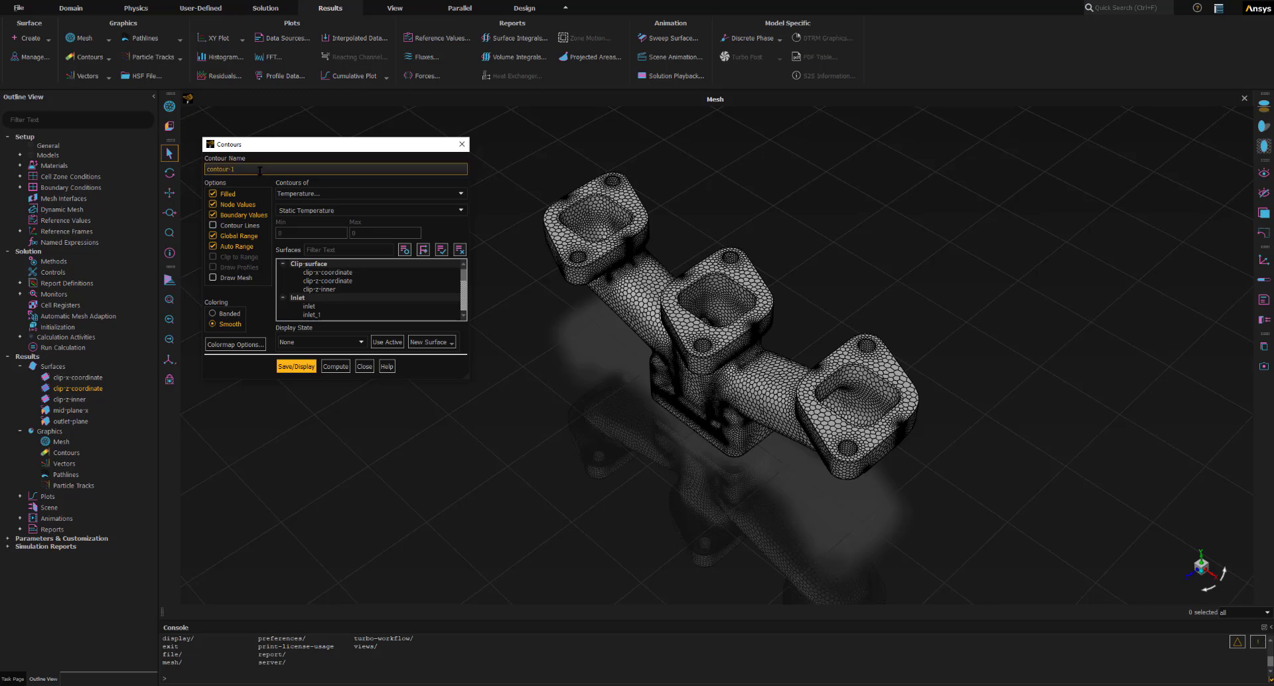
pyautogui.moveTo(260, 171); pyautogui.dragTo(230, 171)
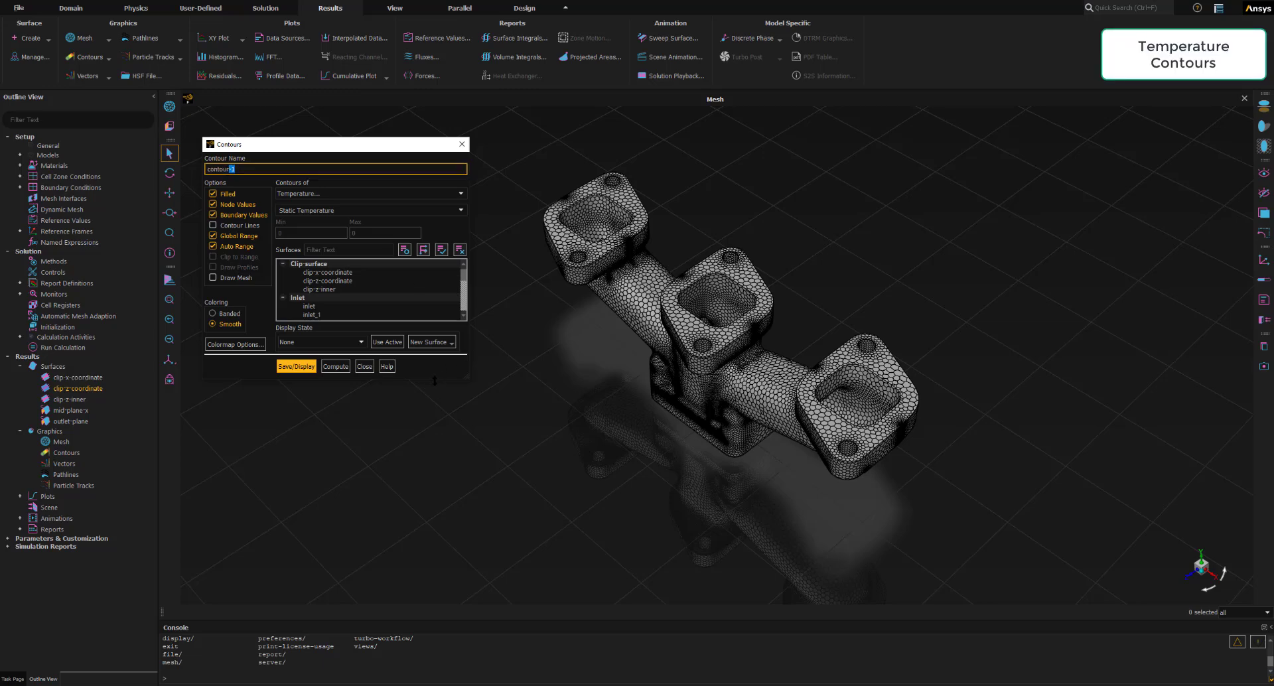
pyautogui.moveTo(434, 380); pyautogui.dragTo(426, 605)
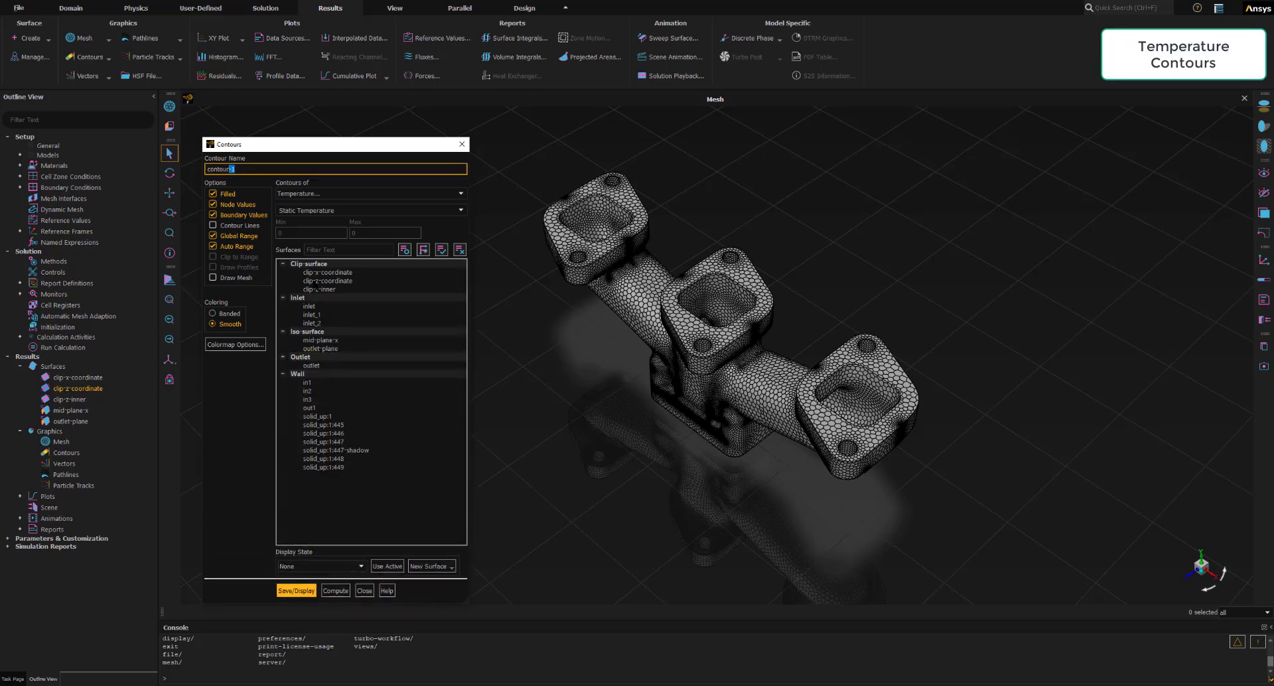
pyautogui.click(325, 272)
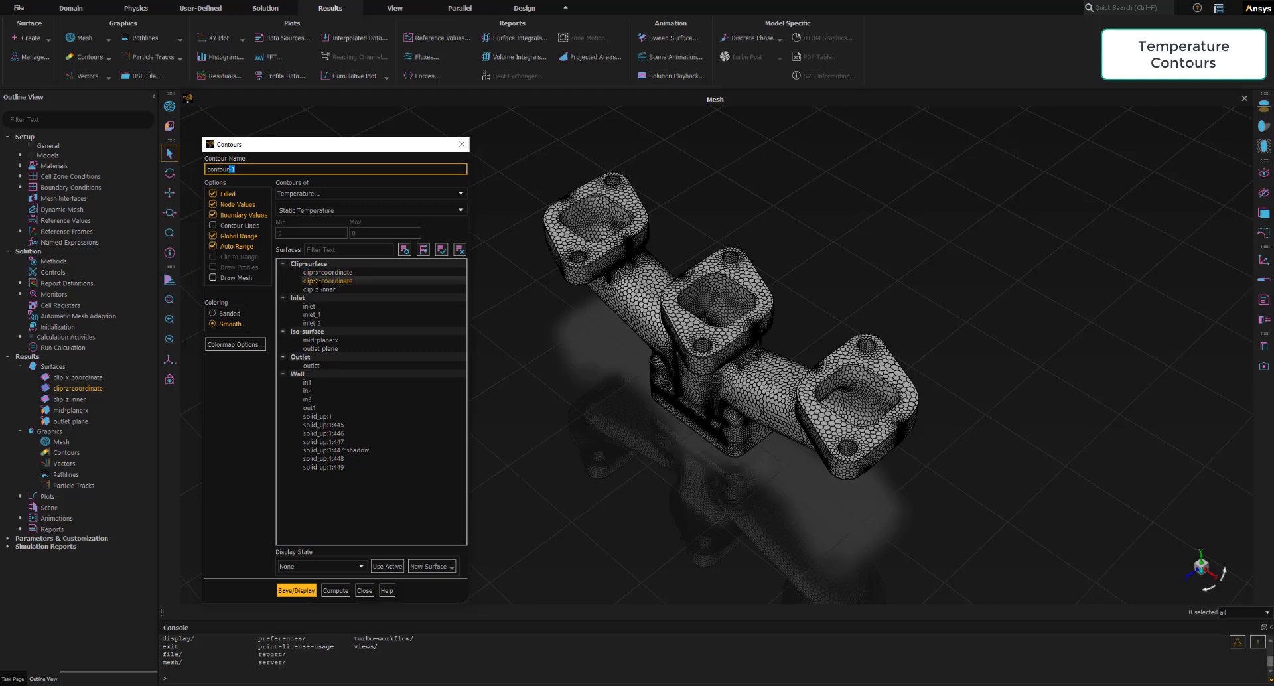
pyautogui.click(319, 281)
pyautogui.moveTo(232, 170); pyautogui.dragTo(206, 170)
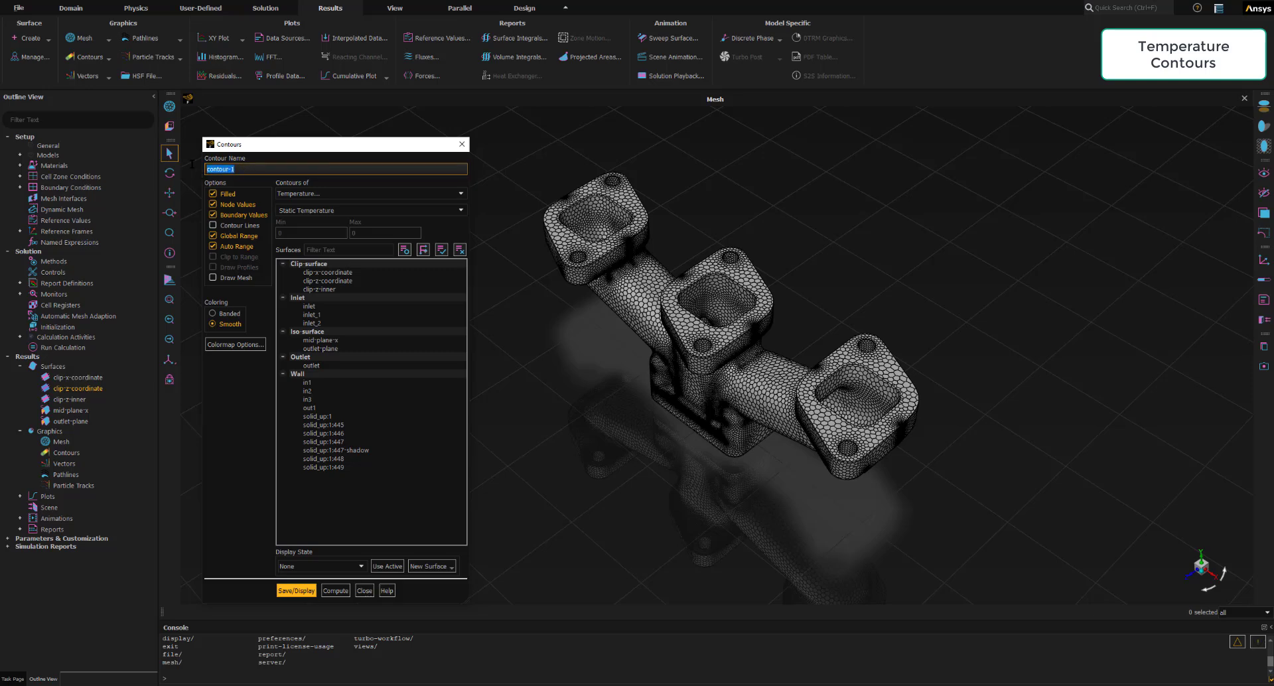
pyautogui.write('contour-temperature')
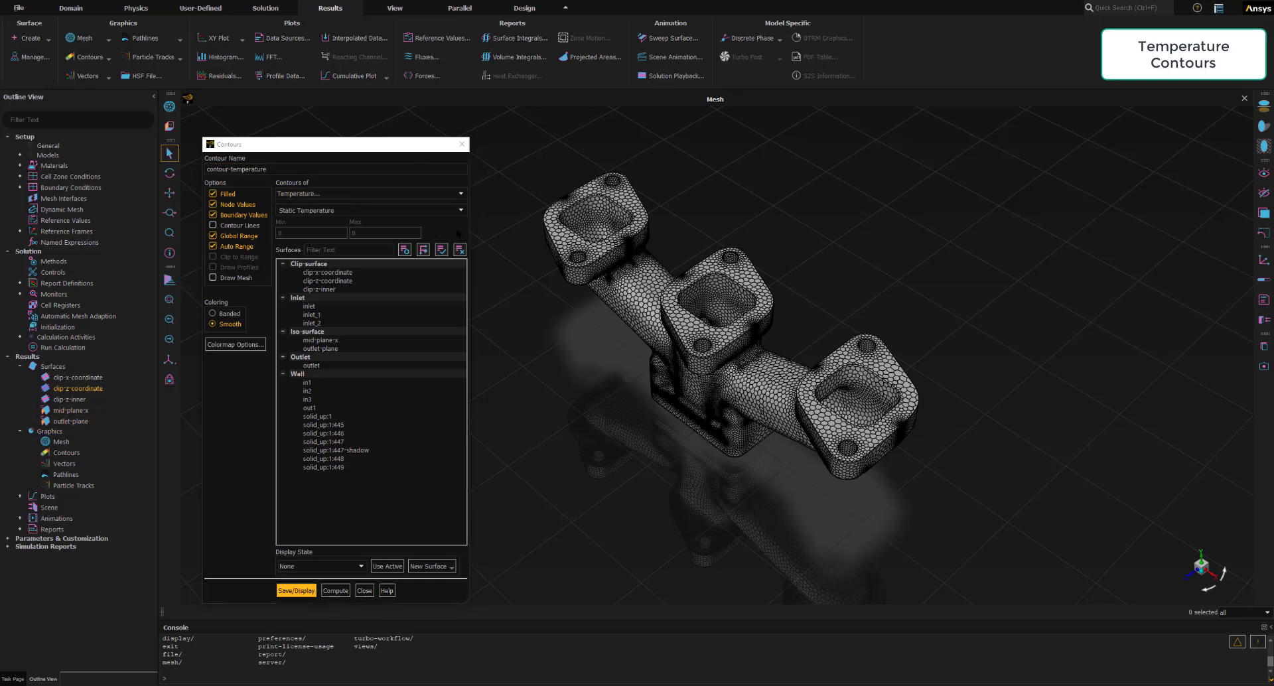
# - Clear the temperature contour's surface selection and choose the mid-plane-x and outlet-plane iso-surfaces for it
pyautogui.click(462, 252)
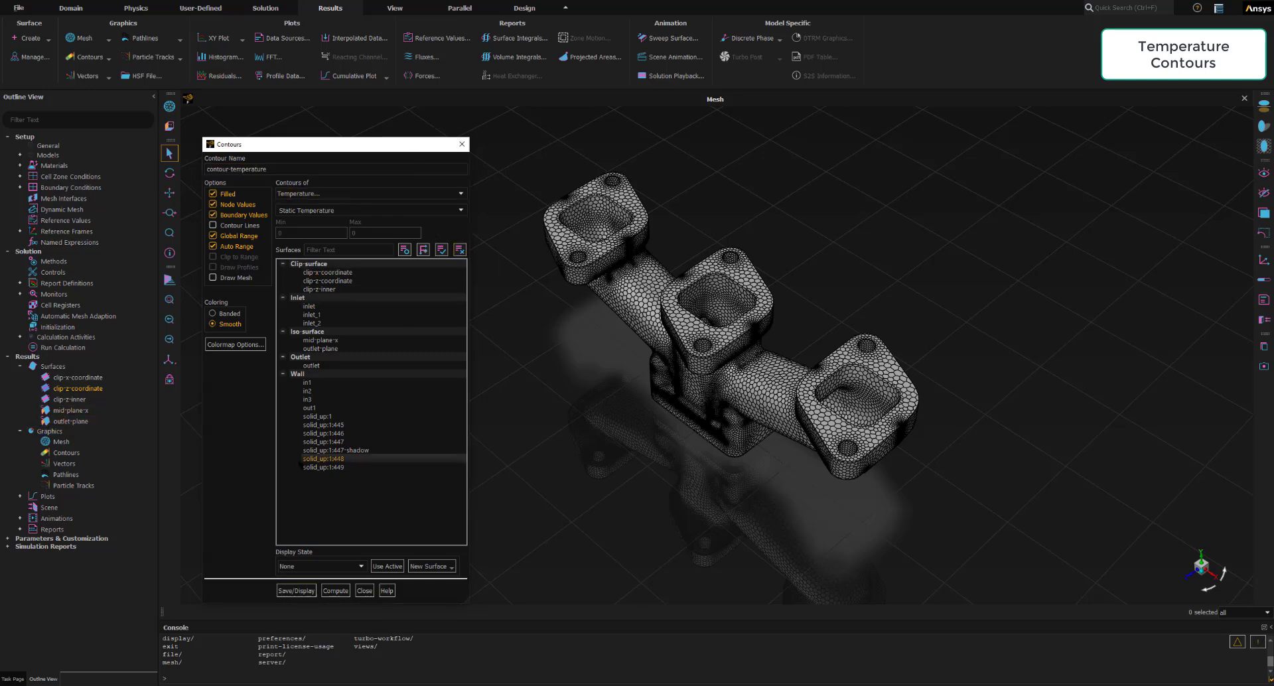
pyautogui.click(318, 339)
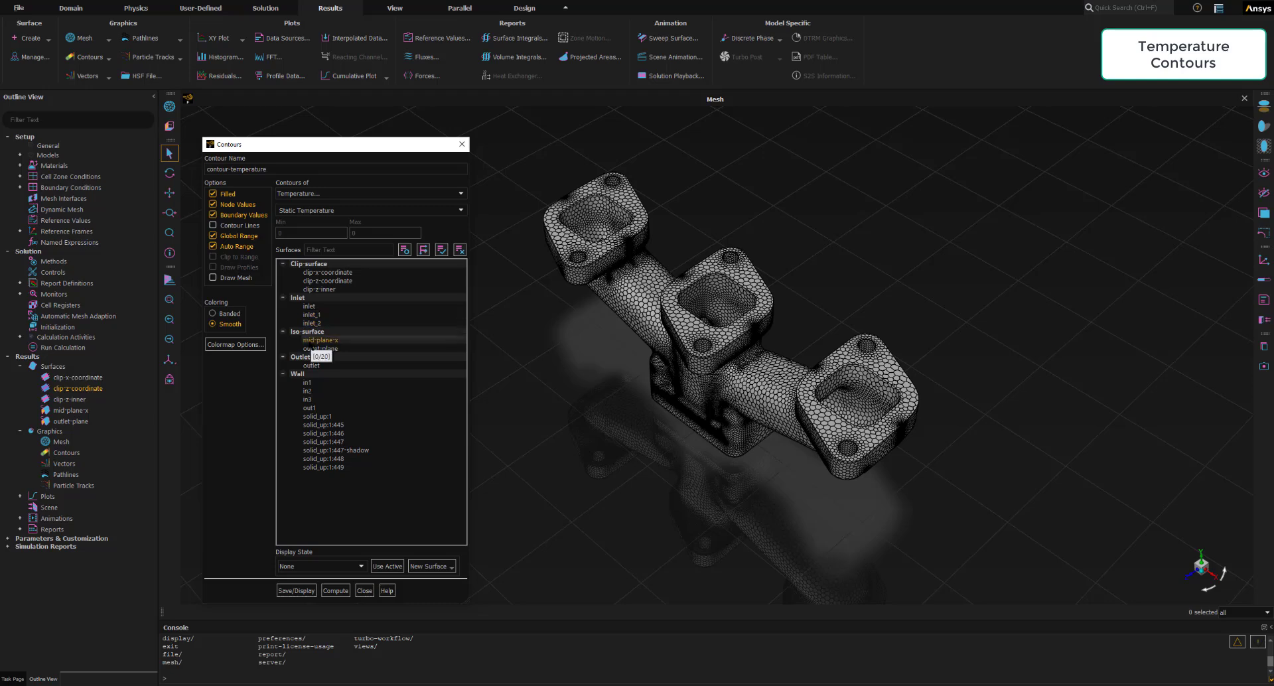
pyautogui.click(317, 341)
pyautogui.click(337, 349)
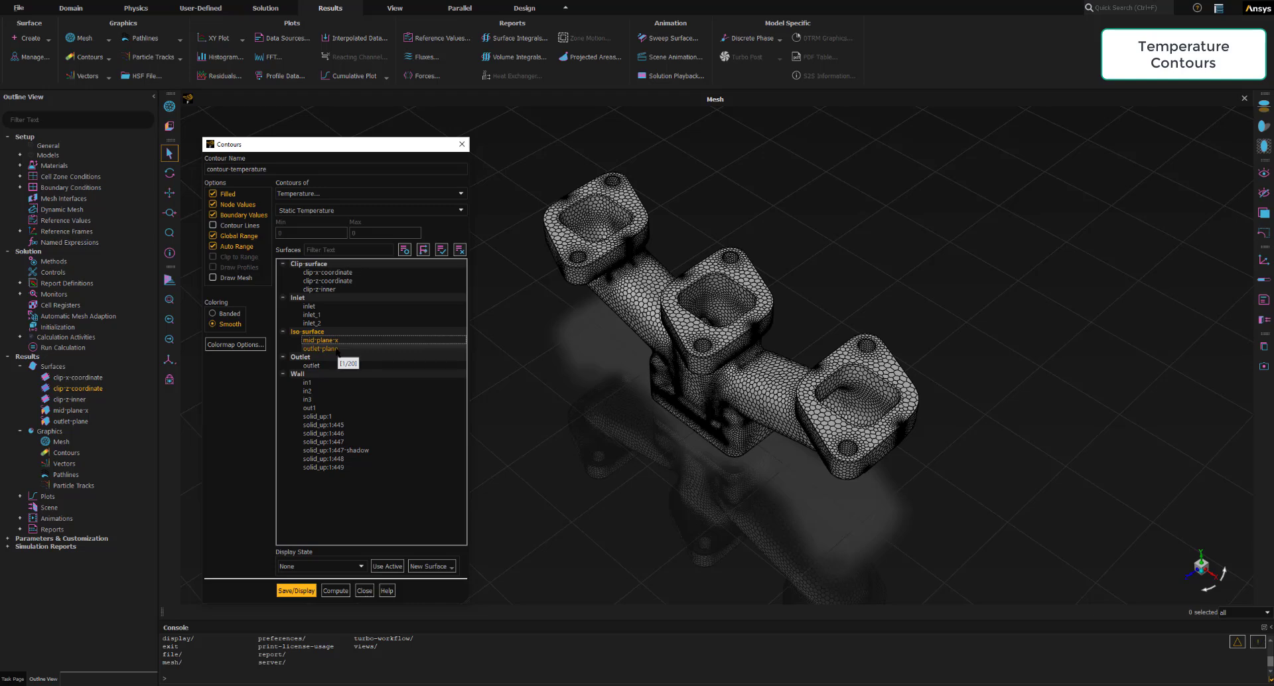
pyautogui.click(336, 349)
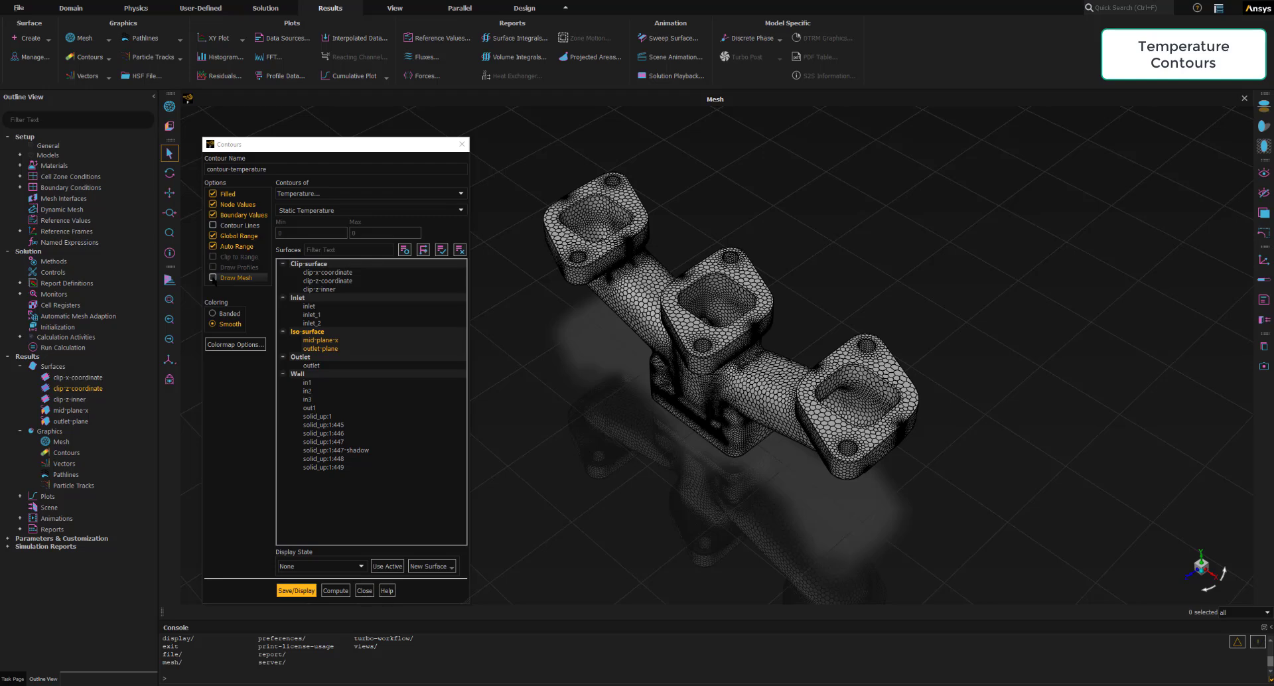
# - Turn on the mesh overlay for the temperature contour, display only clip-x-coordinate as its mesh surface, and close the mesh display settings
pyautogui.click(213, 278)
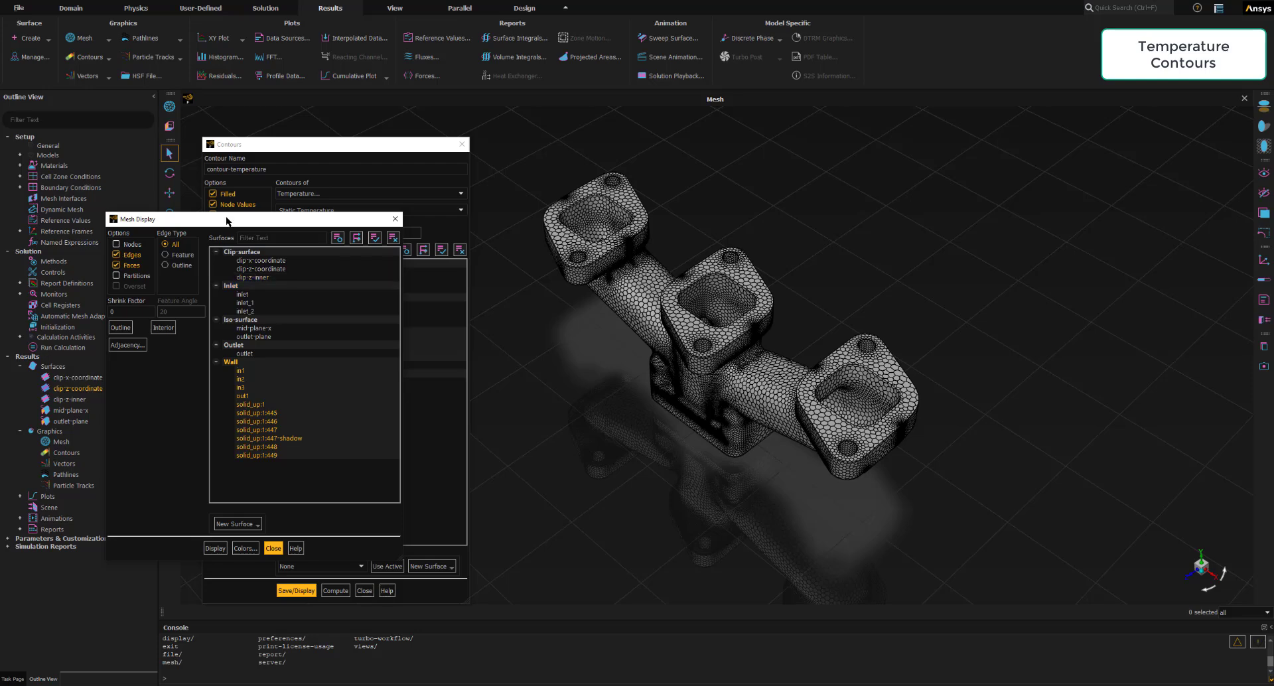
pyautogui.moveTo(225, 213); pyautogui.dragTo(230, 154)
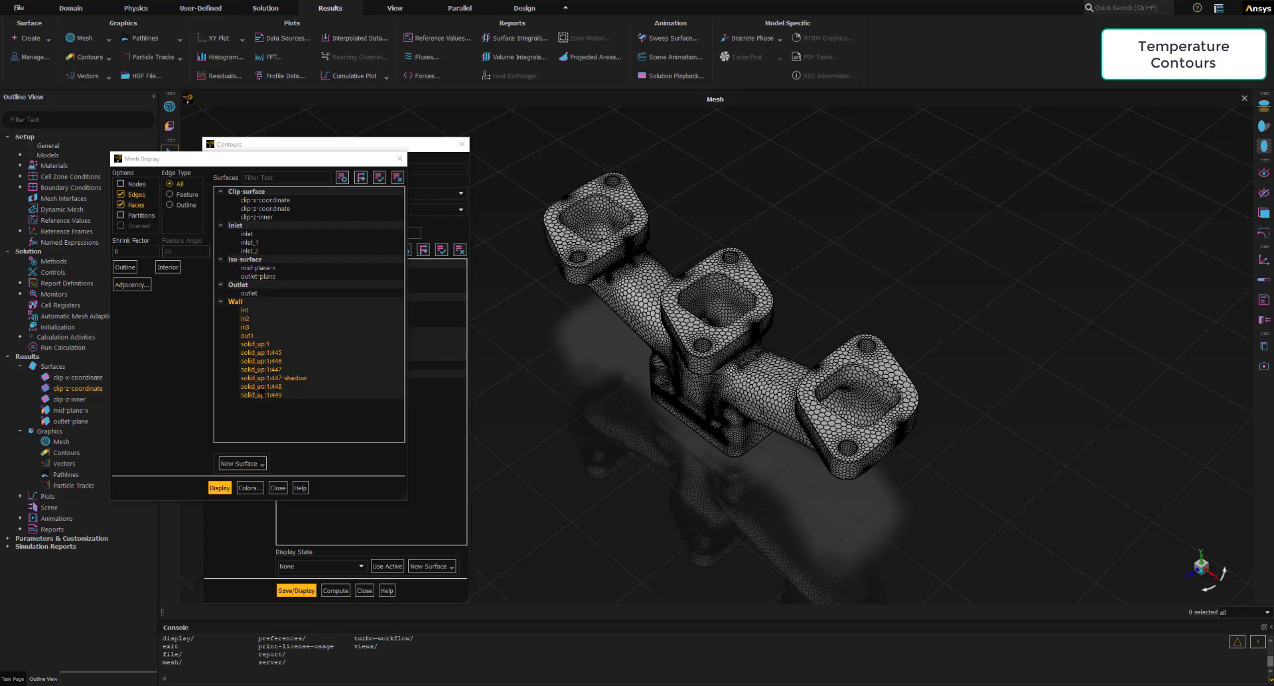
pyautogui.click(396, 178)
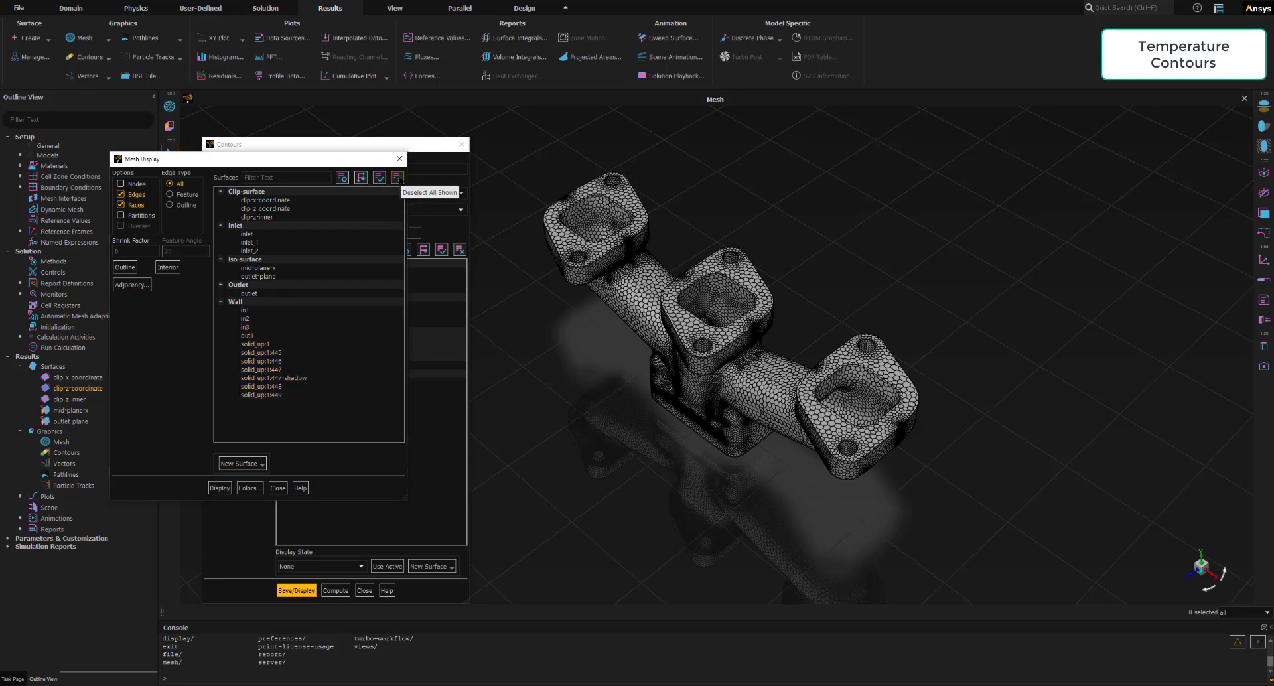
pyautogui.click(265, 199)
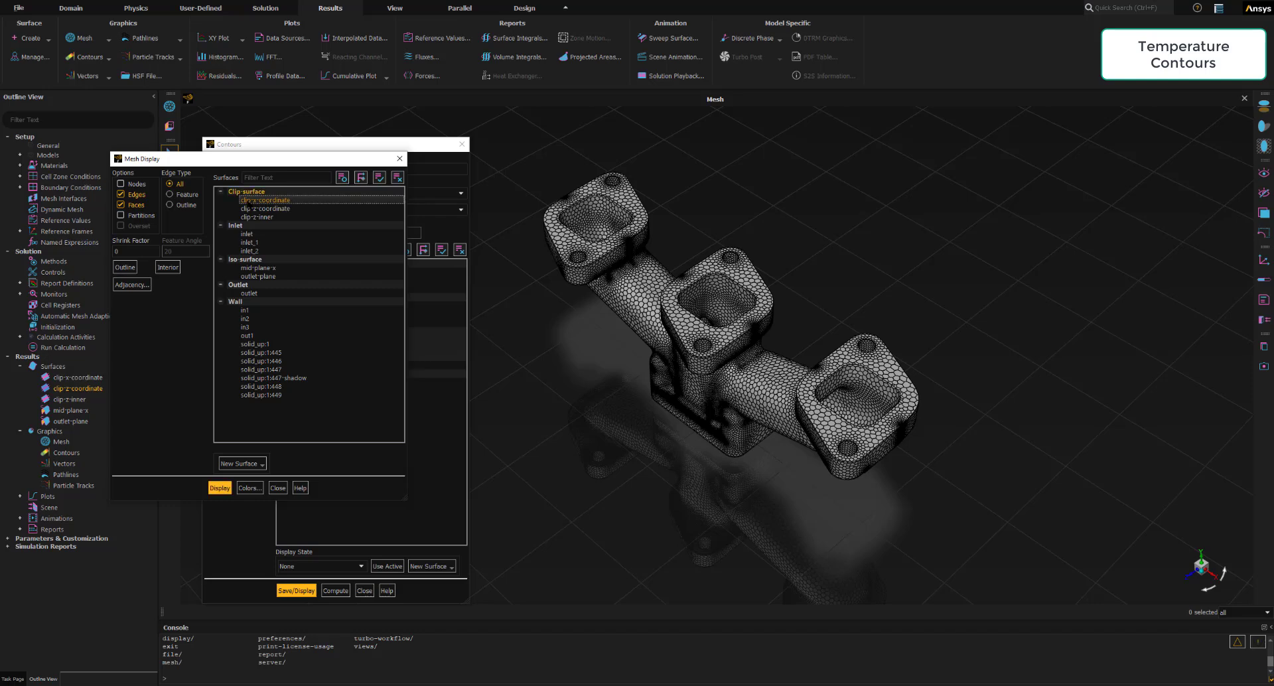
pyautogui.click(220, 489)
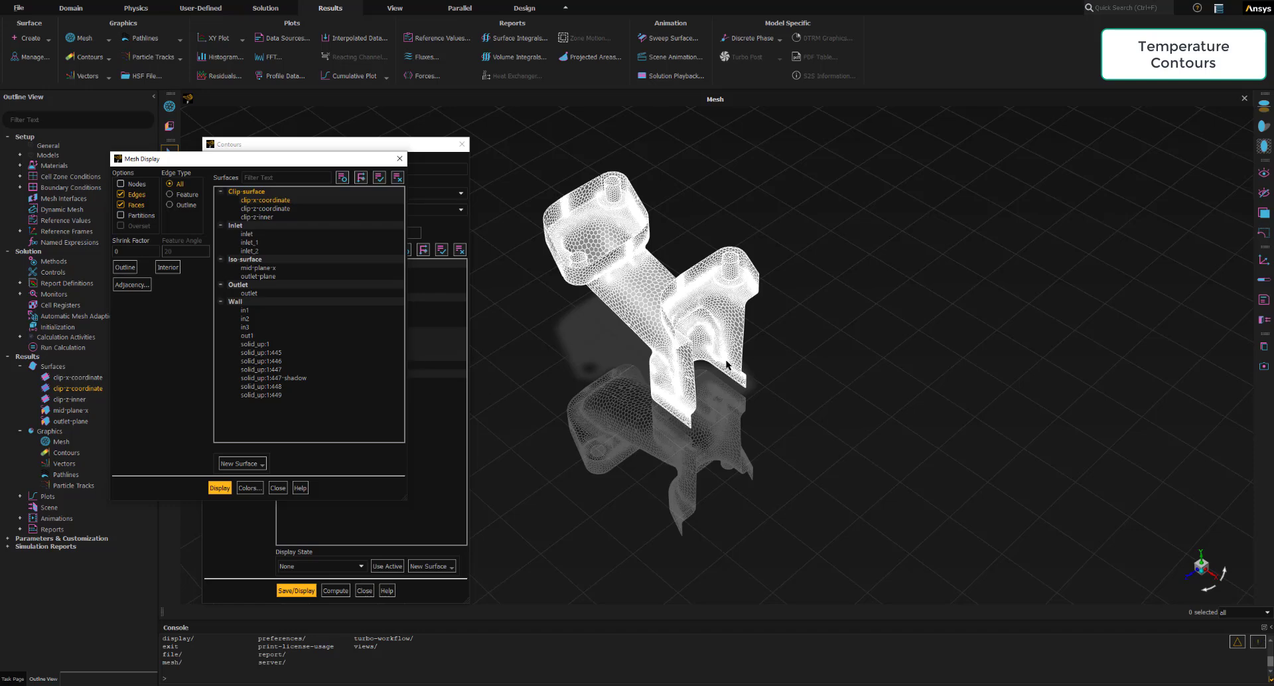
pyautogui.click(278, 488)
# - Save and display contour-temperature over the clipped mesh, inspect the result, and close the contour definition
pyautogui.moveTo(378, 140); pyautogui.dragTo(383, 52)
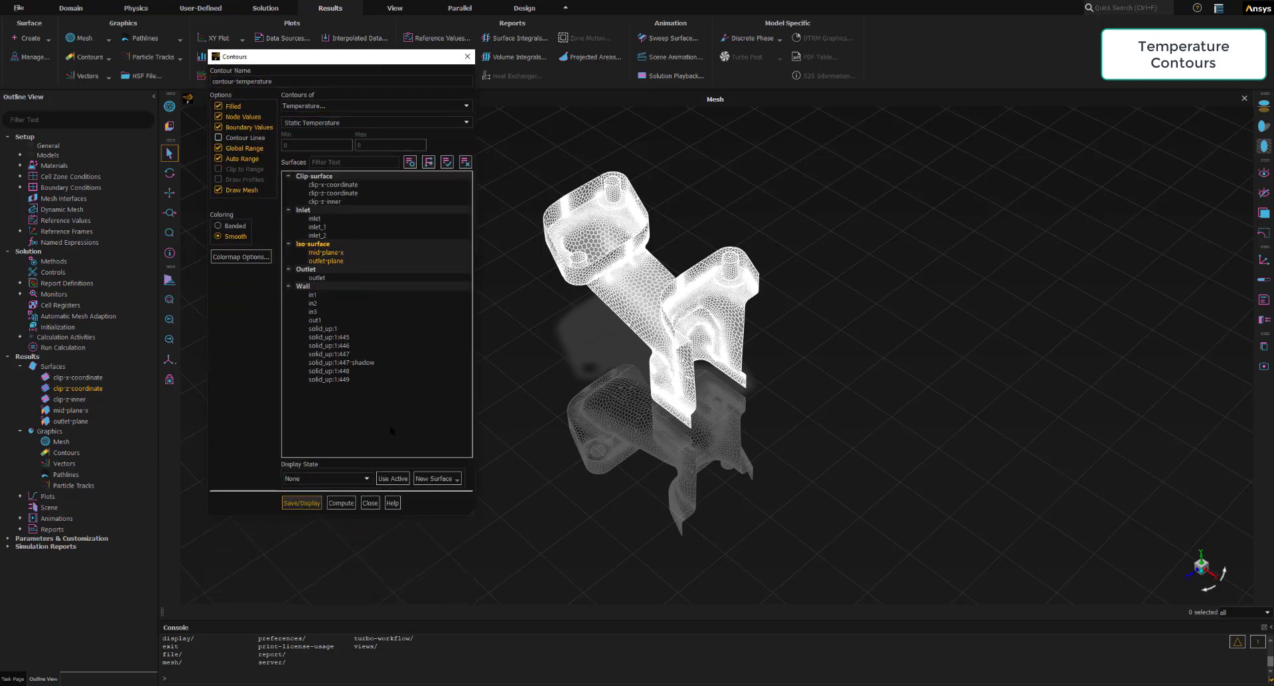
pyautogui.click(299, 507)
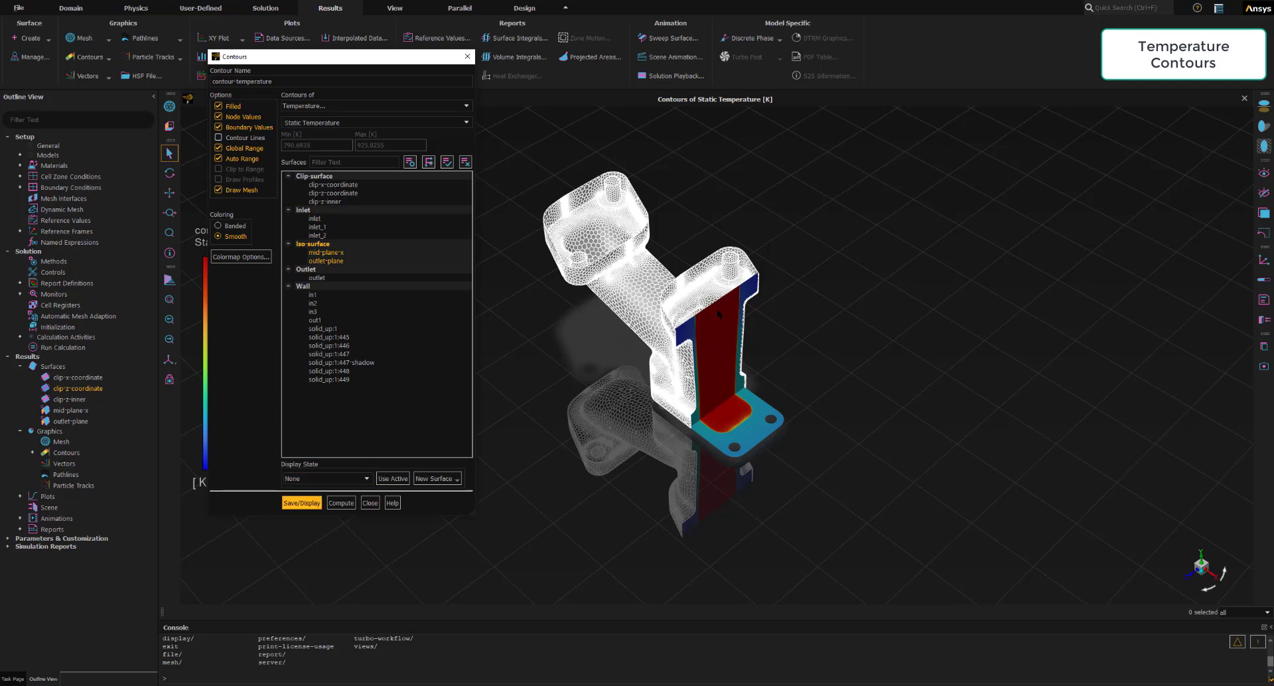
pyautogui.moveTo(337, 61); pyautogui.dragTo(1013, 108)
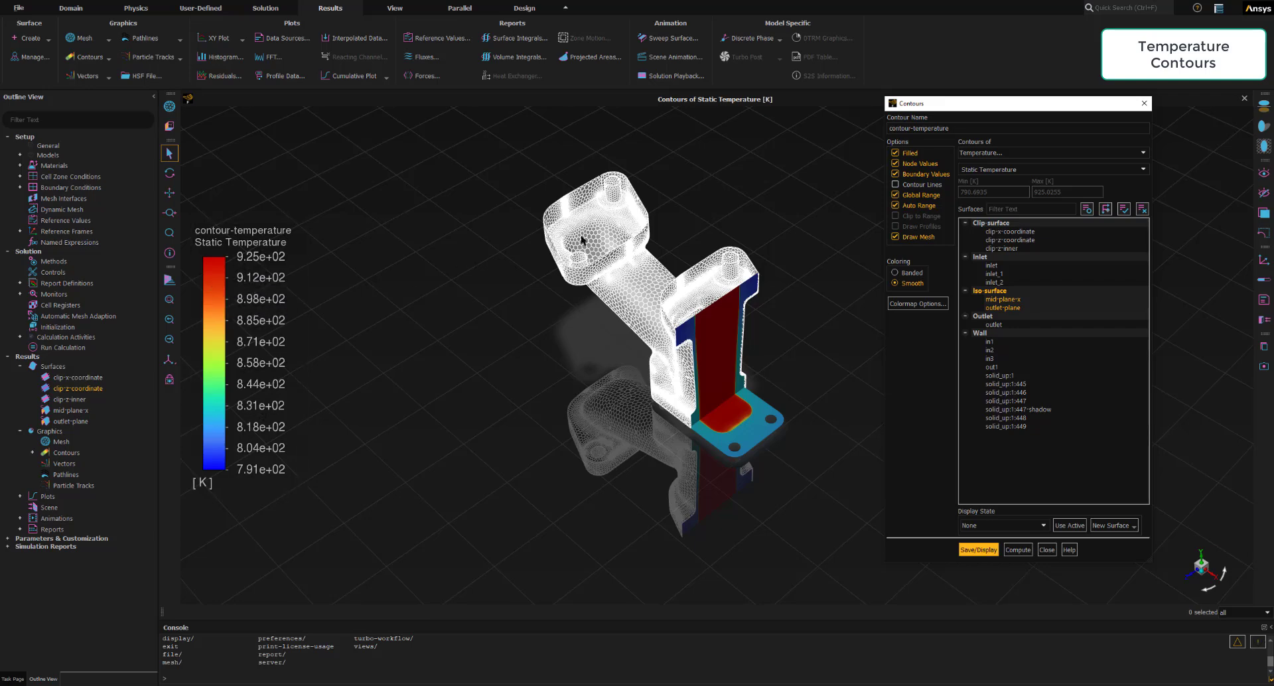
pyautogui.scroll(2, 763, 438)
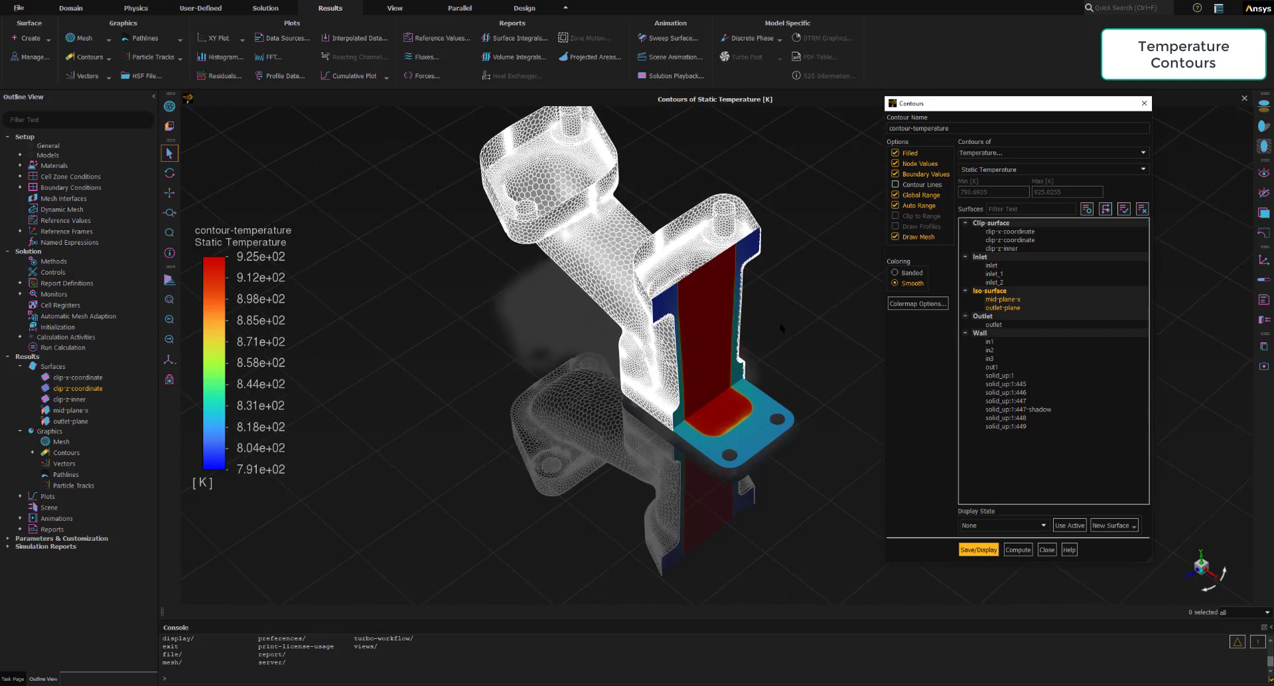
pyautogui.scroll(-2, 696, 126)
pyautogui.scroll(2, 656, 114)
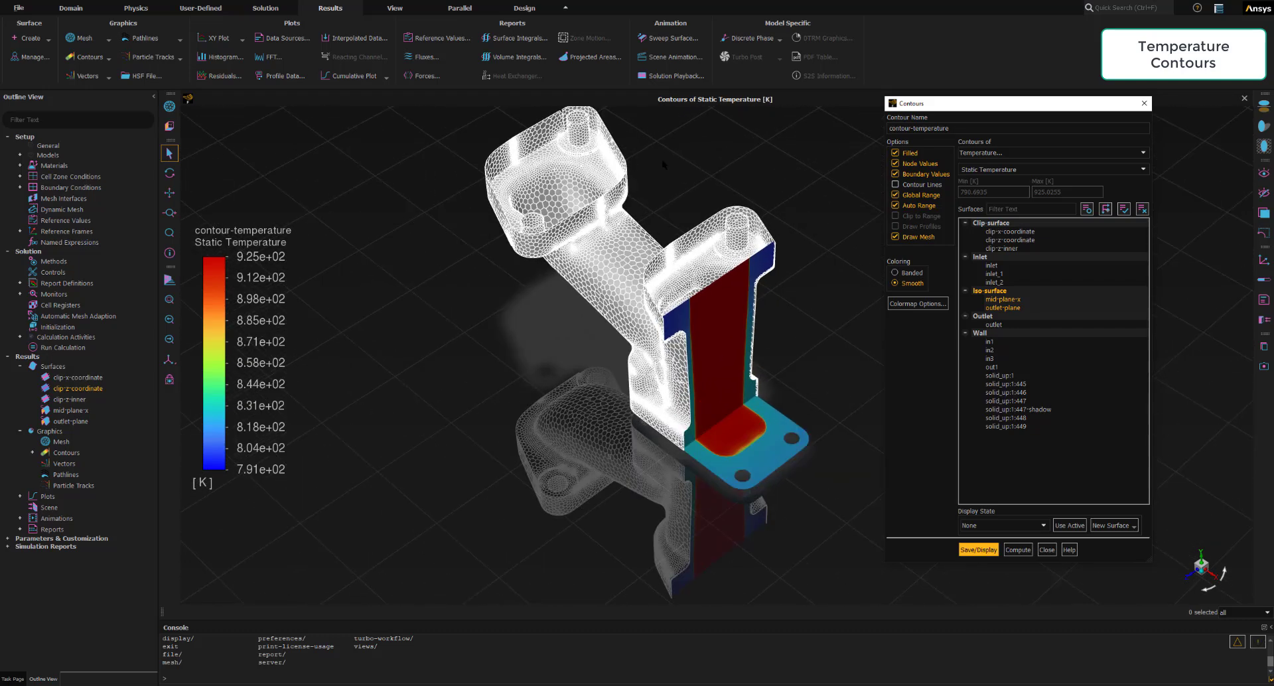
pyautogui.click(31, 454)
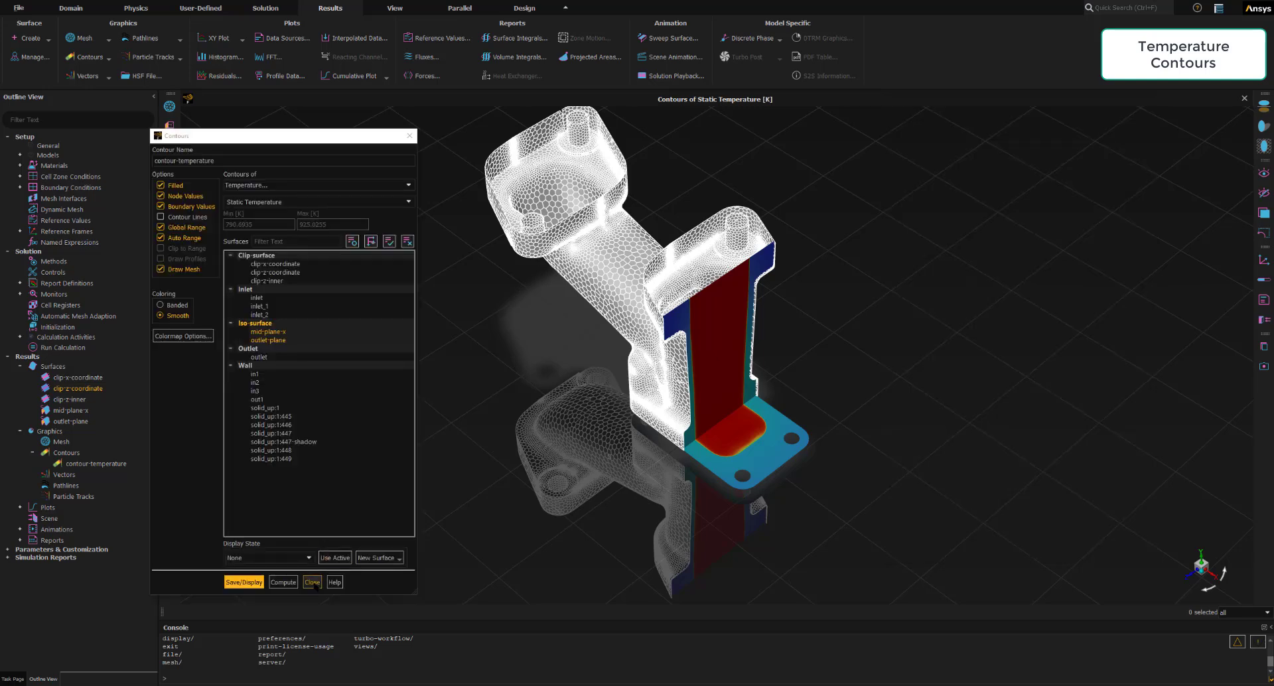
pyautogui.click(312, 583)
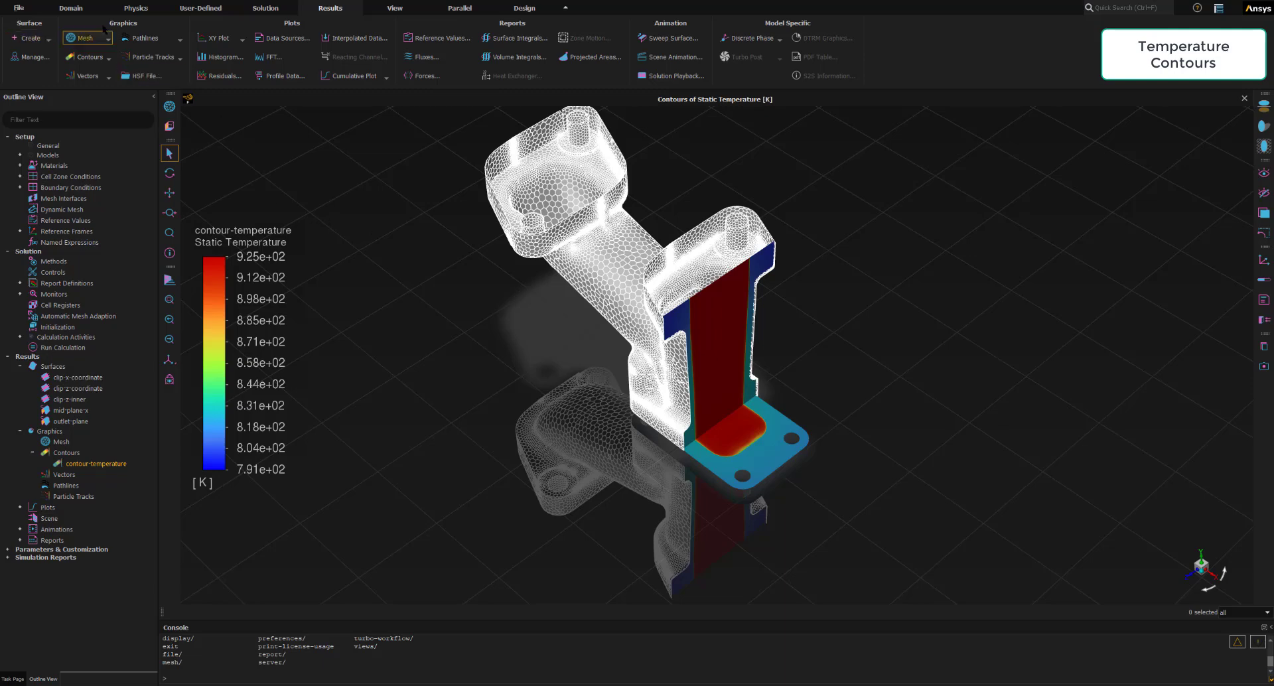
# - Start a second Static Temperature contour named contour-temperature-manifold, with its dialog arranged to show all surfaces
pyautogui.click(85, 57)
pyautogui.click(80, 71)
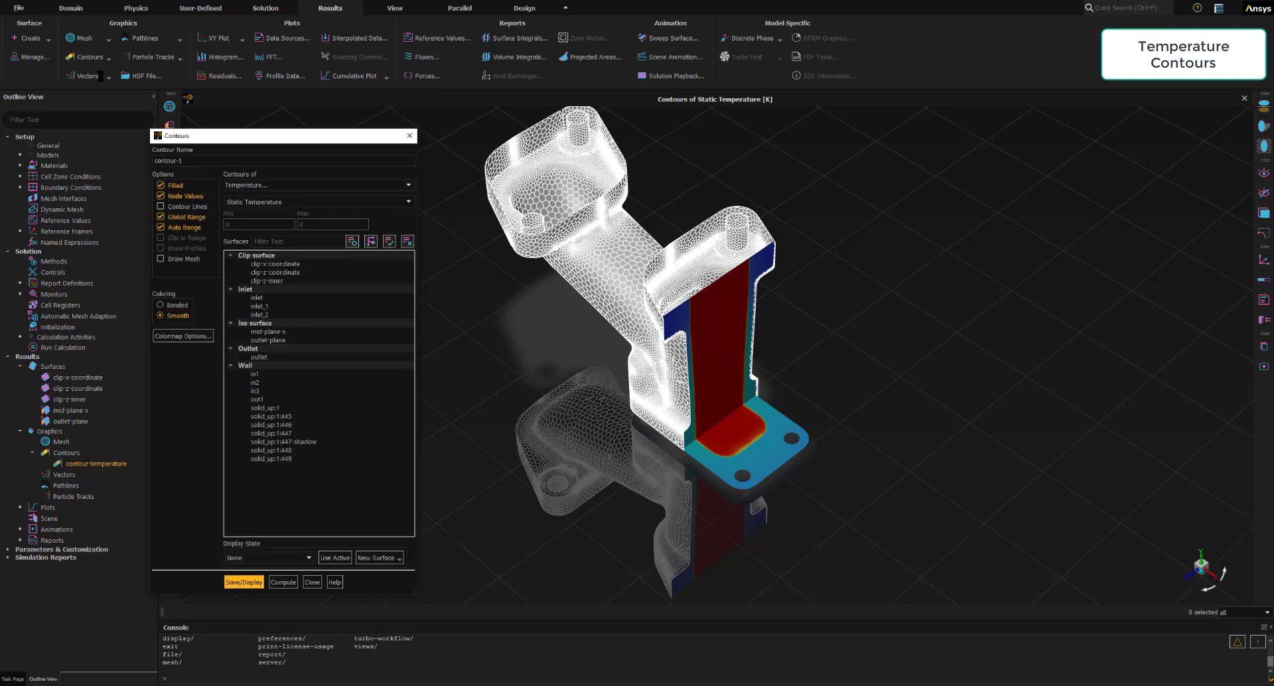
pyautogui.moveTo(402, 370); pyautogui.dragTo(402, 582)
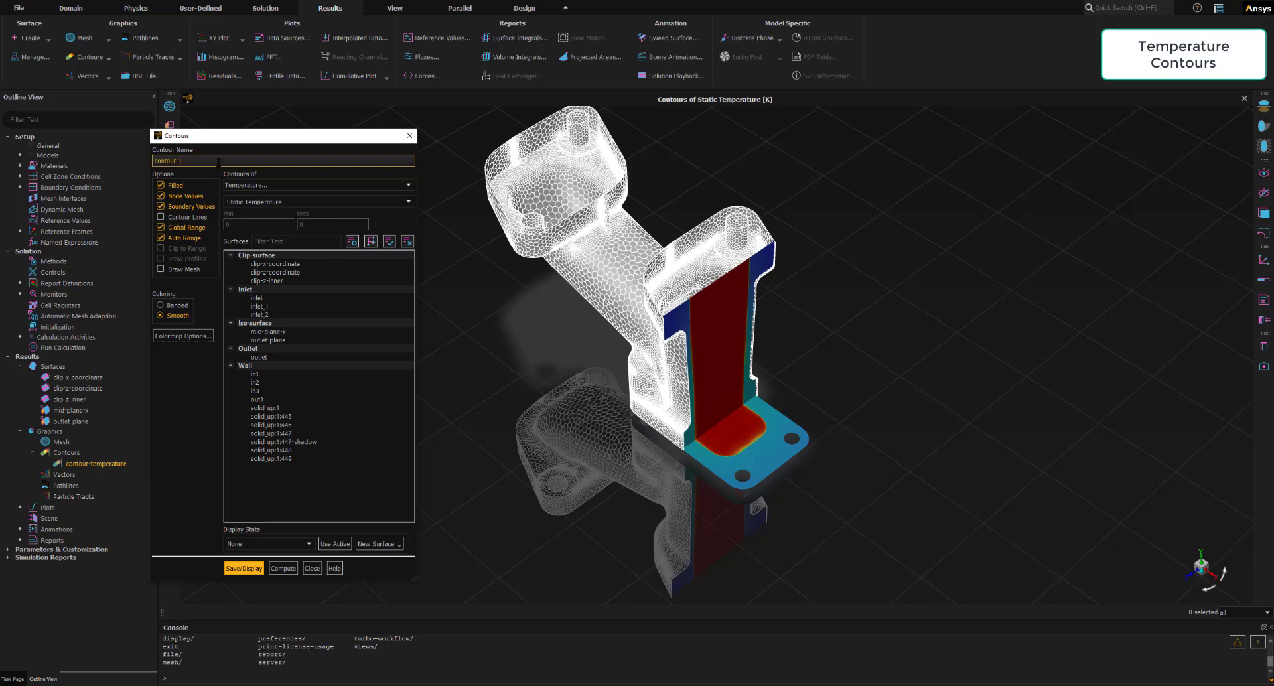
pyautogui.press('BackSpace')
pyautogui.write('temperature-manifold')
pyautogui.moveTo(263, 137); pyautogui.dragTo(330, 85)
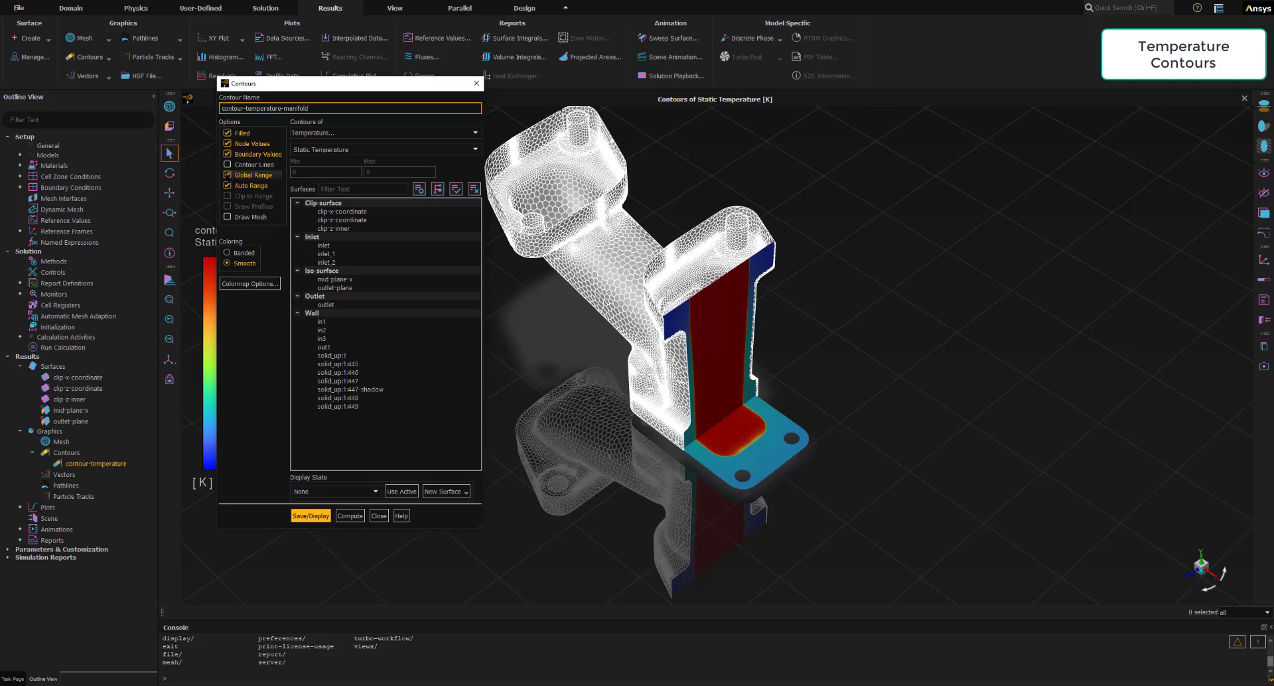
# - Turn off the global range, choose all wall surfaces, and save and display the manifold temperature contour
pyautogui.click(227, 175)
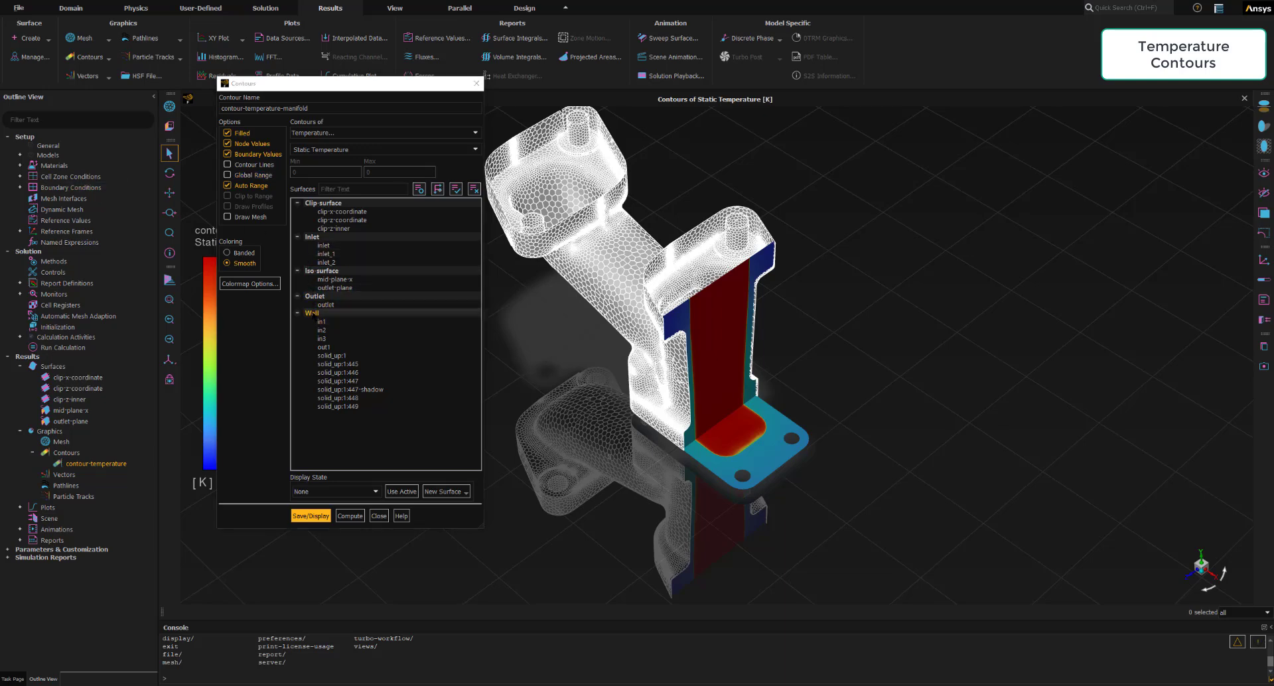
pyautogui.click(312, 313)
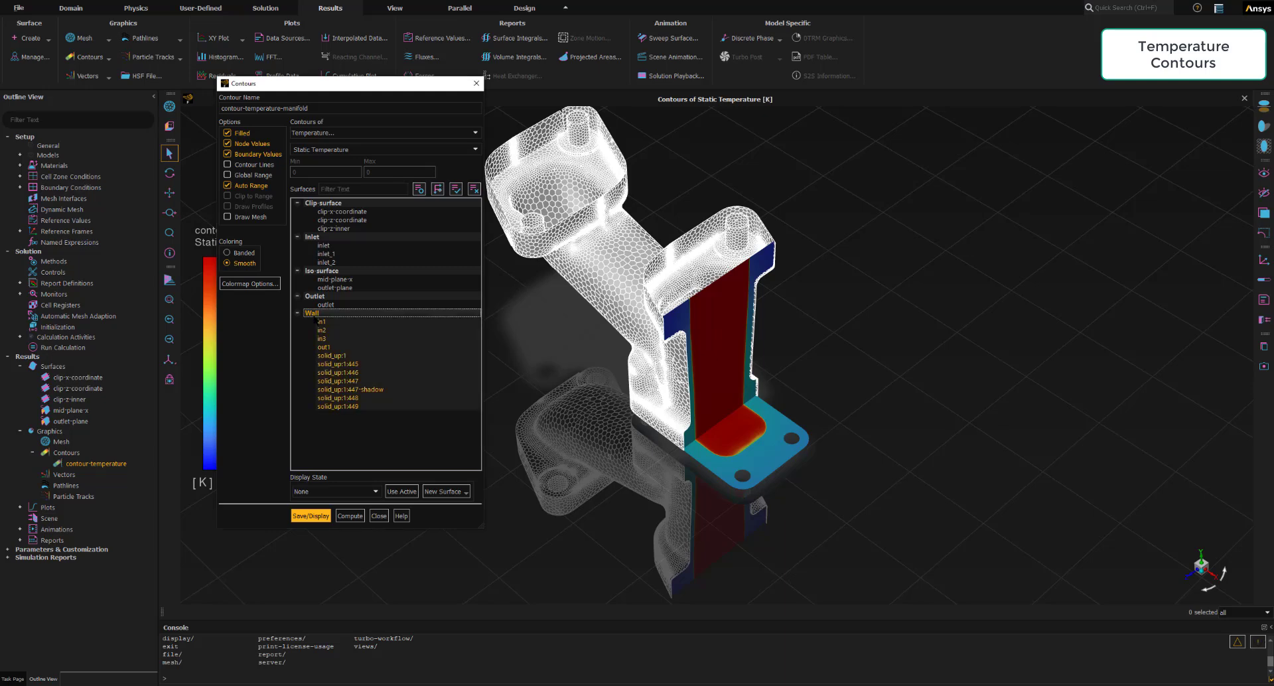
pyautogui.click(306, 516)
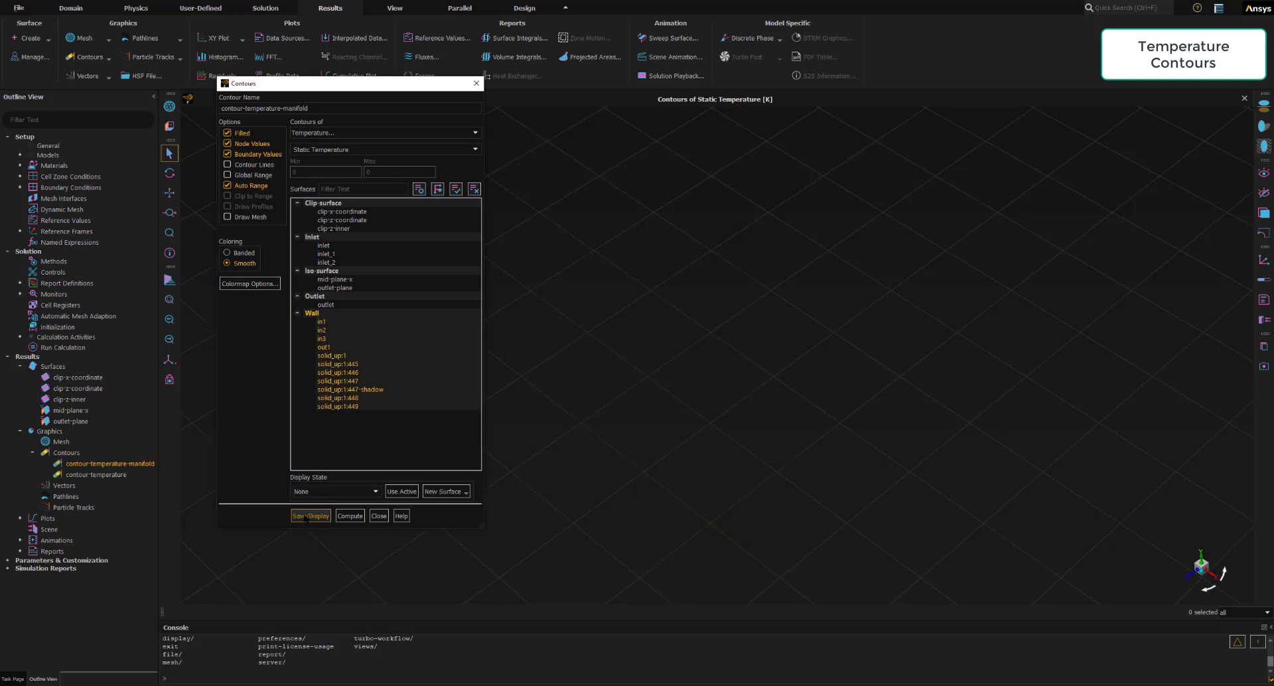
pyautogui.moveTo(402, 89); pyautogui.dragTo(1178, 92)
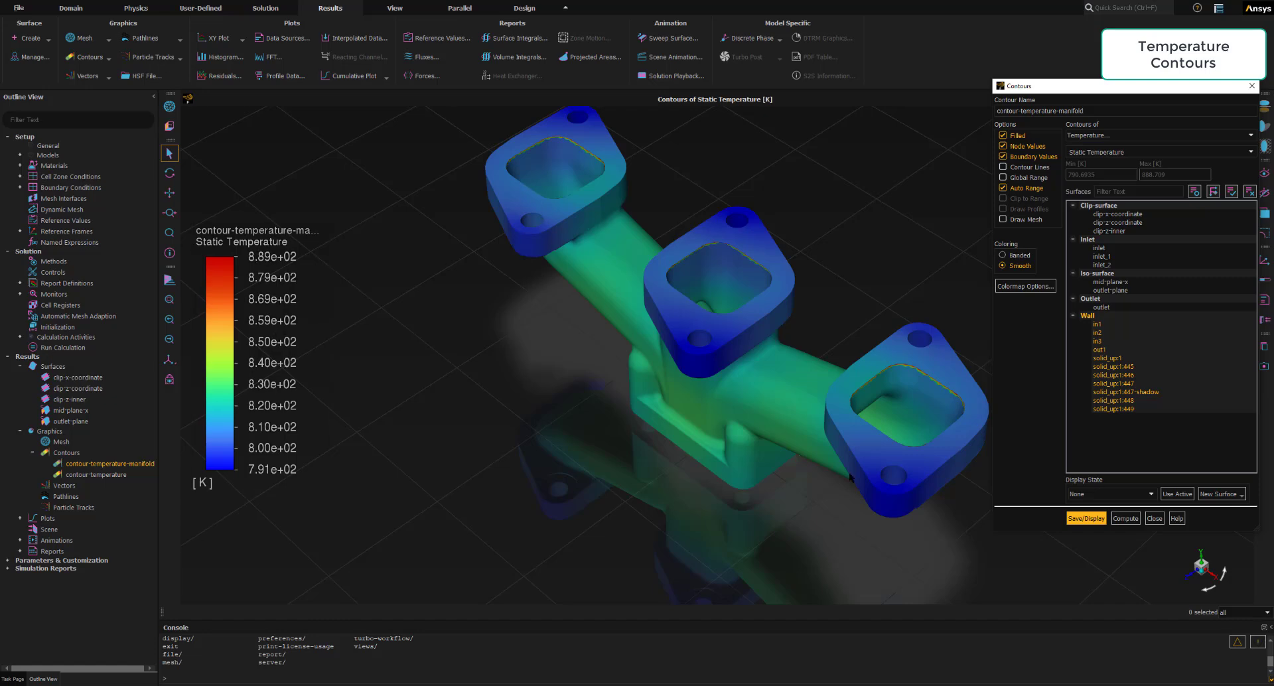
# - Redisplay the manifold contour with the global range on for comparison, and restore its non-global range
pyautogui.click(1101, 308)
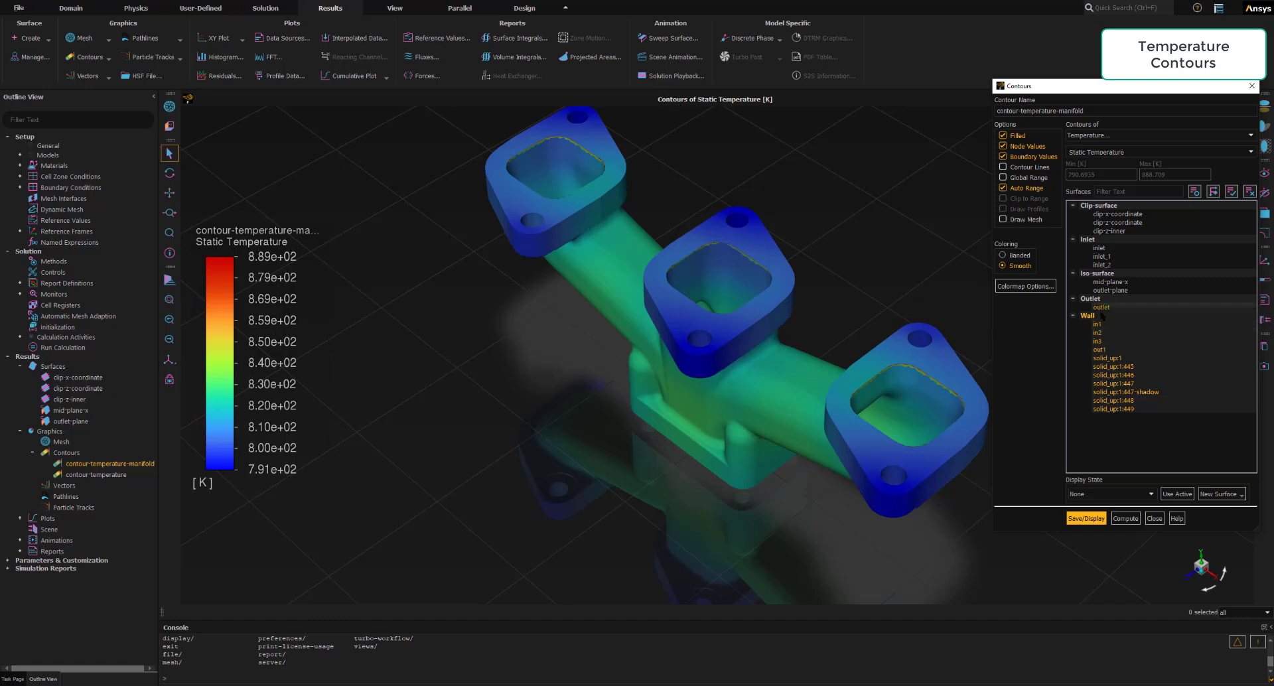
pyautogui.click(1100, 308)
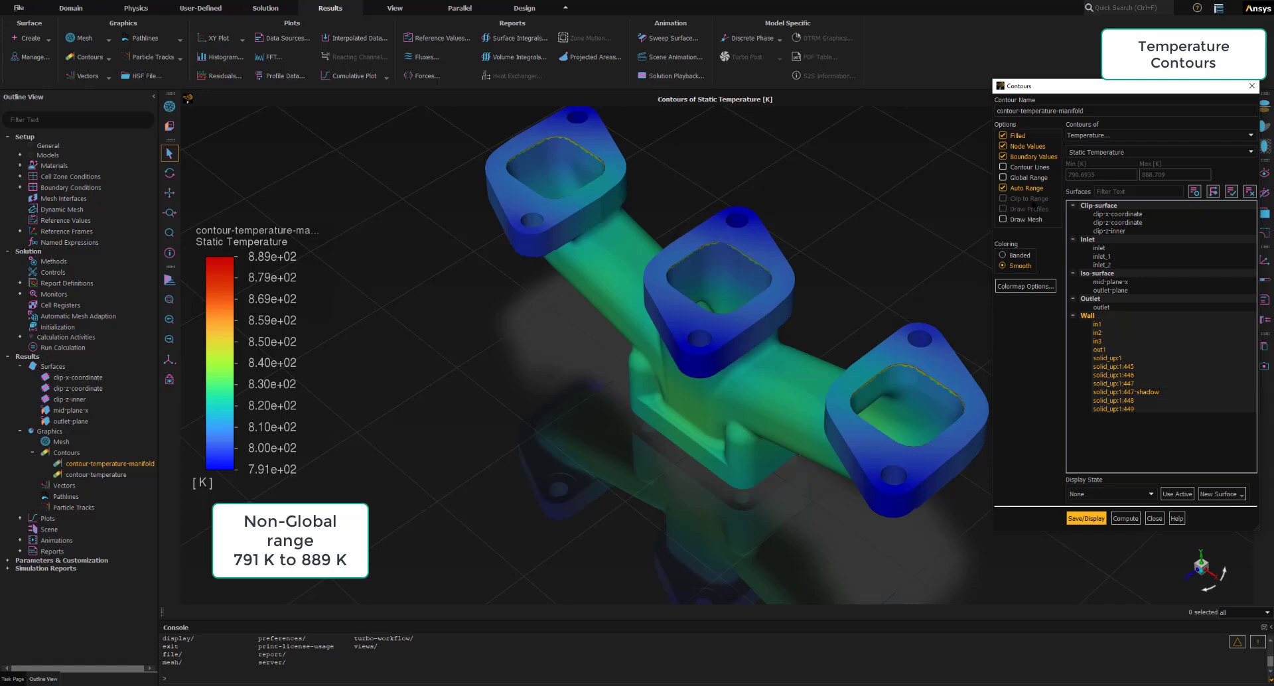
pyautogui.click(1003, 177)
pyautogui.click(1003, 177)
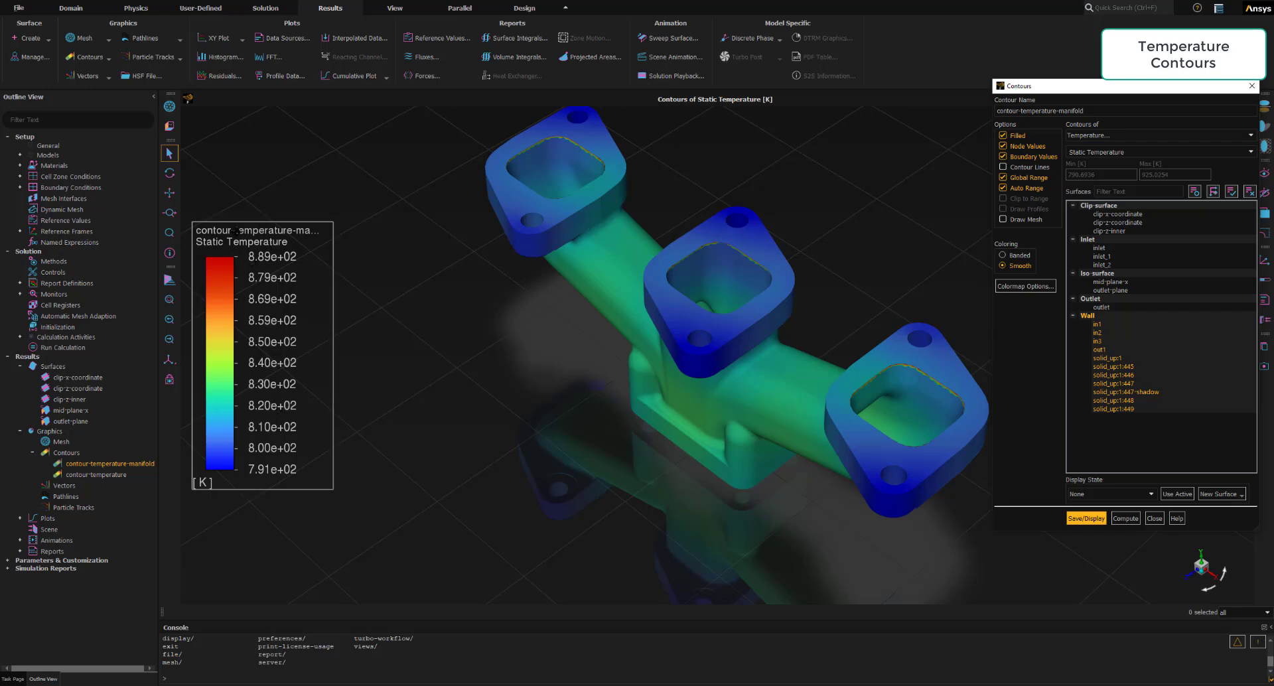
pyautogui.click(1085, 518)
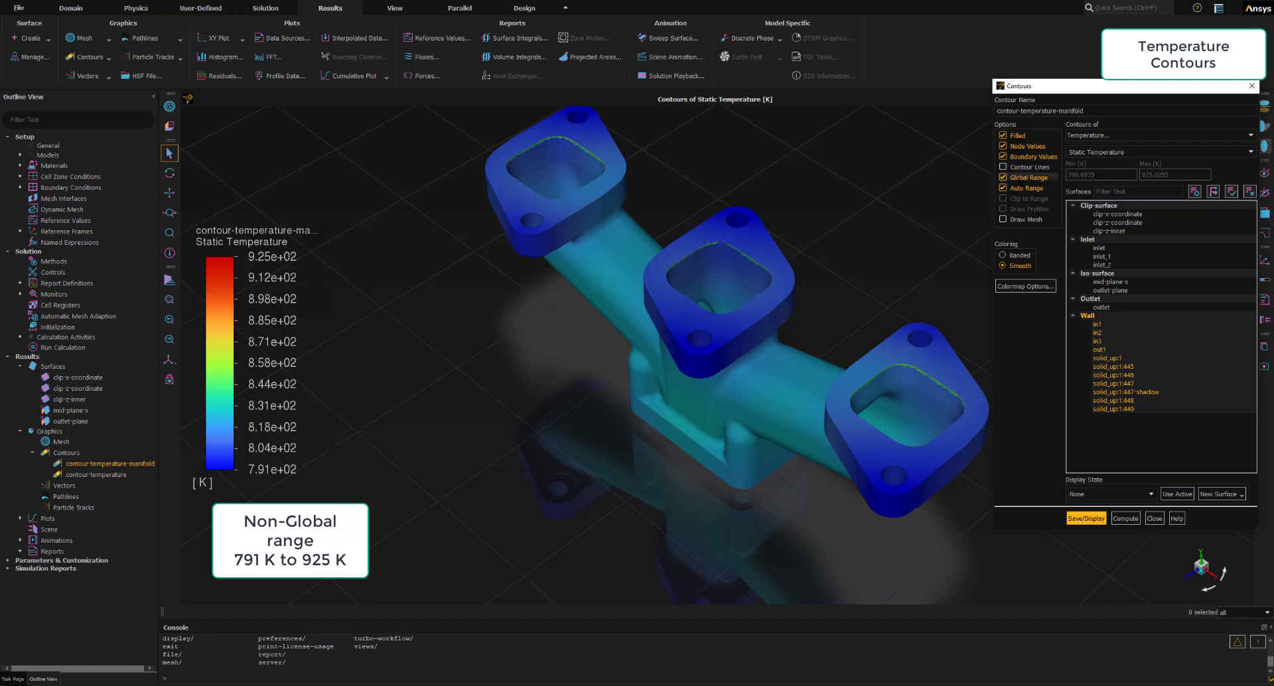
pyautogui.click(1026, 178)
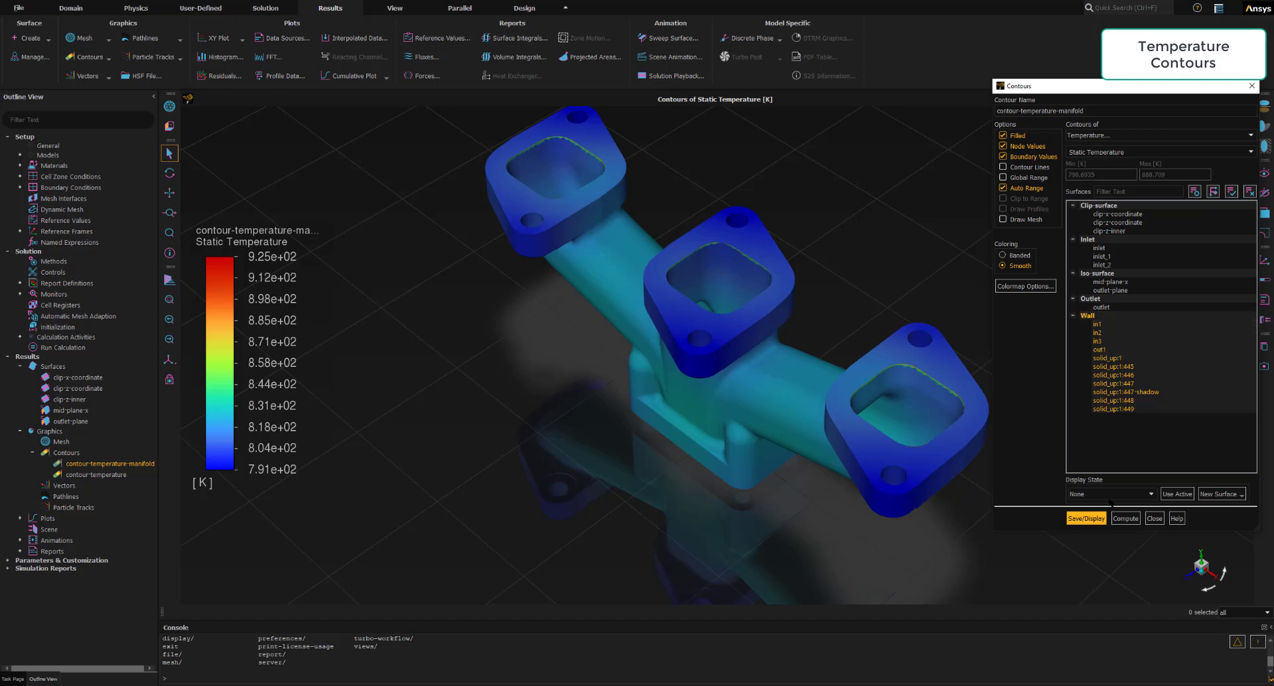
pyautogui.click(1074, 516)
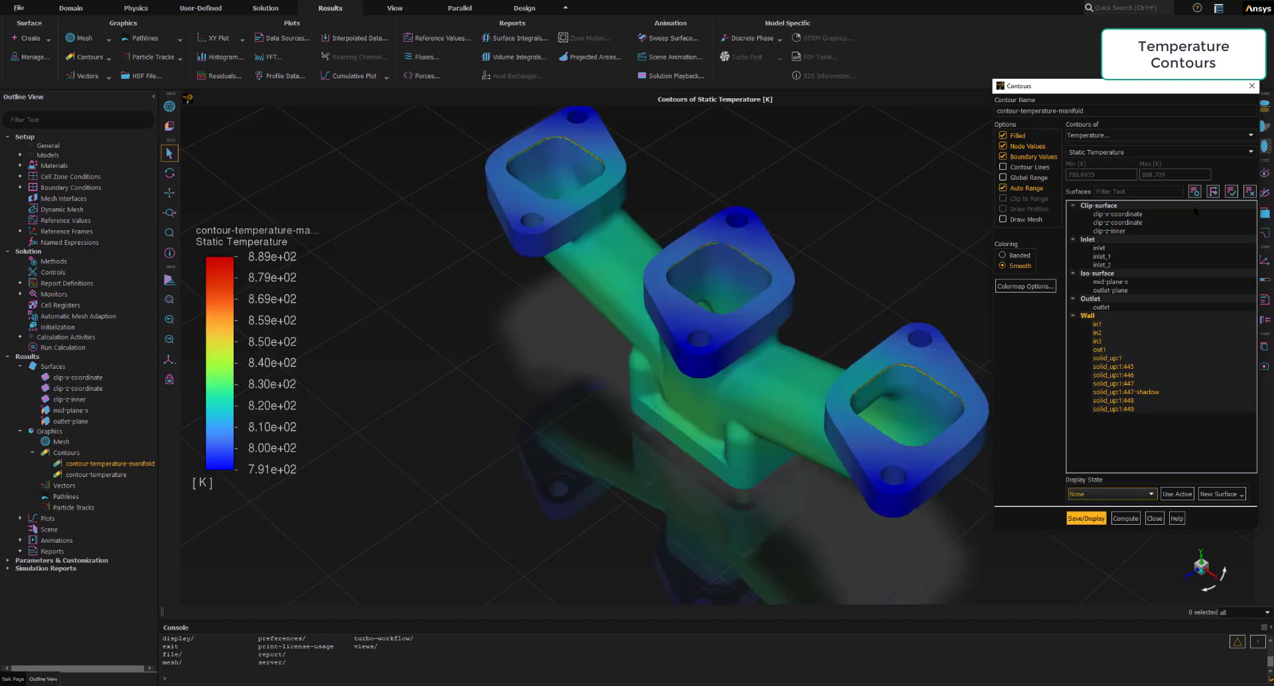
# - Close the manifold contour definition, inspect the manifold from another angle, and return it to the isometric view
pyautogui.moveTo(1140, 87); pyautogui.dragTo(313, 99)
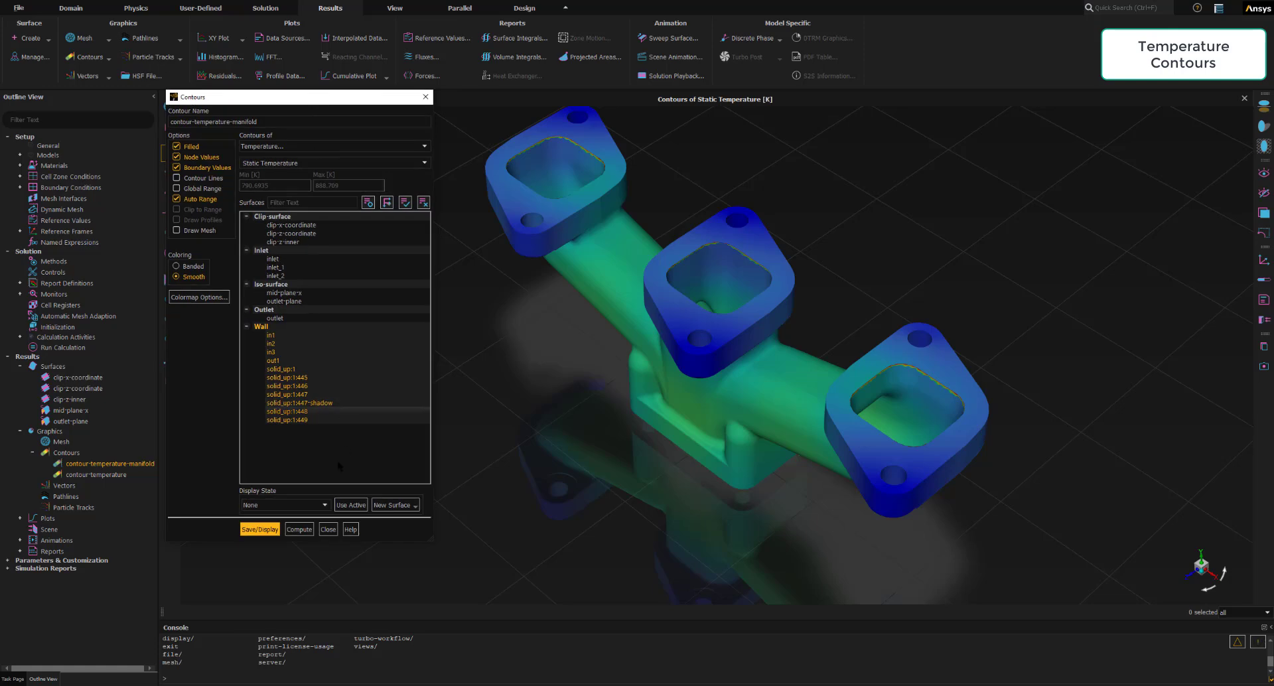
pyautogui.click(327, 529)
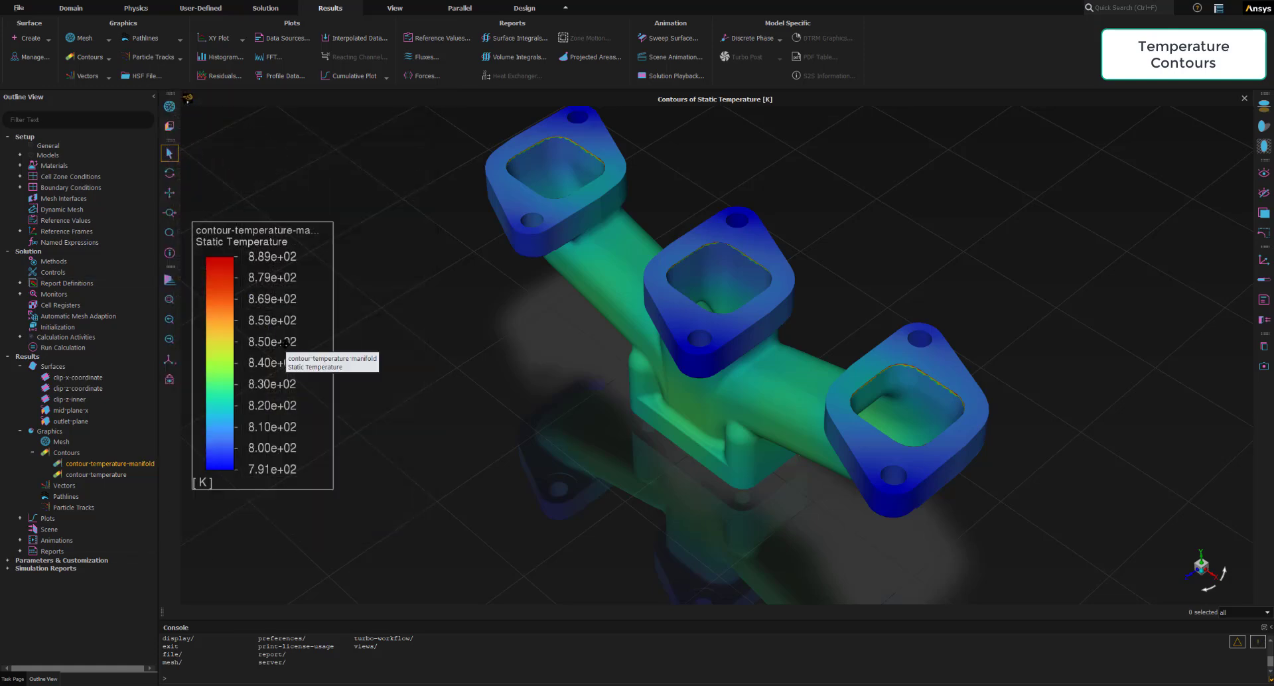
pyautogui.moveTo(612, 413); pyautogui.dragTo(637, 341, button='middle')
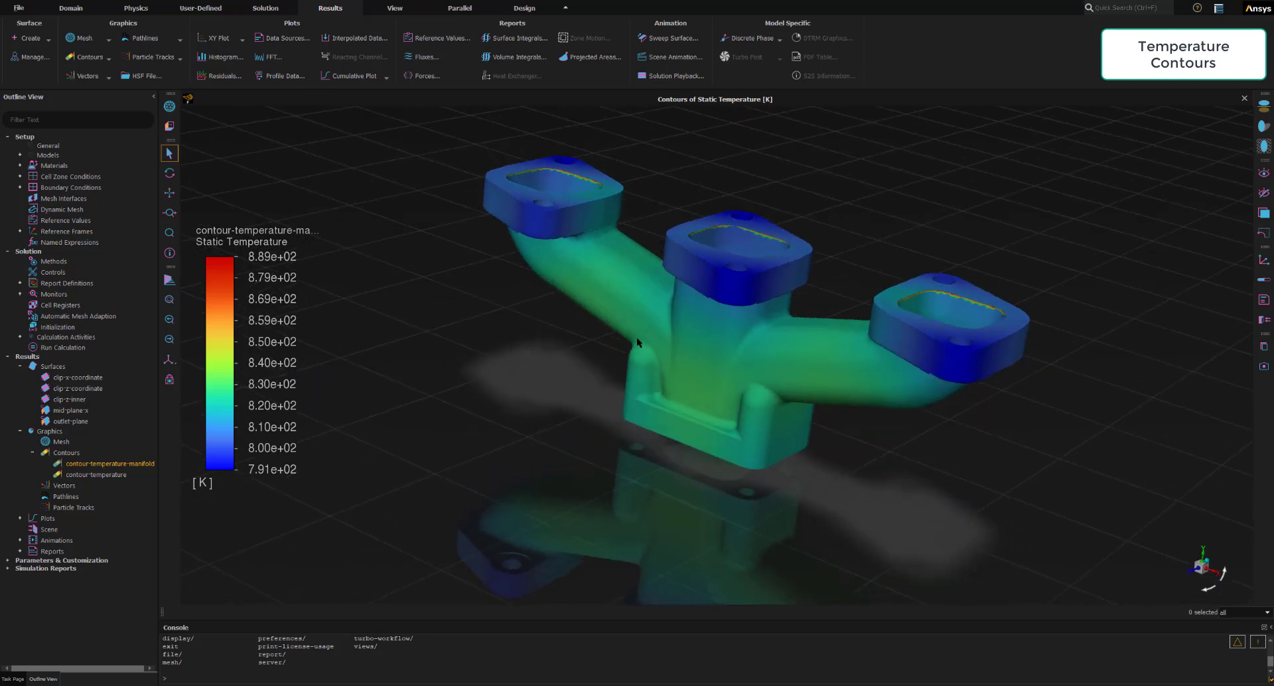
pyautogui.click(170, 360)
pyautogui.click(189, 375)
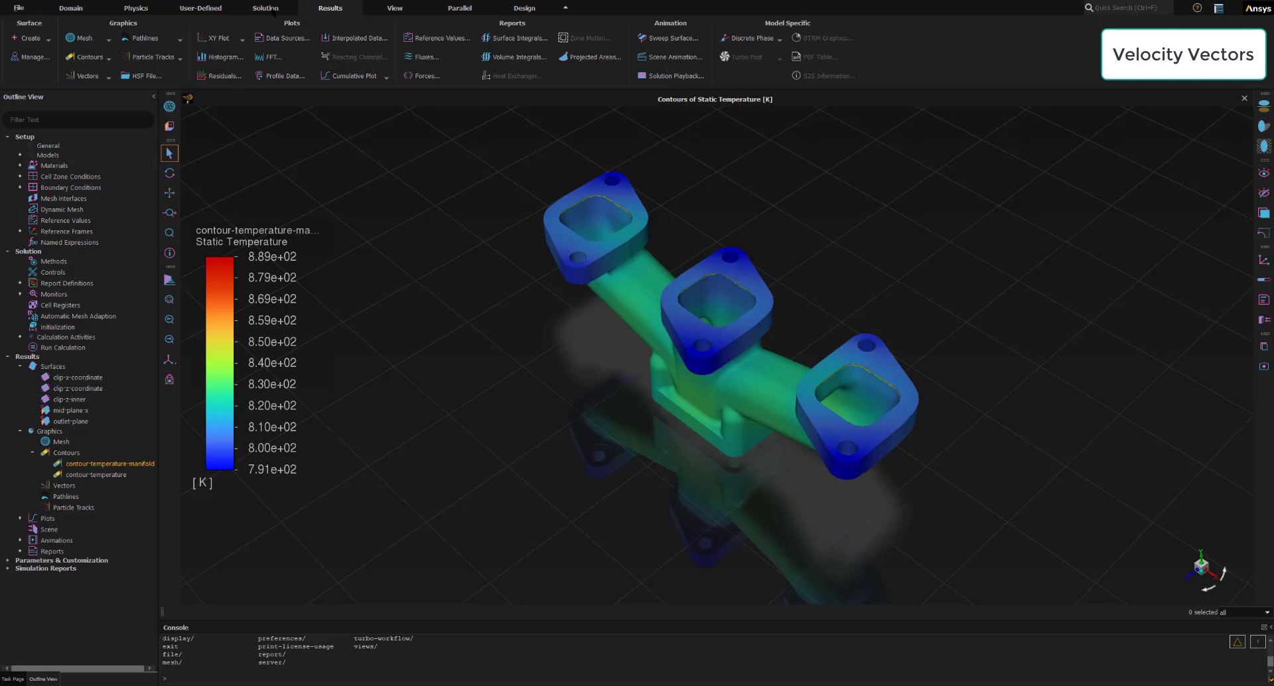
# - Start a new vector plot of Velocity named velocity-vector, with its dialog enlarged to show more of the surface list
pyautogui.click(107, 77)
pyautogui.click(78, 93)
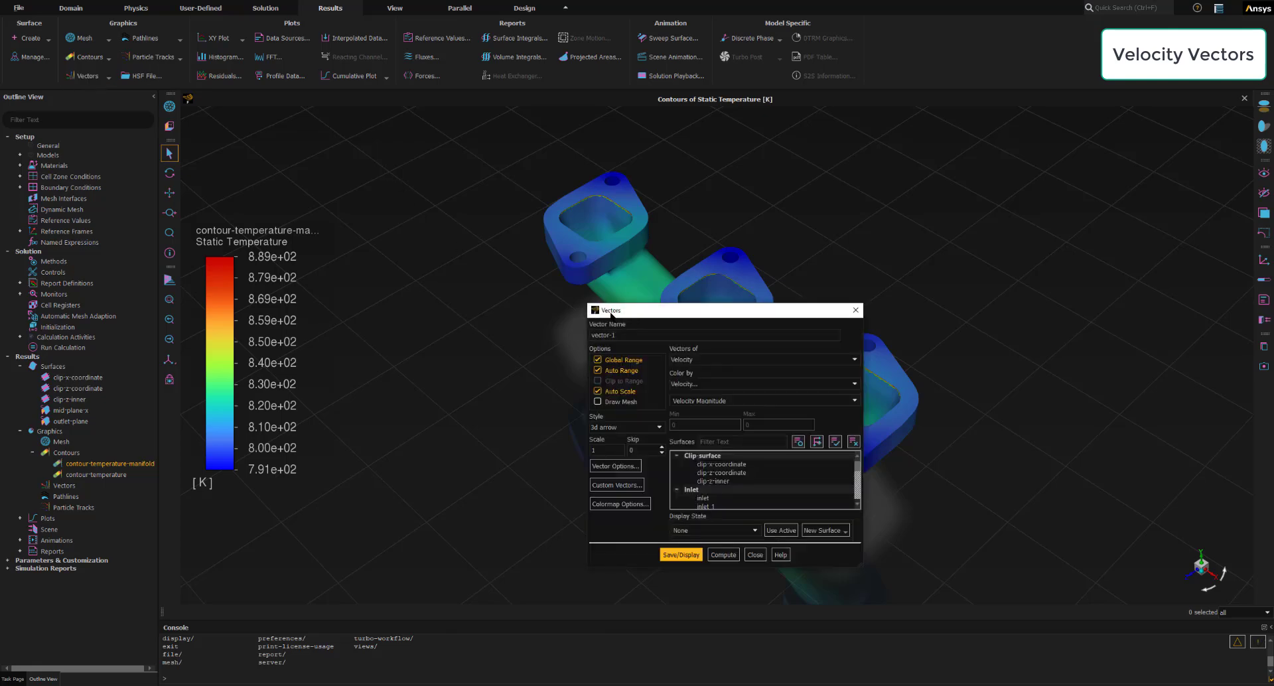
pyautogui.moveTo(611, 314); pyautogui.dragTo(190, 195)
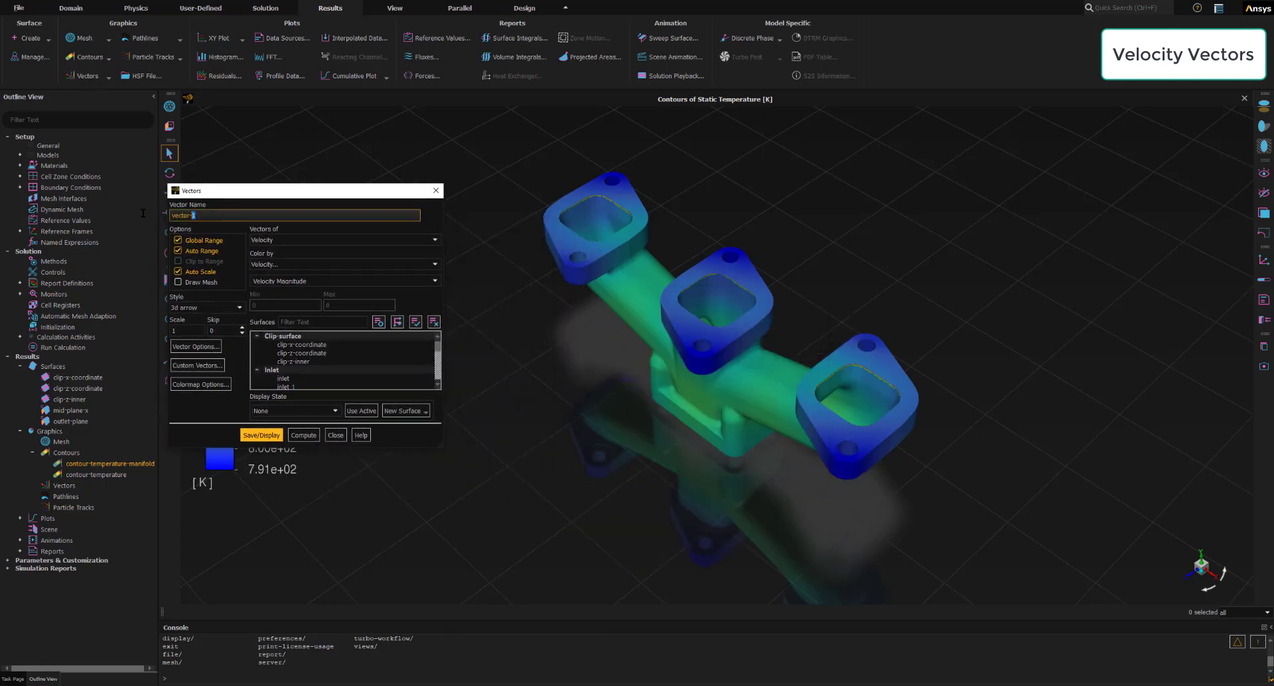
pyautogui.hotkey('ctrl', 'a')
pyautogui.write('velocity-vector')
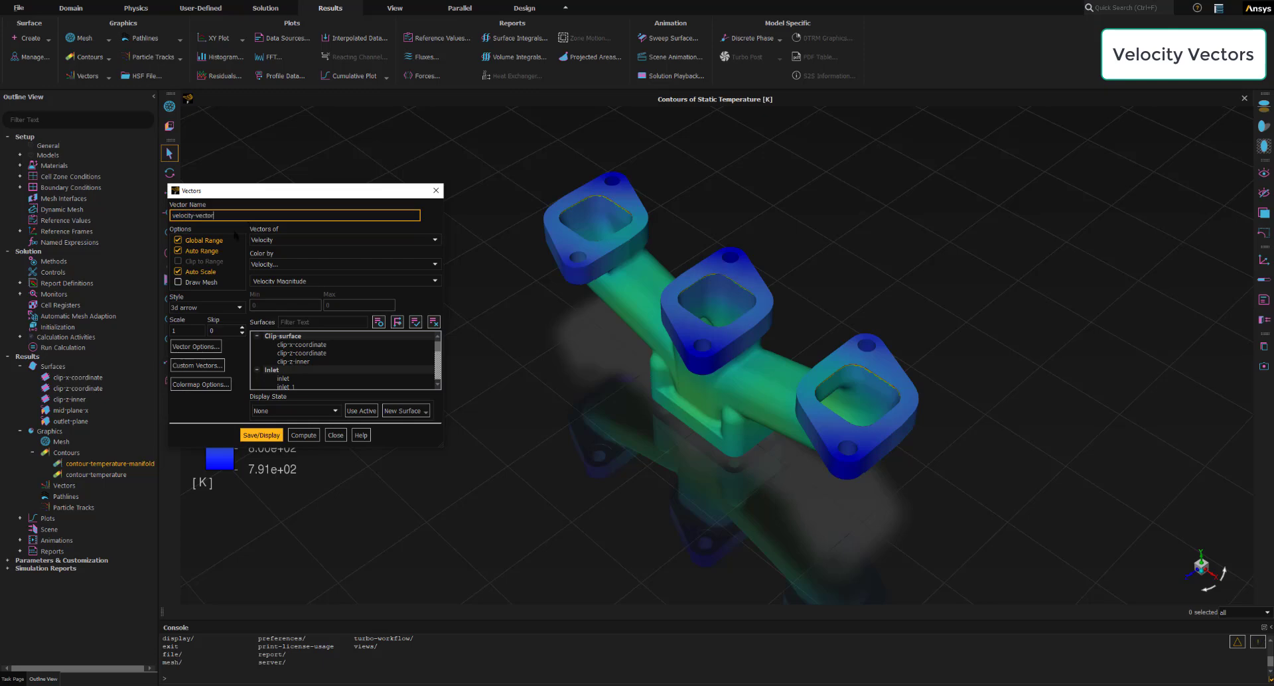
pyautogui.click(212, 215)
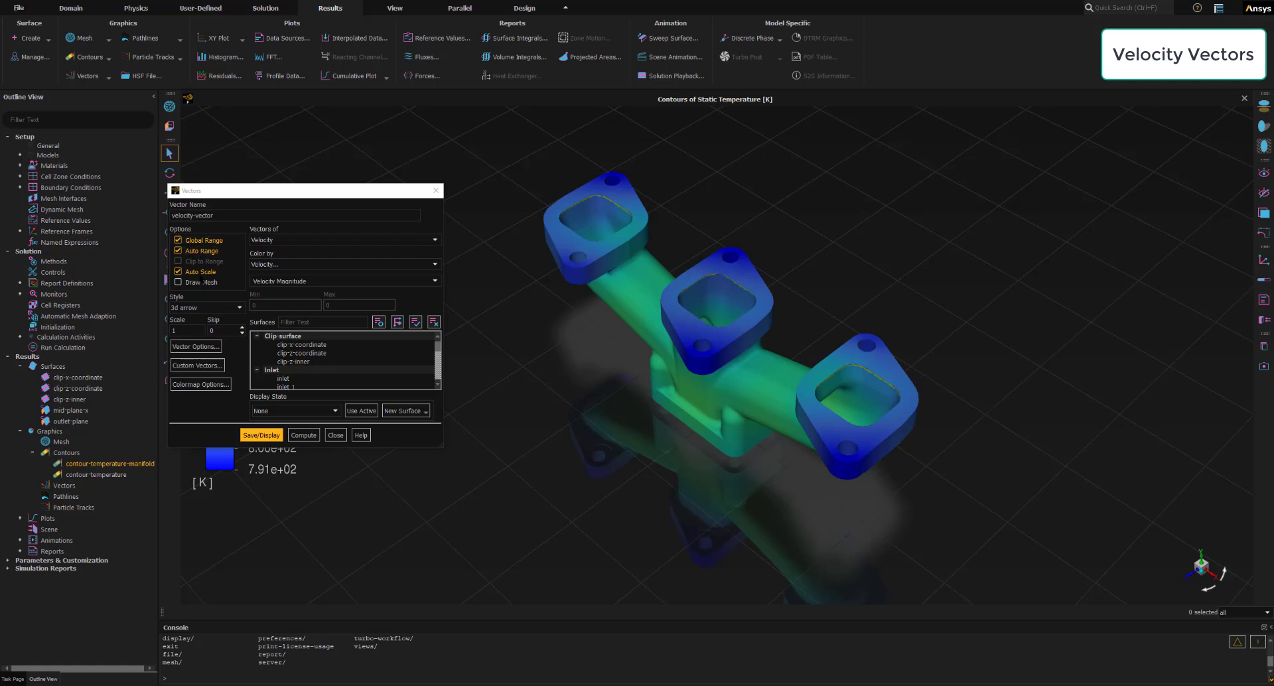
pyautogui.click(178, 331)
pyautogui.moveTo(396, 186); pyautogui.dragTo(397, 162)
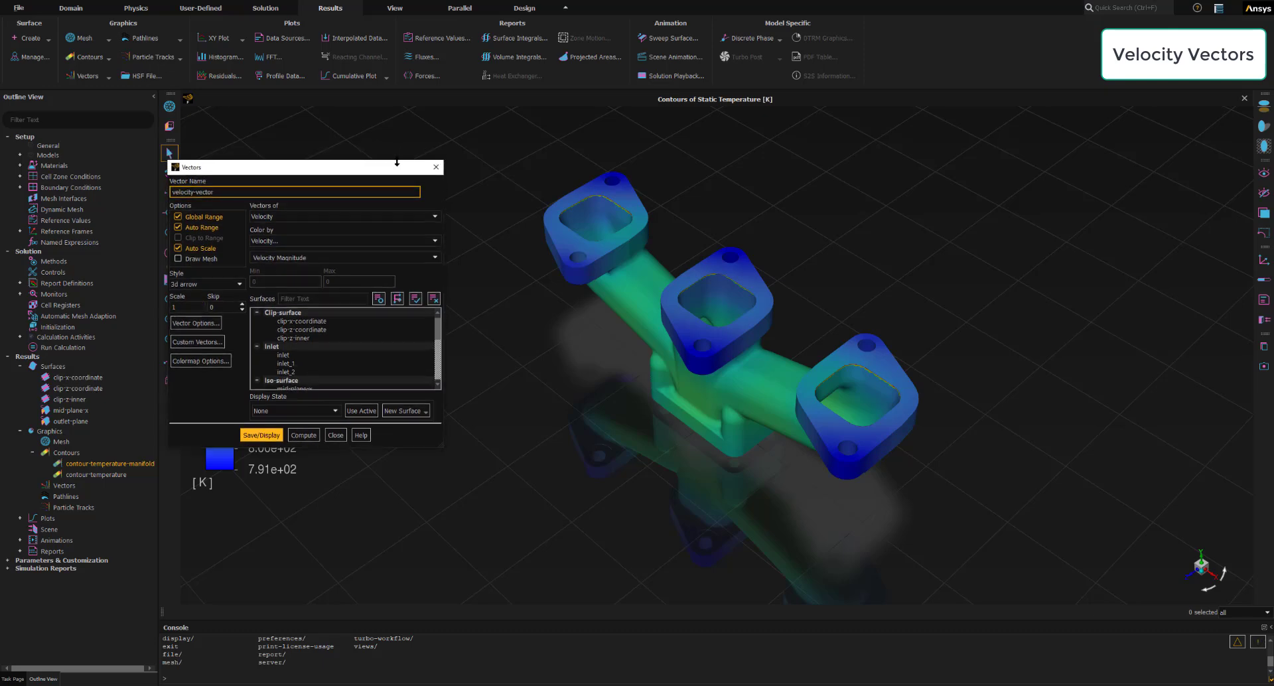
# - Choose only the mid-plane-x surface for the velocity-vector plot, then save and display the vectors
pyautogui.moveTo(400, 450); pyautogui.dragTo(401, 600)
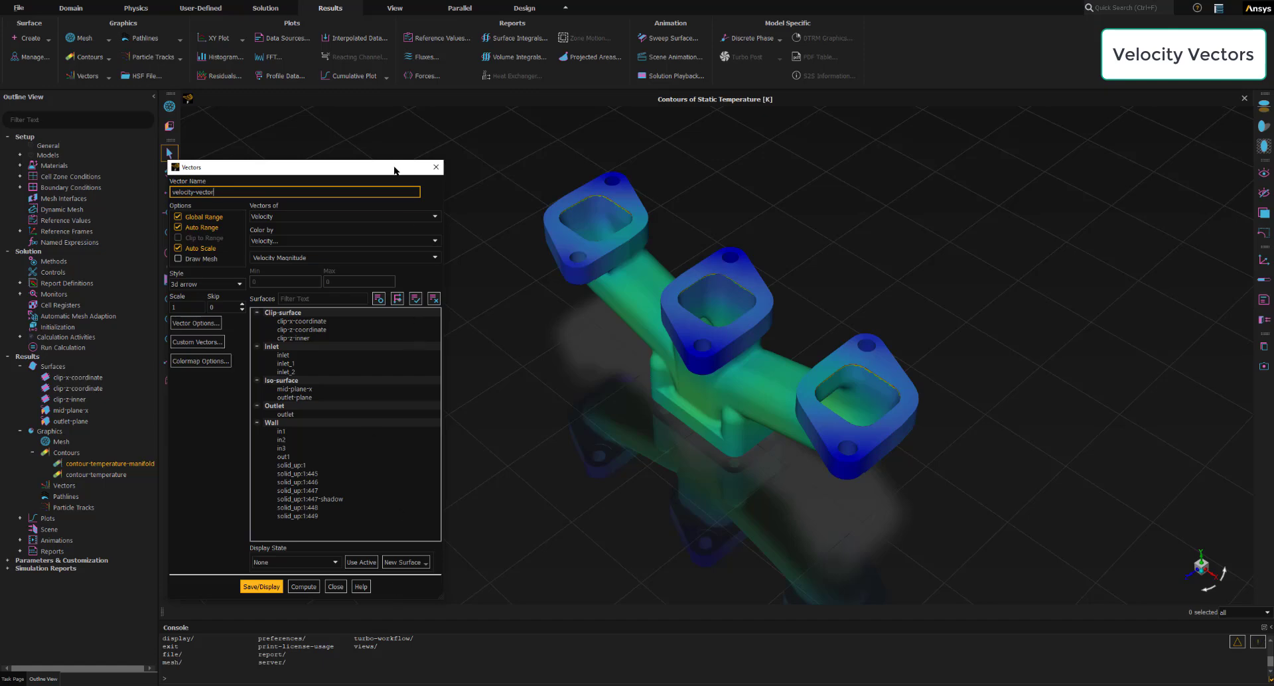
pyautogui.moveTo(396, 170); pyautogui.dragTo(422, 165)
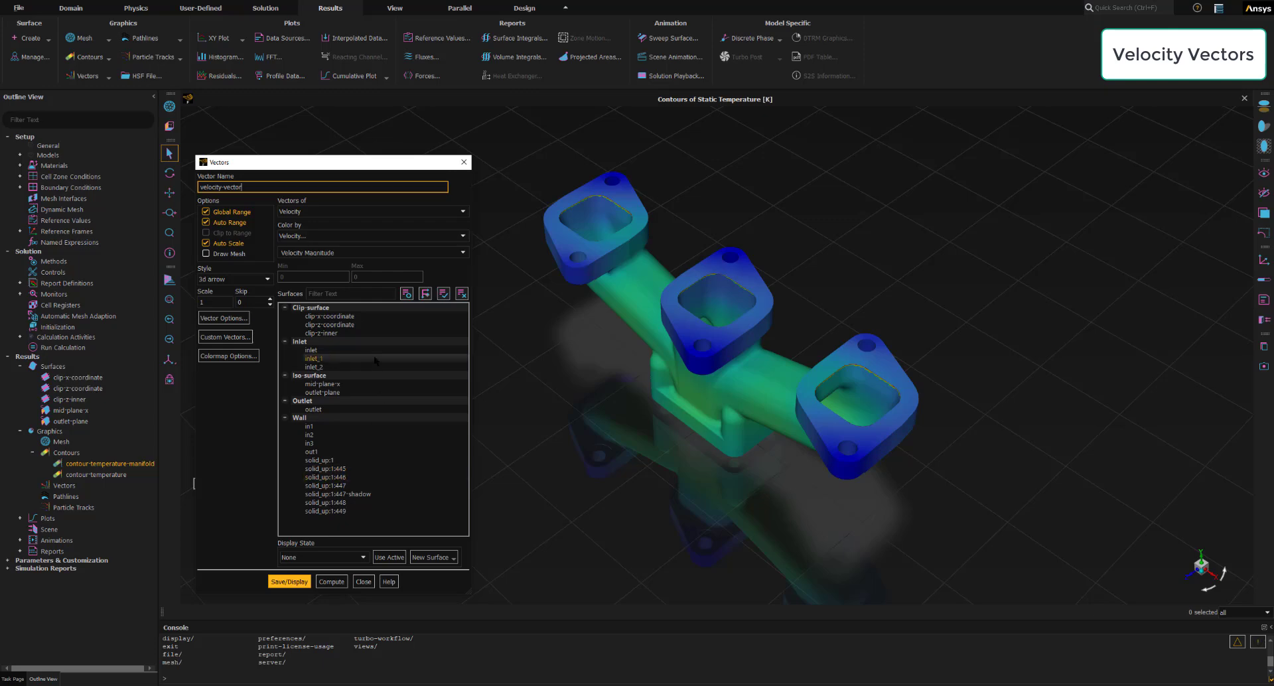
pyautogui.click(463, 294)
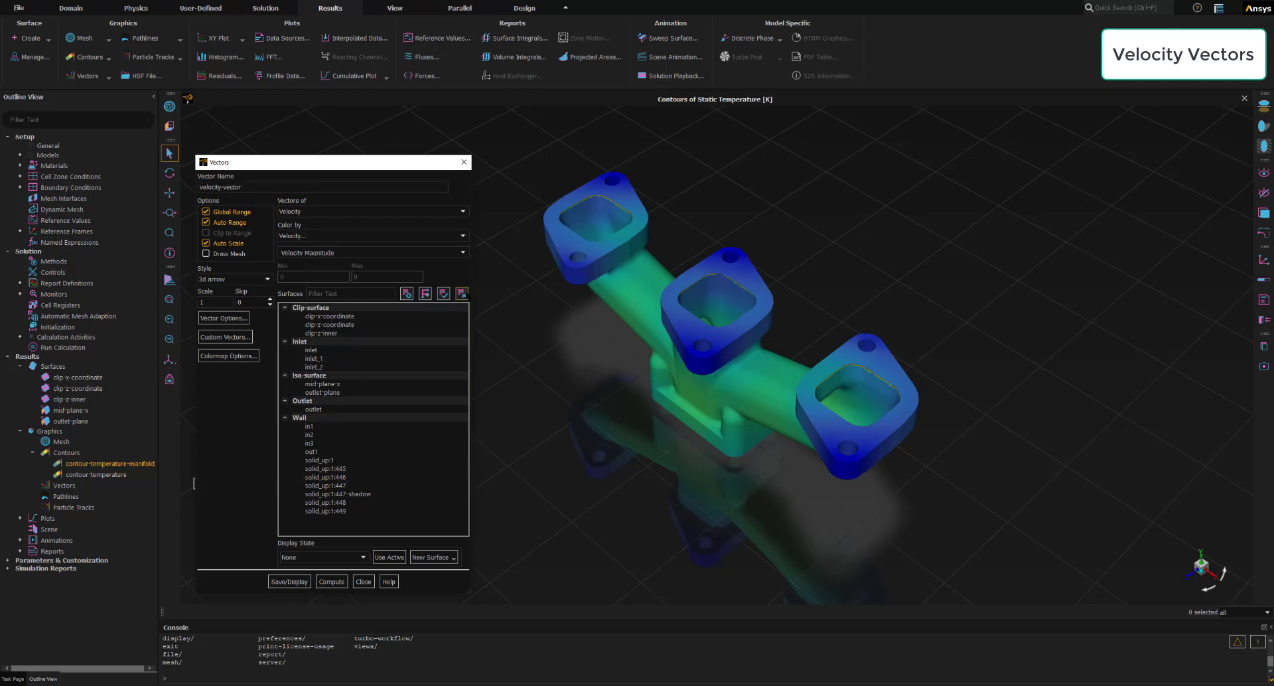
pyautogui.click(399, 334)
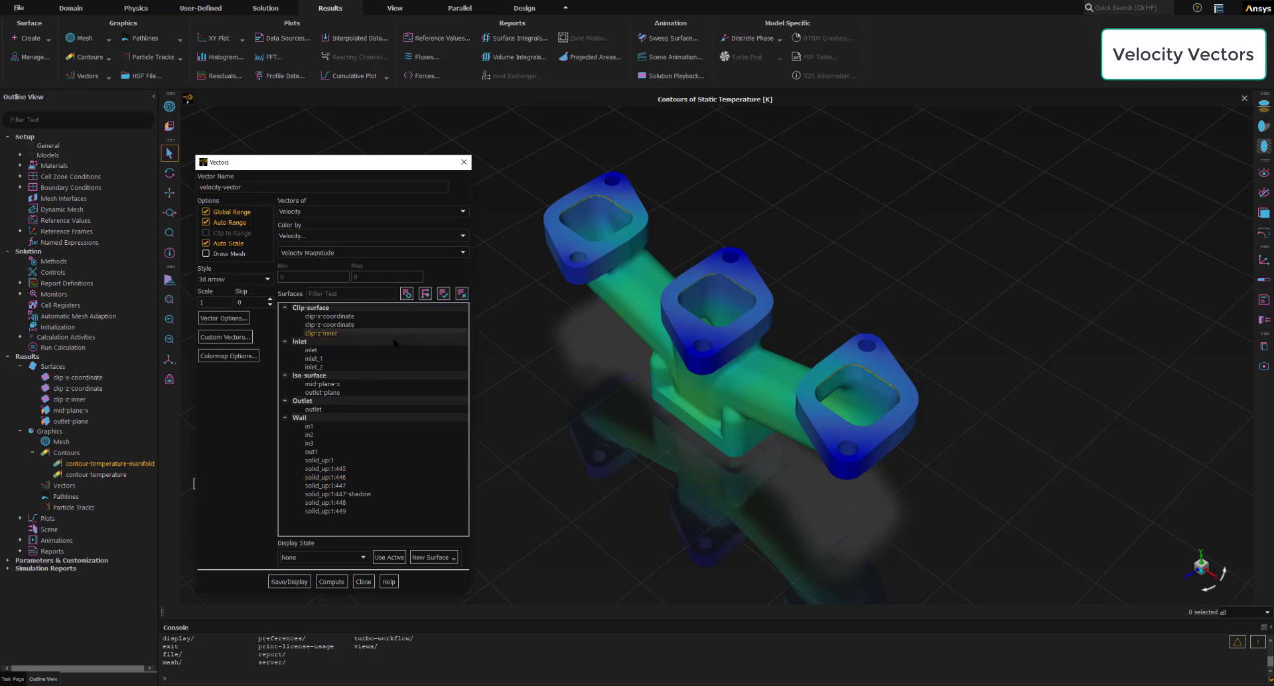
pyautogui.click(335, 384)
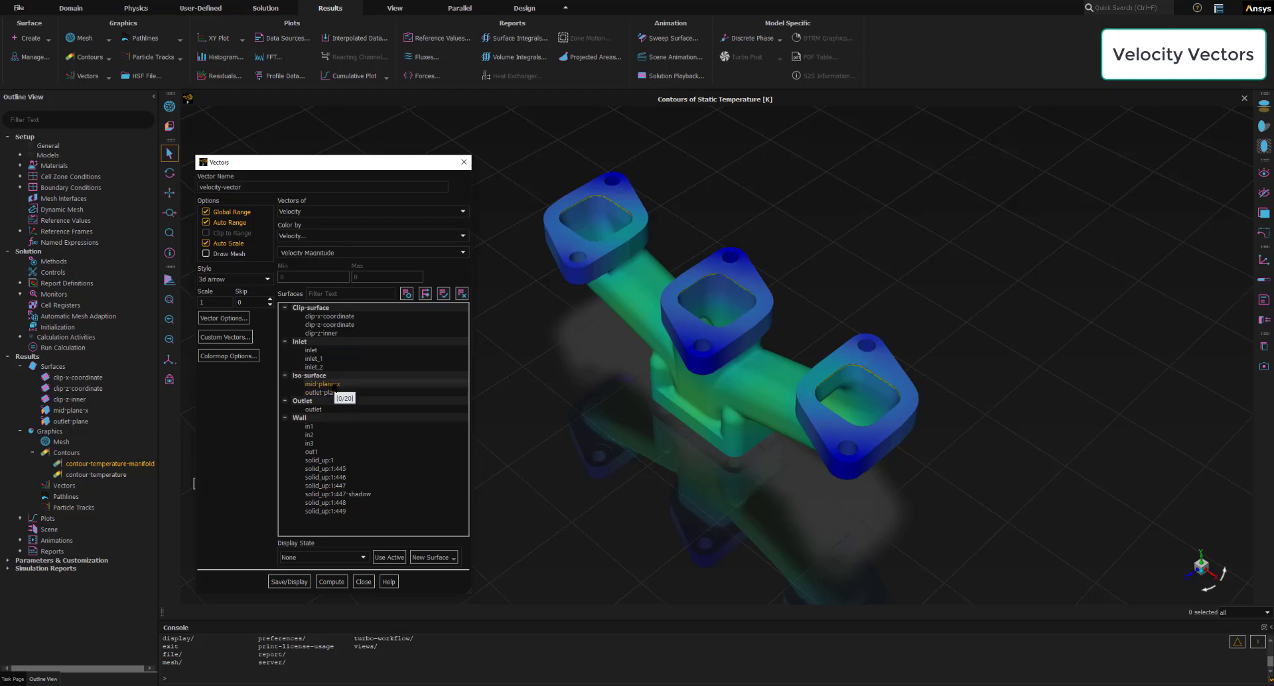
pyautogui.click(295, 583)
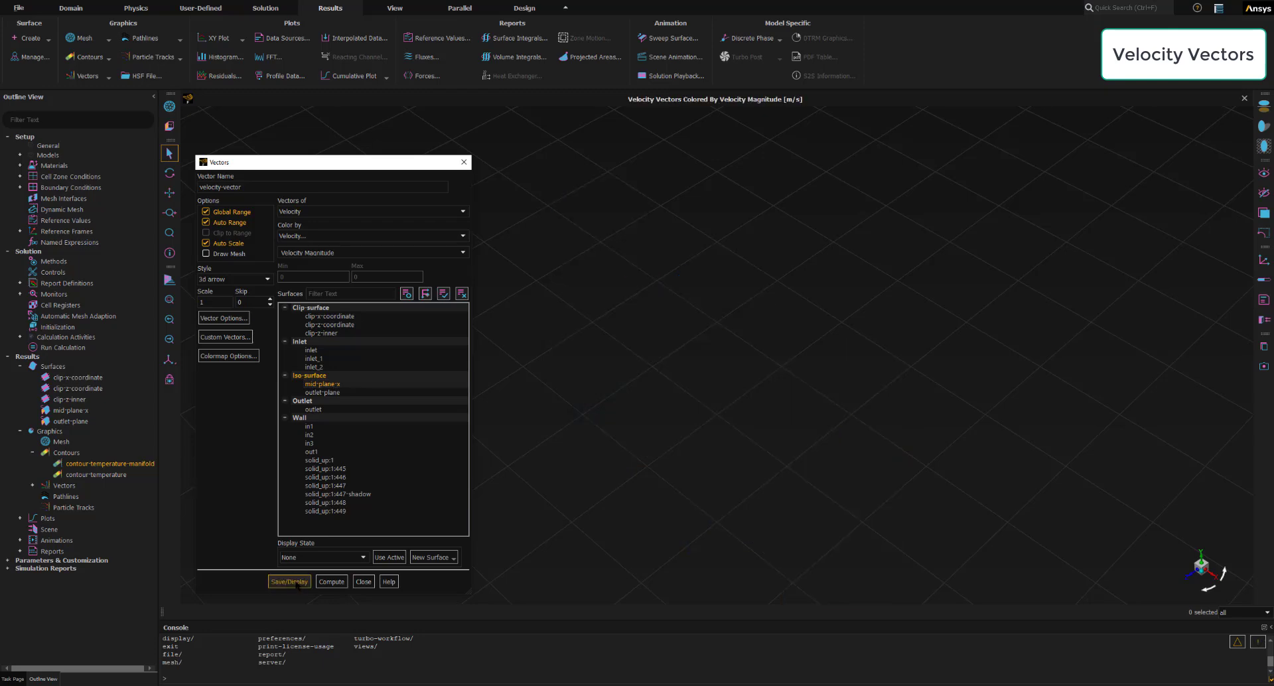
# - Examine the mid-plane velocity vectors and their magnitude legend in a view facing the plane, with the dialog clear of the plot
pyautogui.scroll(6, 731, 420)
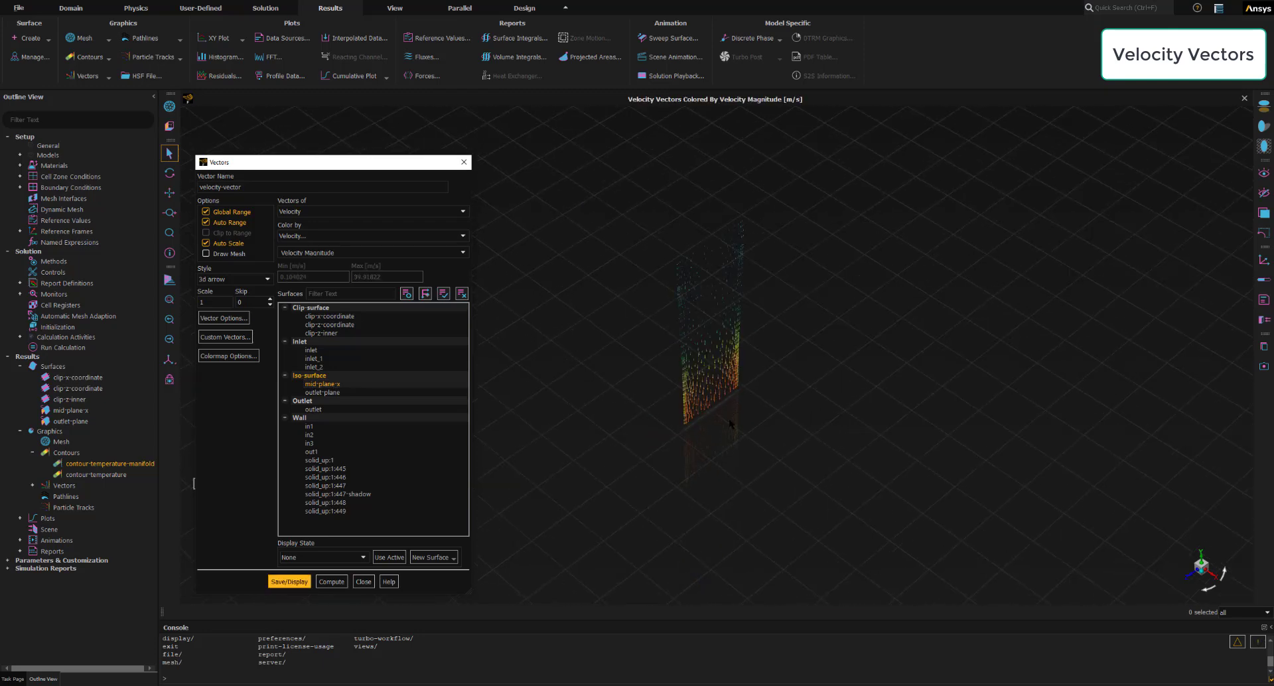
pyautogui.moveTo(619, 437); pyautogui.dragTo(609, 380, button='middle')
pyautogui.scroll(-3, 628, 462)
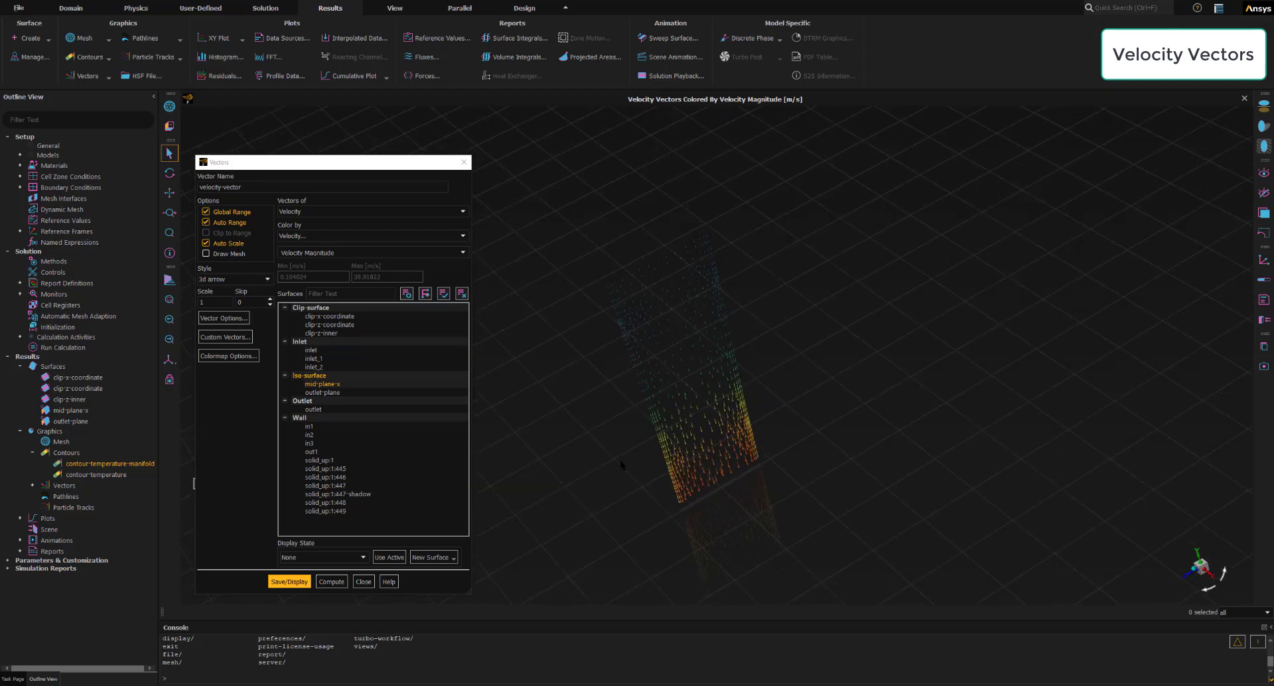
pyautogui.moveTo(621, 461); pyautogui.dragTo(618, 431, button='middle')
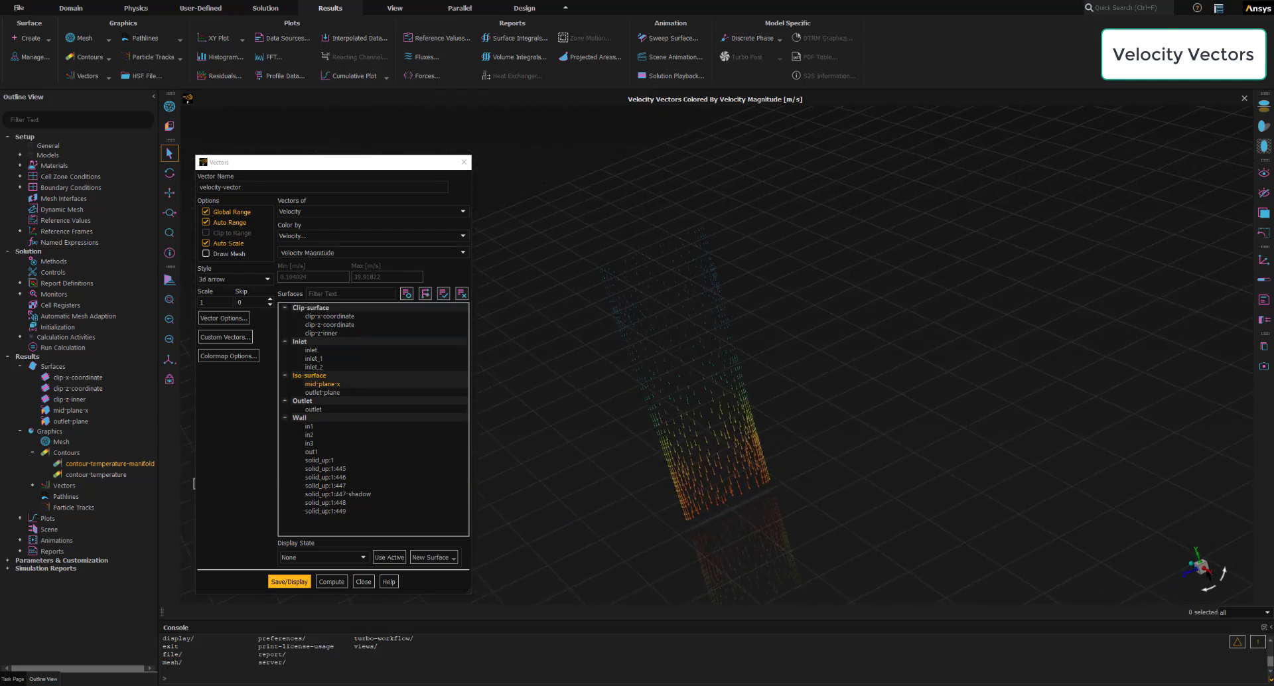
pyautogui.click(1200, 567)
pyautogui.scroll(2, 714, 371)
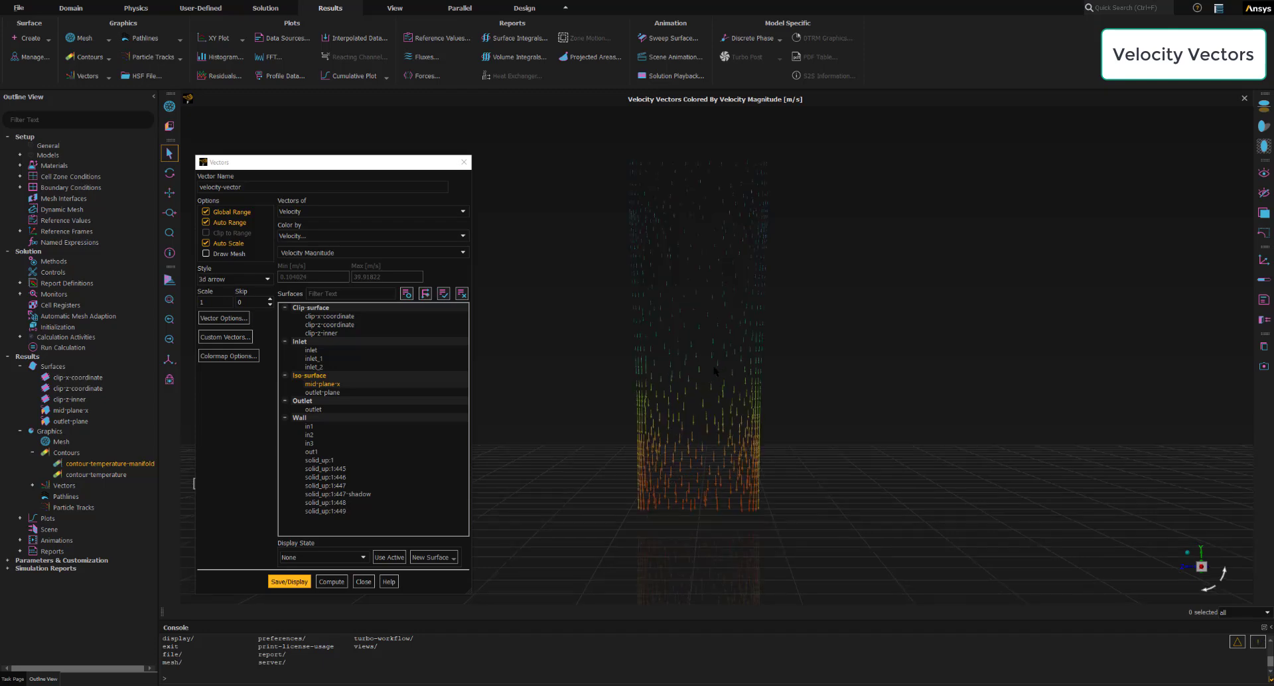
pyautogui.scroll(1, 674, 338)
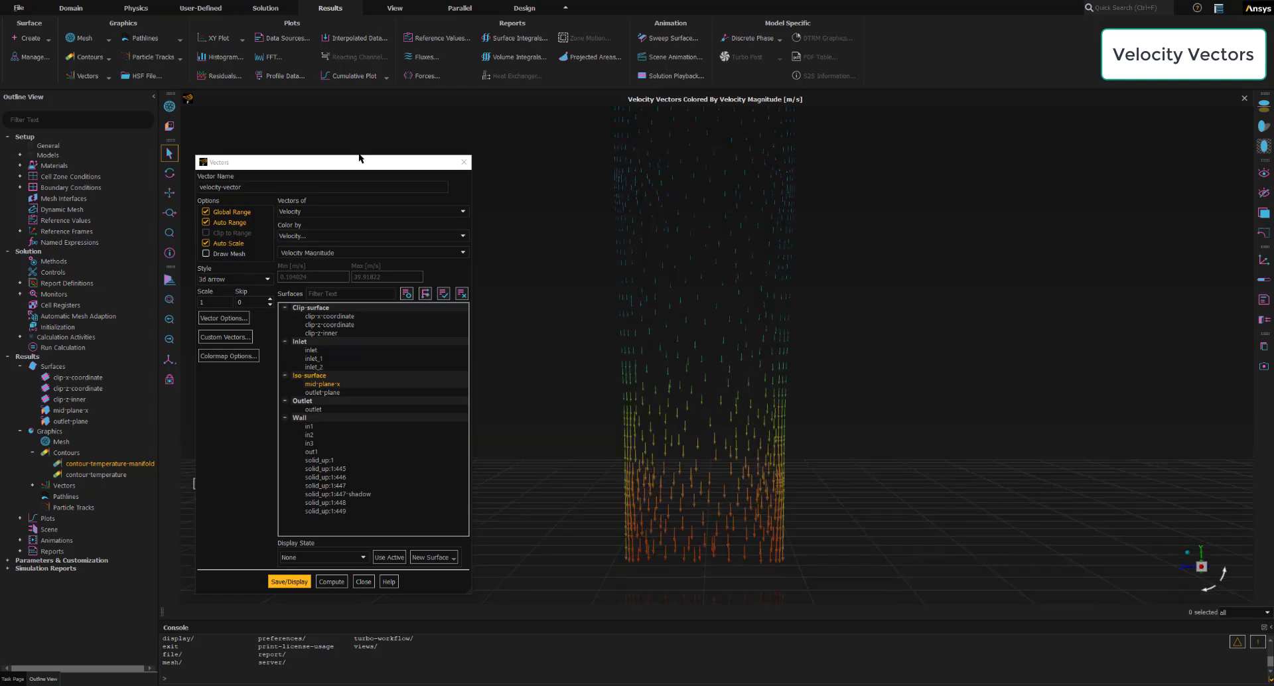
pyautogui.moveTo(359, 157); pyautogui.dragTo(1053, 132)
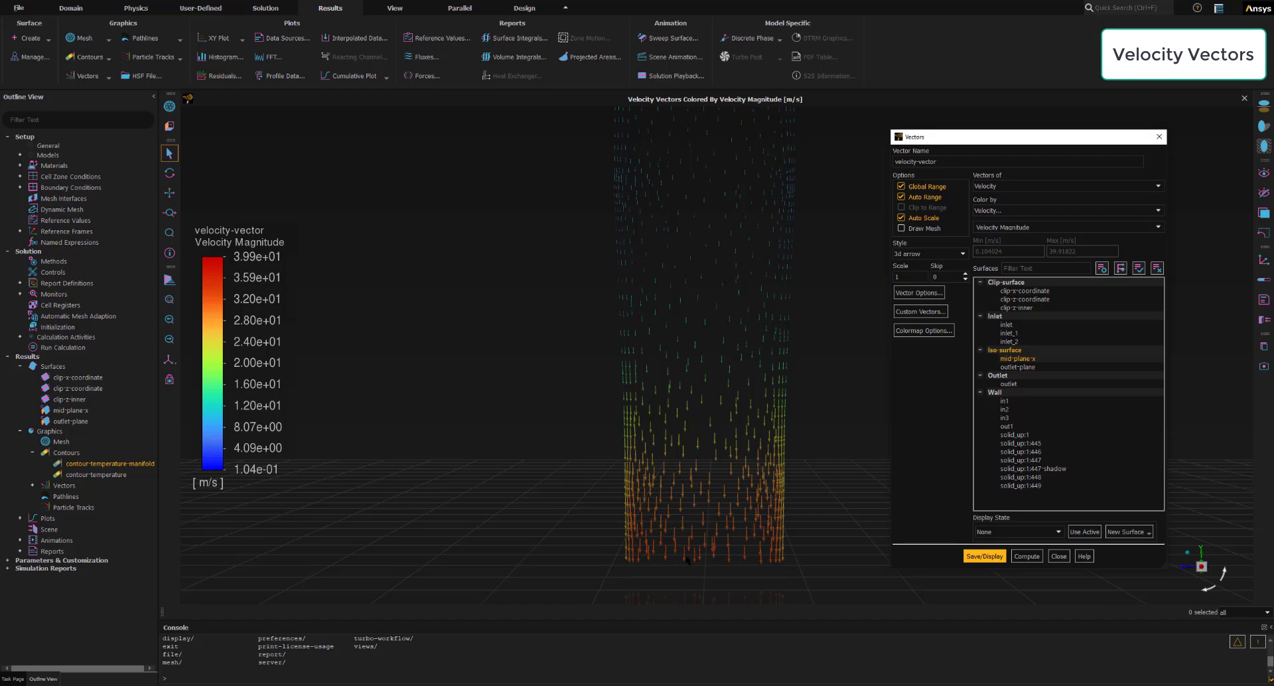
pyautogui.scroll(-3, 709, 548)
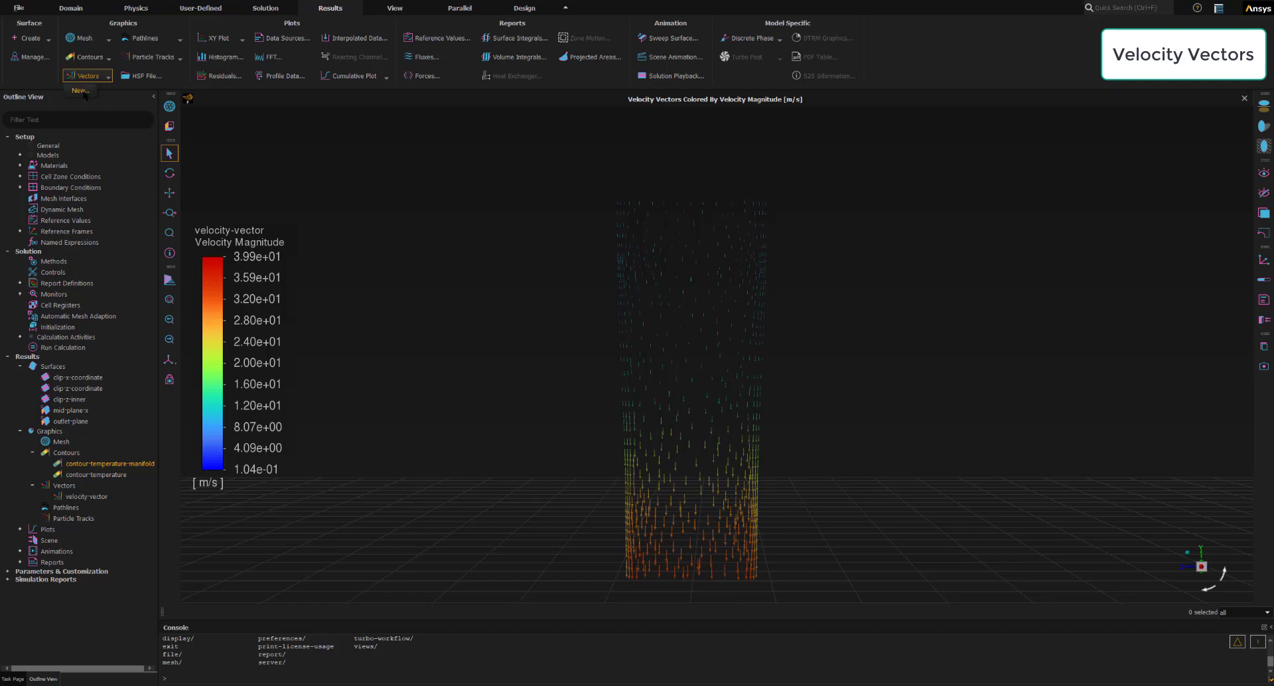
# - Start a second velocity vector plot named velocity-vector-2
pyautogui.click(83, 93)
pyautogui.moveTo(286, 123); pyautogui.dragTo(308, 128)
pyautogui.click(263, 146)
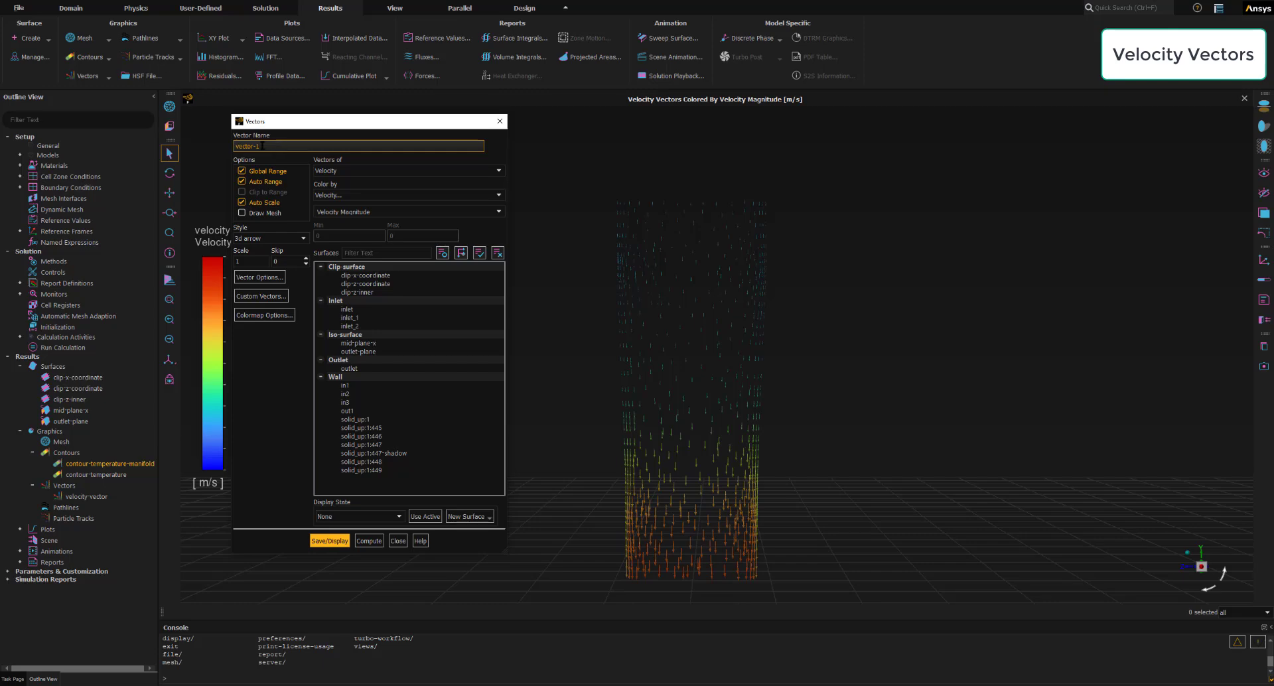
pyautogui.tripleClick(262, 146)
pyautogui.write('velocity-vector-2')
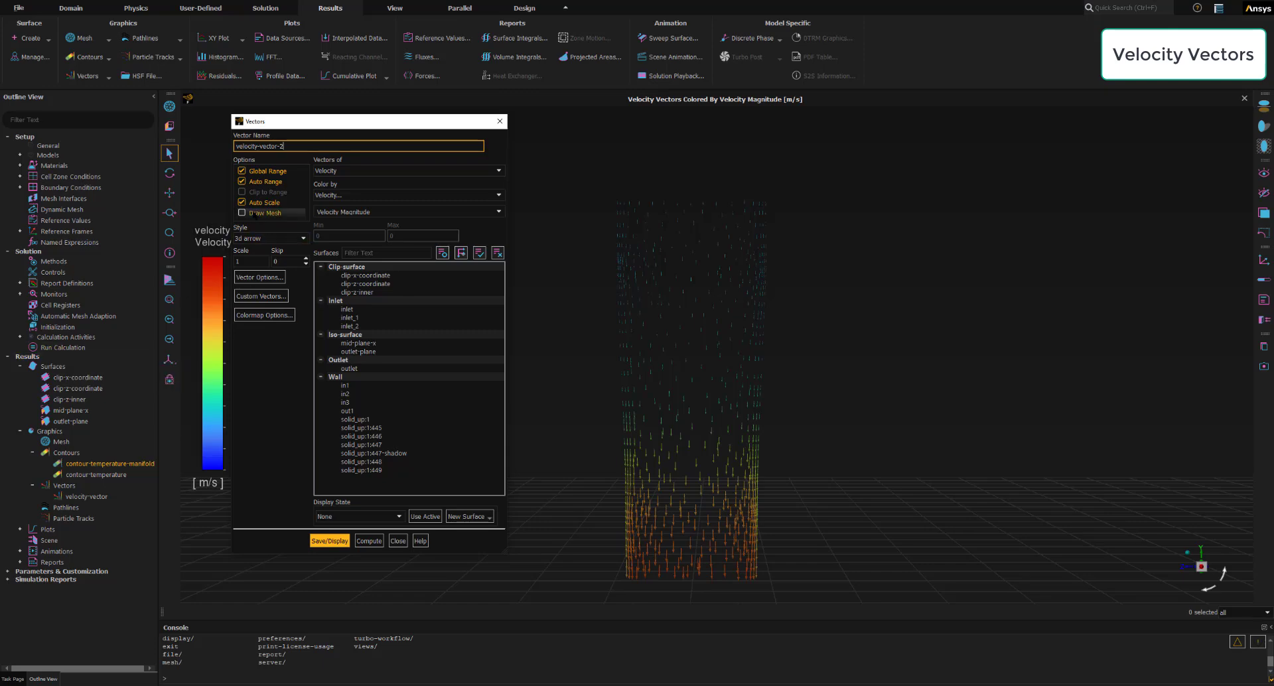
# - Enable mesh drawing for the vector plot, showing faces without edges and only the clip-z-coordinate surface
pyautogui.click(242, 213)
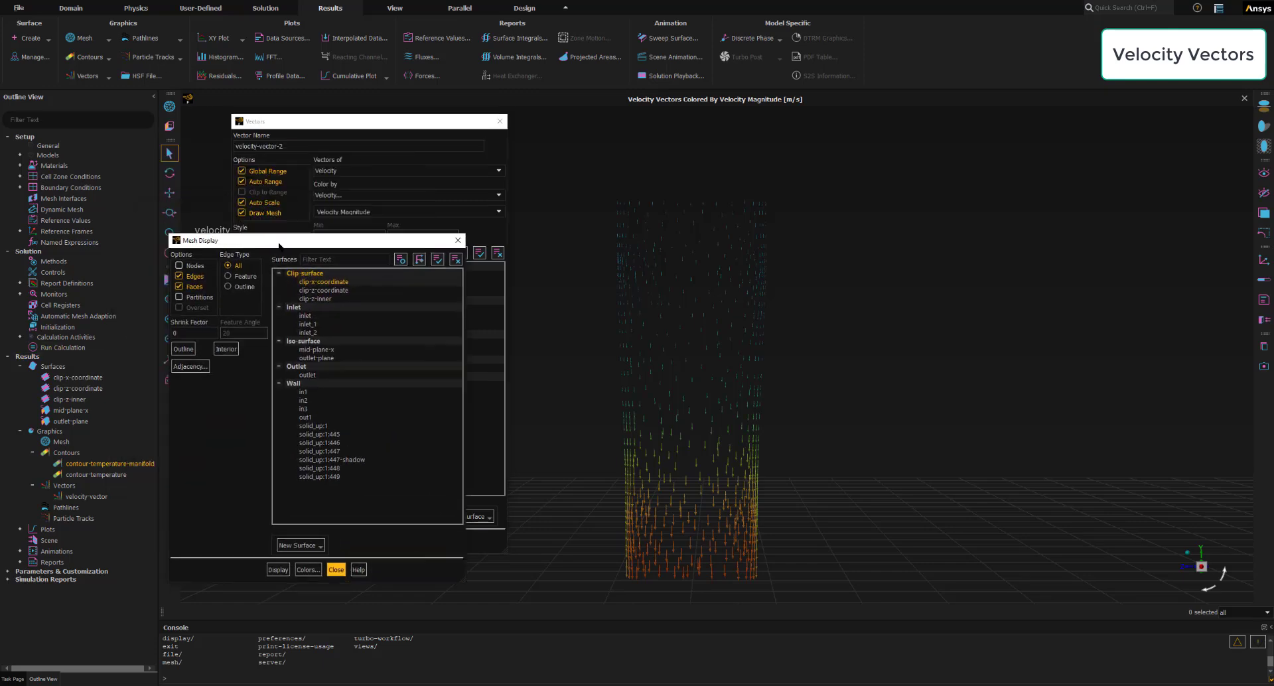
pyautogui.moveTo(278, 245)
pyautogui.mouseDown()
pyautogui.moveTo(264, 268)
pyautogui.moveTo(217, 269)
pyautogui.mouseUp()
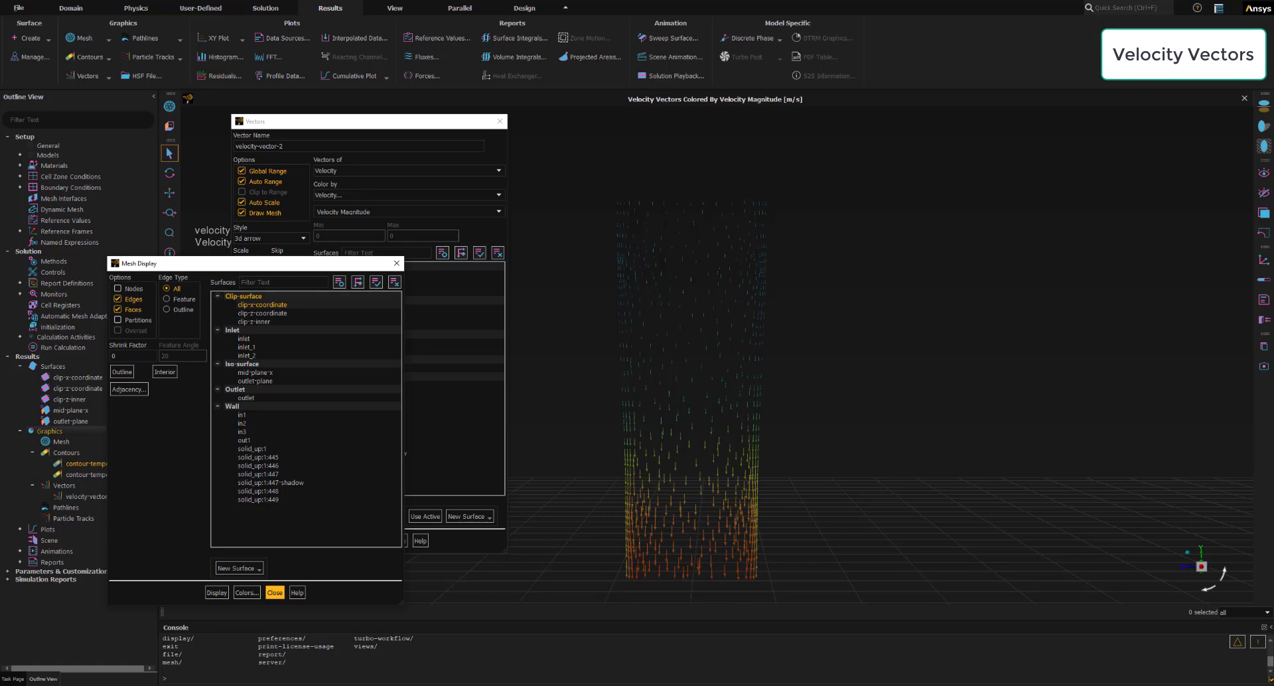
pyautogui.click(217, 592)
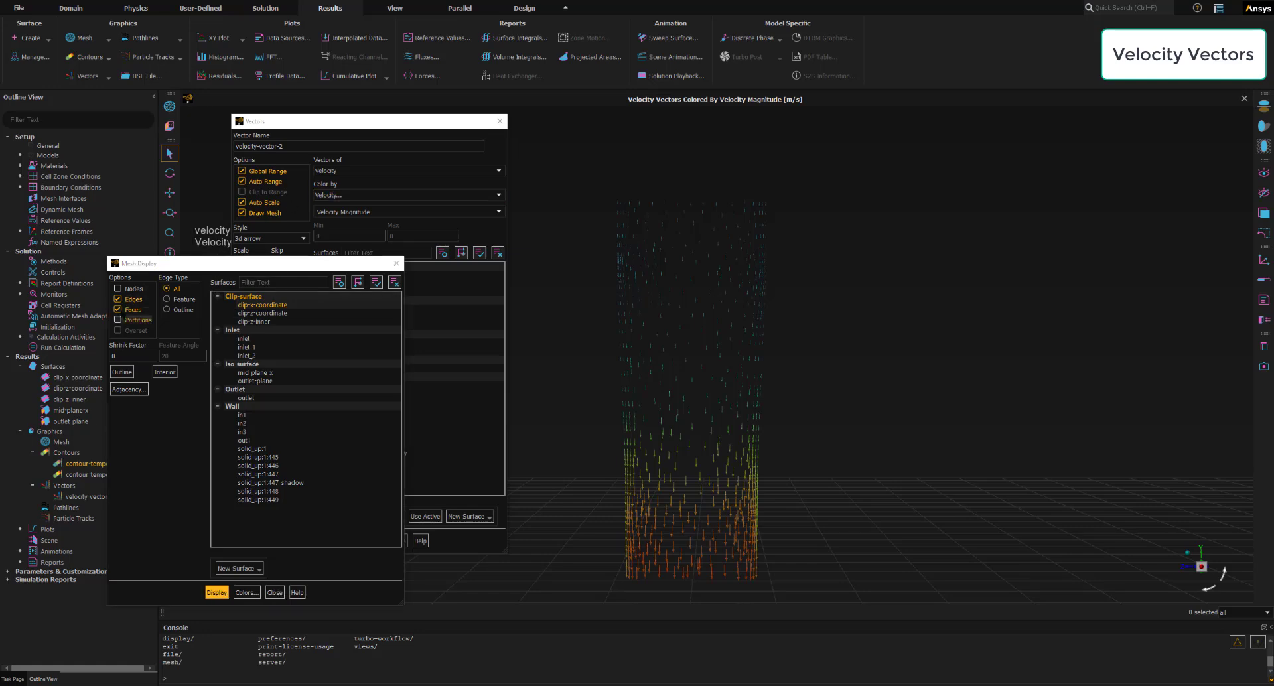
pyautogui.click(117, 299)
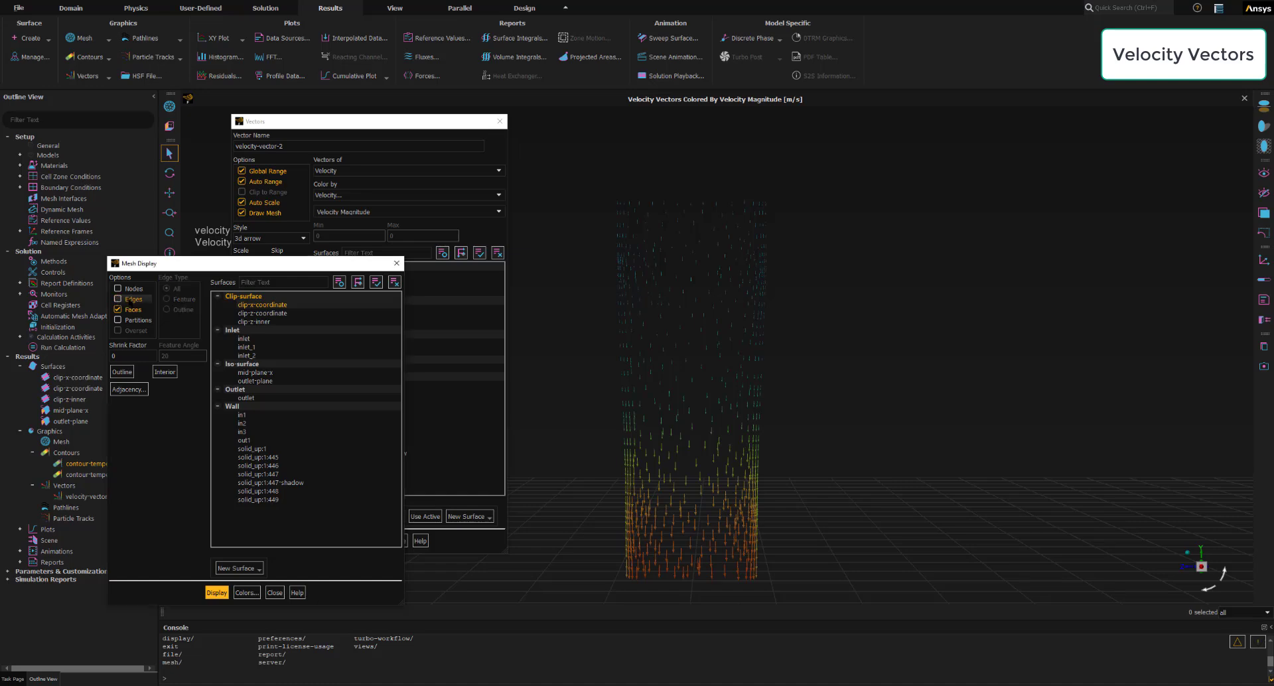
pyautogui.click(394, 282)
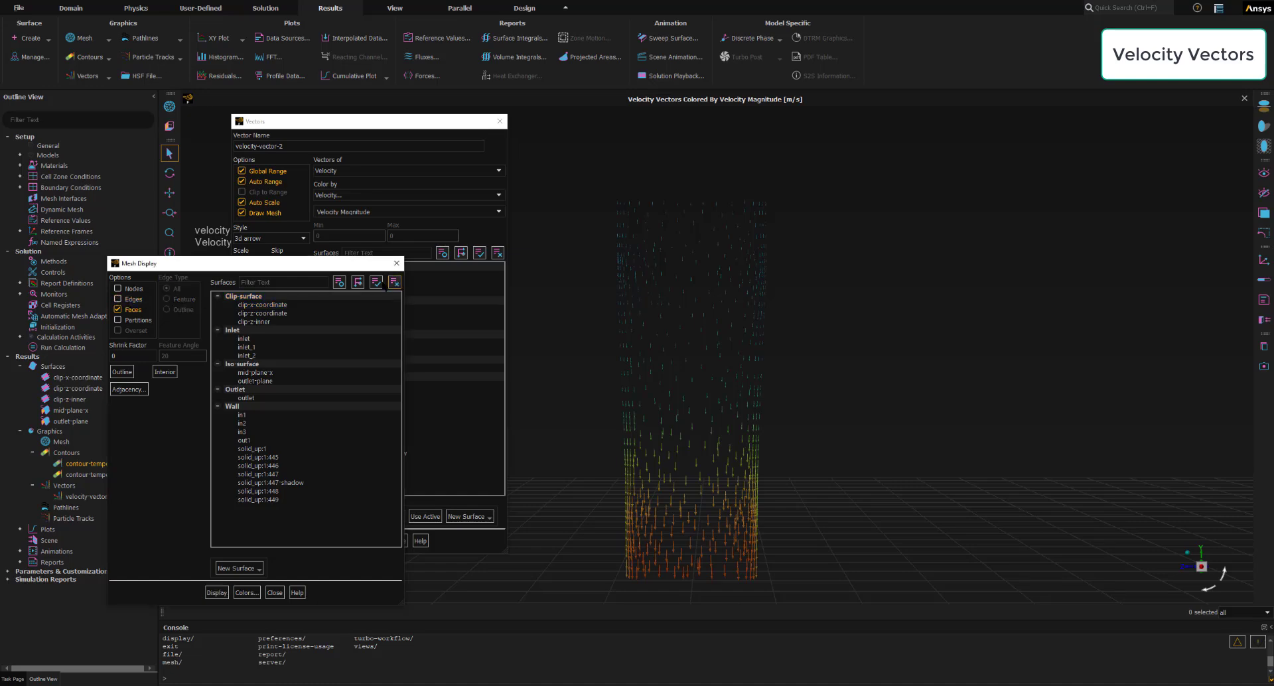
pyautogui.click(257, 313)
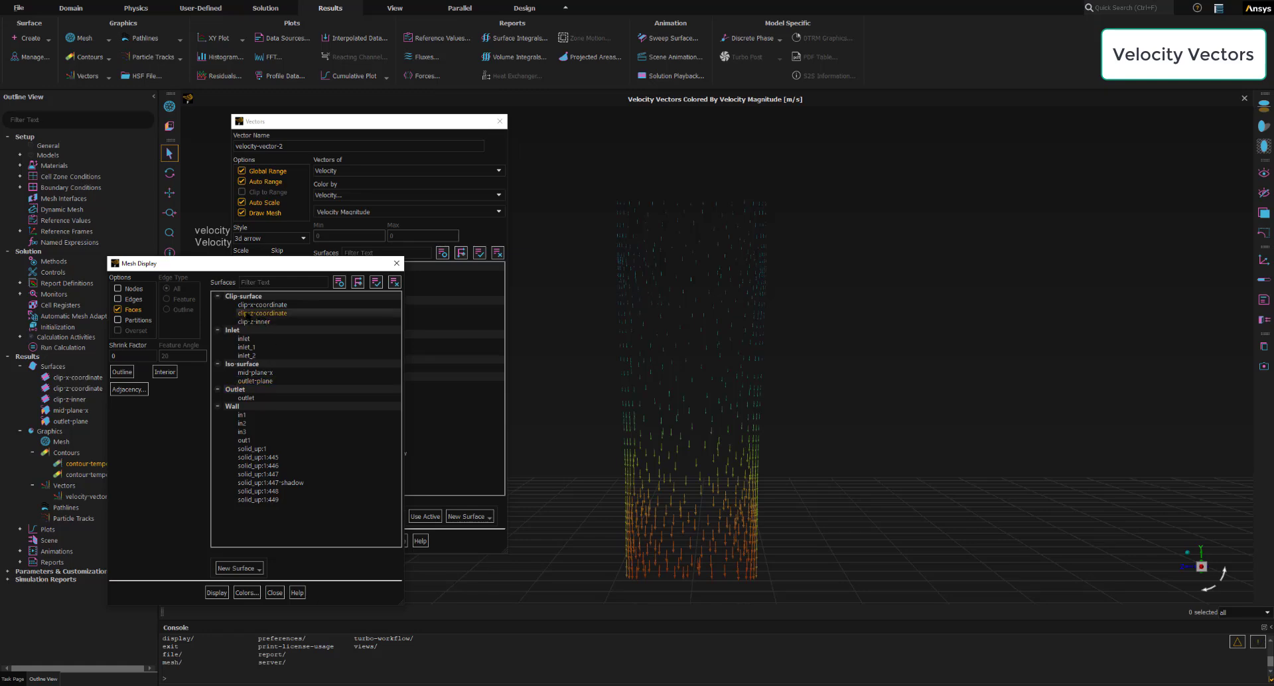
pyautogui.click(243, 314)
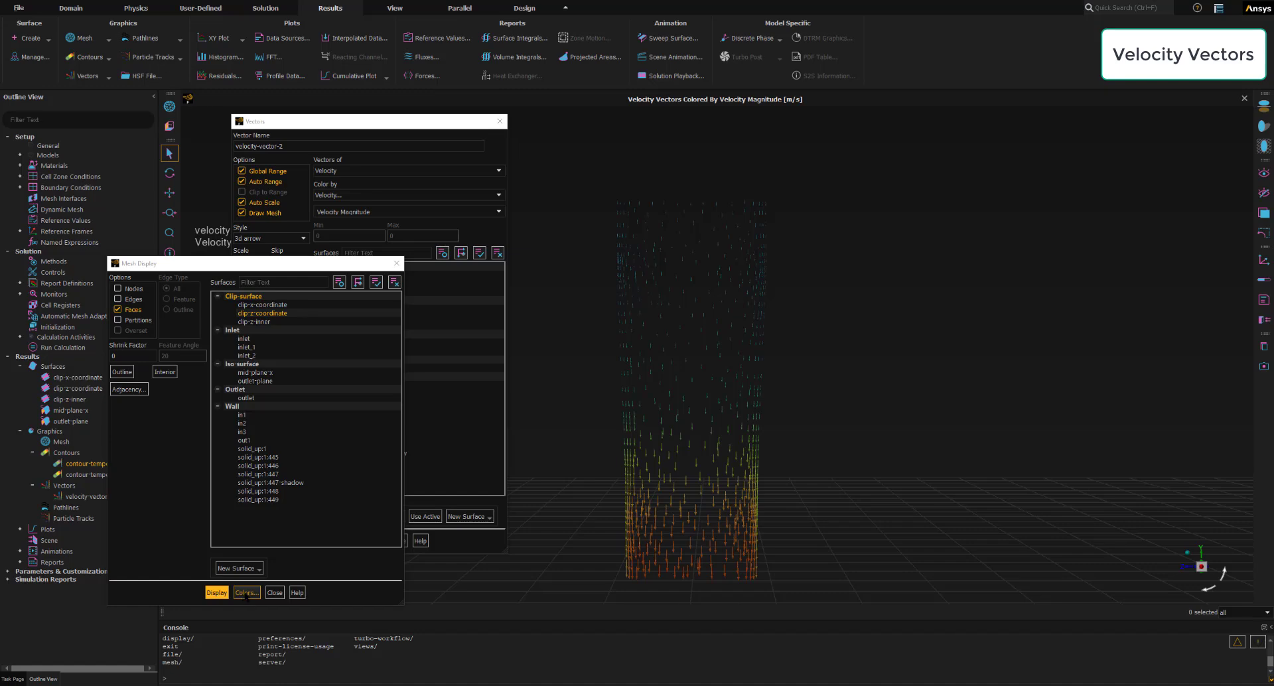
# - Color the mesh by type, assigning light blue to the surface type, and close the color settings
pyautogui.click(247, 592)
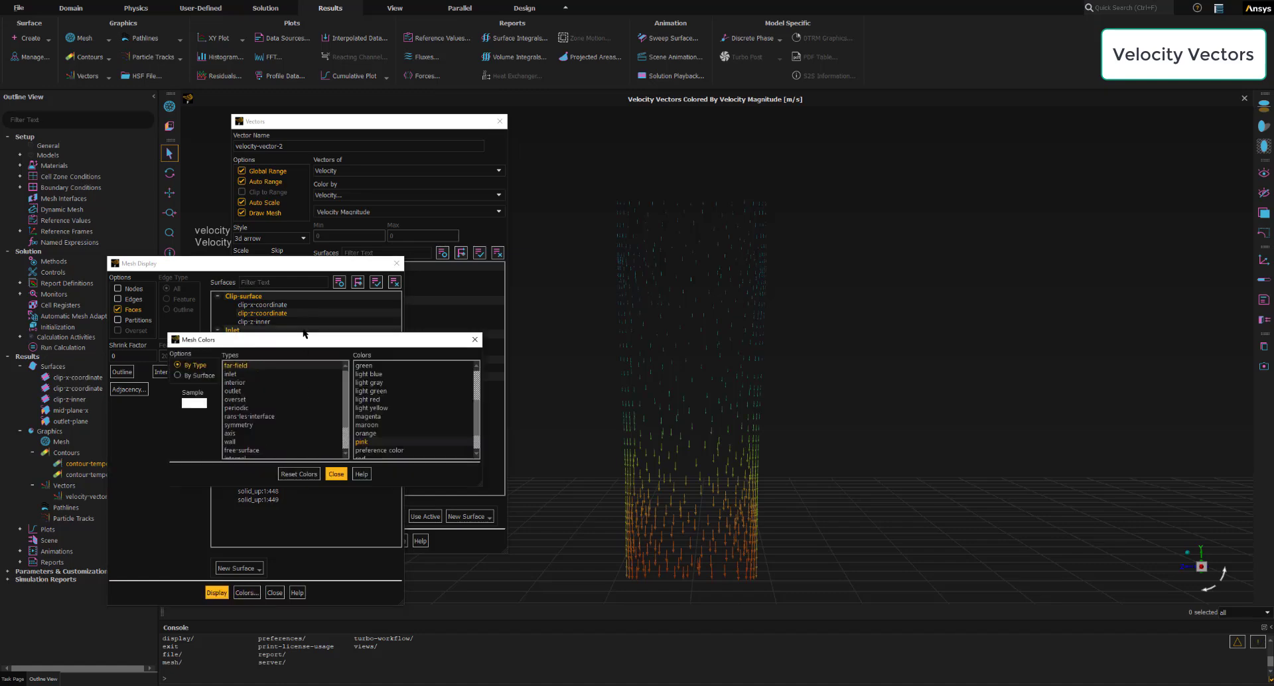
pyautogui.moveTo(304, 334); pyautogui.dragTo(344, 225)
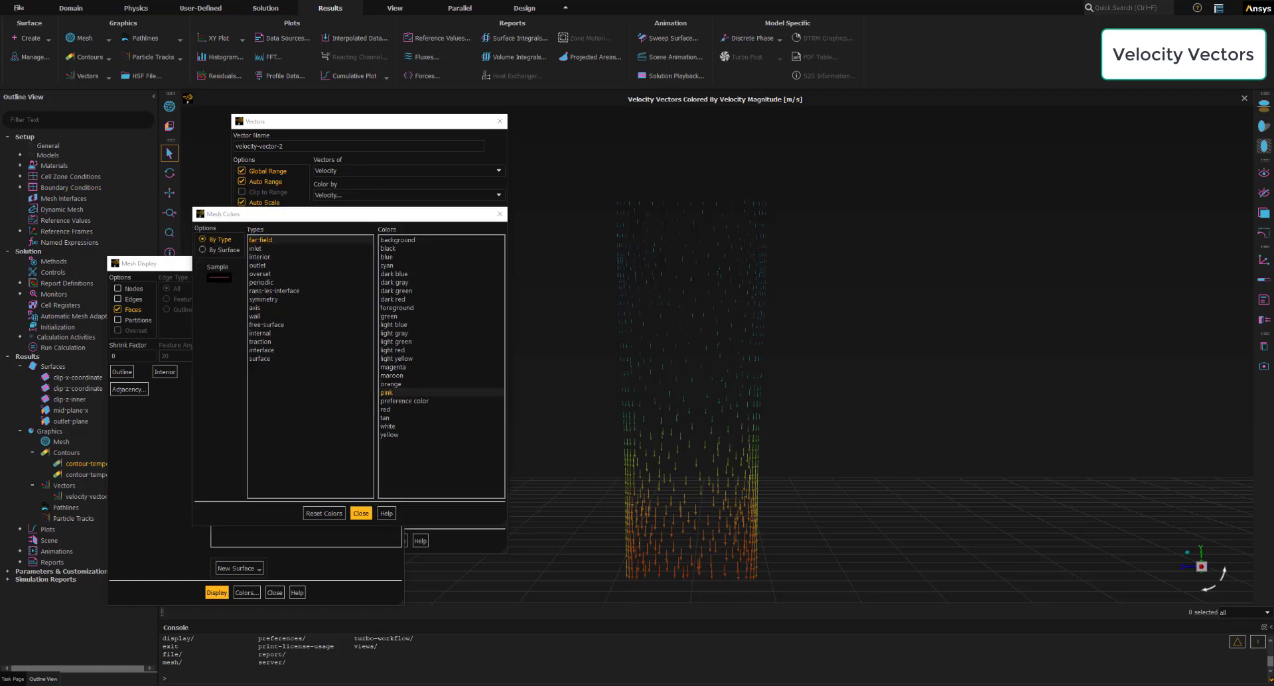
pyautogui.click(262, 359)
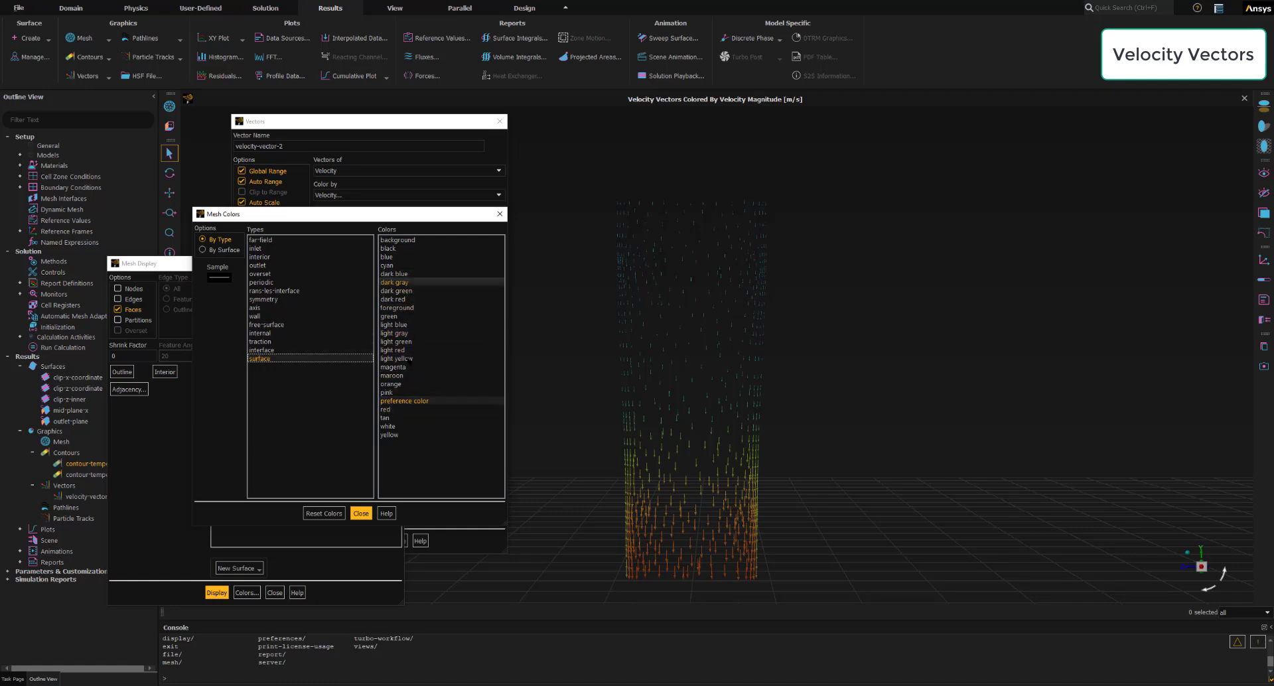
pyautogui.click(398, 324)
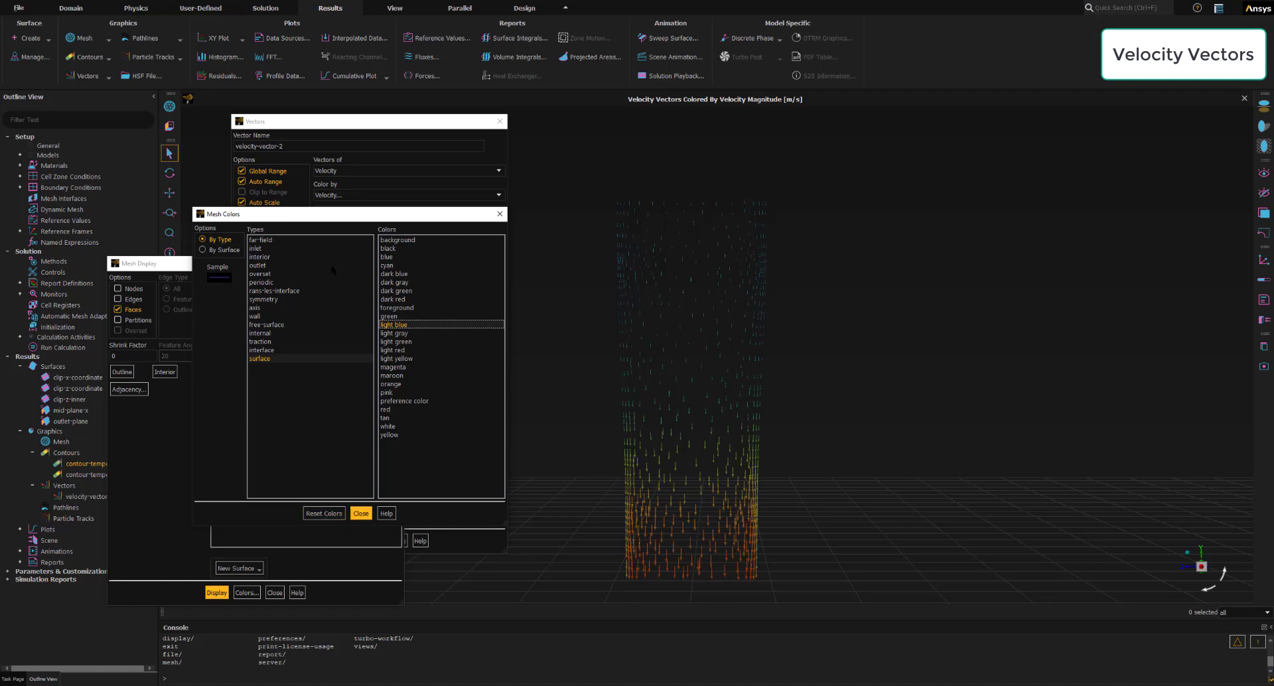
pyautogui.moveTo(328, 217); pyautogui.dragTo(414, 169)
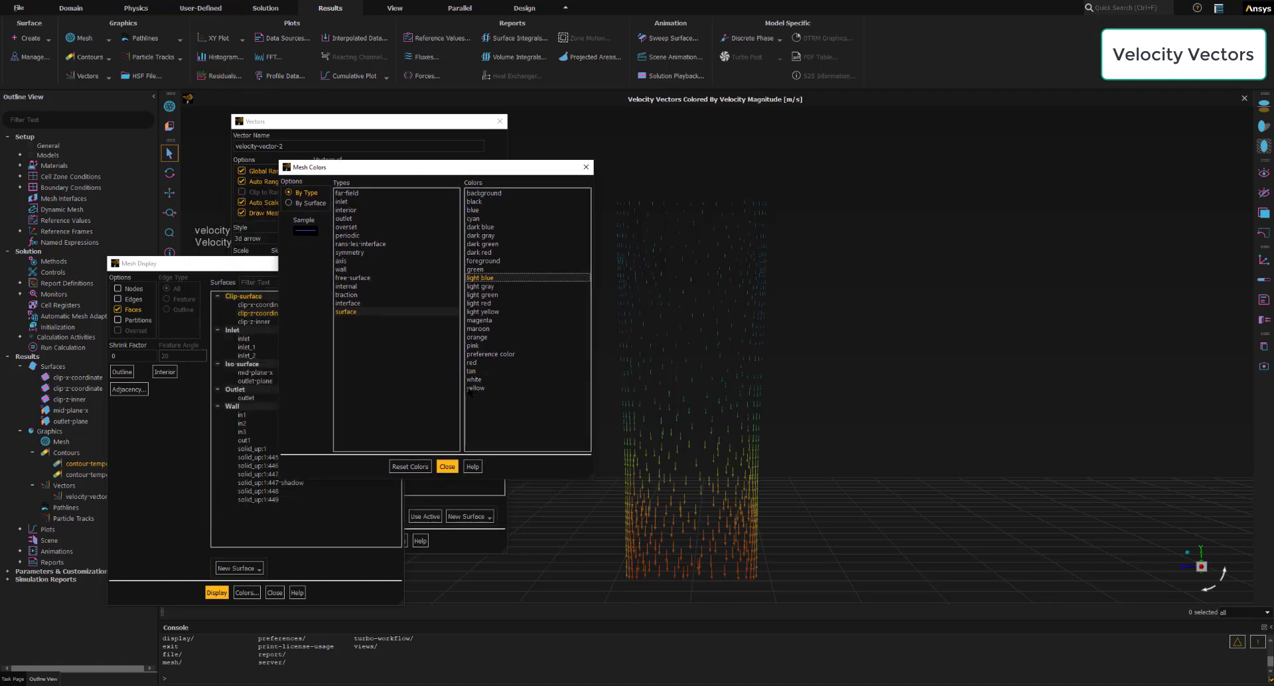
pyautogui.click(447, 466)
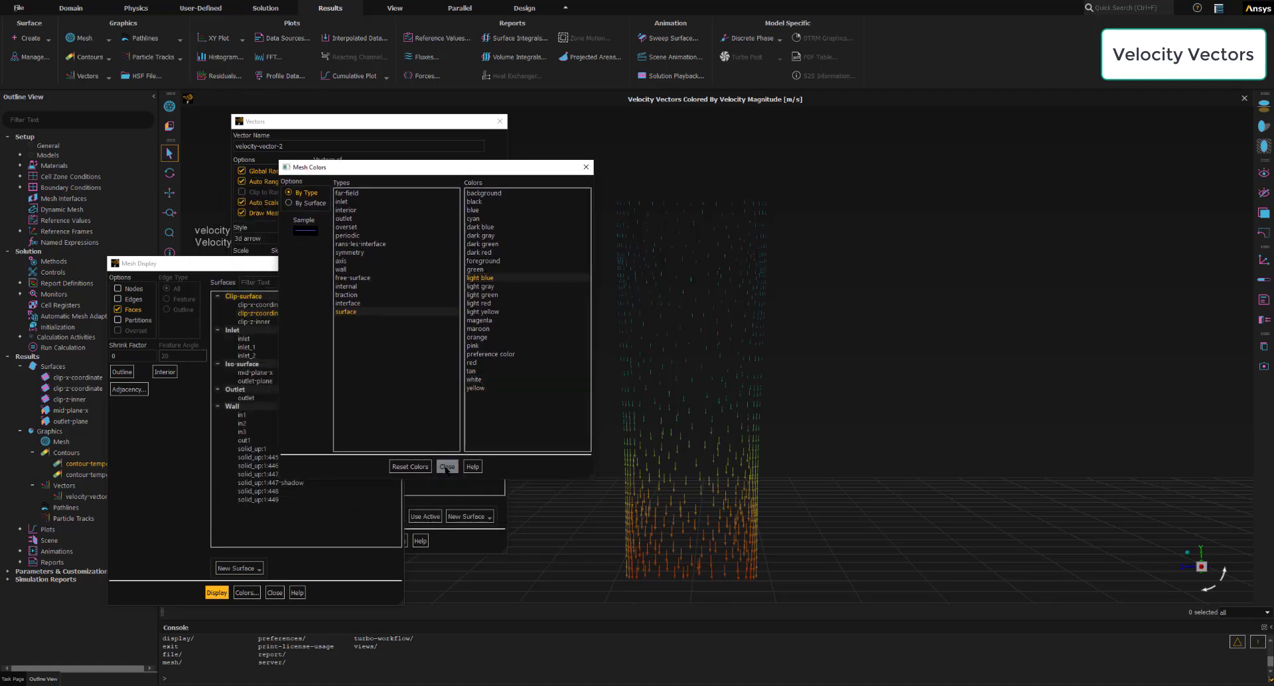
# - Display the clipped manifold mesh in the isometric view and close the mesh display settings
pyautogui.click(217, 593)
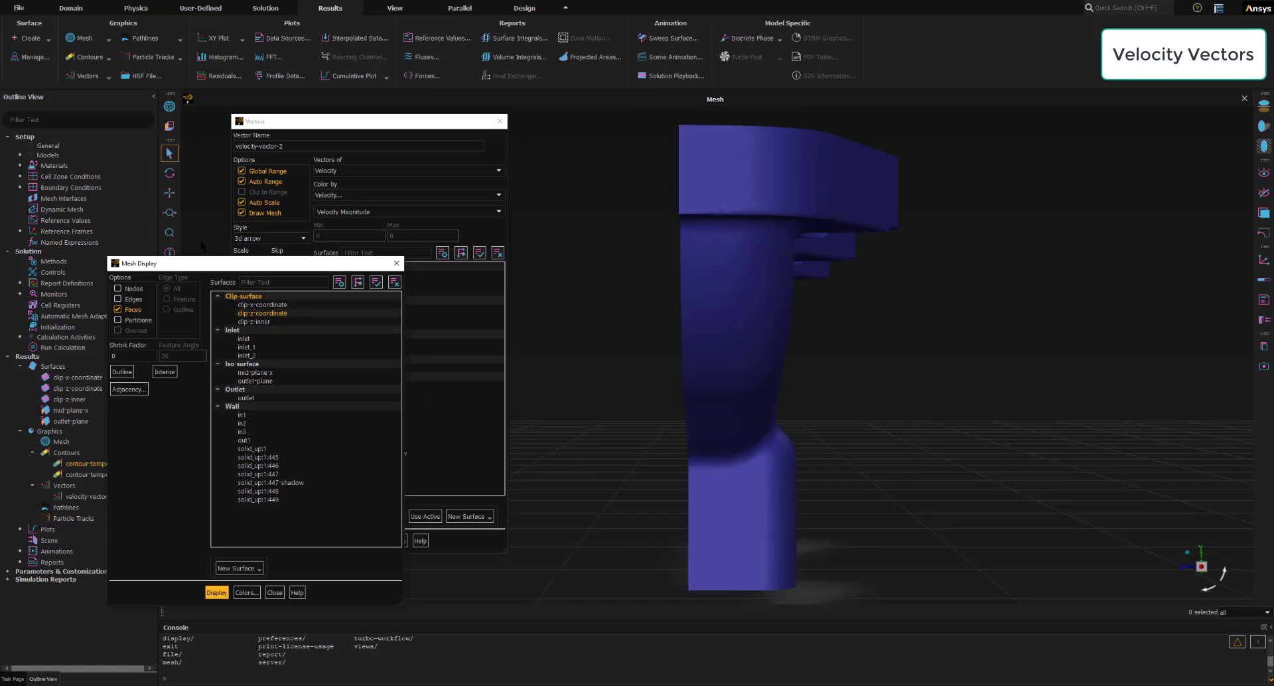
pyautogui.moveTo(259, 262); pyautogui.dragTo(385, 253)
pyautogui.click(170, 361)
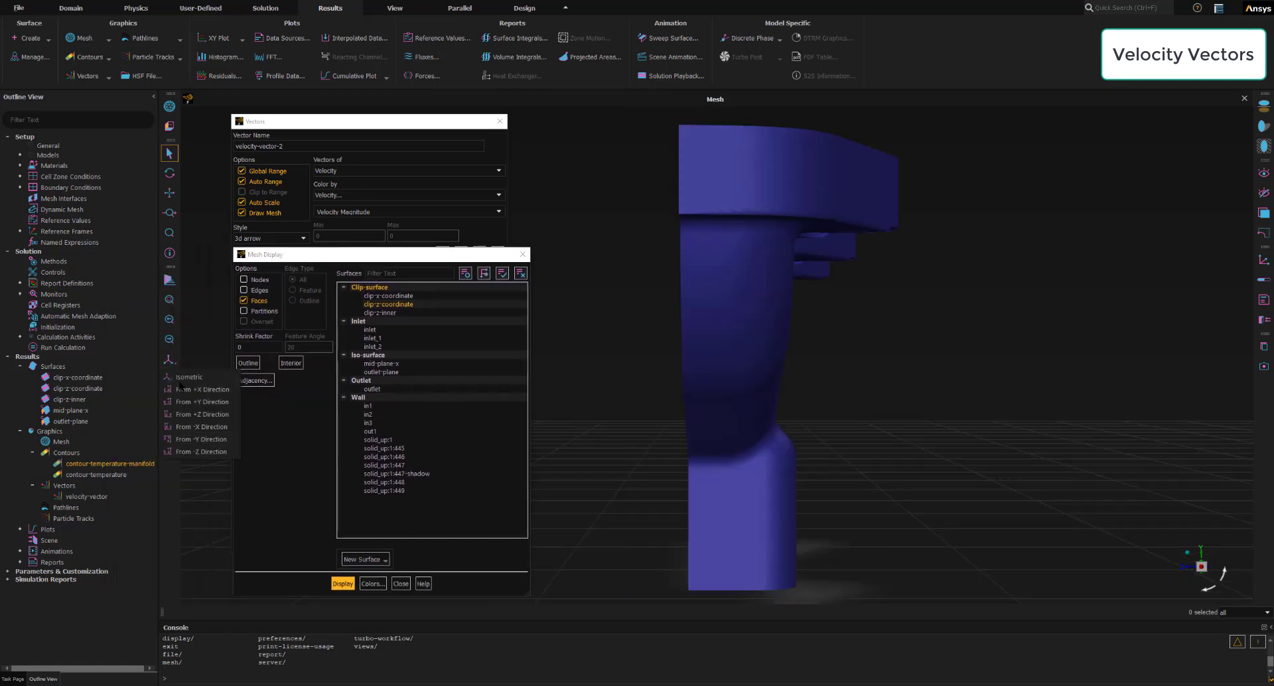
pyautogui.click(189, 380)
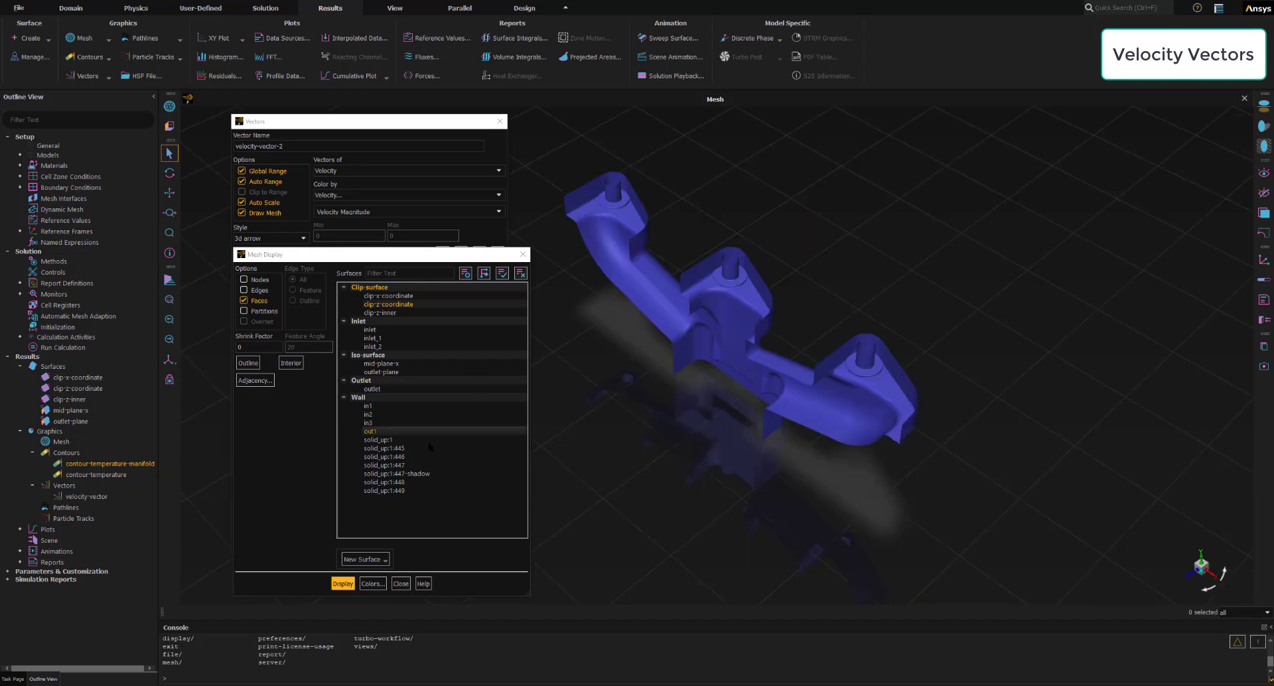
pyautogui.click(401, 584)
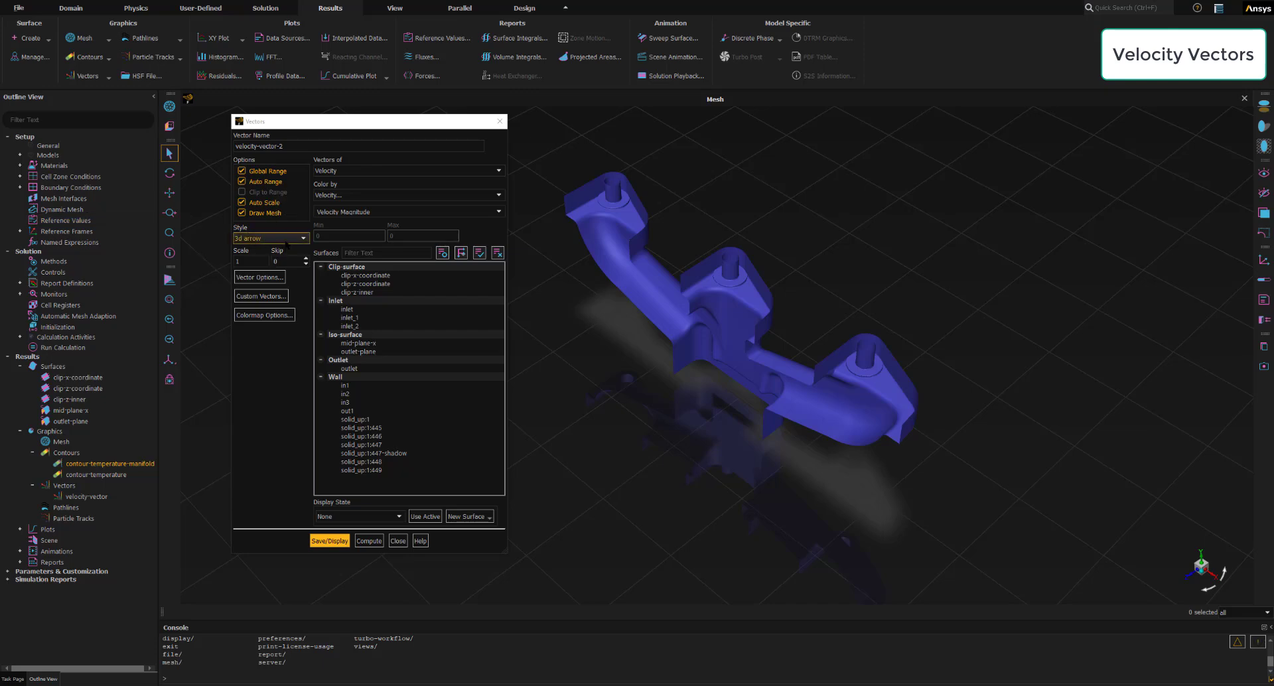
# - Set the velocity-vector-2 style to arrow with a scale of 5, and clear its surface selection
pyautogui.click(287, 242)
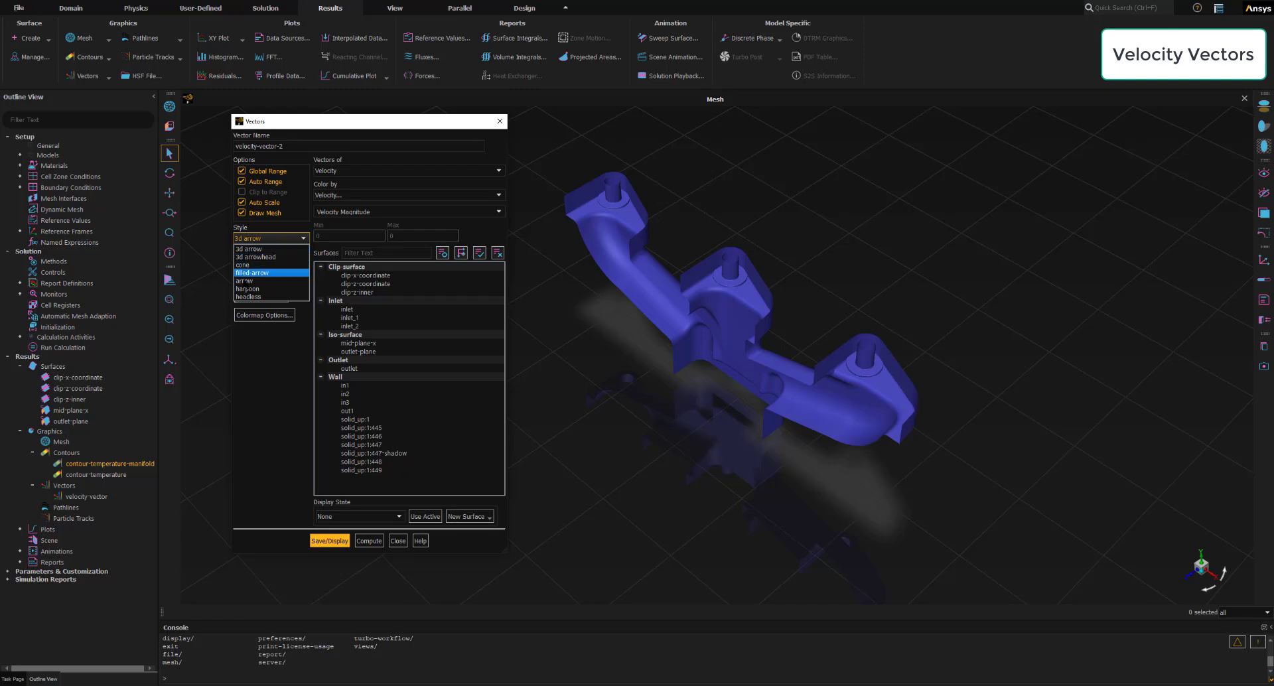
pyautogui.click(258, 282)
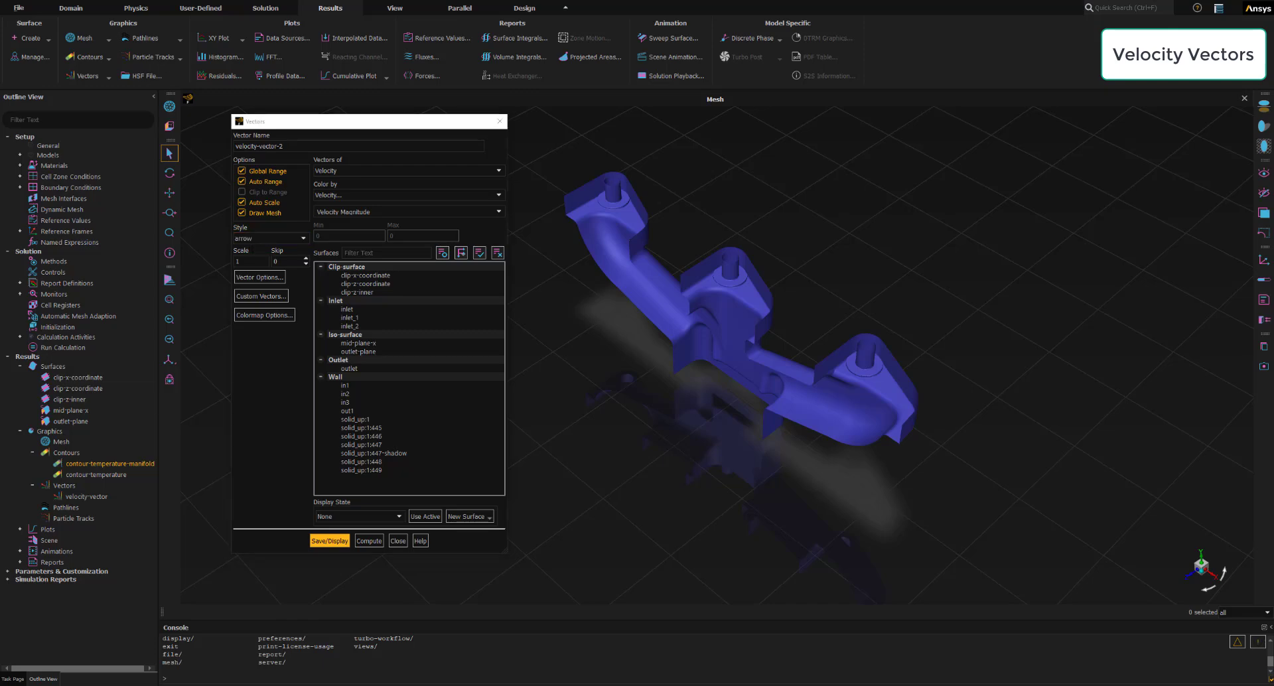
pyautogui.doubleClick(232, 261)
pyautogui.write('5')
pyautogui.click(498, 256)
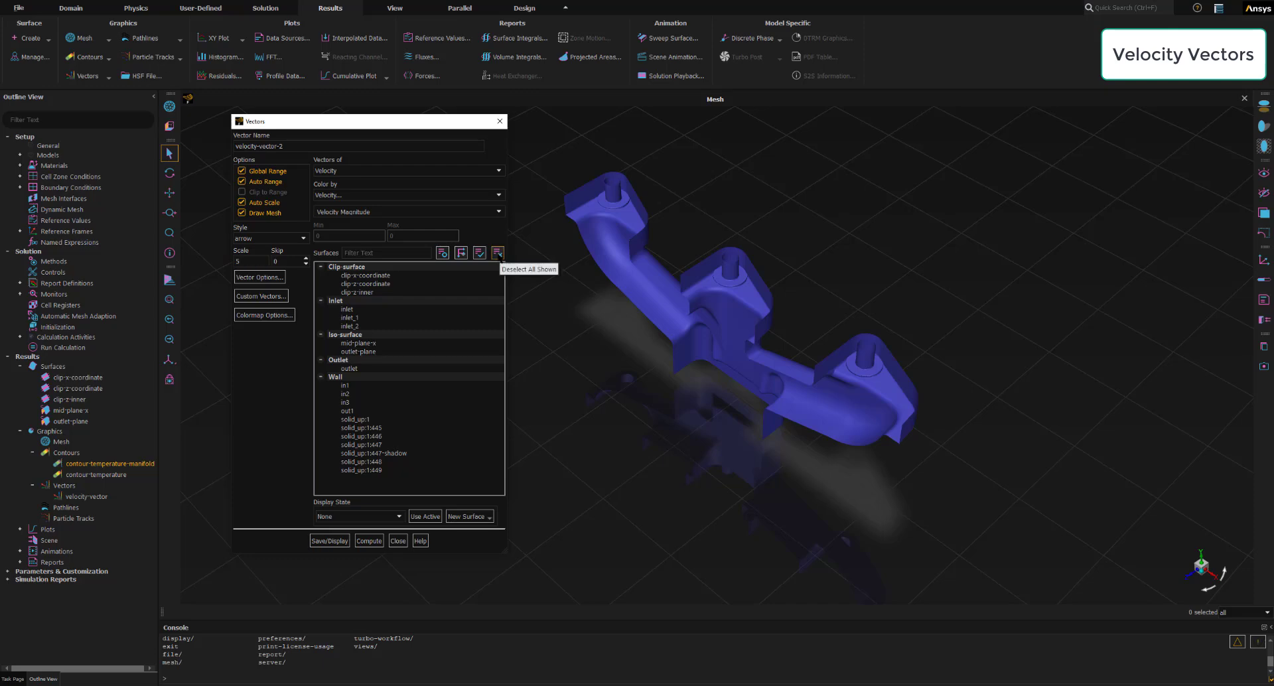
# - Save and display velocity-vector-2 on the mid-plane-x surface over the clipped manifold mesh
pyautogui.click(457, 317)
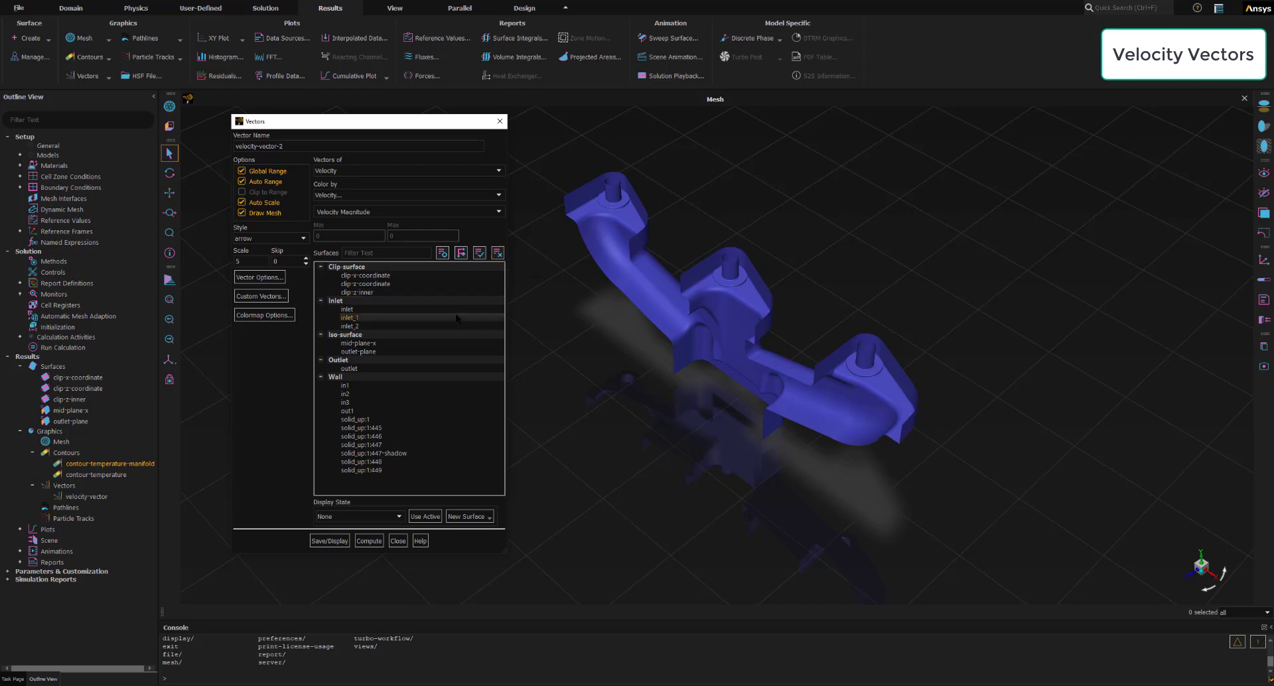
pyautogui.click(357, 343)
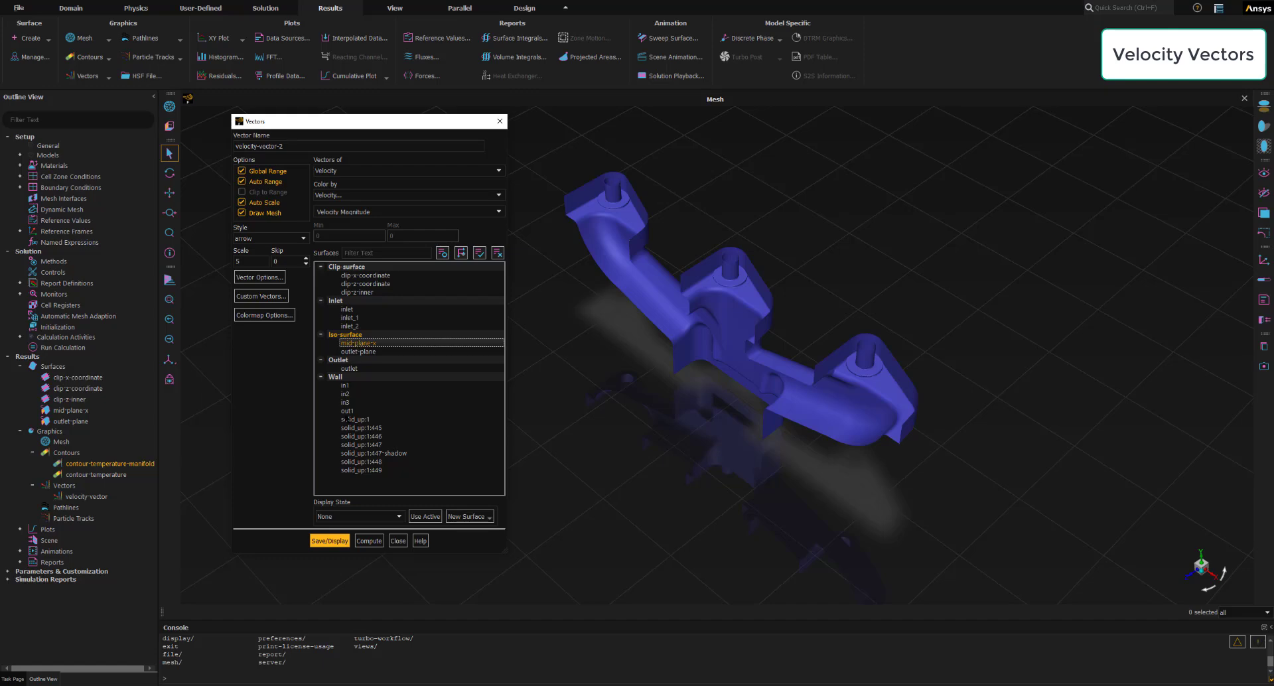
pyautogui.click(329, 542)
pyautogui.click(331, 542)
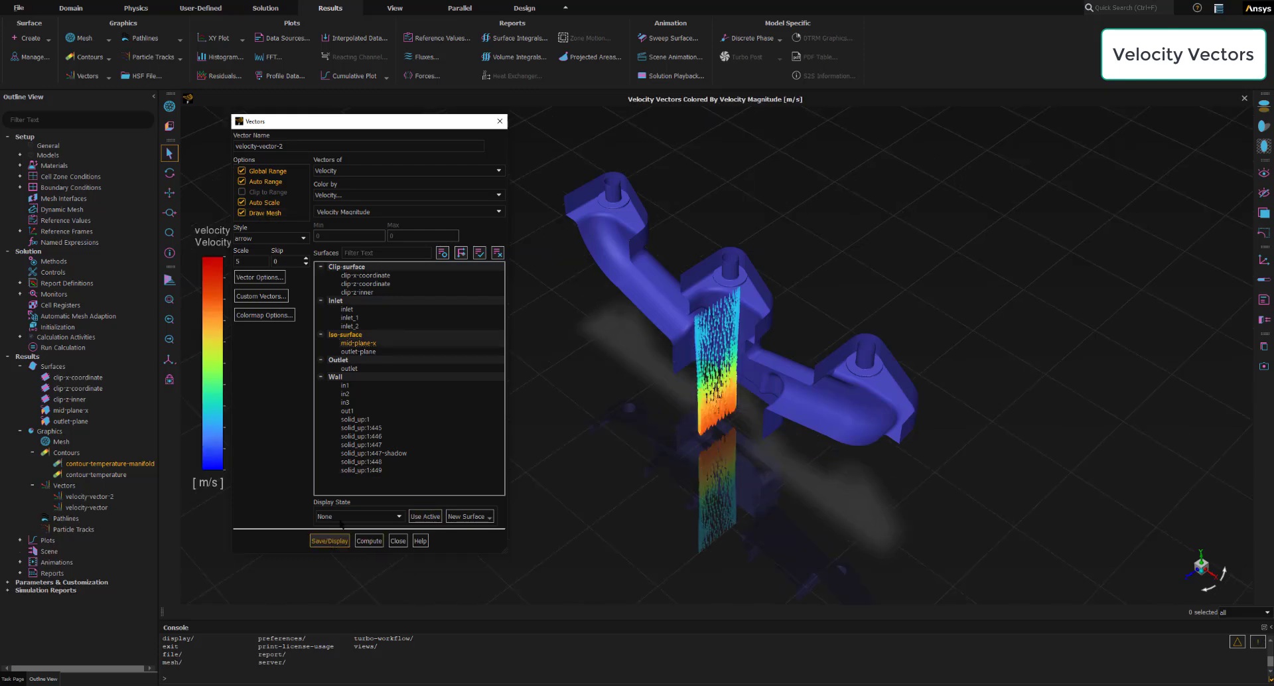
pyautogui.scroll(3, 701, 389)
pyautogui.moveTo(669, 380); pyautogui.dragTo(673, 331, button='middle')
pyautogui.scroll(2, 678, 378)
pyautogui.scroll(2, 718, 480)
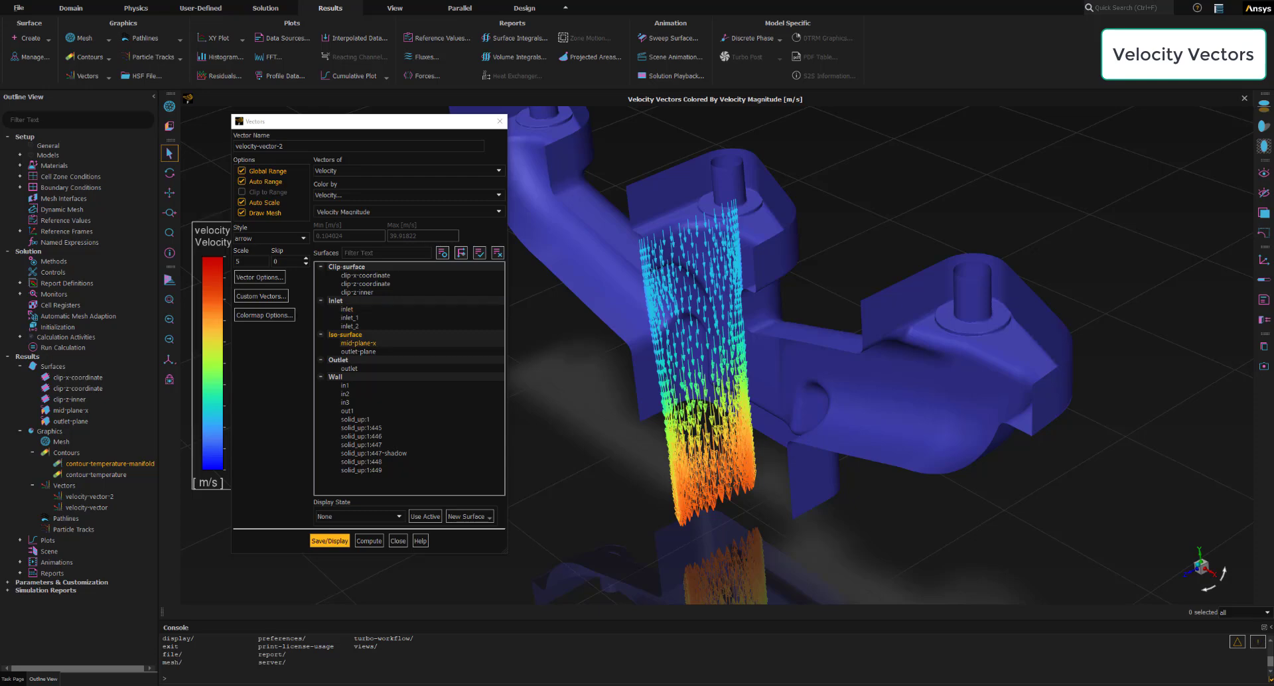
pyautogui.click(169, 299)
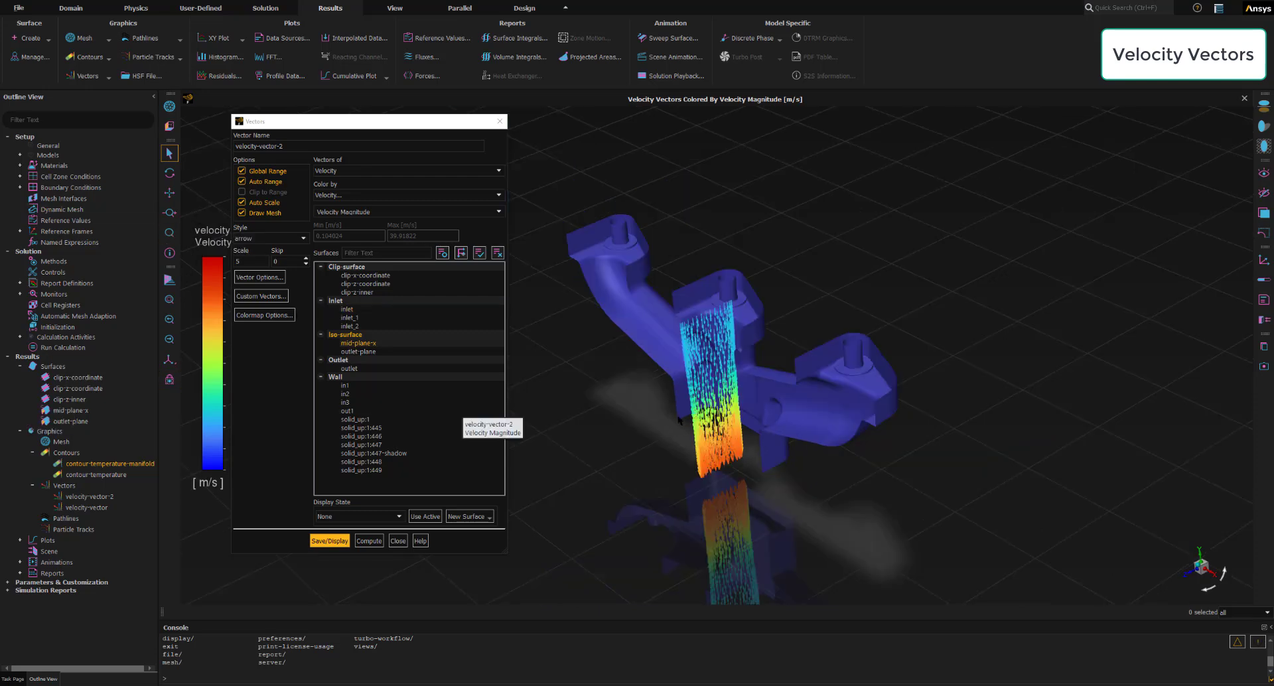
pyautogui.moveTo(731, 408); pyautogui.dragTo(884, 443)
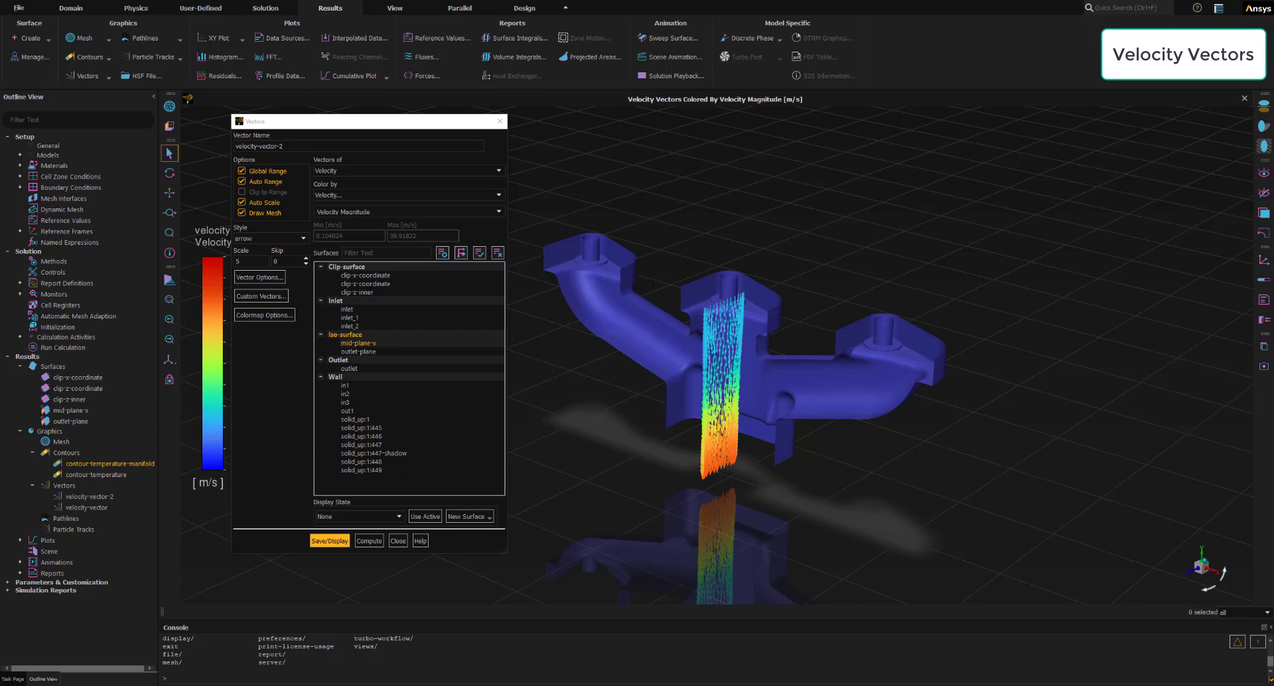
# - Set up a new iso-surface named mid-plane-z with the mesh Z-Coordinate as its surface of constant
pyautogui.click(31, 38)
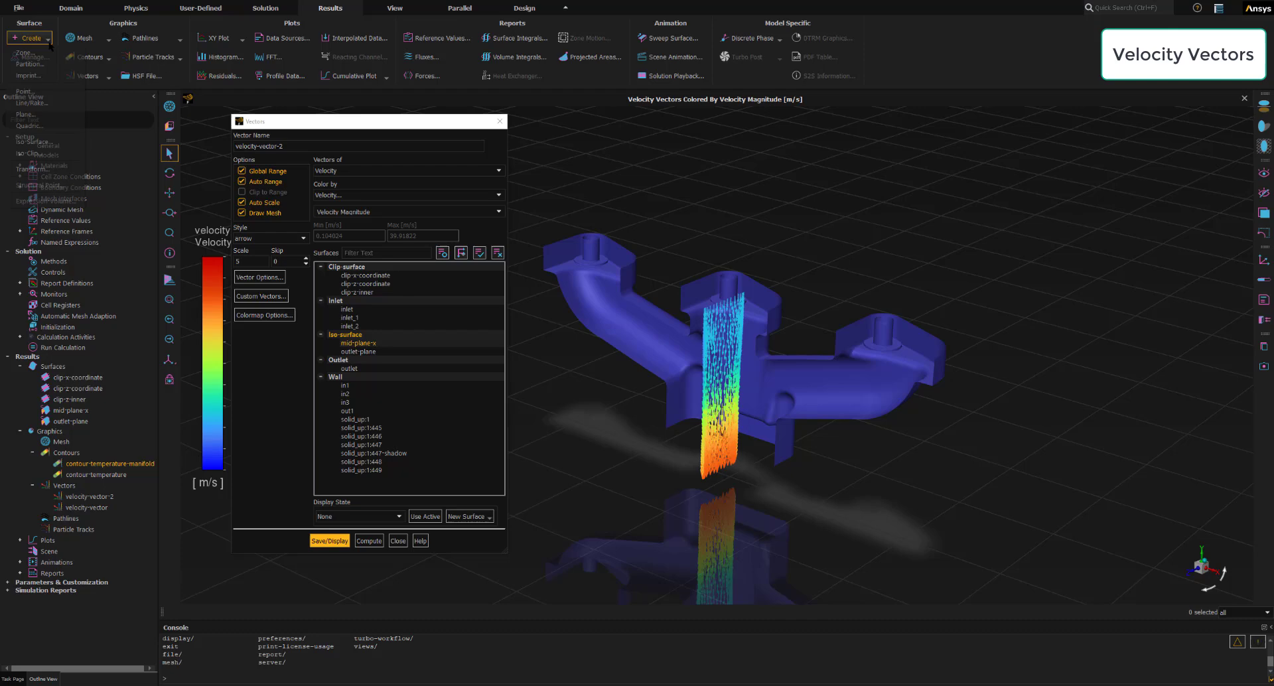
pyautogui.click(33, 141)
pyautogui.moveTo(295, 188); pyautogui.dragTo(338, 180)
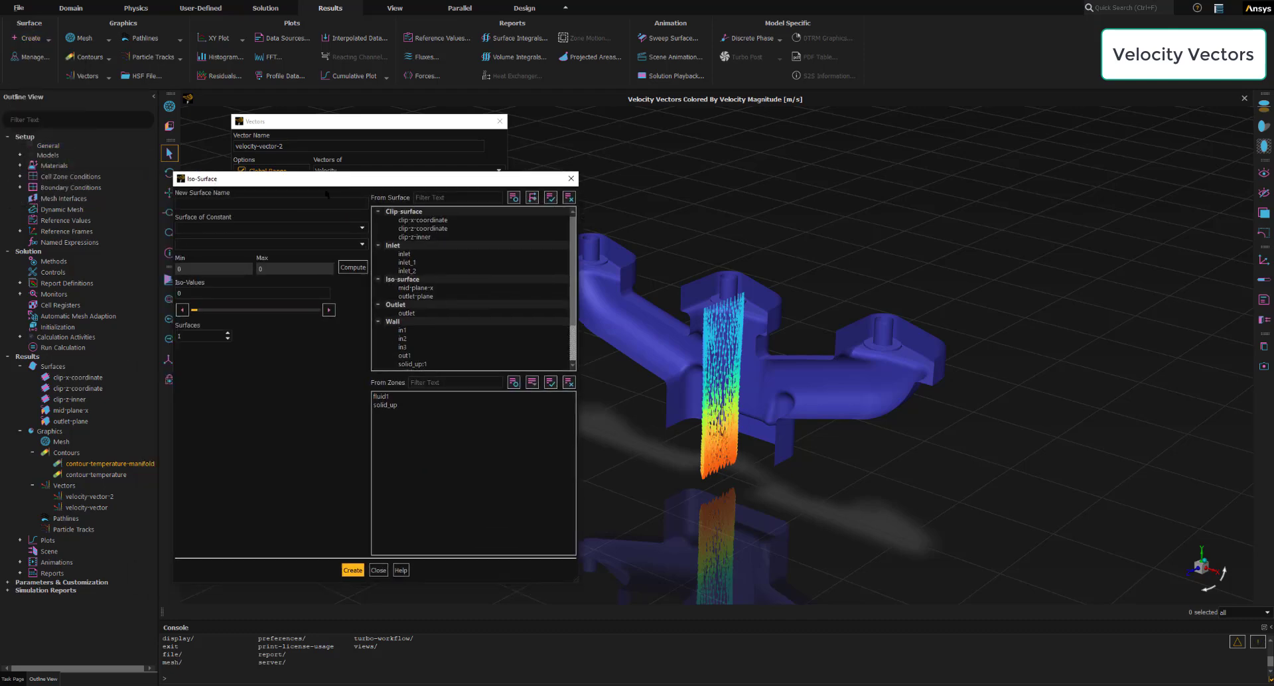
pyautogui.click(242, 204)
pyautogui.write('mid-plane-z')
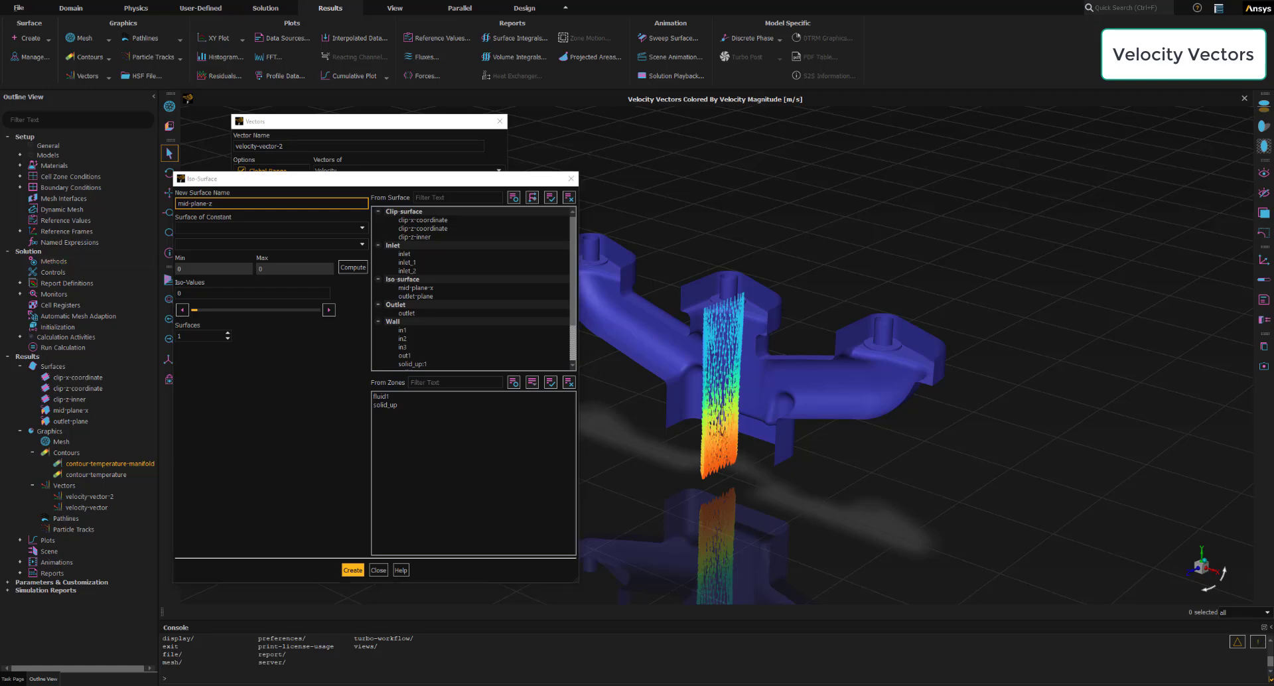
pyautogui.click(207, 228)
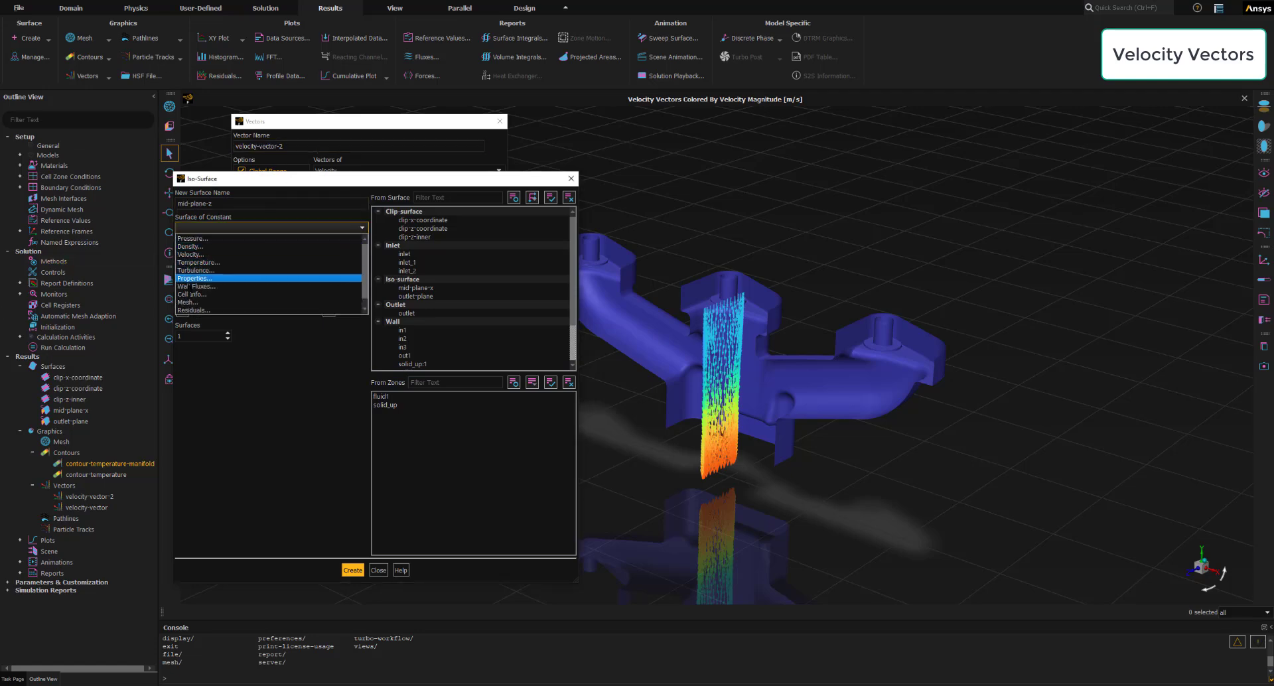
pyautogui.click(199, 302)
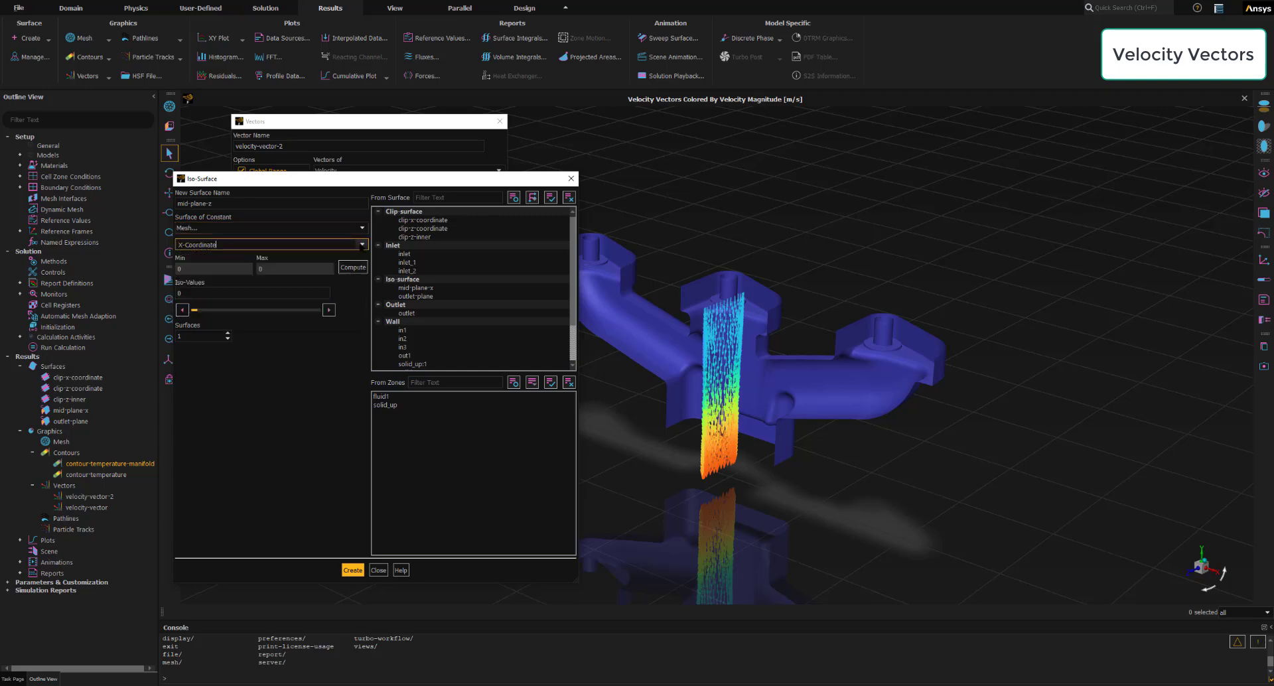
pyautogui.click(354, 245)
pyautogui.click(193, 271)
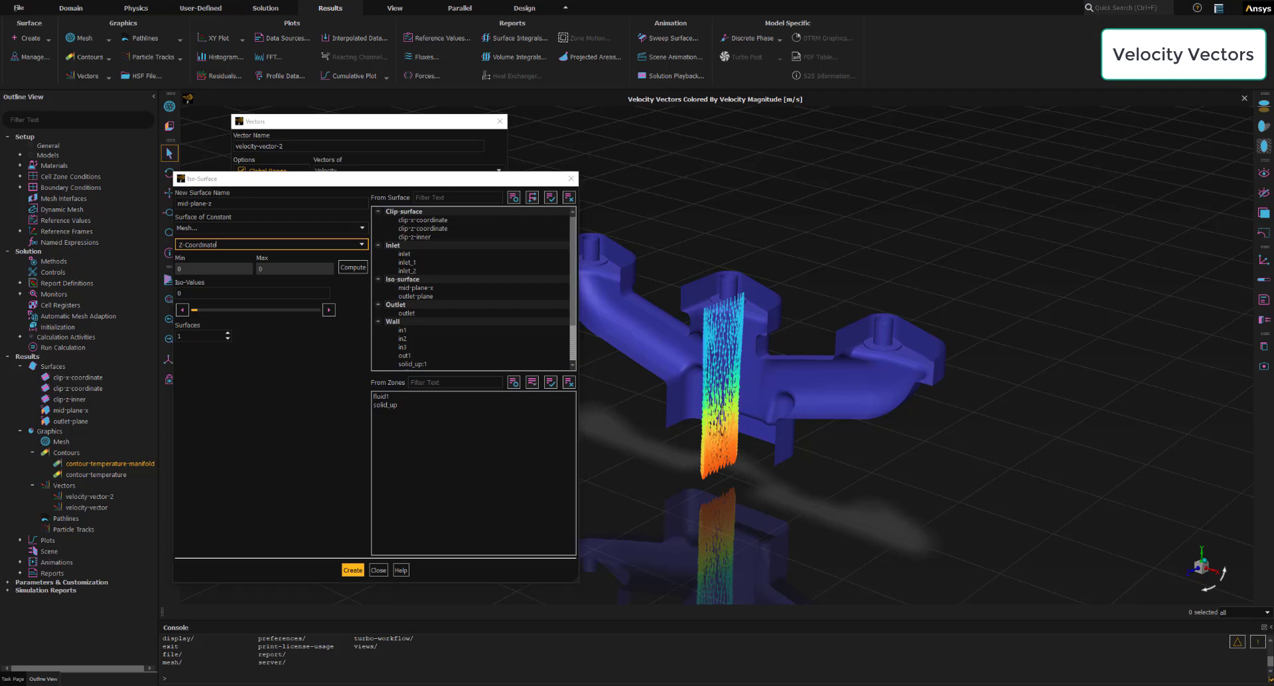
# - Select the fluid1 and solid_up zones for the iso-surface and compute its Z-coordinate range
pyautogui.click(568, 184)
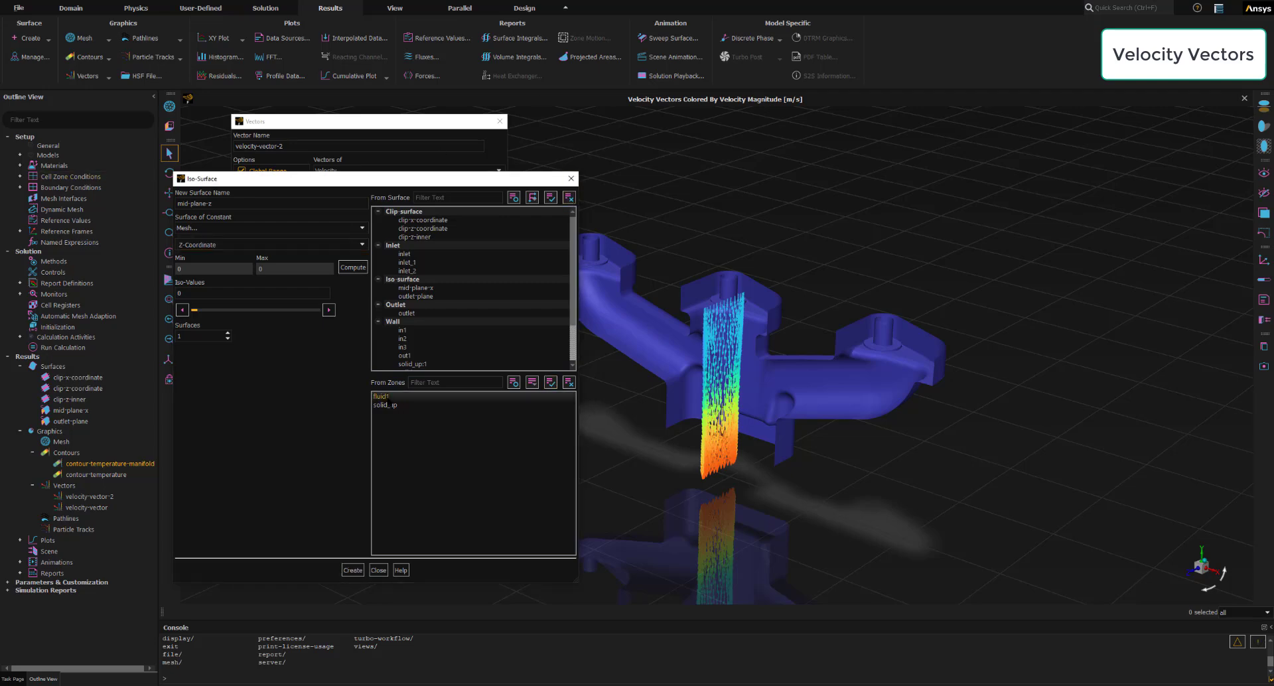
pyautogui.click(384, 405)
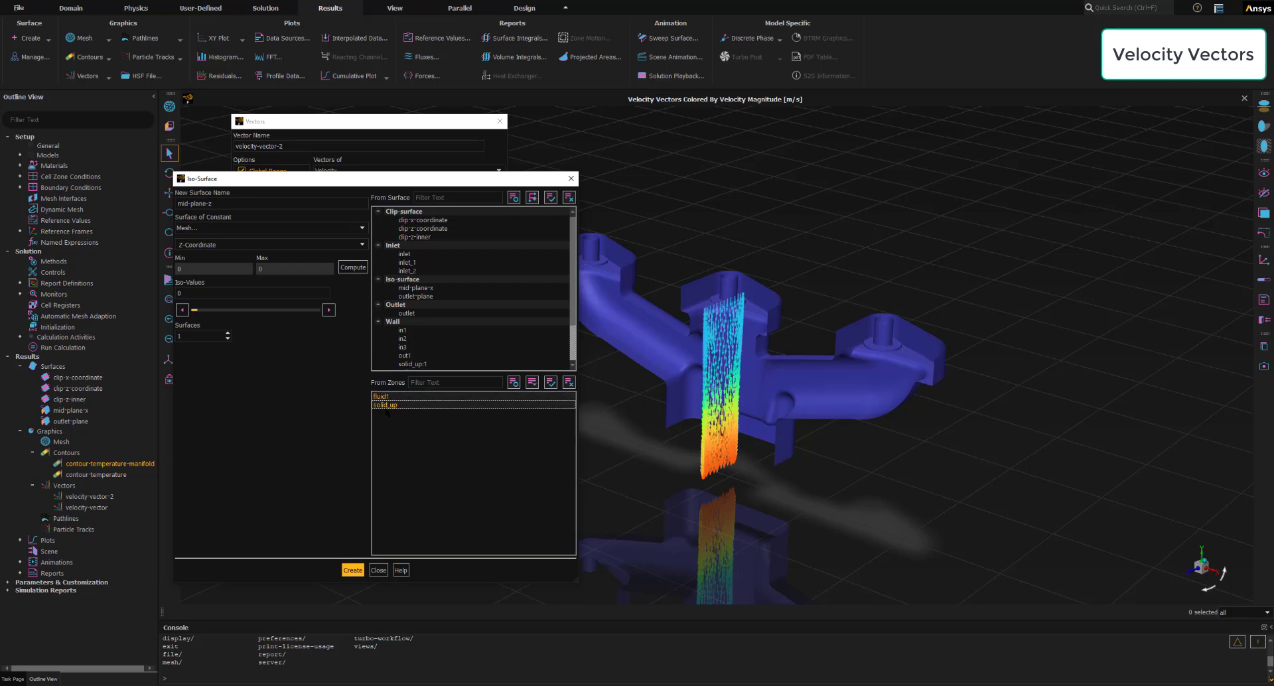
pyautogui.click(550, 383)
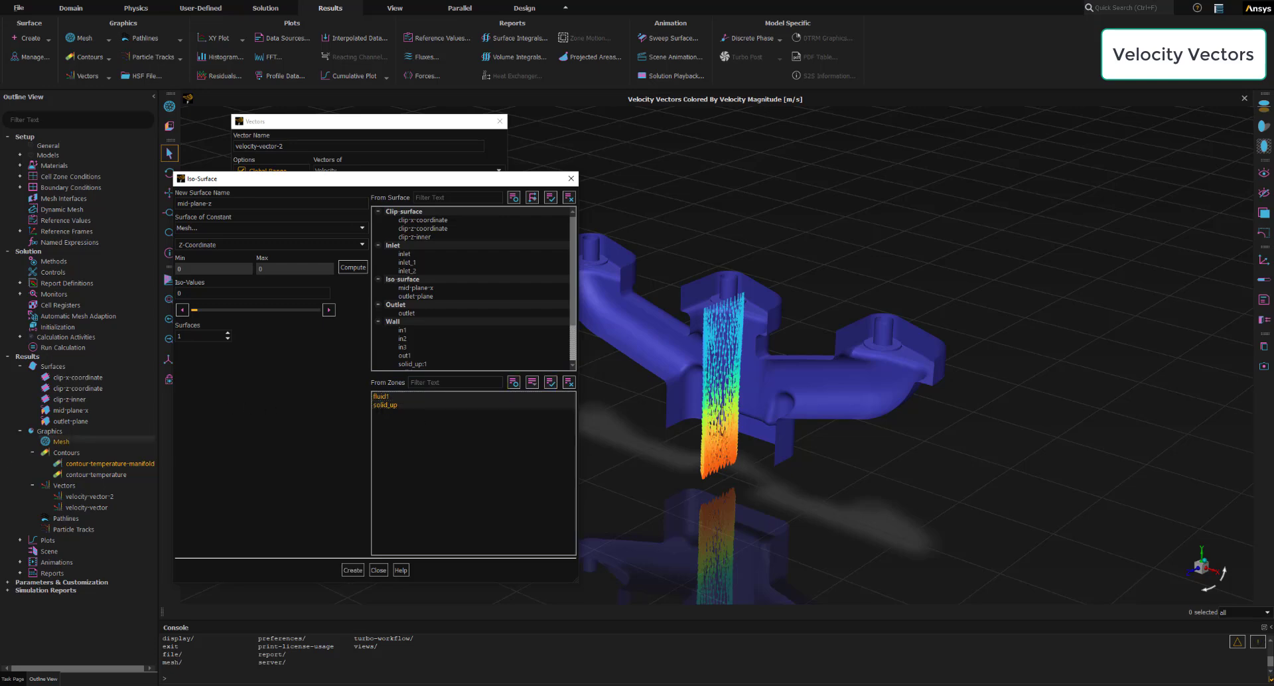
pyautogui.click(352, 570)
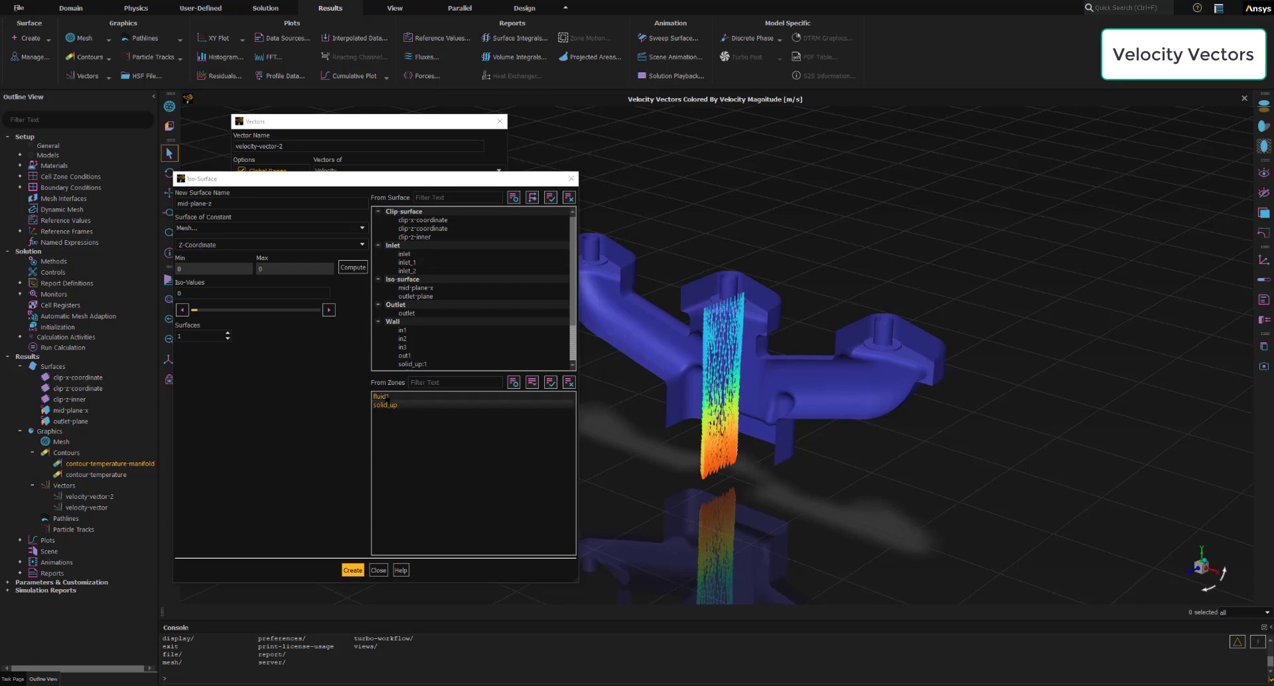
pyautogui.click(351, 269)
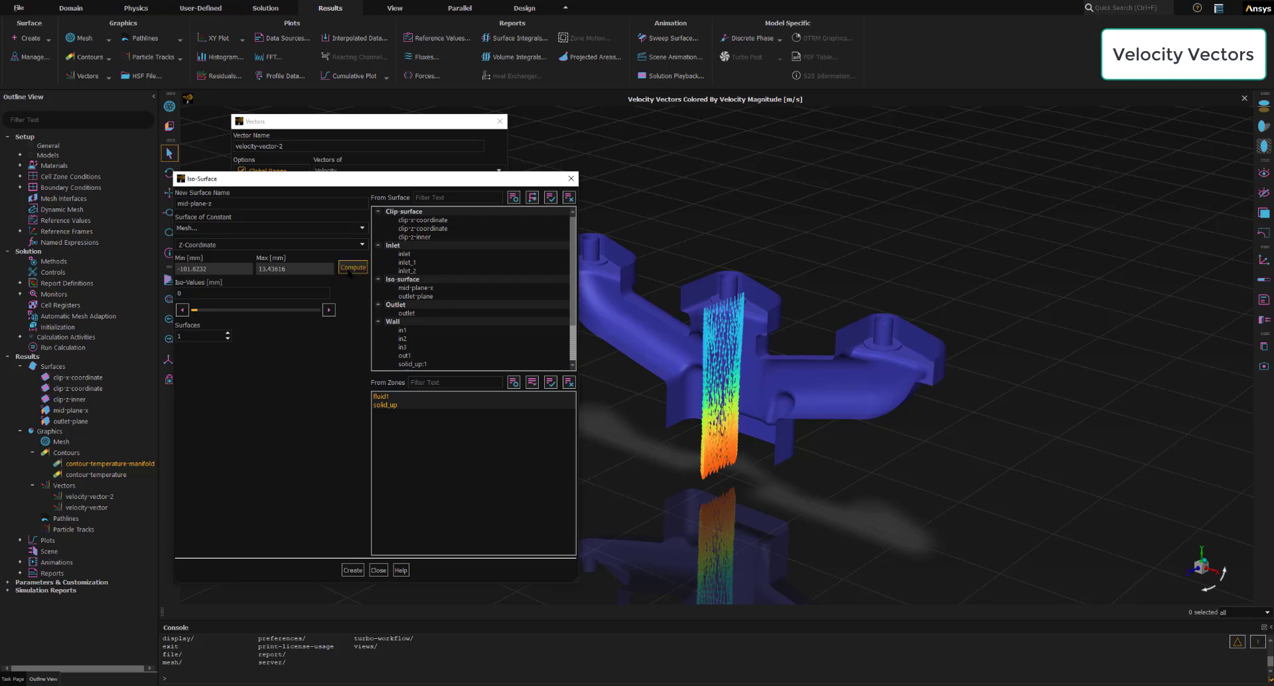
# - Set the iso-value to -44 mm, create the mid-plane-z surface, and close the iso-surface settings
pyautogui.click(186, 293)
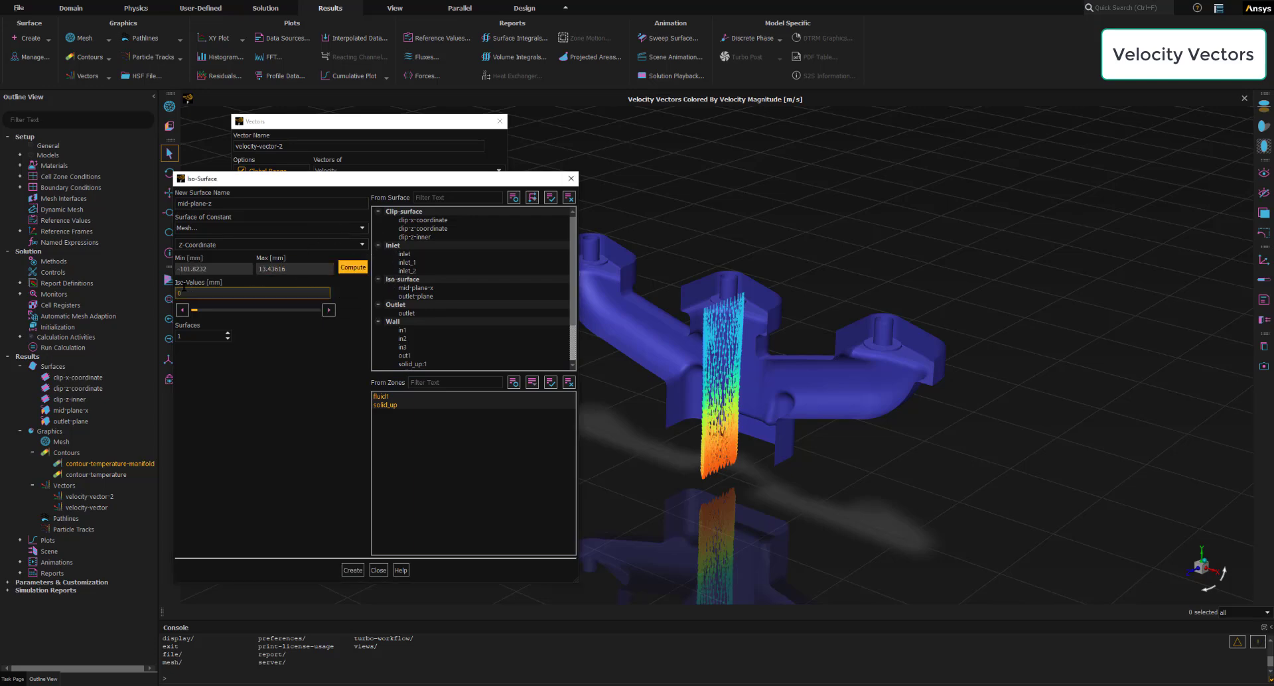
pyautogui.press('BackSpace')
pyautogui.write('-')
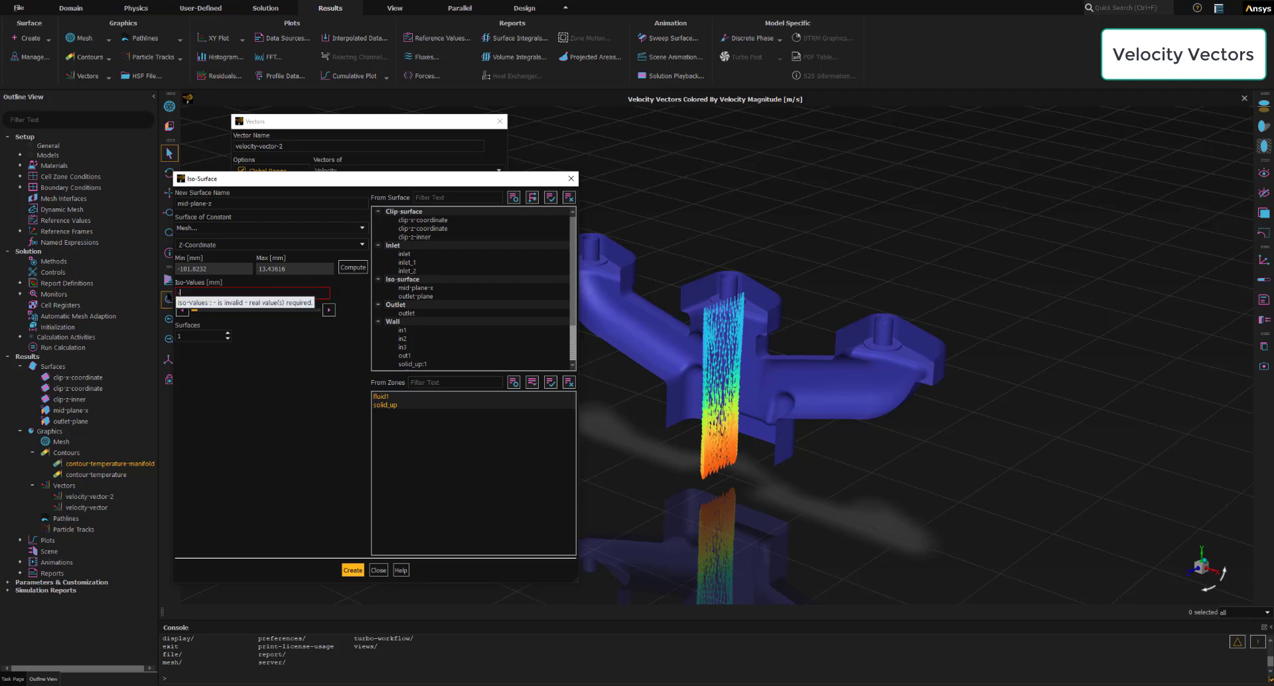
pyautogui.write('44')
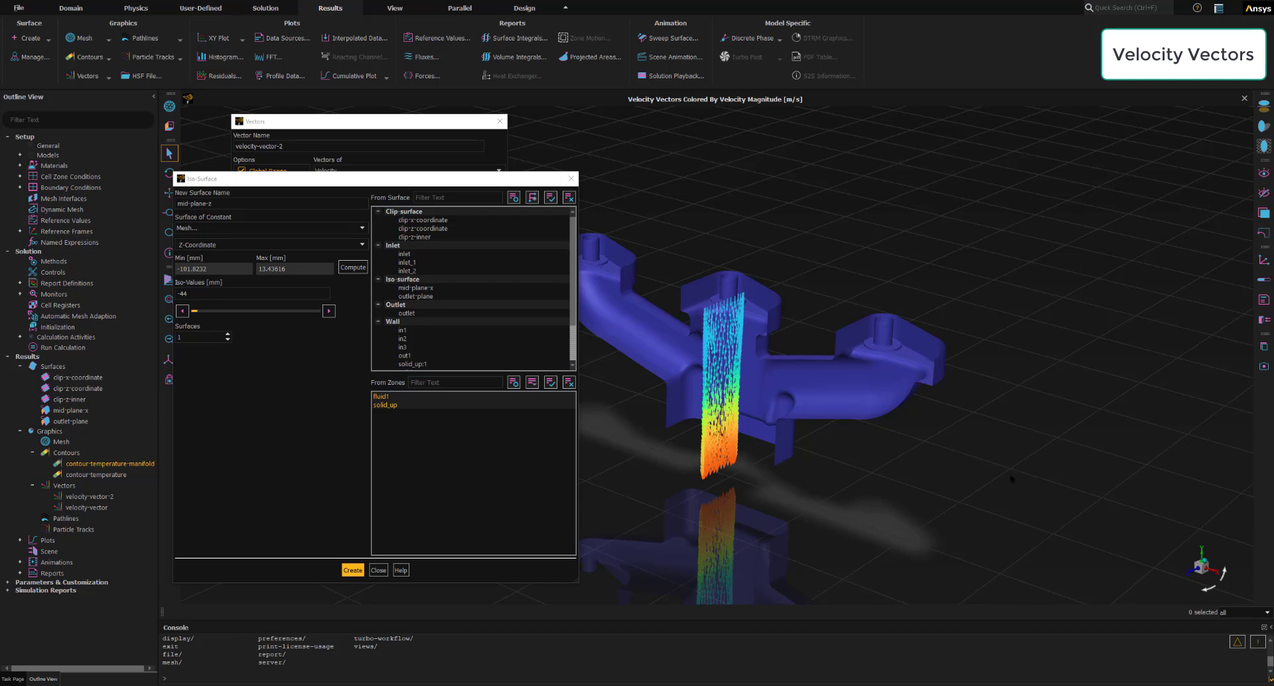
pyautogui.click(353, 571)
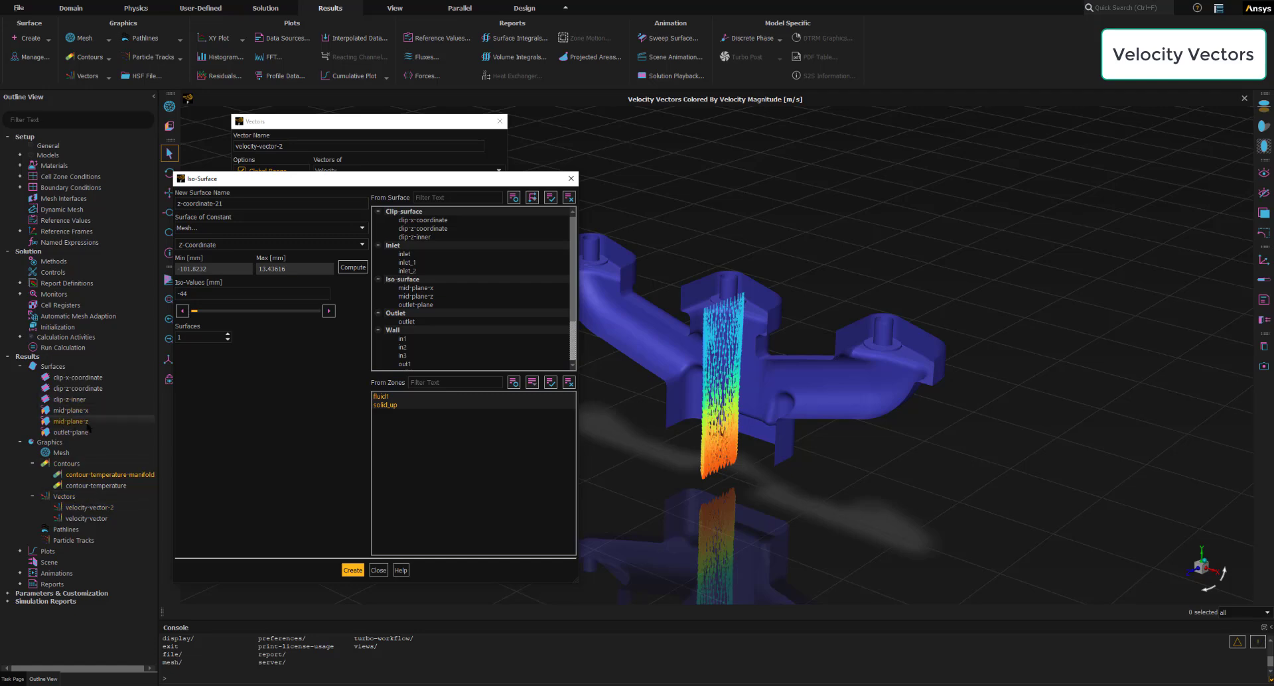
pyautogui.click(378, 570)
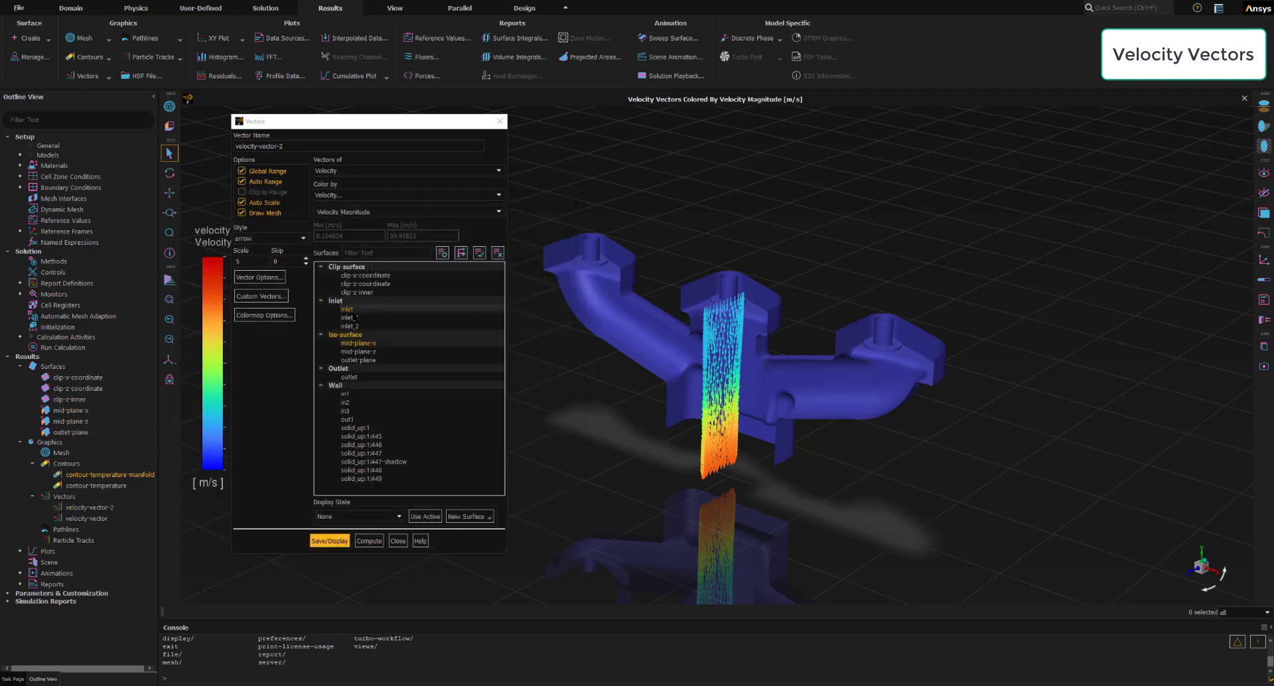
# - Redisplay velocity-vector-2 on mid-plane-z instead of mid-plane-x, viewed along the z-axis with the vector settings moved clear of the plot
pyautogui.click(355, 344)
pyautogui.click(355, 353)
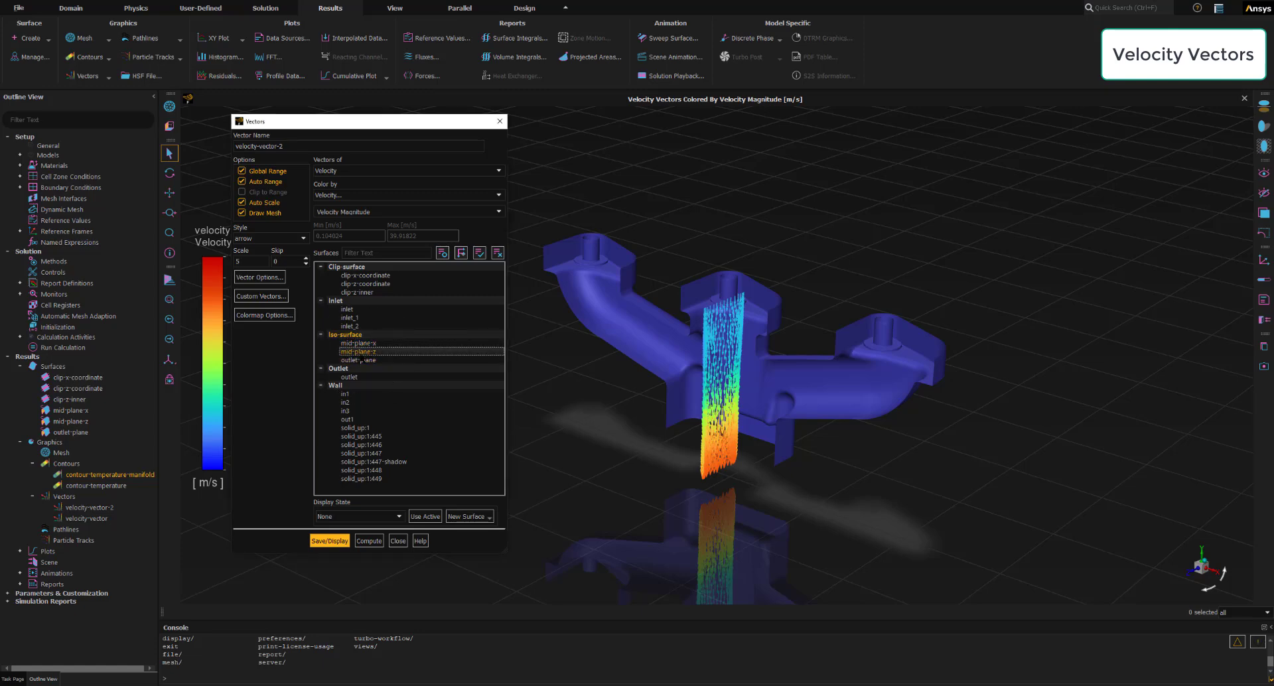
pyautogui.click(333, 542)
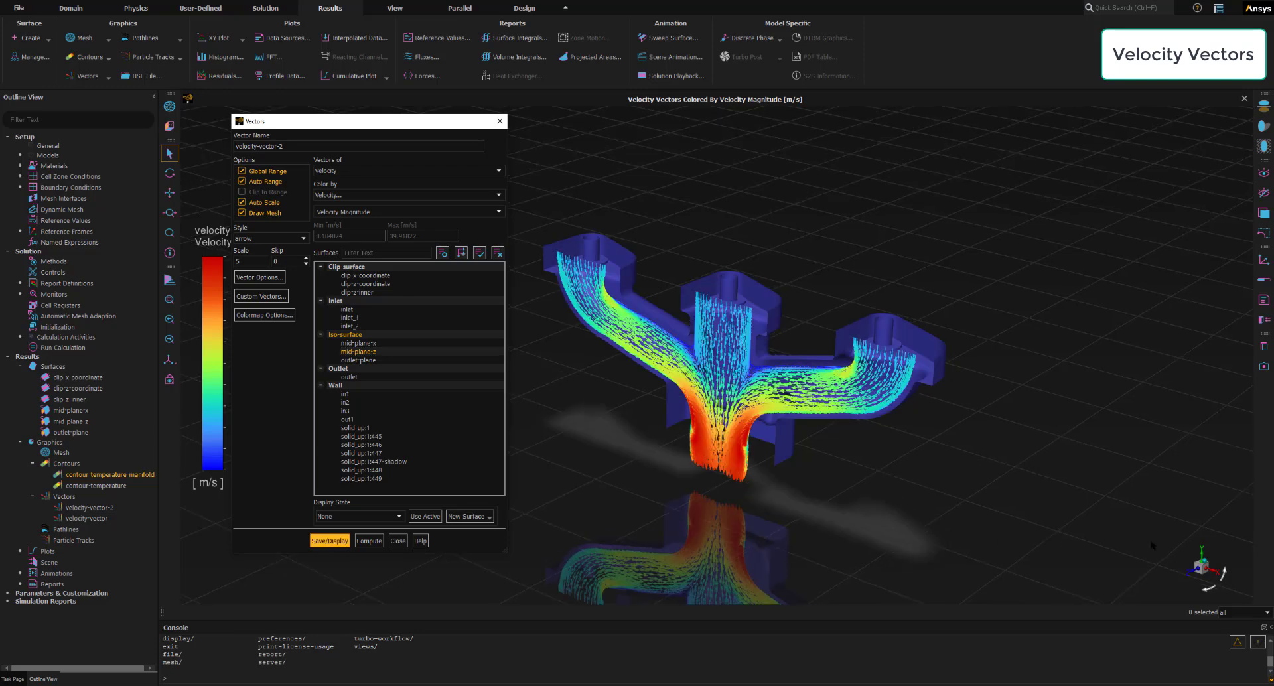
pyautogui.click(1196, 569)
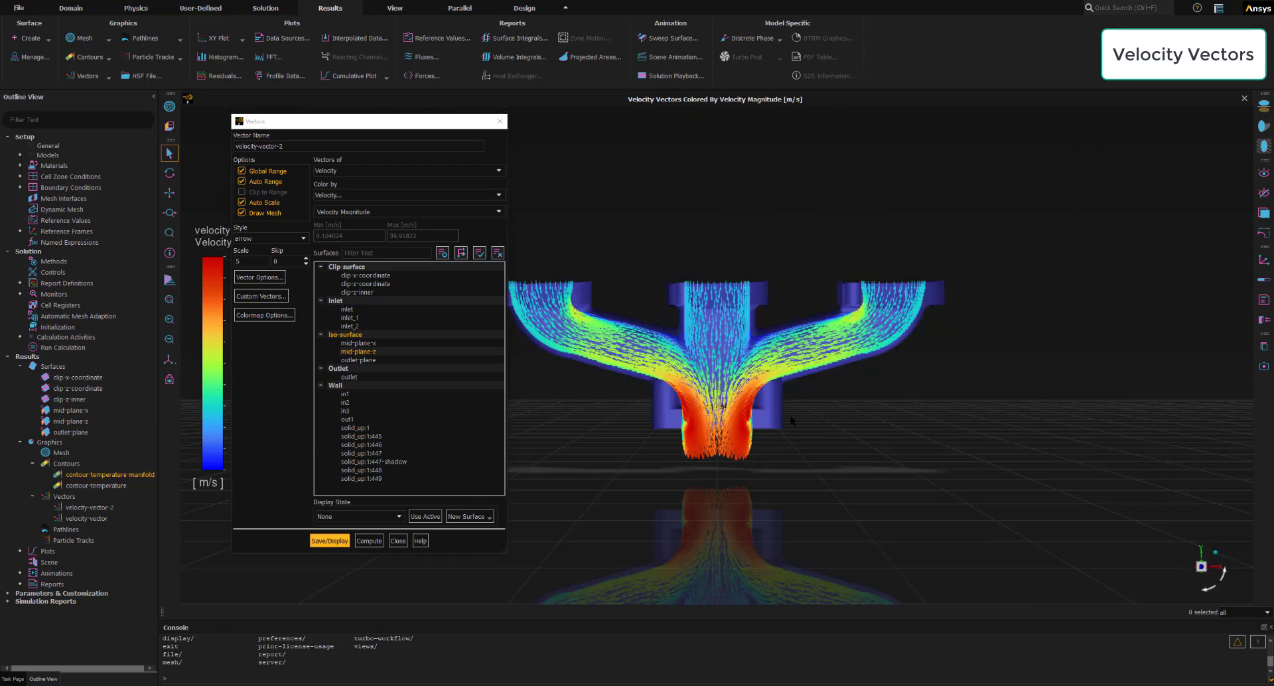
pyautogui.scroll(-2, 790, 418)
pyautogui.scroll(2, 746, 424)
pyautogui.moveTo(406, 125); pyautogui.dragTo(1149, 128)
pyautogui.scroll(3, 893, 398)
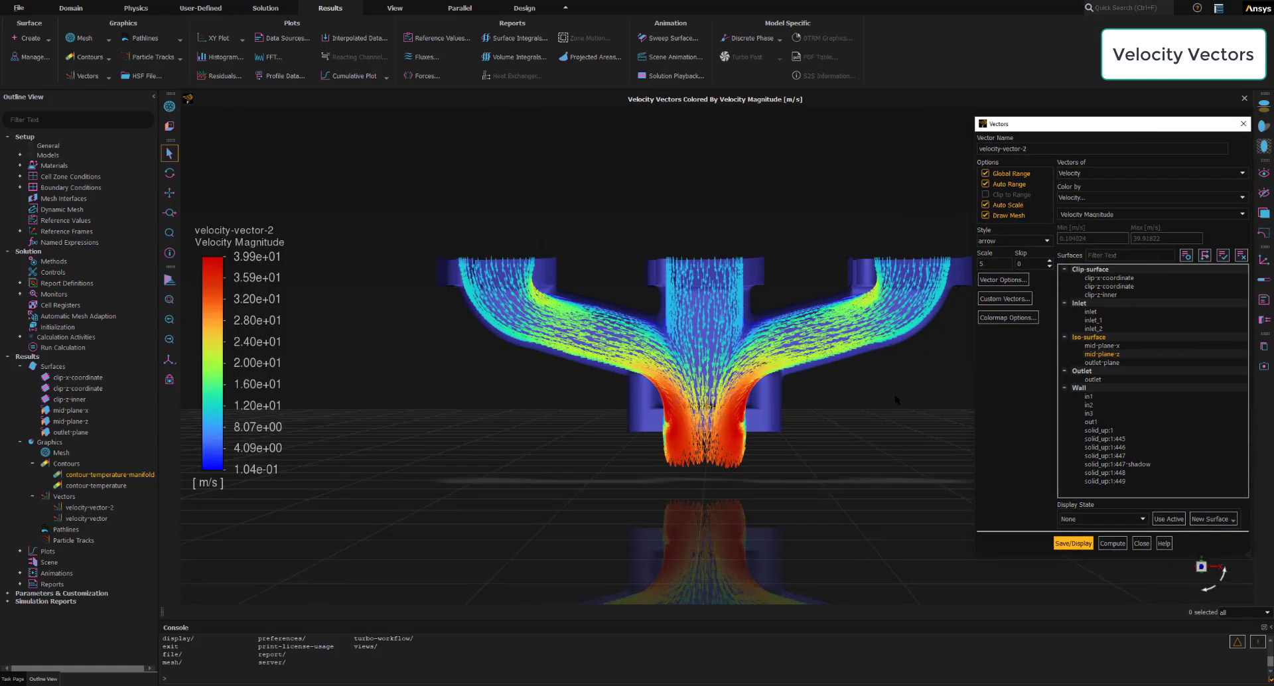